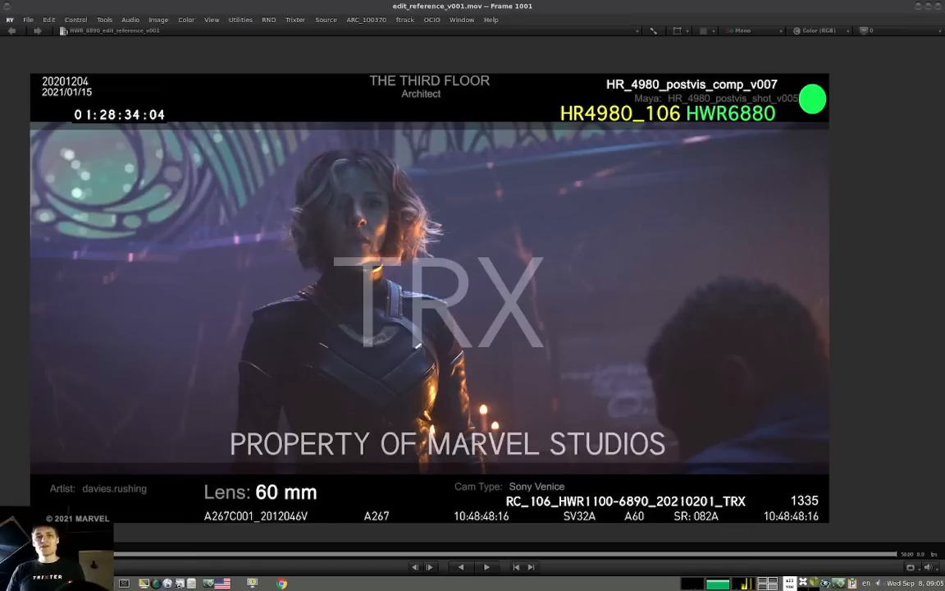
- Play the edit reference to frame 1047, pause it, and open the shot's Assumptions notes clear of the two figures
key("space")
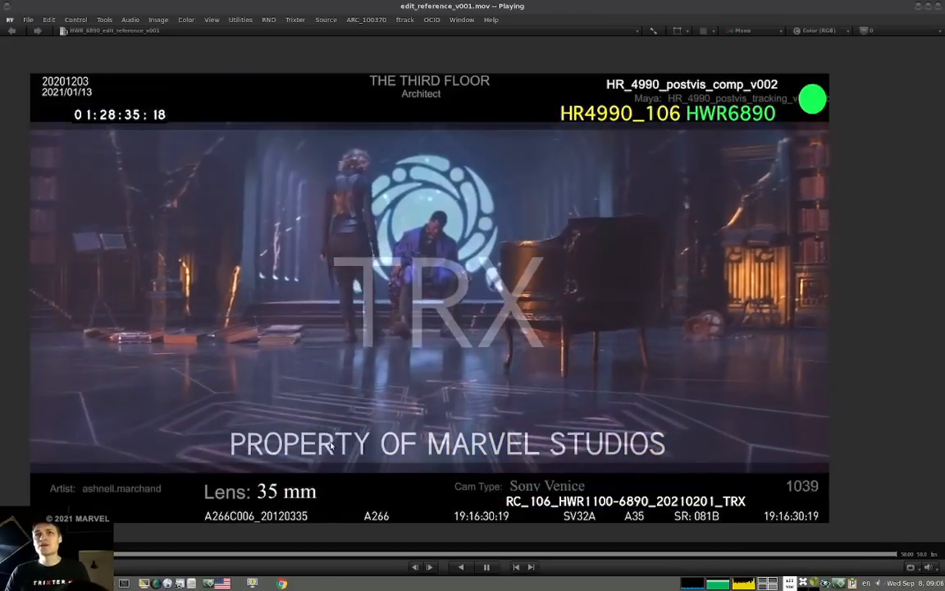
key("space")
key("Left")
key("alt+a")
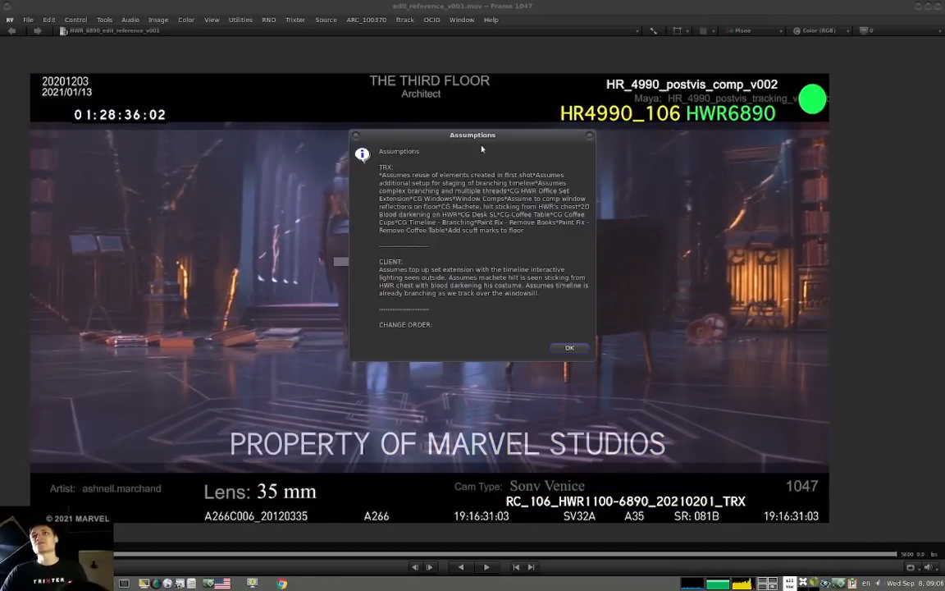
left_click_drag(482, 136, 662, 260)
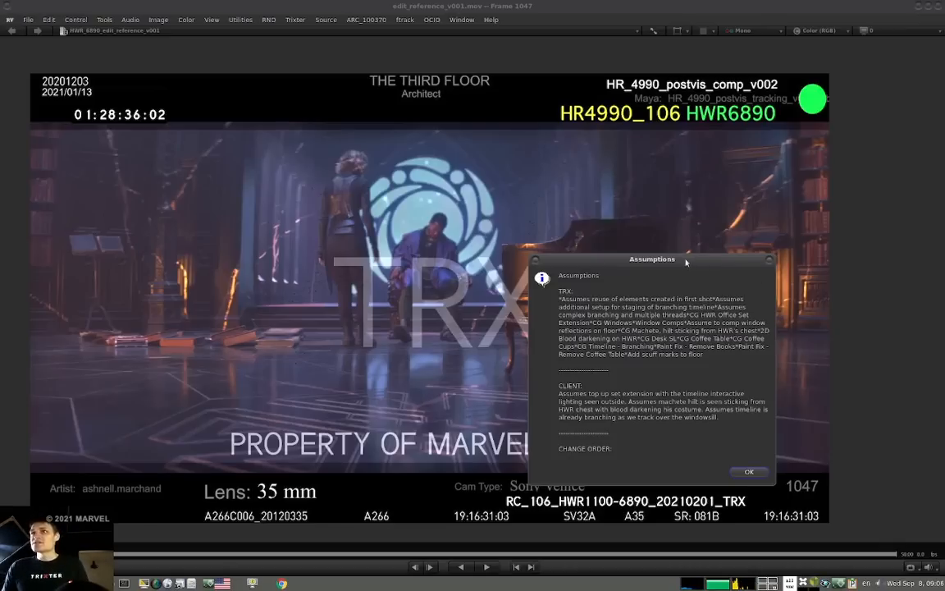
left_click_drag(686, 262, 763, 278)
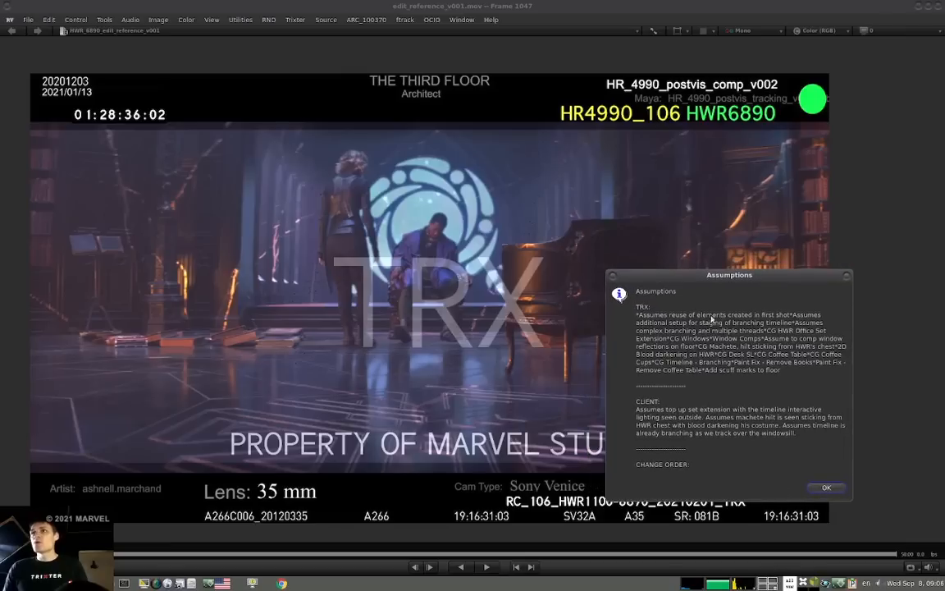
- Read the TRX assumptions from the branching timeline setup to the CG coffee table, comparing them with the shot
left_click_drag(637, 323, 766, 325)
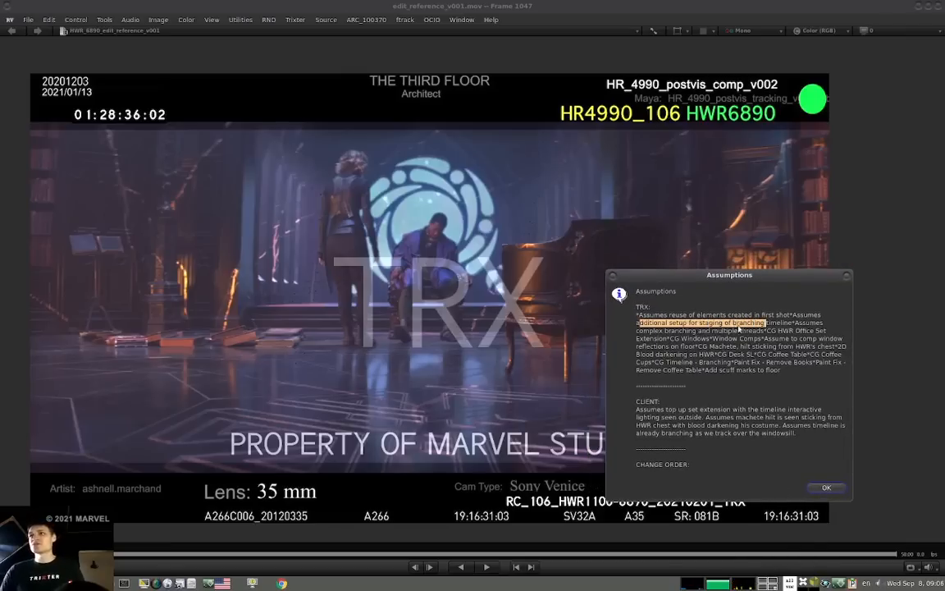
left_click_drag(664, 330, 735, 327)
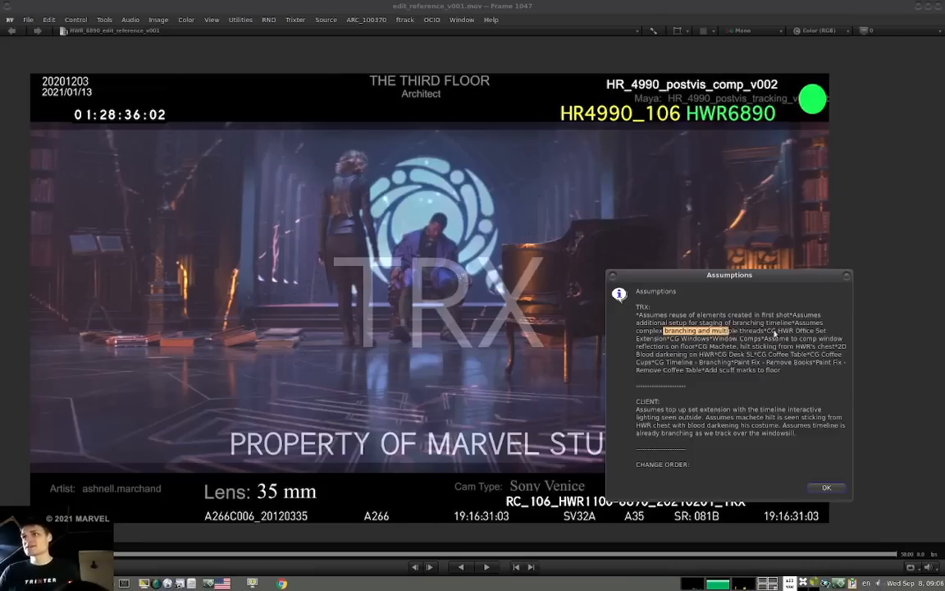
left_click_drag(771, 331, 827, 334)
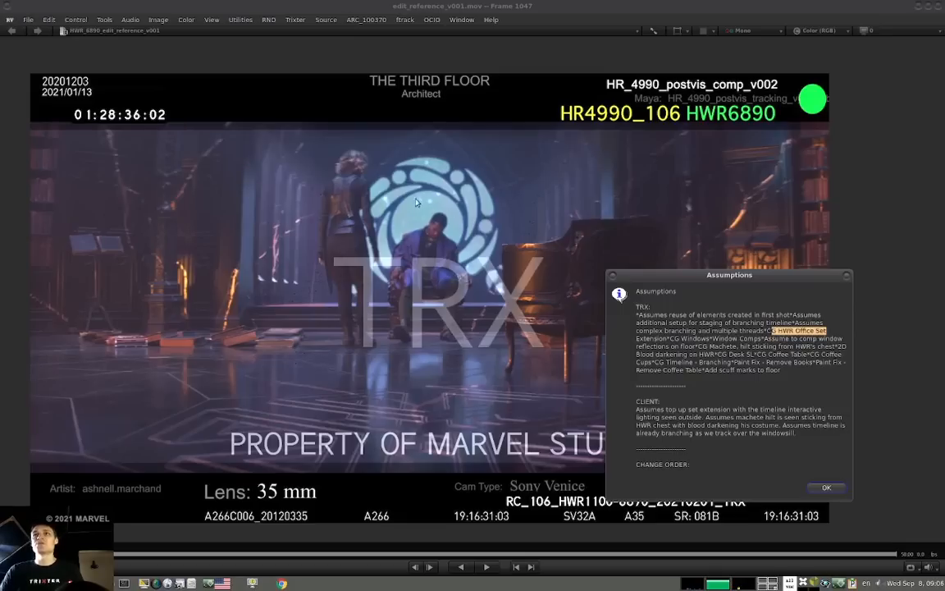
left_click_drag(674, 339, 791, 344)
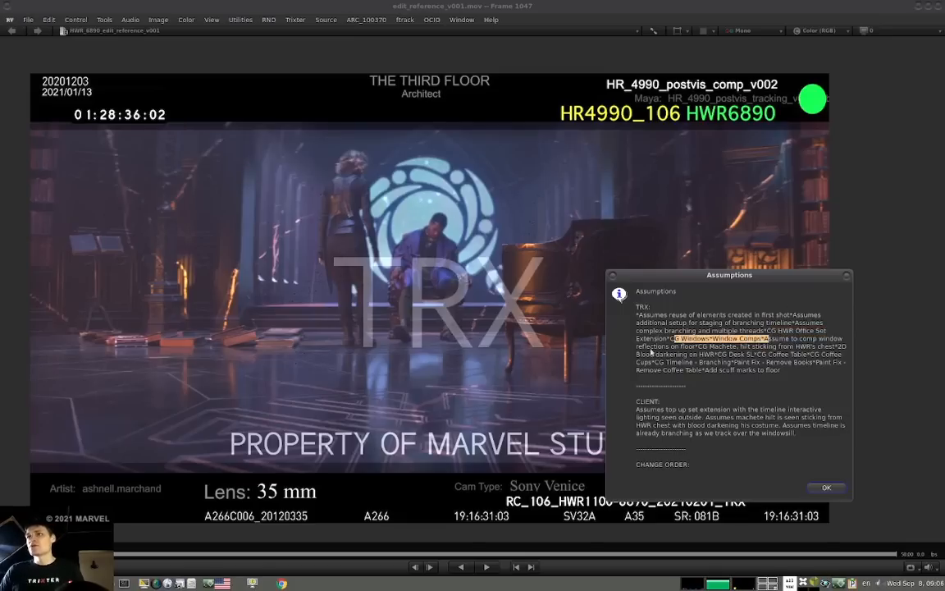
left_click_drag(702, 346, 636, 346)
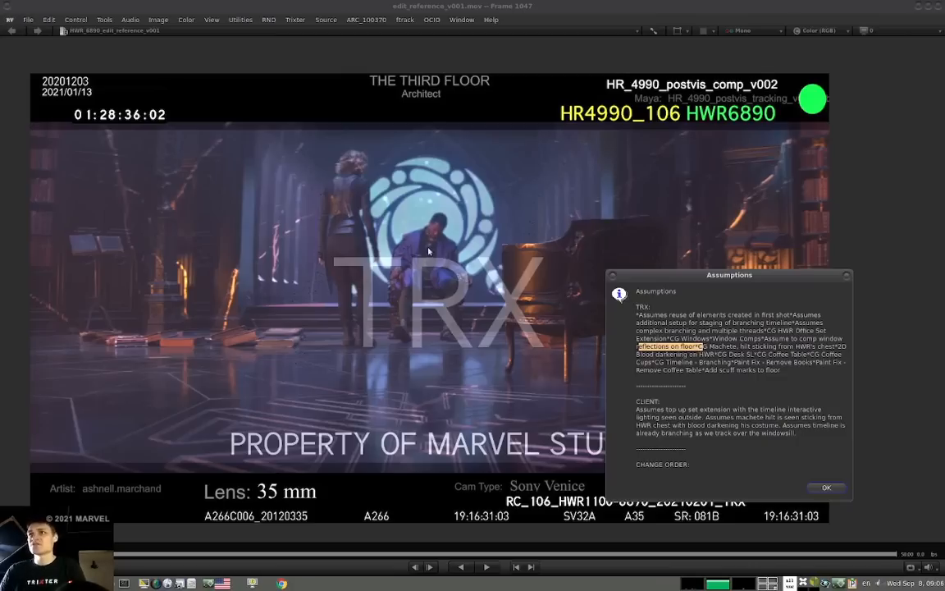
left_click_drag(742, 347, 811, 348)
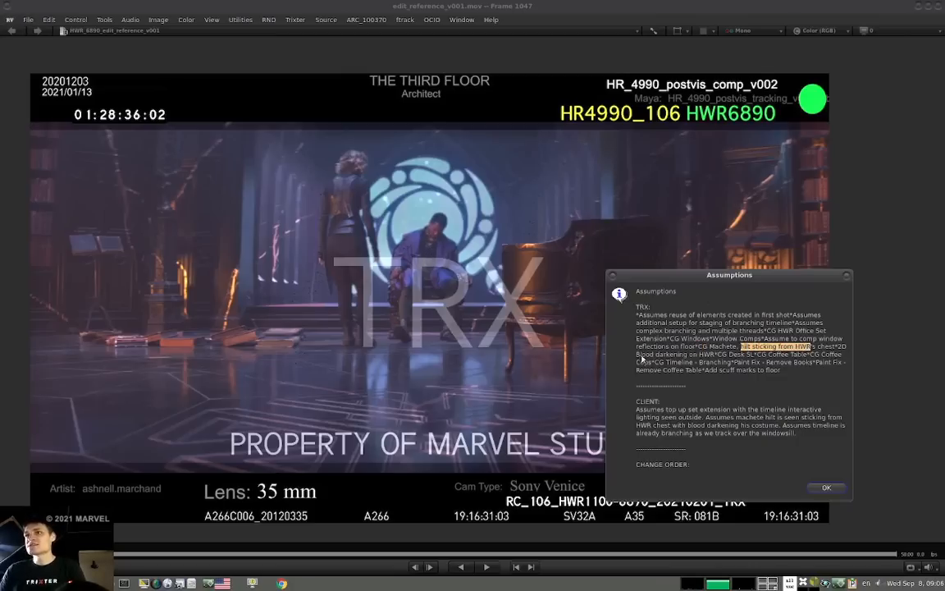
left_click_drag(661, 354, 699, 355)
left_click_drag(758, 354, 804, 354)
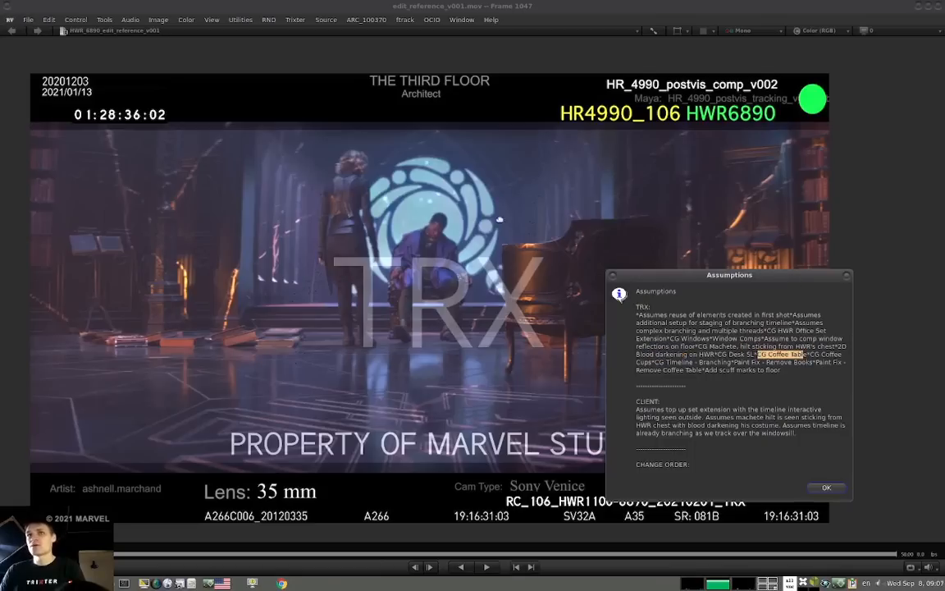
- Read the remaining TRX assumptions on the paint fix for the books, clear the notes off the picture, and close them
left_click_drag(730, 275, 239, 89)
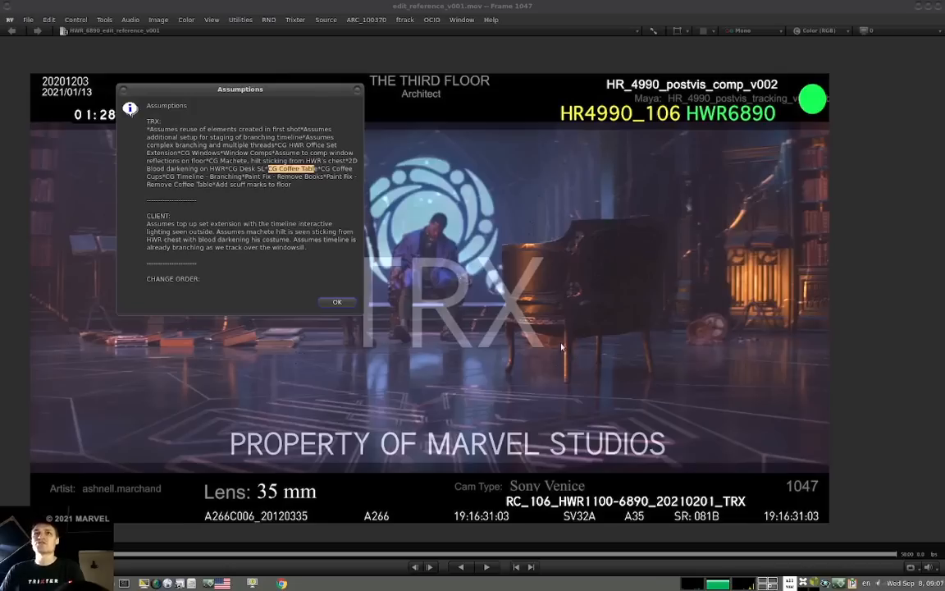
left_click(328, 174)
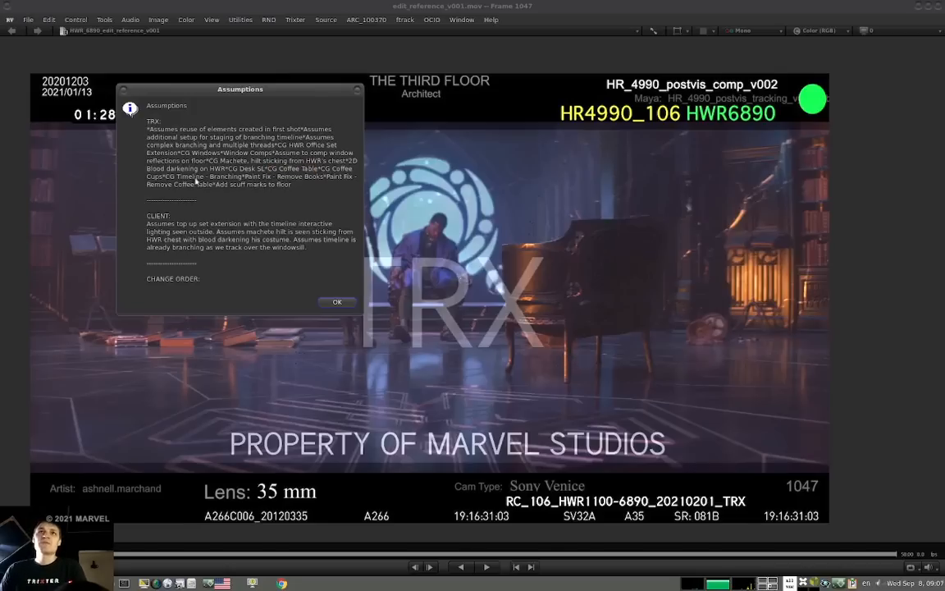
left_click_drag(246, 176, 334, 177)
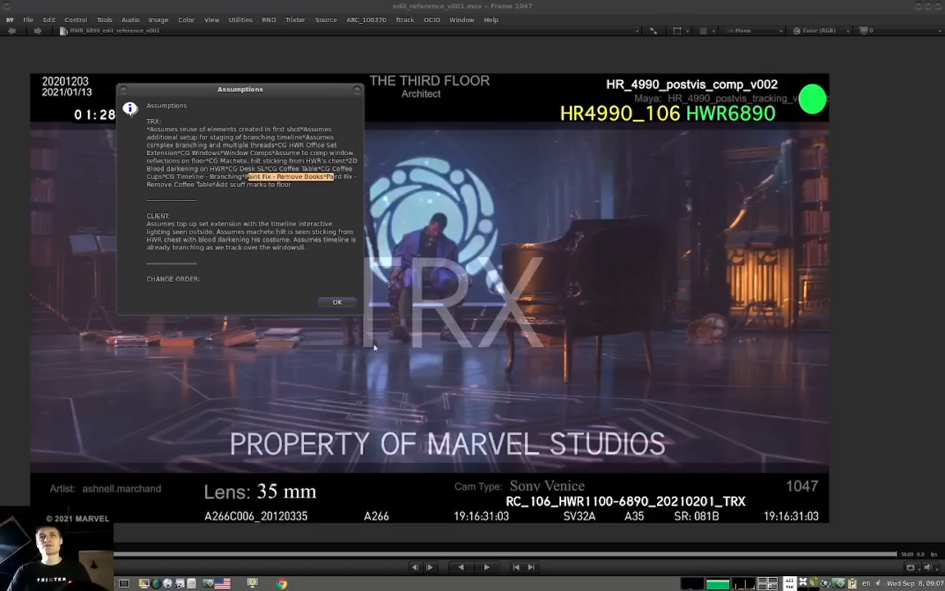
left_click_drag(278, 99, 780, 371)
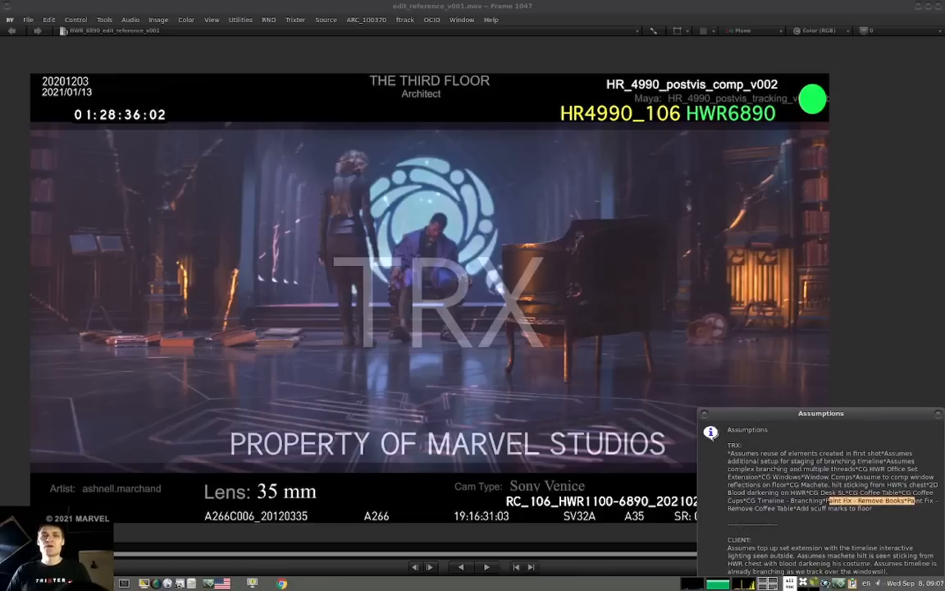
left_click_drag(933, 416, 702, 379)
left_click(703, 376)
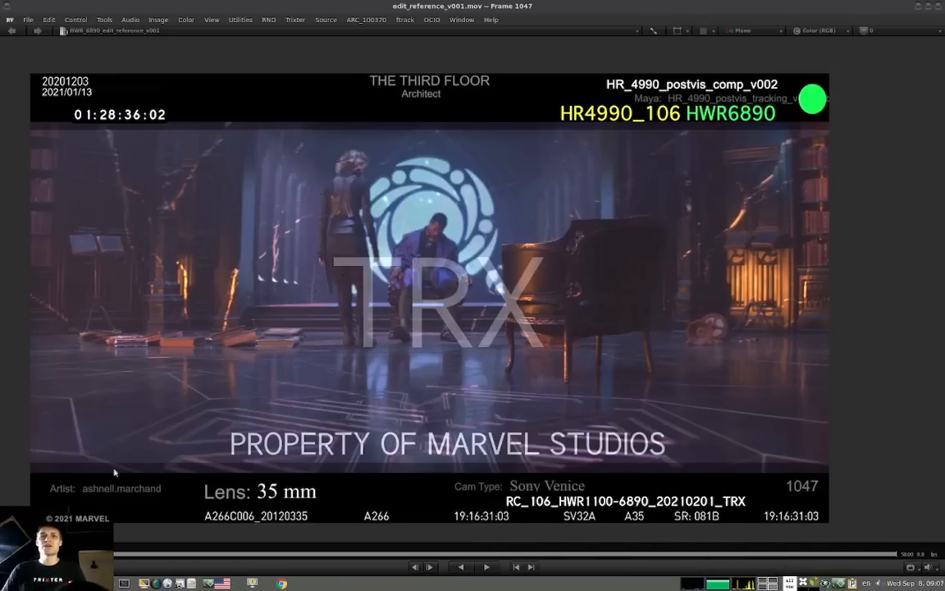
- Scrub between frames 1011 and 1182 to examine the floor books and the woman's movement beside them
left_click_drag(525, 385, 271, 386)
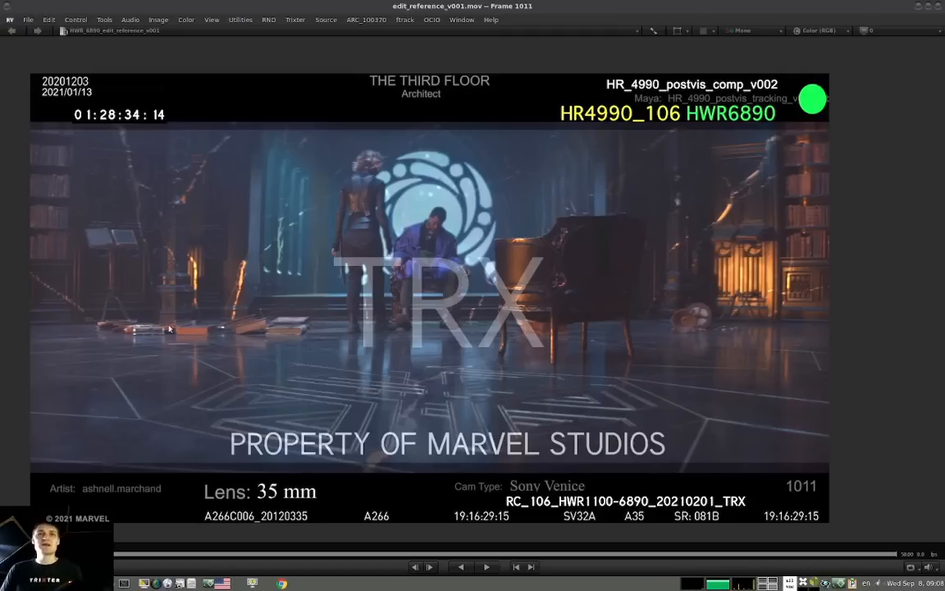
left_click_drag(198, 361, 163, 386)
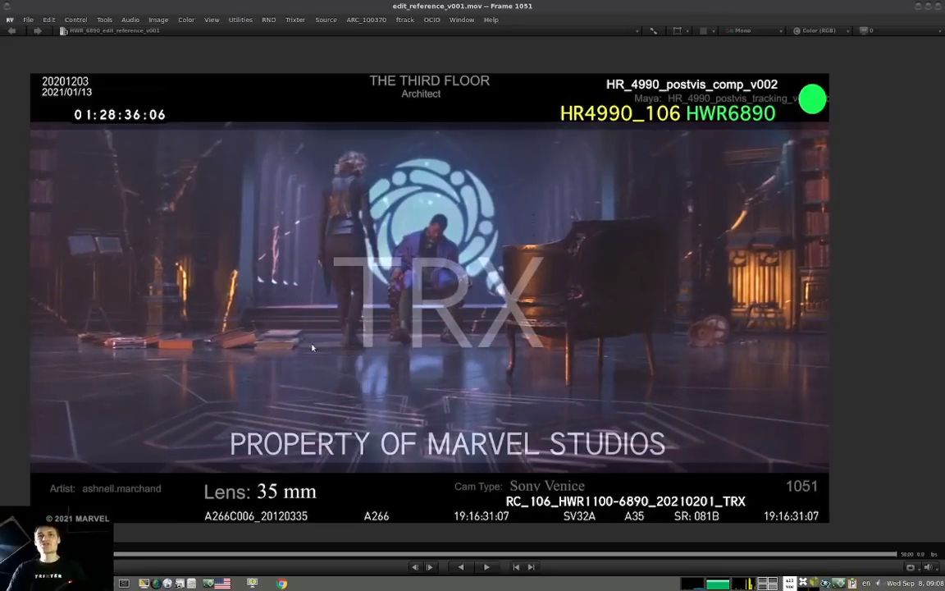
mouse_move(297, 365)
left_mouse_down()
mouse_move(458, 362)
mouse_move(169, 379)
mouse_move(307, 377)
mouse_move(217, 379)
mouse_move(295, 379)
left_mouse_up()
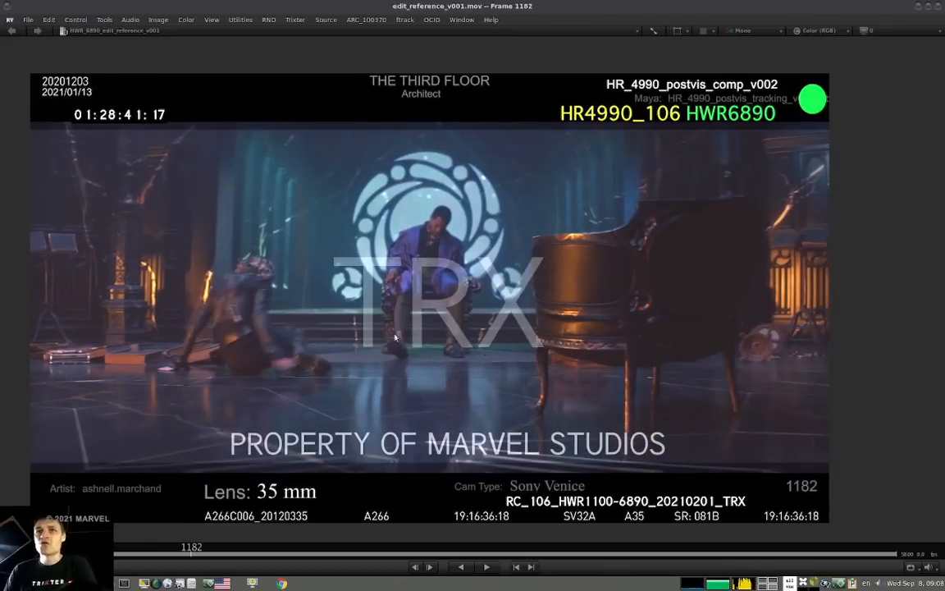
mouse_move(175, 373)
left_mouse_down()
mouse_move(127, 382)
mouse_move(182, 378)
left_mouse_up()
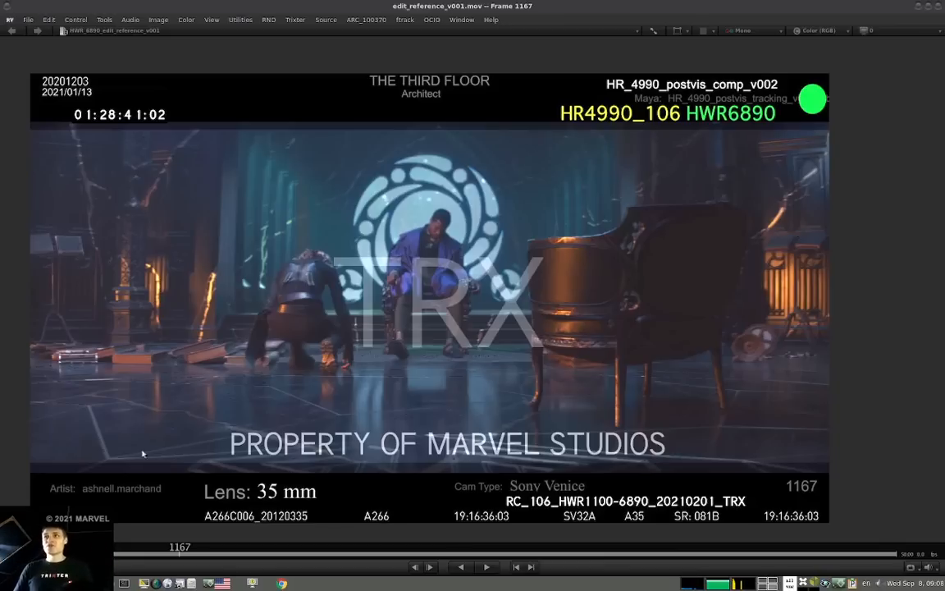
- Scrub back through frames 1140, 1135 and 1123 to frame 1117 to examine the armchair and surrounding set
left_click_drag(261, 470, 302, 470)
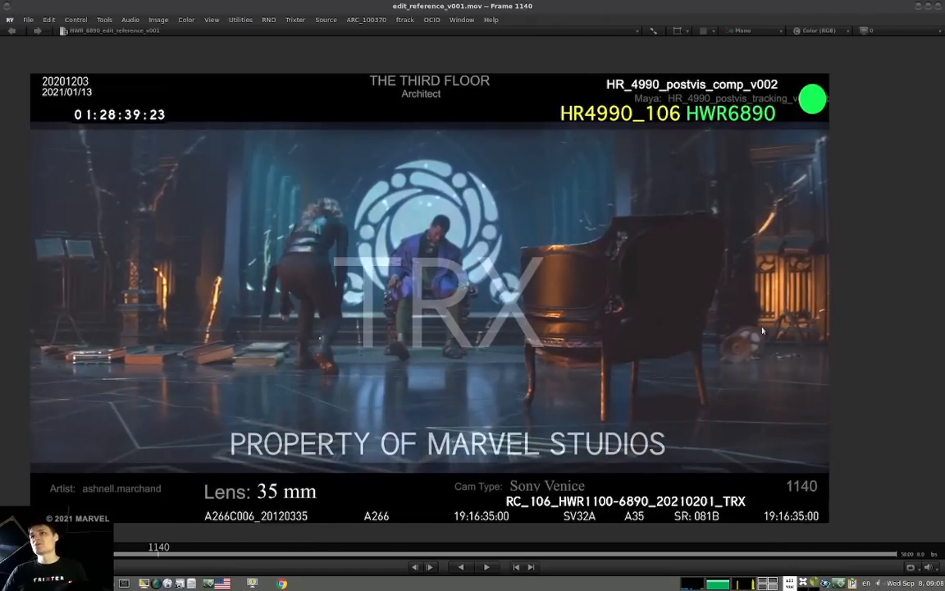
left_click_drag(705, 375, 752, 343)
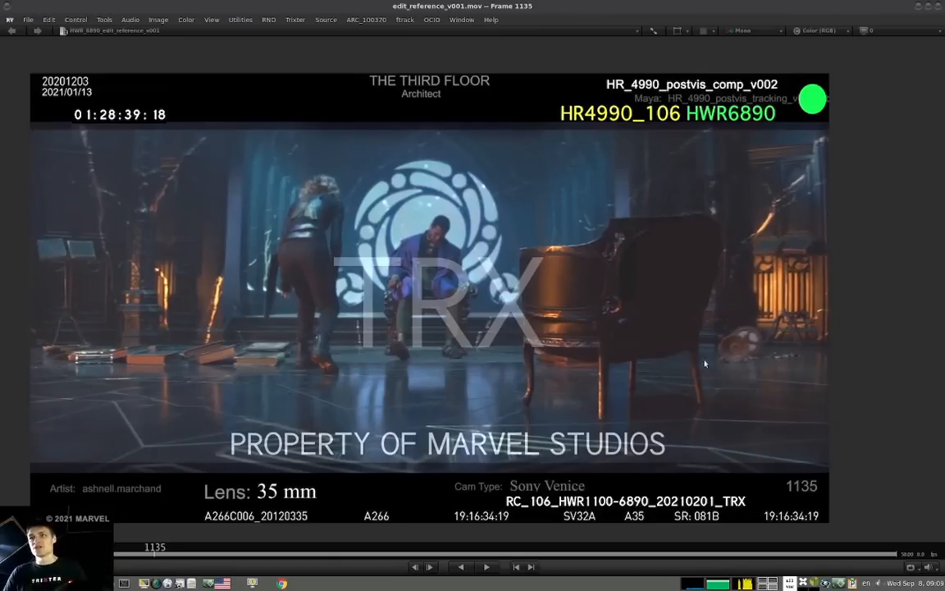
left_click_drag(608, 378, 732, 343)
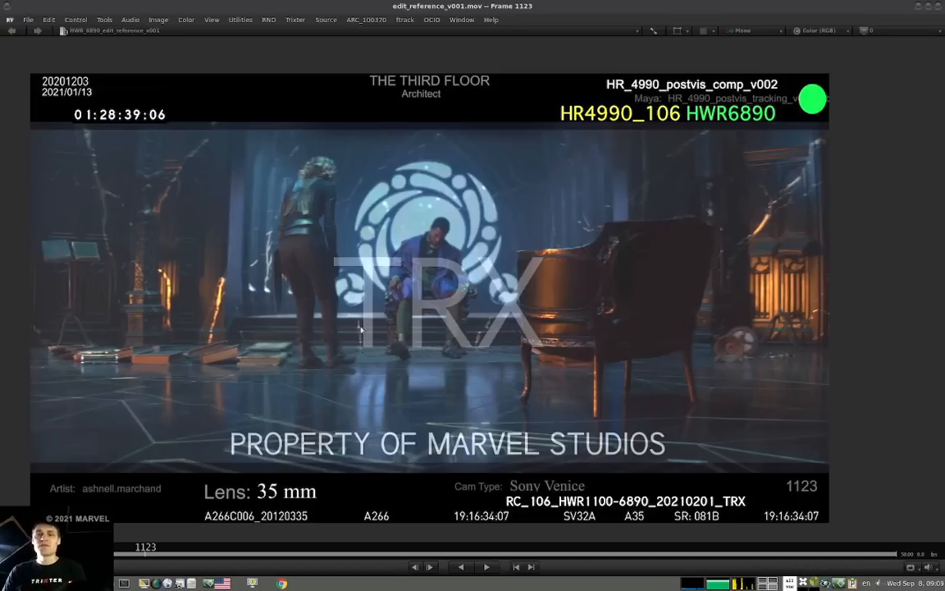
left_click_drag(319, 336, 300, 299)
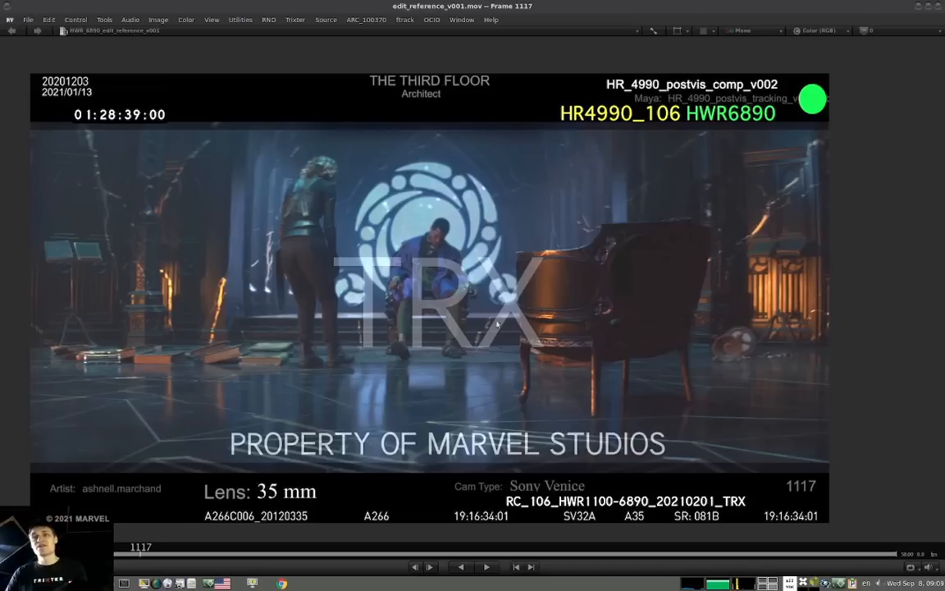
- Scrub forward to frame 1344 to examine the seated man, the book stack and the floor around him
left_click_drag(402, 341, 722, 313)
left_click_drag(505, 403, 419, 402)
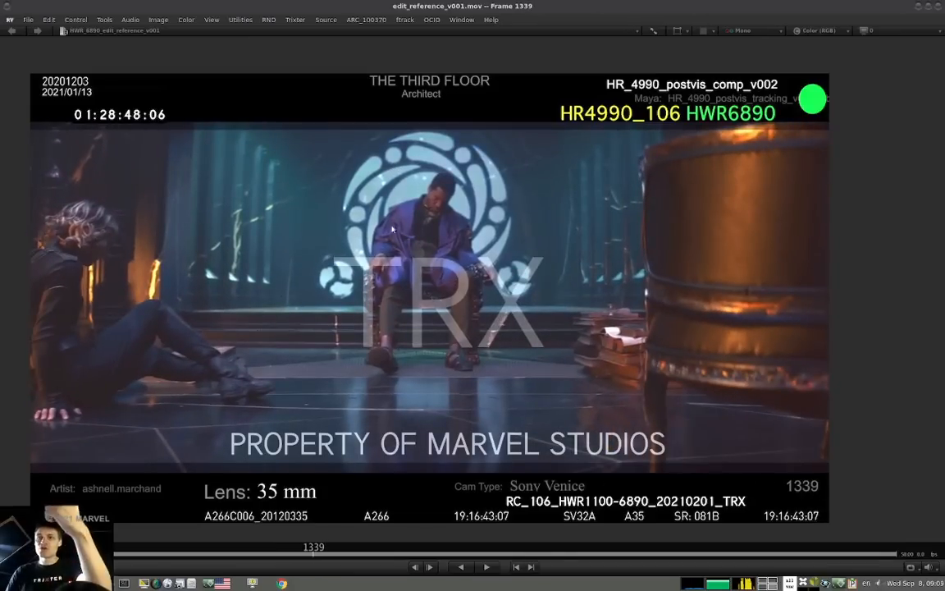
left_click_drag(435, 427, 395, 375)
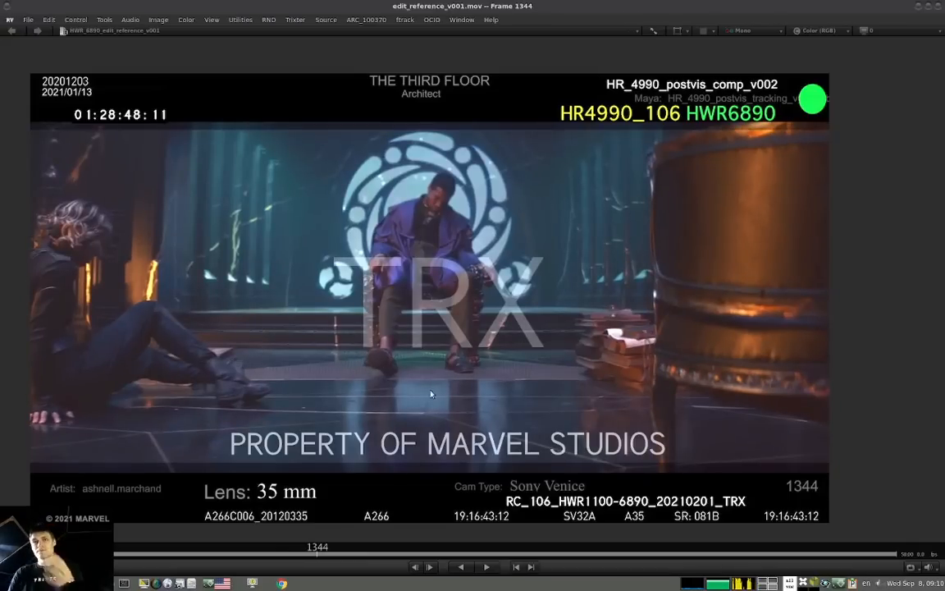
- Scrub forward to frame 1632 and back to frame 1626 to examine the round window and the side windows
left_click_drag(378, 382, 672, 365)
left_click_drag(338, 368, 561, 364)
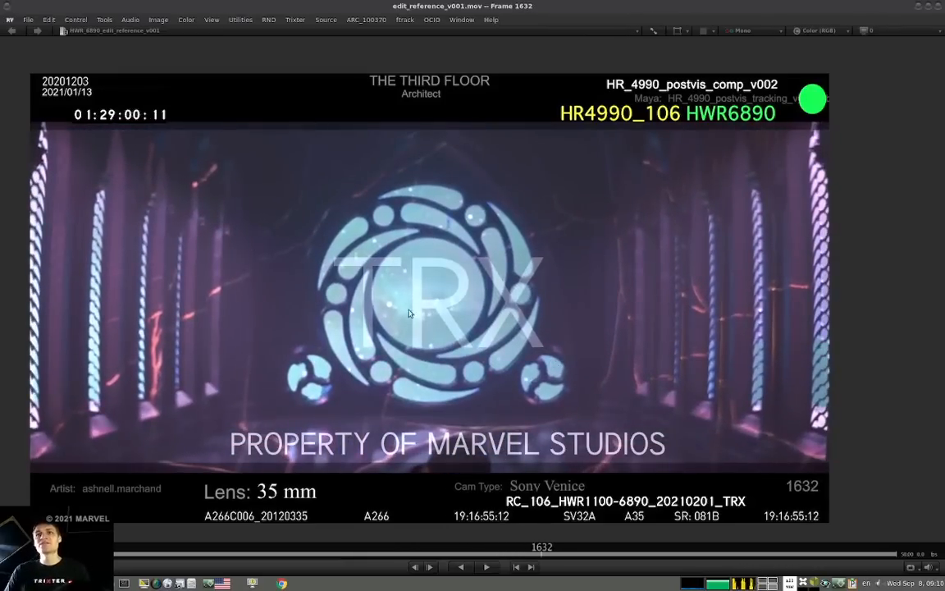
key("Left")
mouse_move(441, 389)
left_mouse_down()
mouse_move(353, 349)
mouse_move(422, 369)
mouse_move(447, 397)
mouse_move(424, 398)
mouse_move(437, 397)
left_mouse_up()
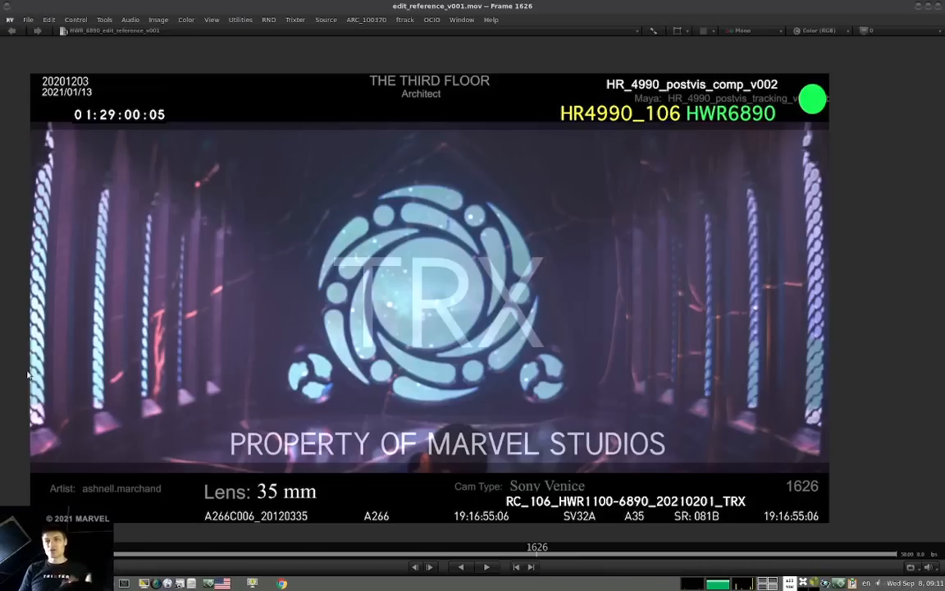
- Scrub ahead to the branching timeline at frame 2050 and return to the round window at frame 1636
left_click_drag(515, 493, 863, 473)
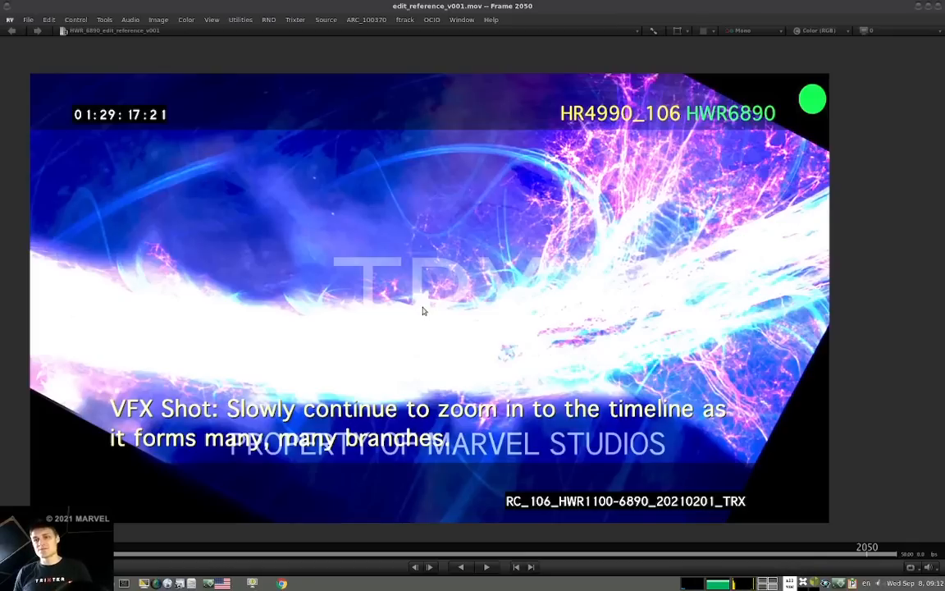
left_click_drag(692, 479, 445, 483)
mouse_move(510, 480)
left_mouse_down()
mouse_move(574, 480)
mouse_move(211, 479)
left_mouse_up()
mouse_move(371, 472)
left_mouse_down()
mouse_move(182, 486)
mouse_move(783, 472)
mouse_move(735, 473)
left_mouse_up()
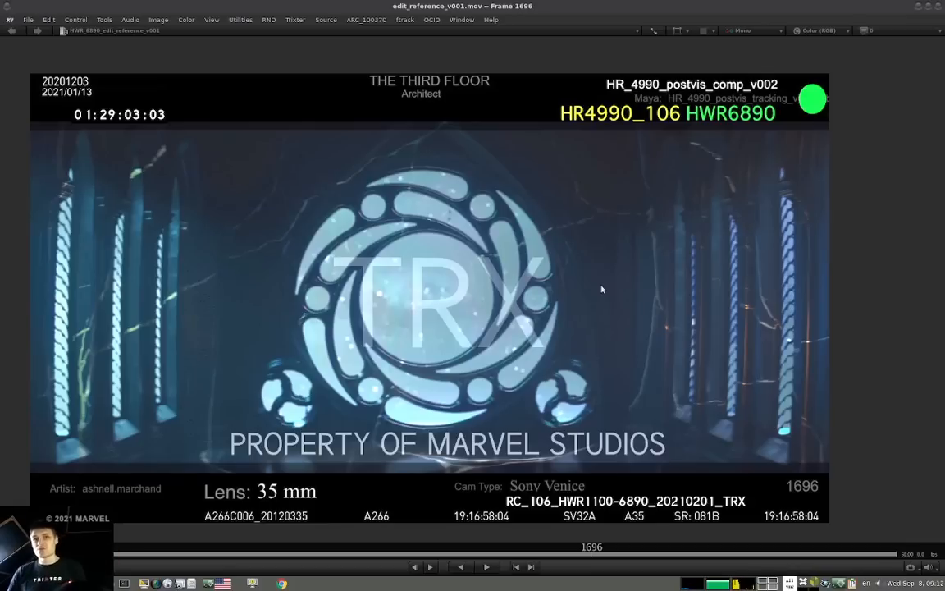
left_click_drag(527, 438, 404, 416)
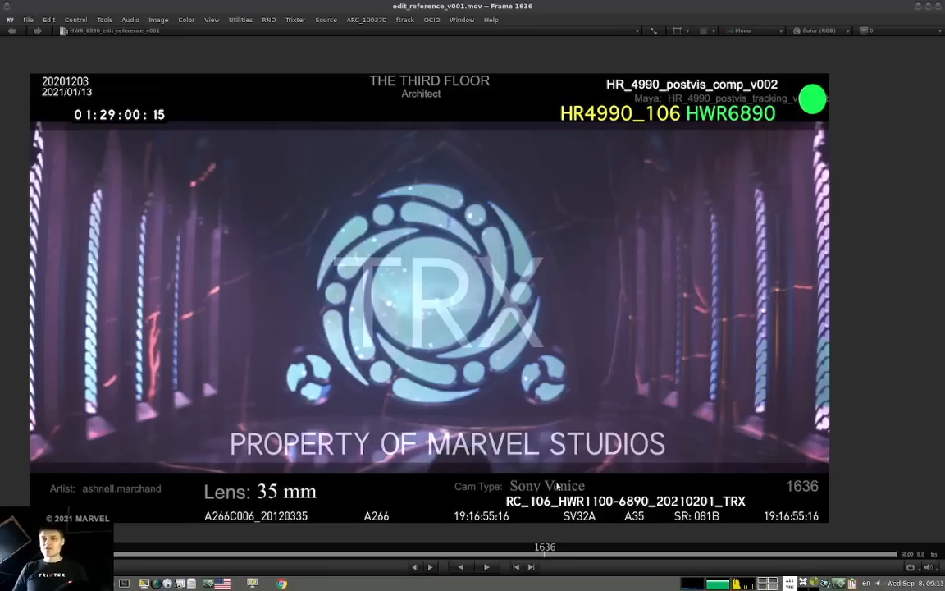
key("space")
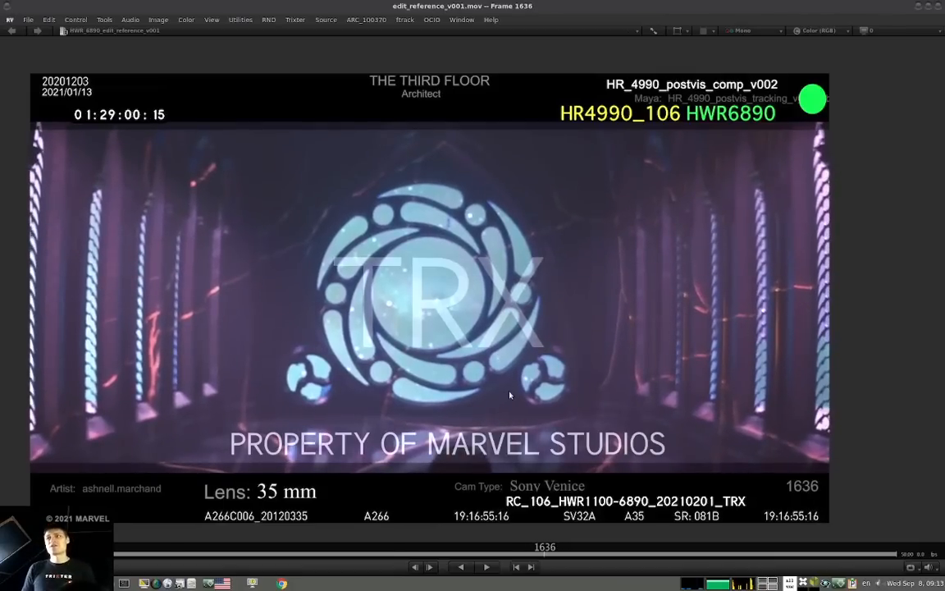
- Scrub to around frame 1726 and step back and forth between neighbouring frames to examine the windows, ending on frame 1727
left_click_drag(526, 426, 625, 408)
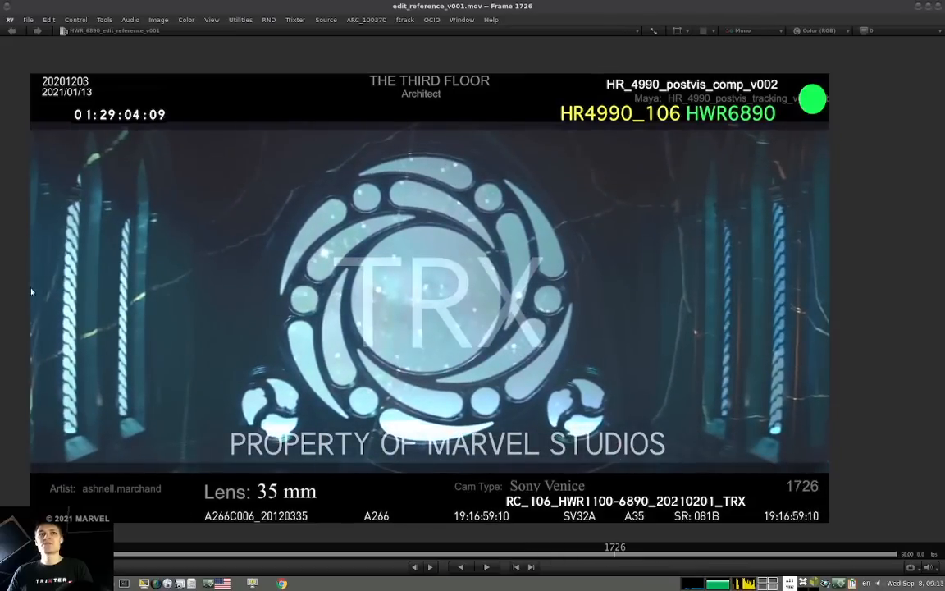
mouse_move(617, 457)
left_mouse_down()
mouse_move(545, 458)
mouse_move(607, 456)
left_mouse_up()
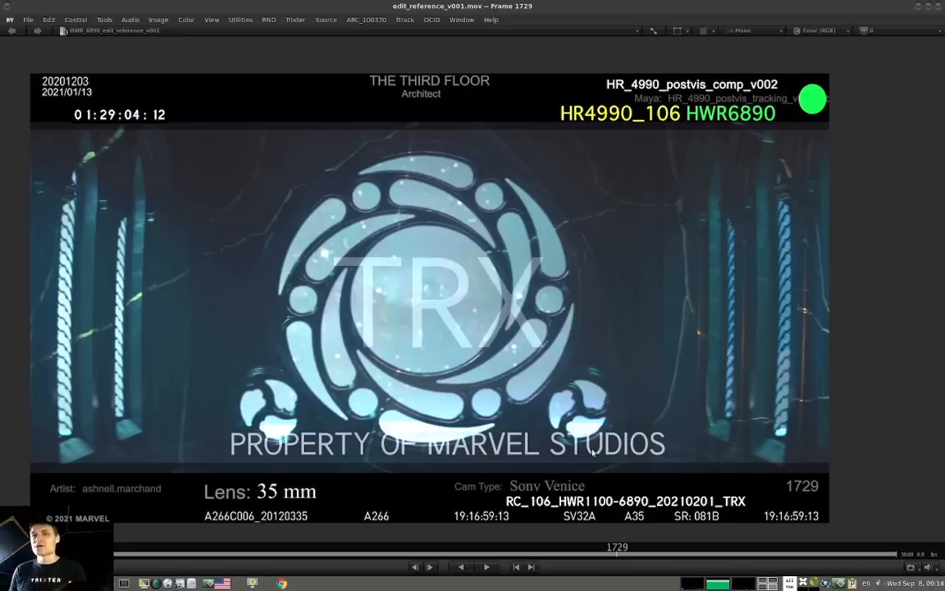
key("Left")
key("Left")
key("Left")
key("Right")
key("Right")
key("Right")
key("Left")
key("Left")
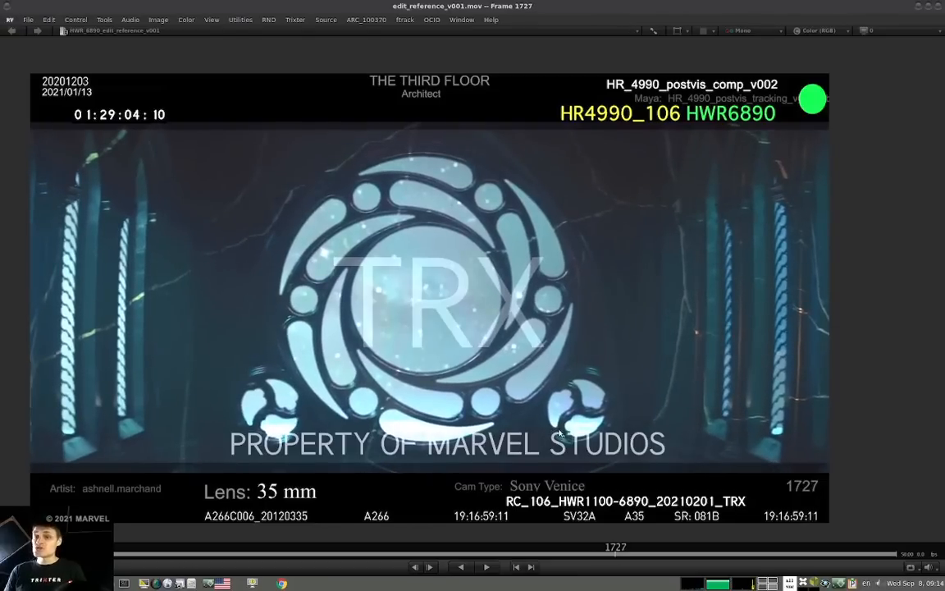
- Scrub from the round window at frame 1722 to the timeline at frame 1986 and on to its branching at frame 2058
mouse_move(545, 445)
left_mouse_down()
mouse_move(532, 445)
mouse_move(542, 445)
left_mouse_up()
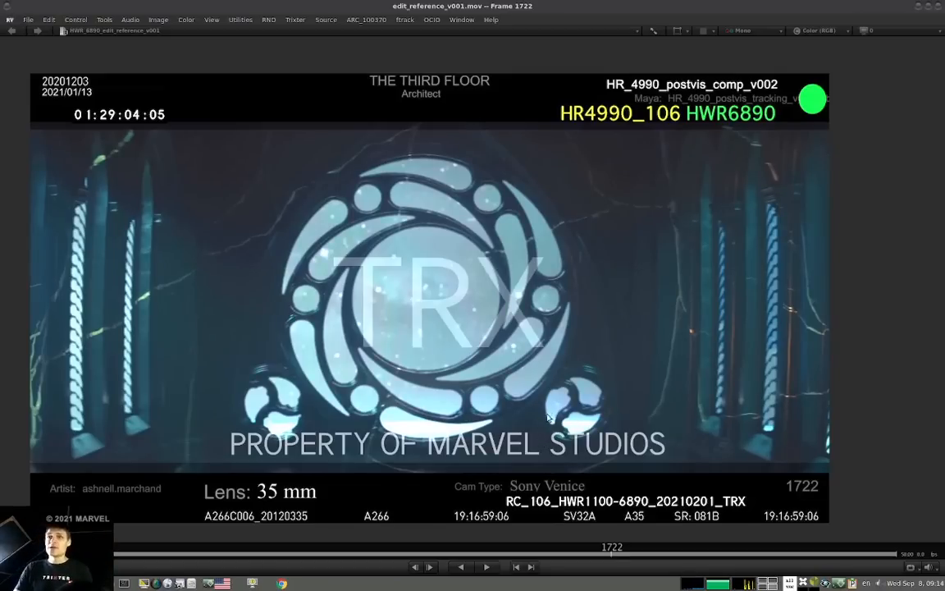
left_click_drag(544, 429, 914, 410)
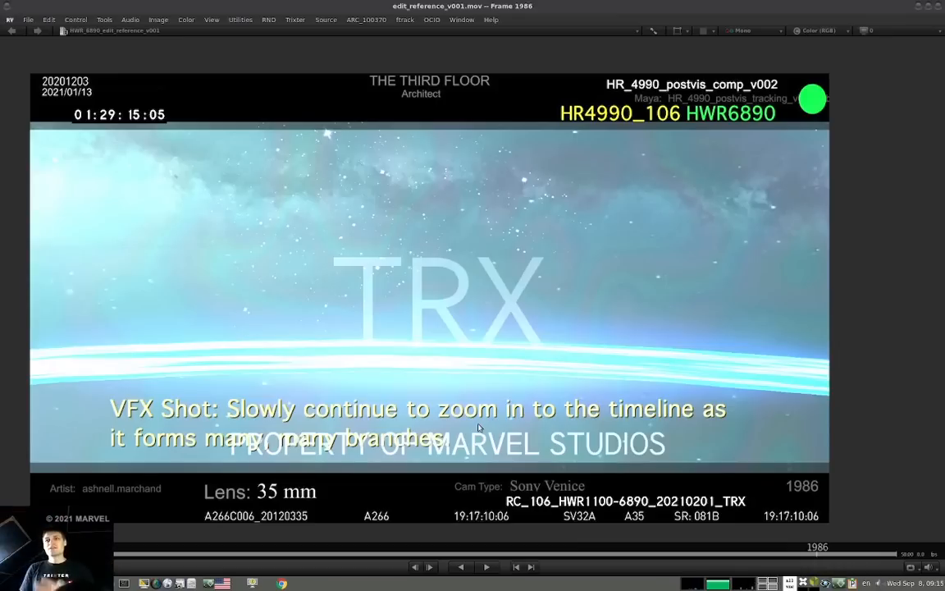
left_click_drag(480, 428, 815, 461)
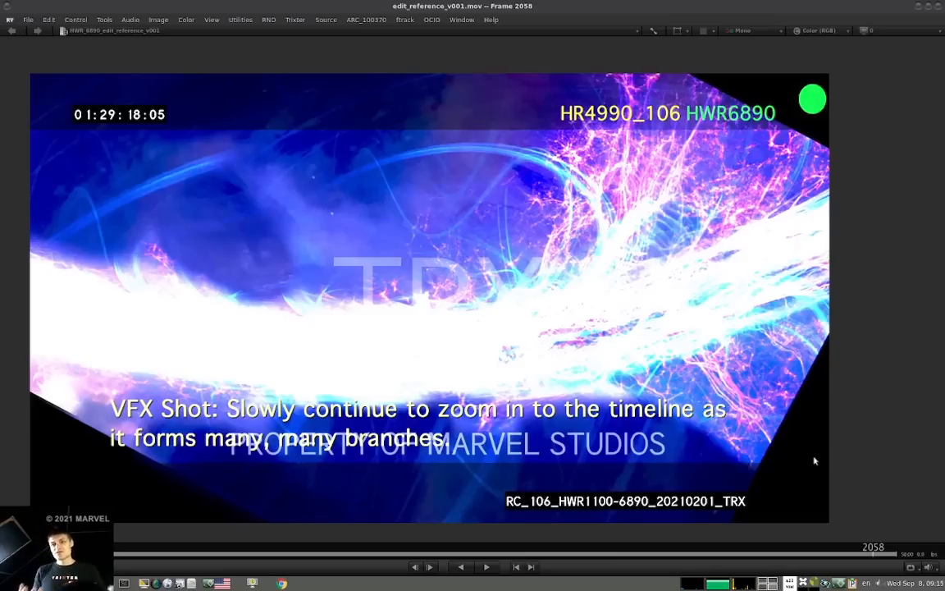
- Scrub back to frames 1971 and 2032 to examine the zoom toward the timeline, then return to the round window at frame 1748
left_click_drag(840, 528, 716, 533)
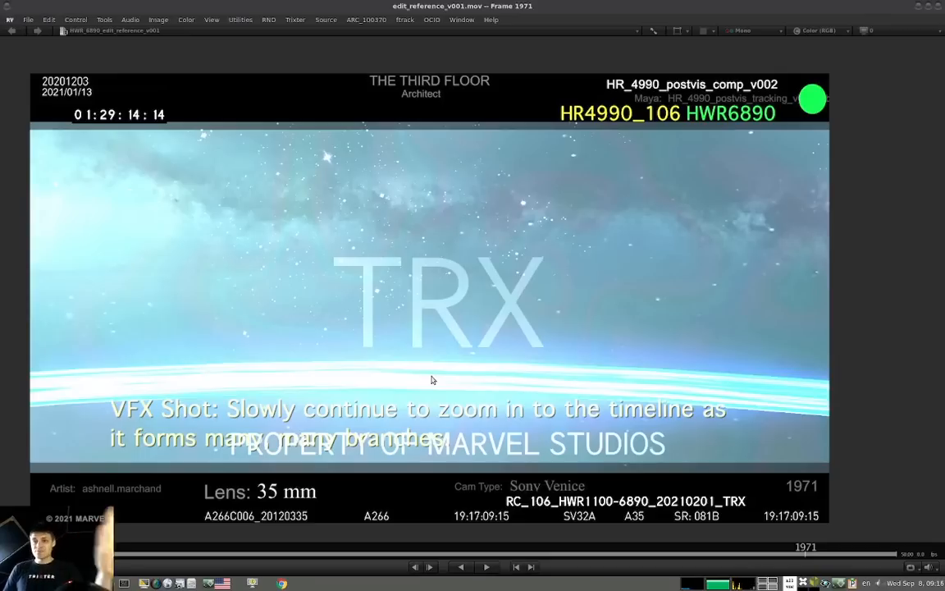
left_click_drag(745, 463, 836, 473)
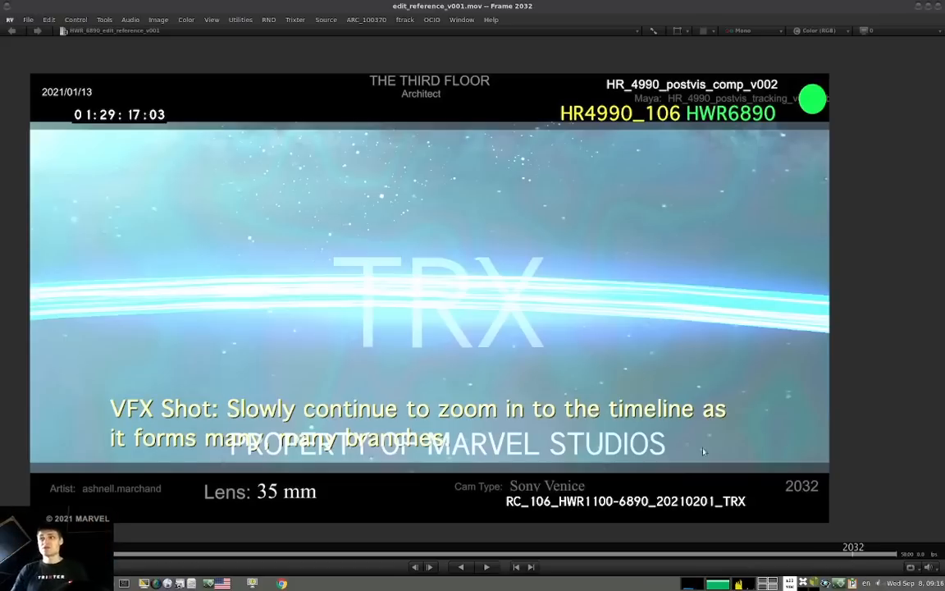
left_click_drag(681, 441, 604, 472)
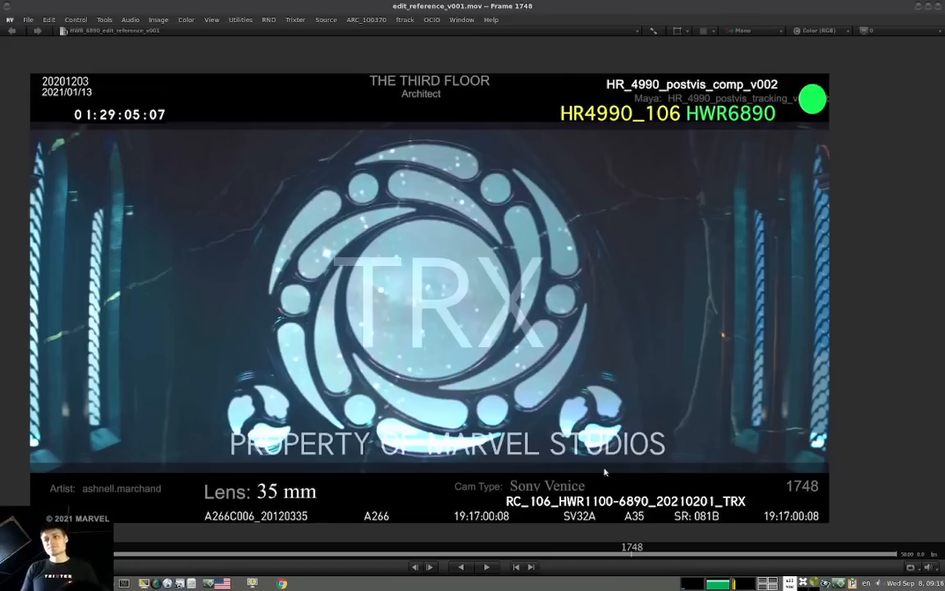
left_click_drag(539, 369, 541, 376)
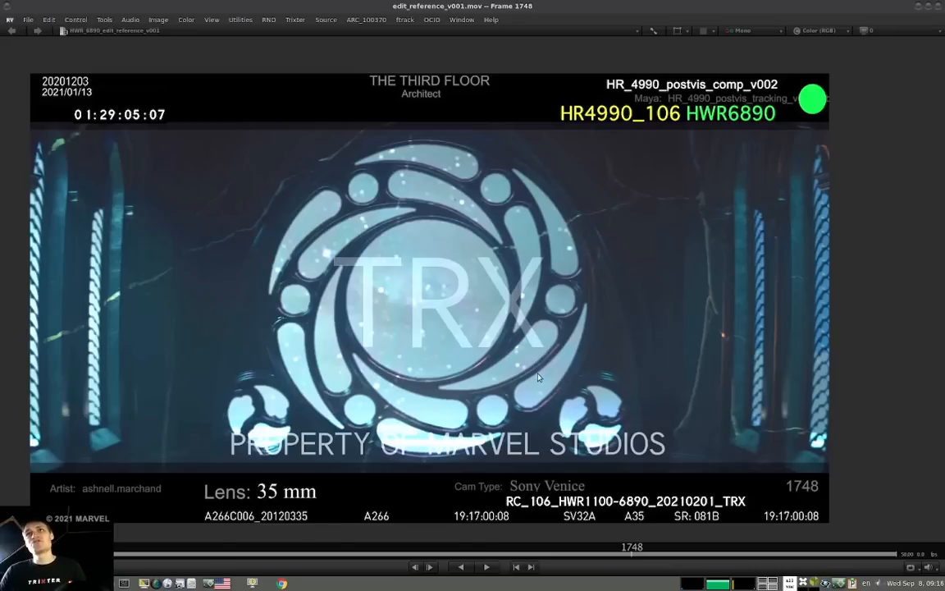
- Open the layout stacking comp_v100_beauty and timelineBranch_v024_beauty, set the in point at frame 1562, and hide the session manager
key("alt+Tab")
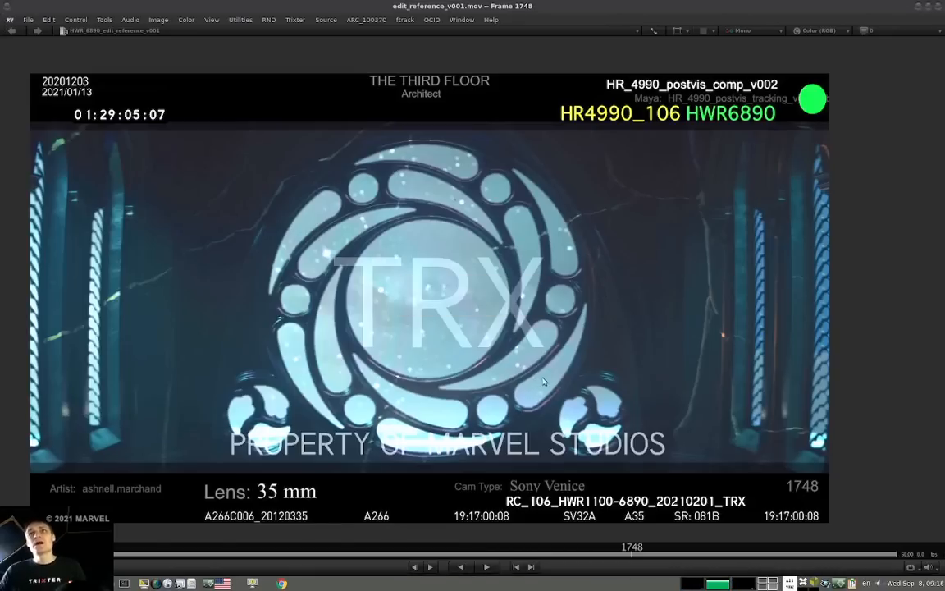
key("x")
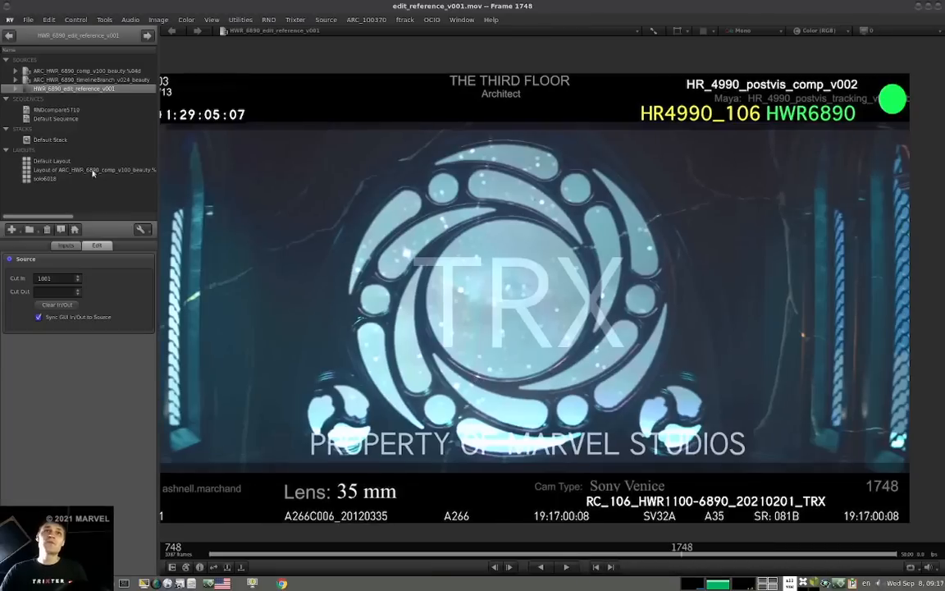
left_click(49, 170)
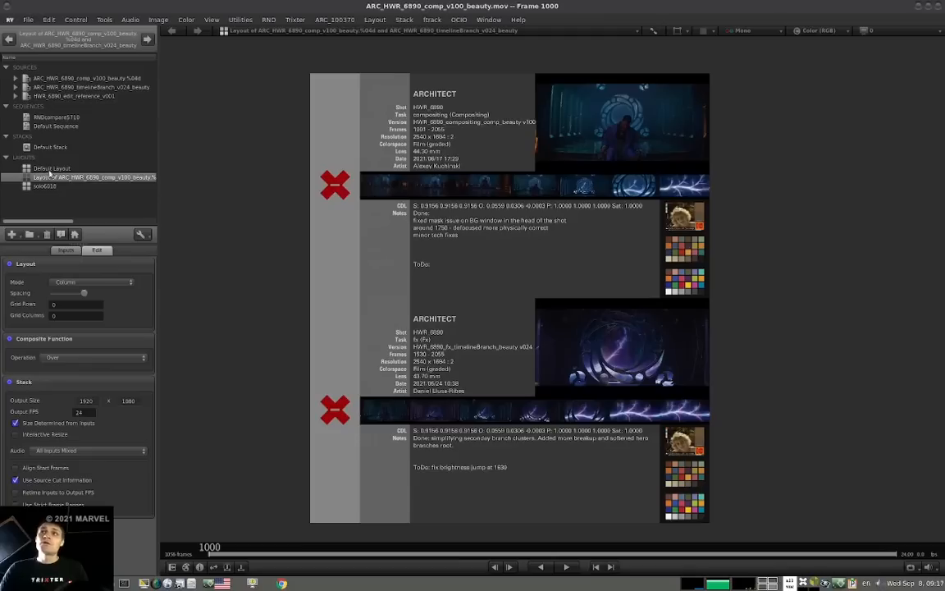
left_click_drag(491, 396, 616, 409)
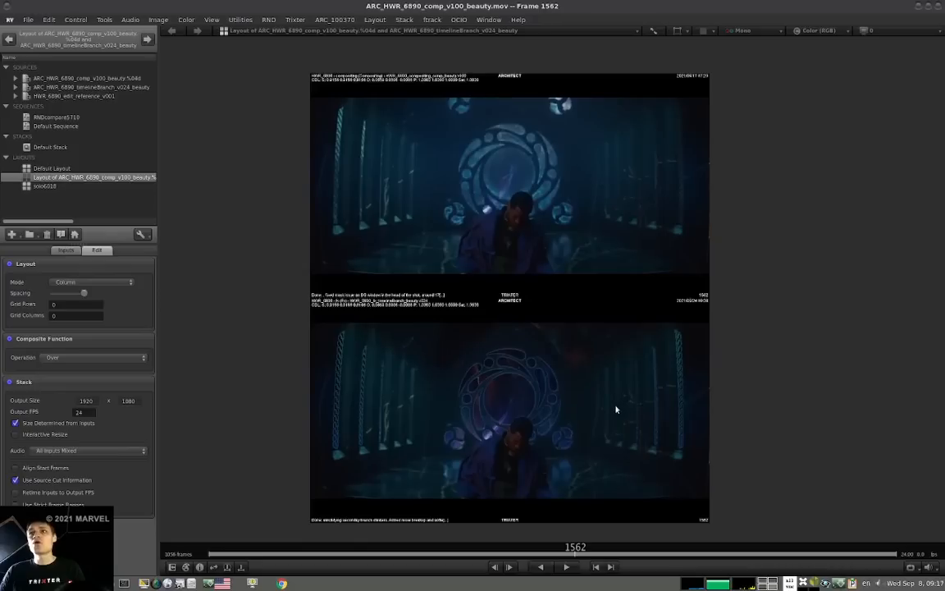
key("[")
key("x")
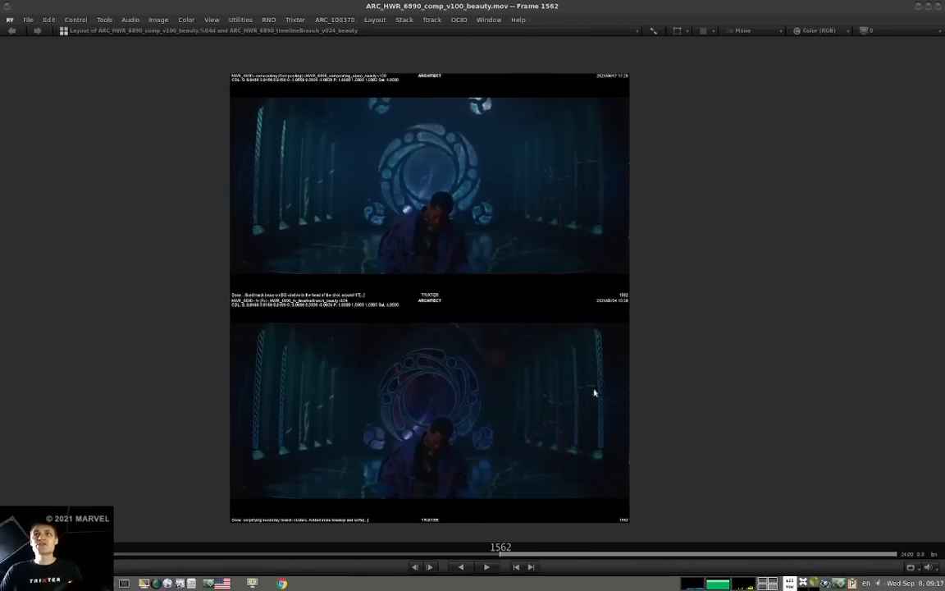
- Play the stacked comp and FX versions from frame 1562, pausing at frames 1712, 1730 and 2027 to compare the windows and timeline
scroll(606, 391, "up", 1)
middle_click_drag(592, 392, 632, 391)
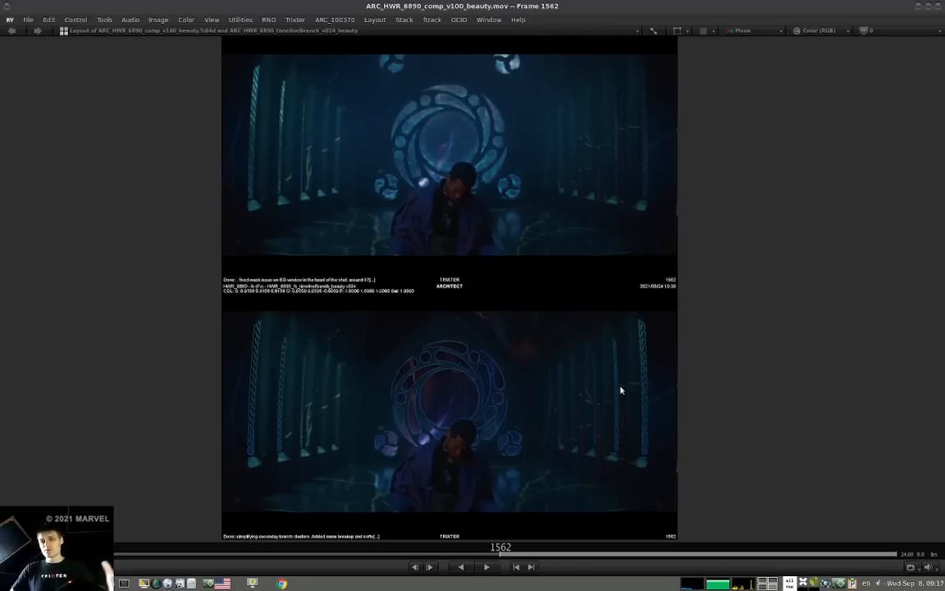
key("space")
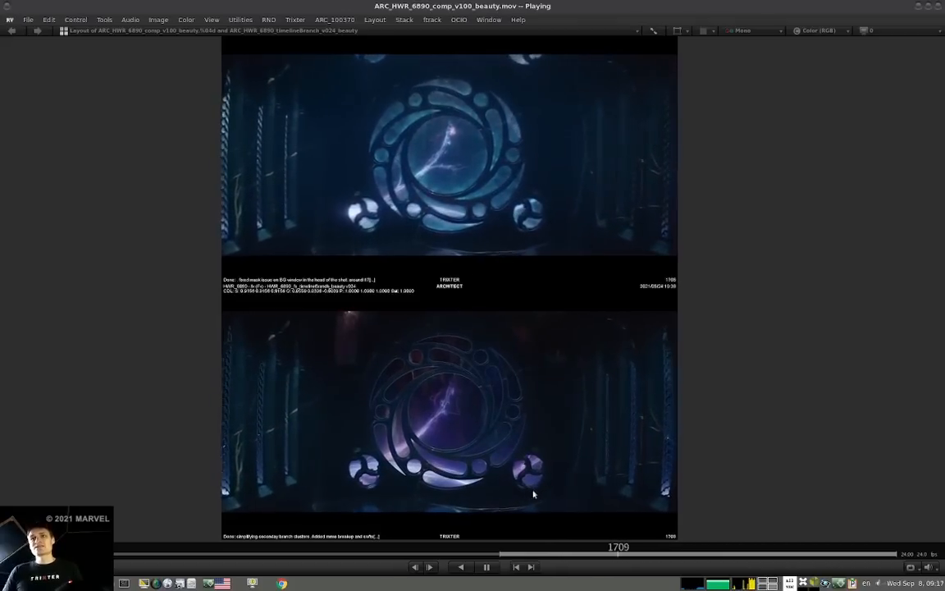
key("space")
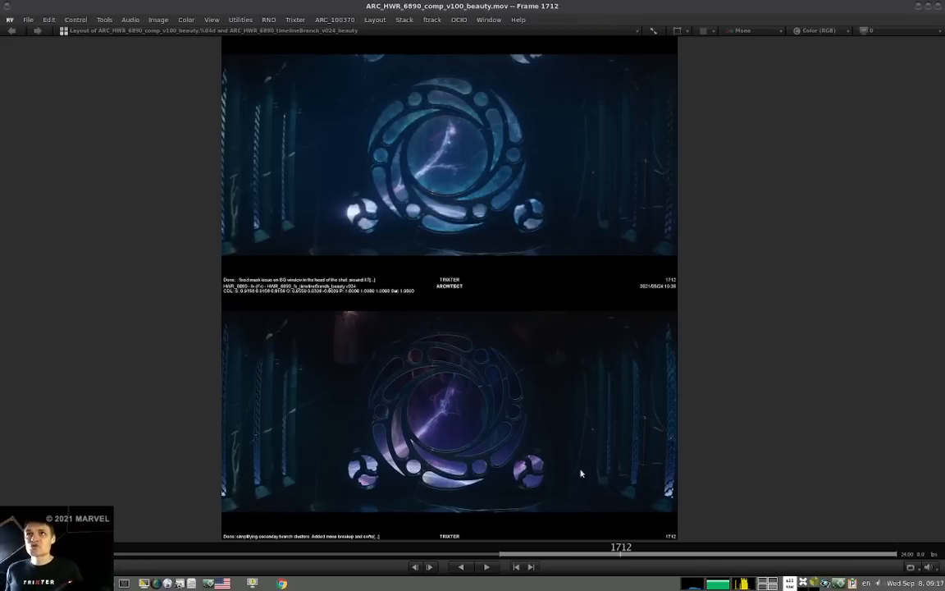
key("space")
key("space")
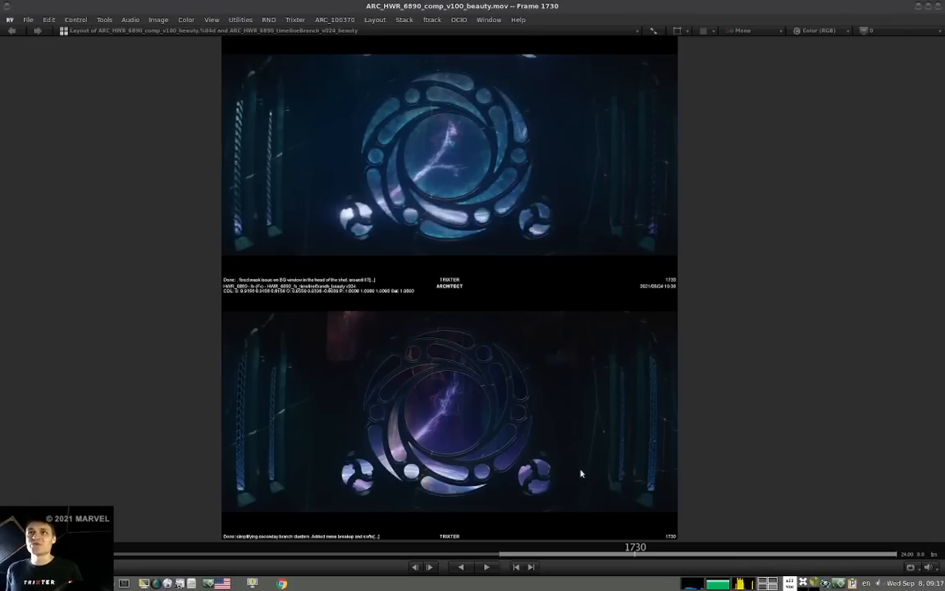
key("space")
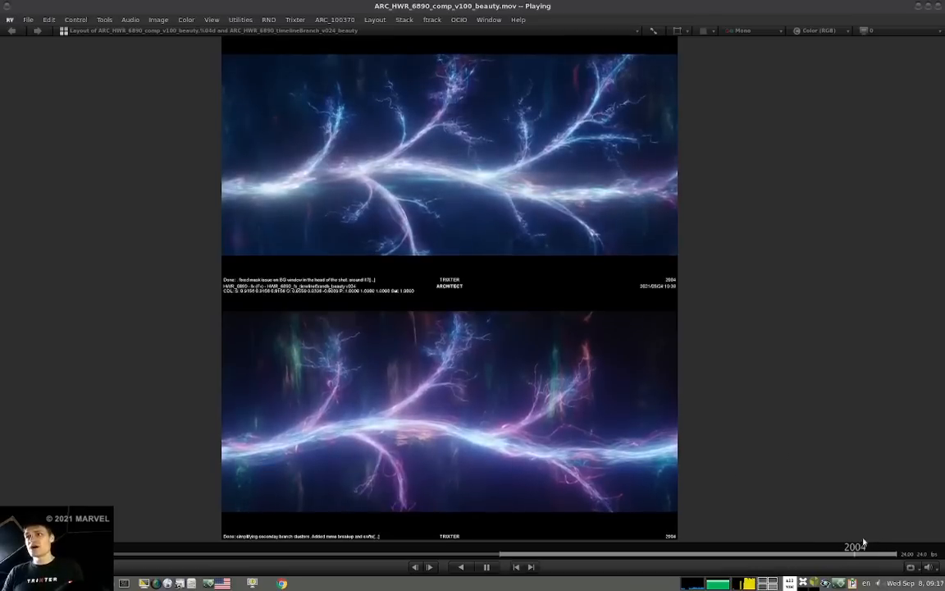
key("space")
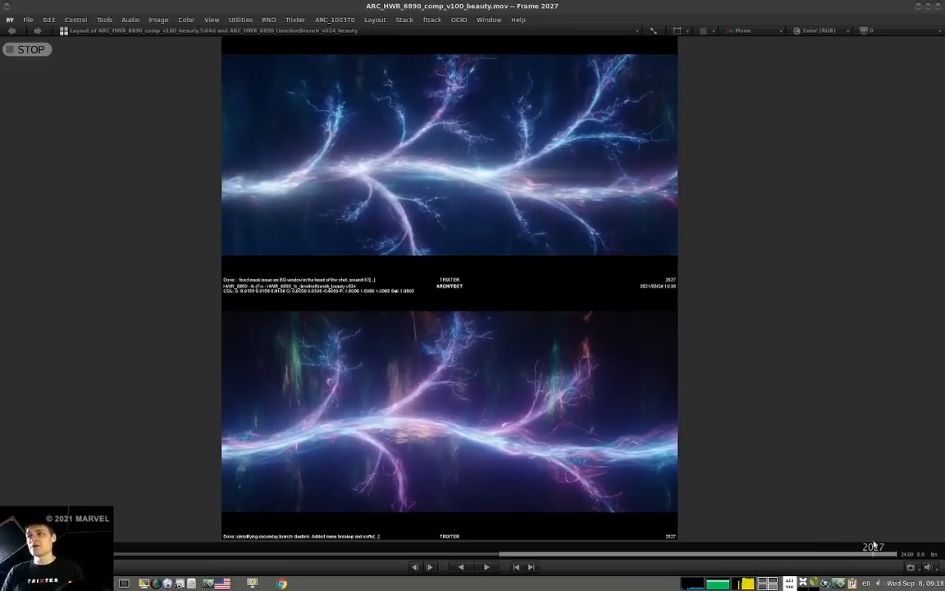
- Go to the last frame, 2055, and examine the branches and main strand of the timelineBranch v024 FX version up close
left_click(896, 547)
left_click_drag(896, 547, 904, 548)
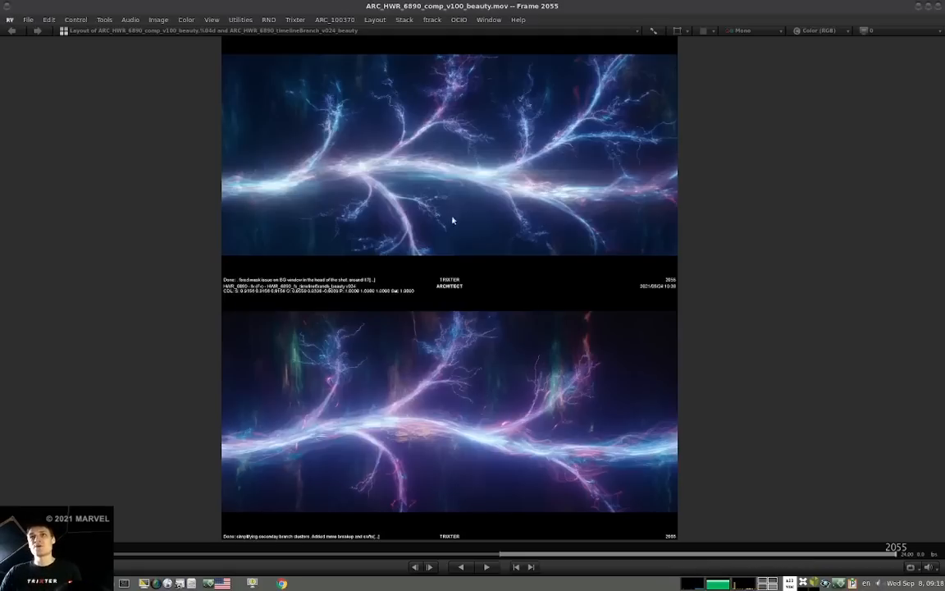
scroll(440, 214, "up", 3)
middle_click_drag(281, 223, 364, 195)
scroll(462, 214, "up", 2)
middle_click_drag(518, 466, 410, 278)
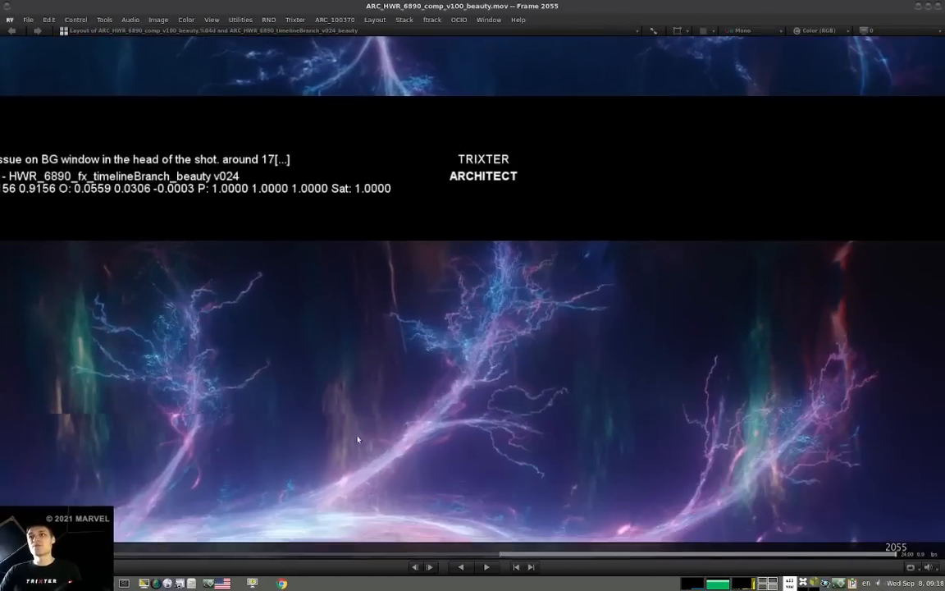
middle_click_drag(359, 439, 275, 235)
scroll(275, 235, "down", 2)
middle_click_drag(660, 444, 483, 374)
scroll(483, 374, "up", 2)
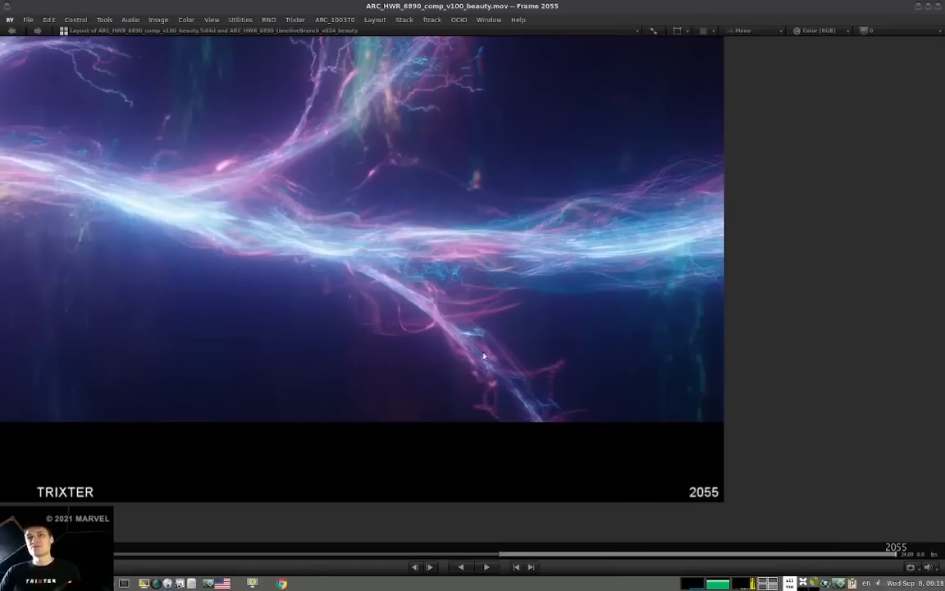
middle_click_drag(322, 291, 407, 353)
scroll(340, 348, "down", 4)
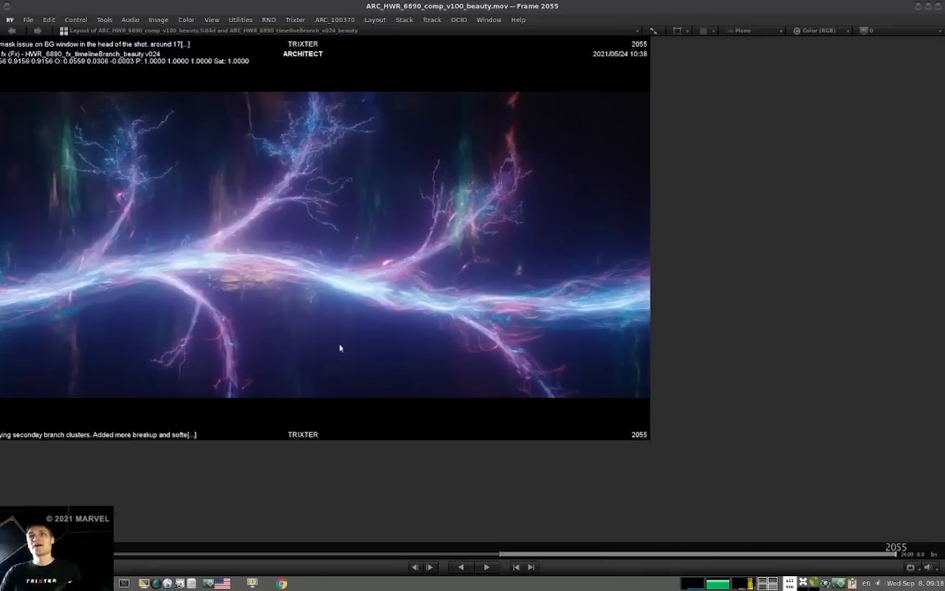
- Examine the timeline branches of the comp v100 version up close, then bring both versions back into view
scroll(366, 312, "down", 3)
middle_click_drag(395, 280, 423, 474)
scroll(565, 270, "up", 5)
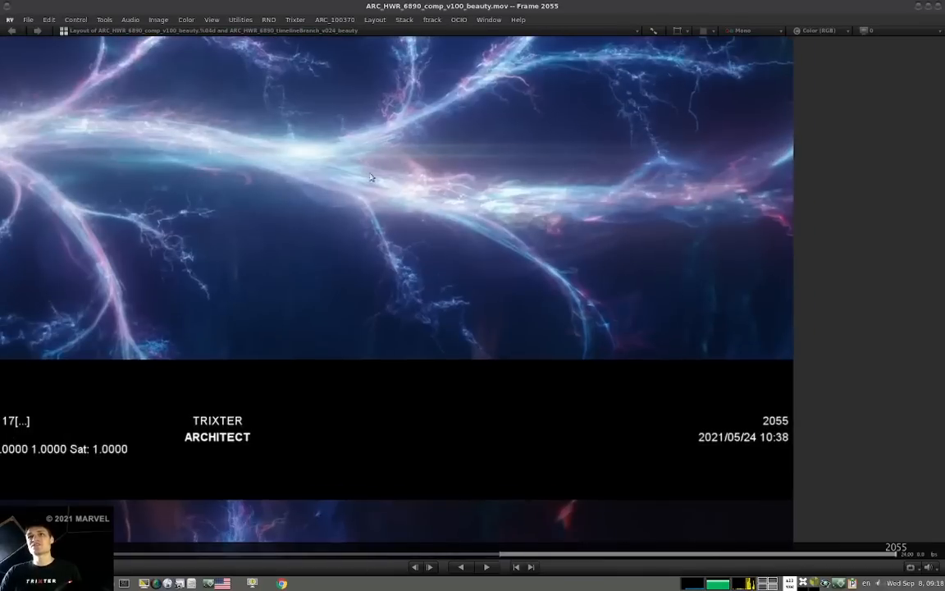
scroll(536, 333, "down", 6)
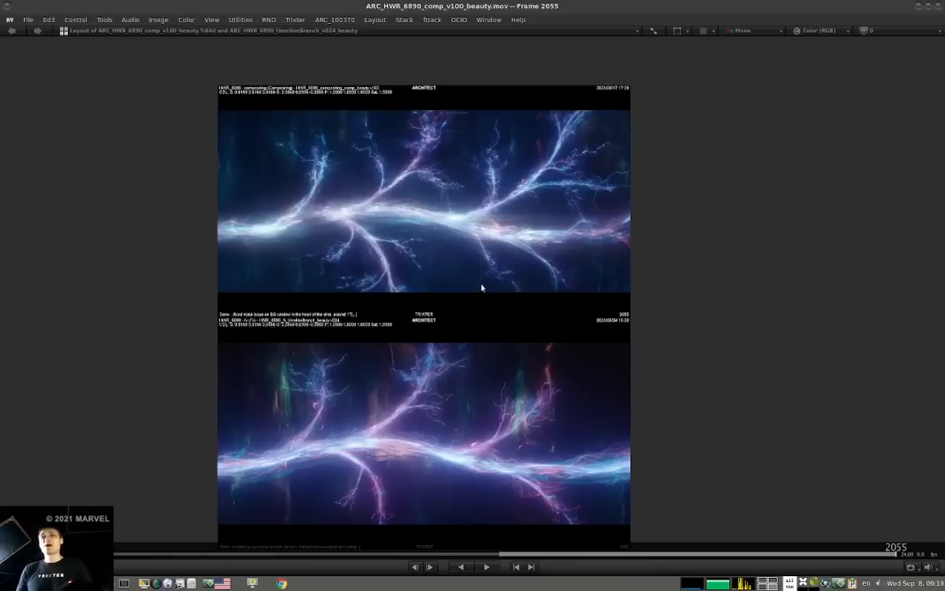
- Scrub back to frame 1994 to compare the branch growth, then return to frame 2055 for a closer look at comp v100
left_click_drag(482, 487, 509, 388, "alt")
left_click_drag(827, 529, 732, 522)
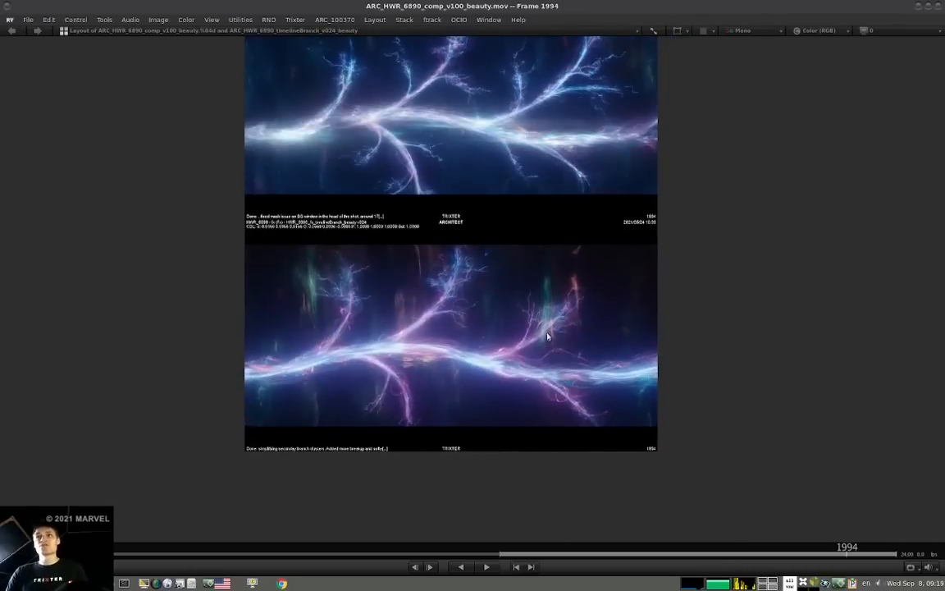
left_click_drag(520, 79, 703, 415, "alt")
left_click_drag(706, 519, 939, 506, "alt")
left_click_drag(317, 329, 385, 291, "alt")
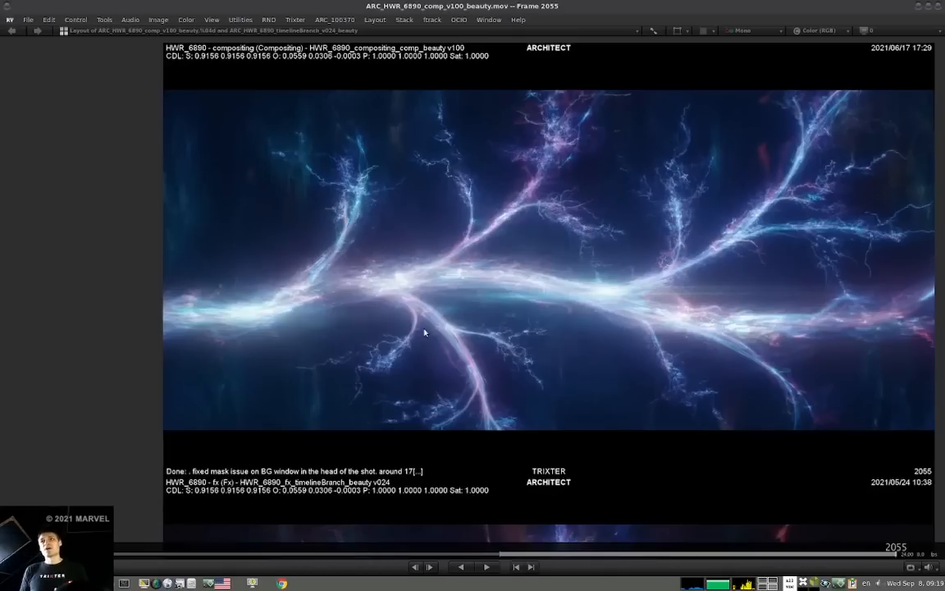
left_click_drag(453, 393, 448, 394)
key("h")
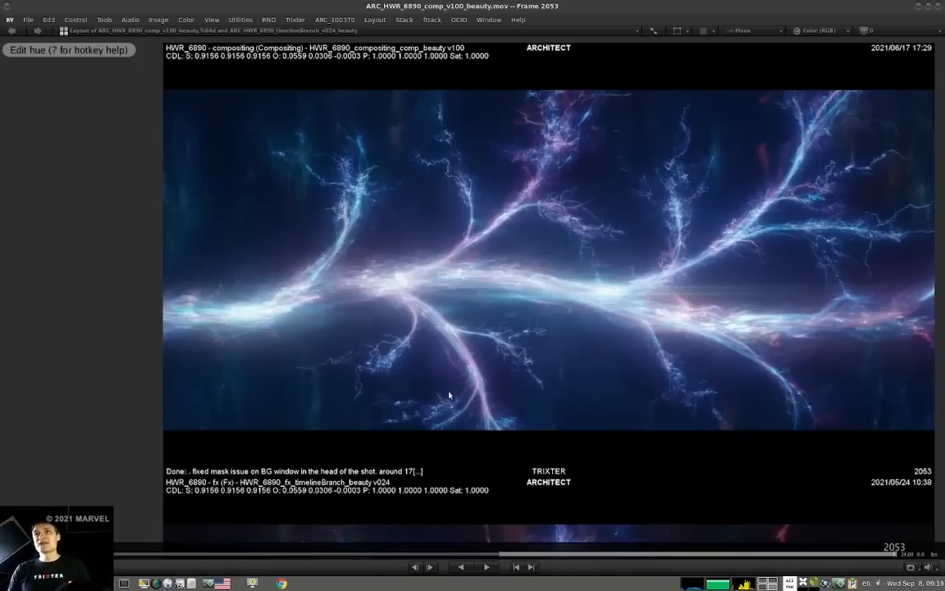
left_click(517, 381)
- Fit both versions in view, scrub to an earlier frame, and play the branching timeline up to frame 2028
middle_click_drag(522, 354, 358, 251, "ctrl")
left_click_drag(675, 494, 499, 494)
middle_click_drag(546, 380, 481, 396, "ctrl")
key("space")
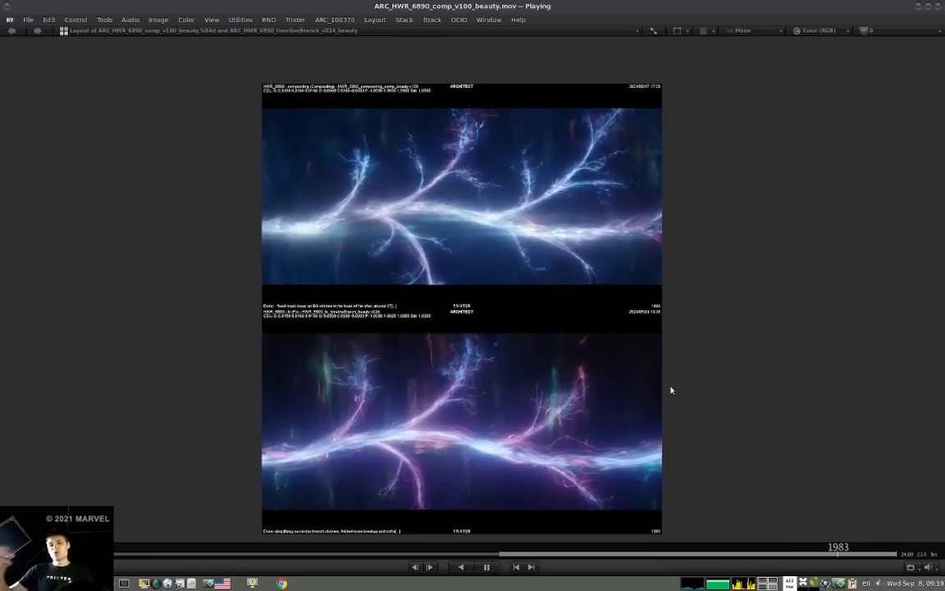
key("space")
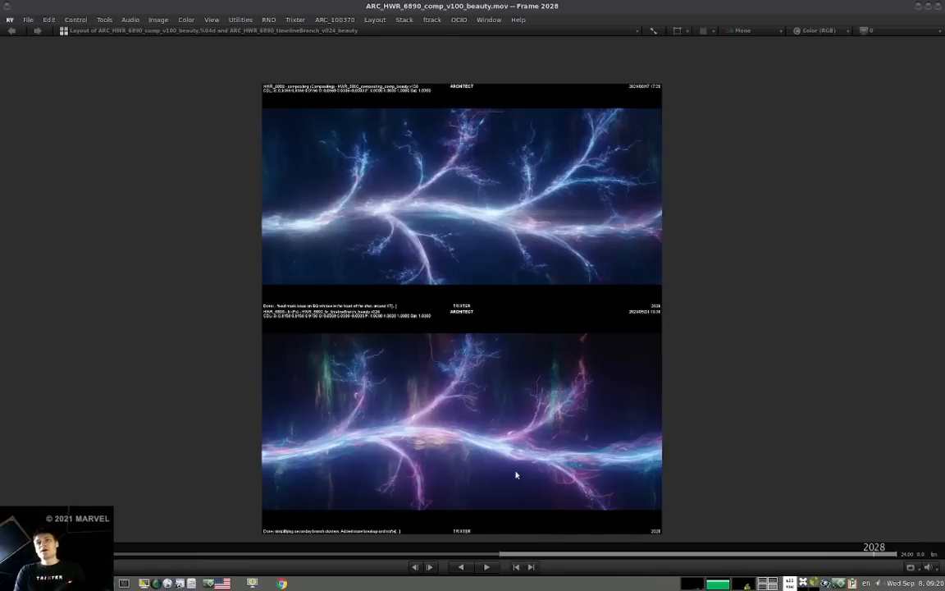
- Switch to Nuke and bring up the ARC_HWR_6890_lookdev_v001 script in place of the bg_v012 script
key("ctrl+alt+Left")
key("ctrl+alt+Up")
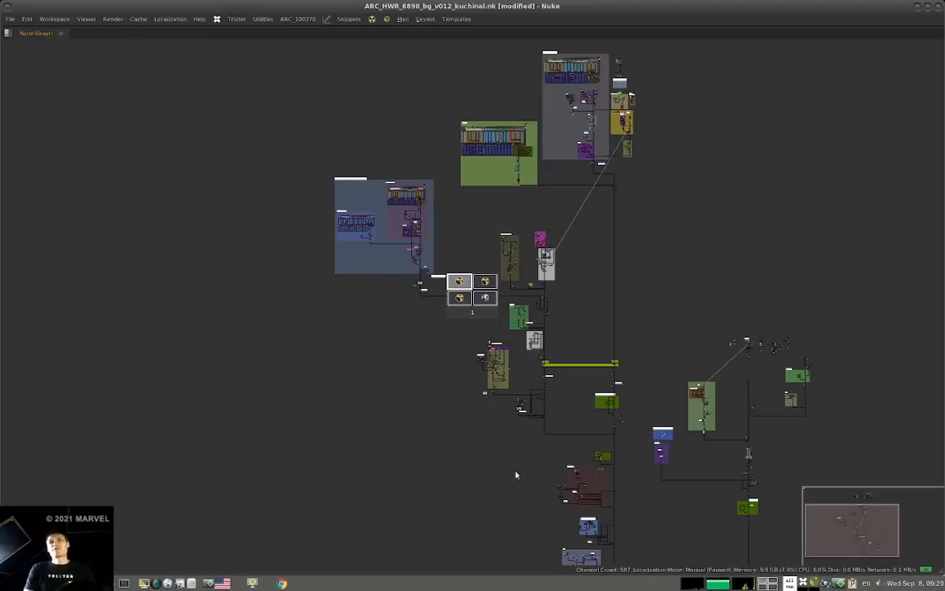
key("alt+Tab")
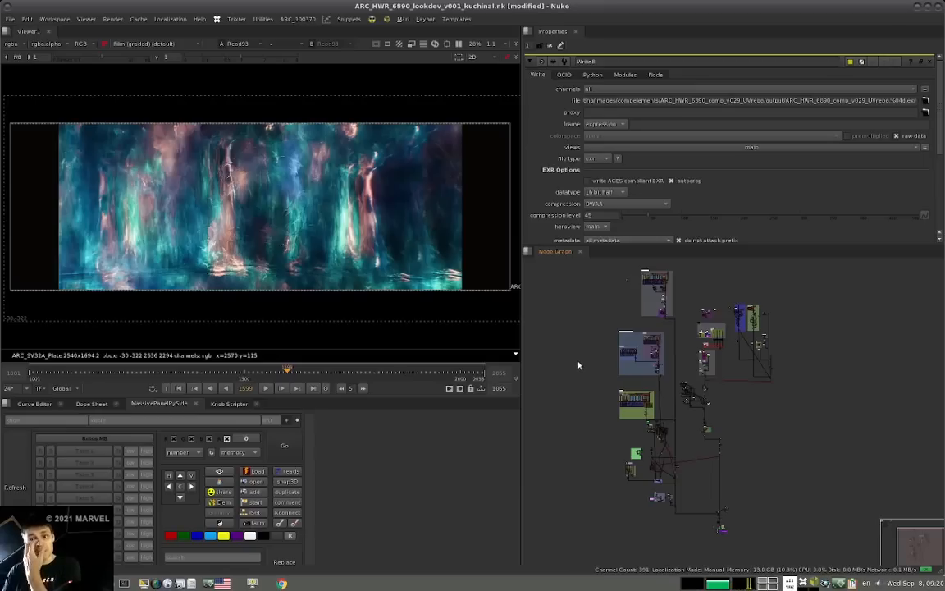
- Show the comp_v031_beauty read node, Read56, below the File Out section in the viewer
middle_click_drag(723, 535, 867, 485, "alt")
middle_click_drag(645, 532, 712, 487)
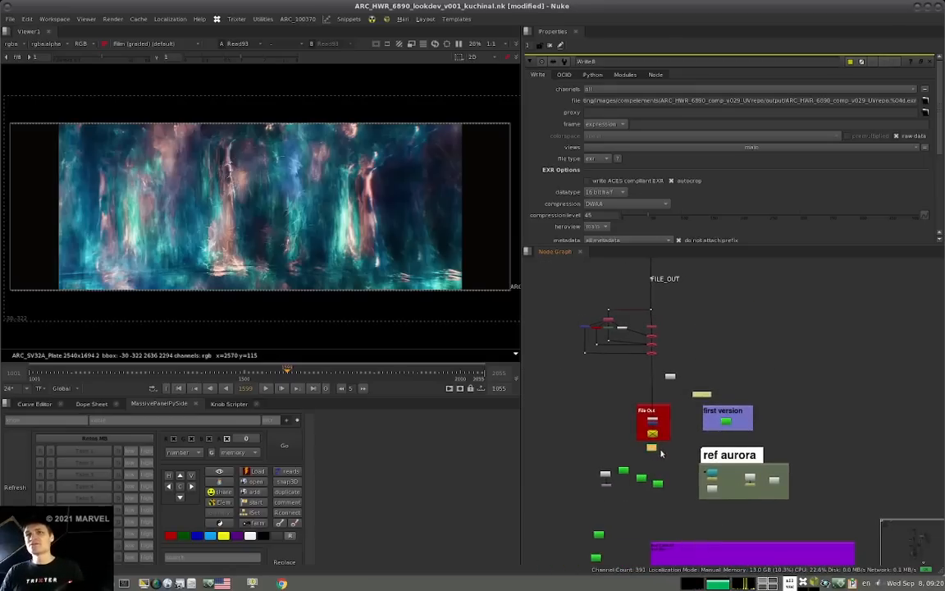
scroll(668, 455, "up", 5)
key("1")
left_click_drag(655, 456, 663, 460)
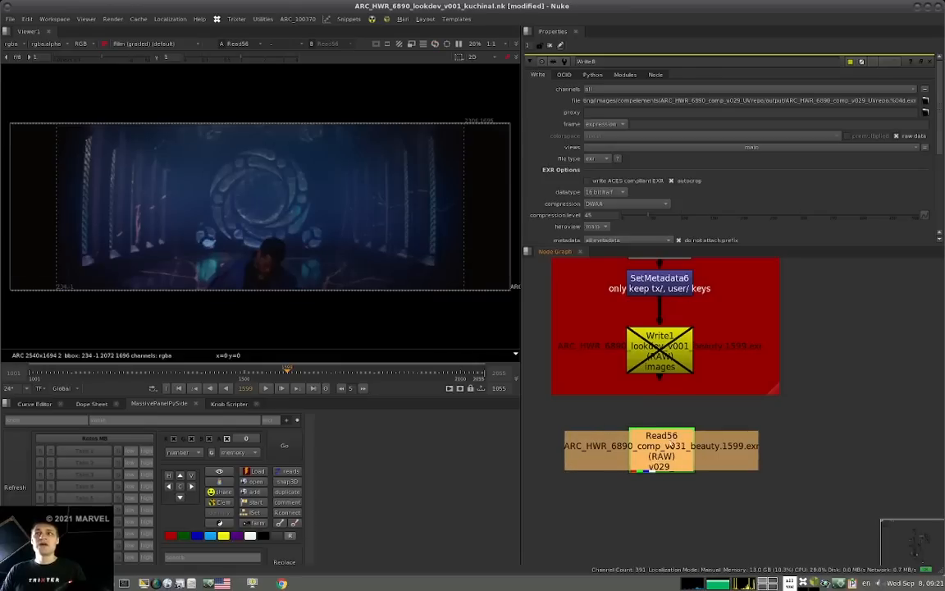
- Survey the overall node graph layout of the lookdev script
scroll(678, 454, "down", 10)
scroll(683, 474, "up", 6)
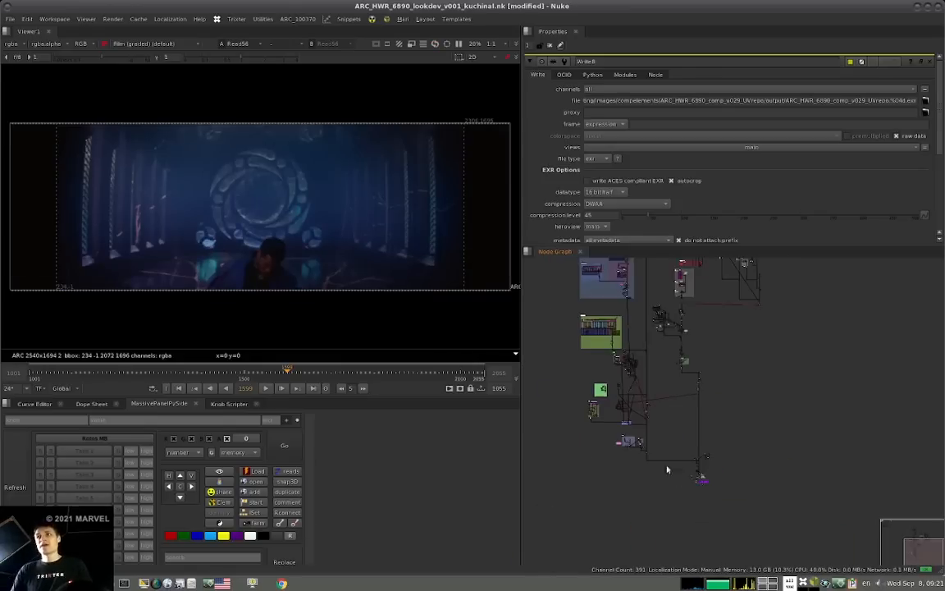
scroll(682, 473, "down", 4)
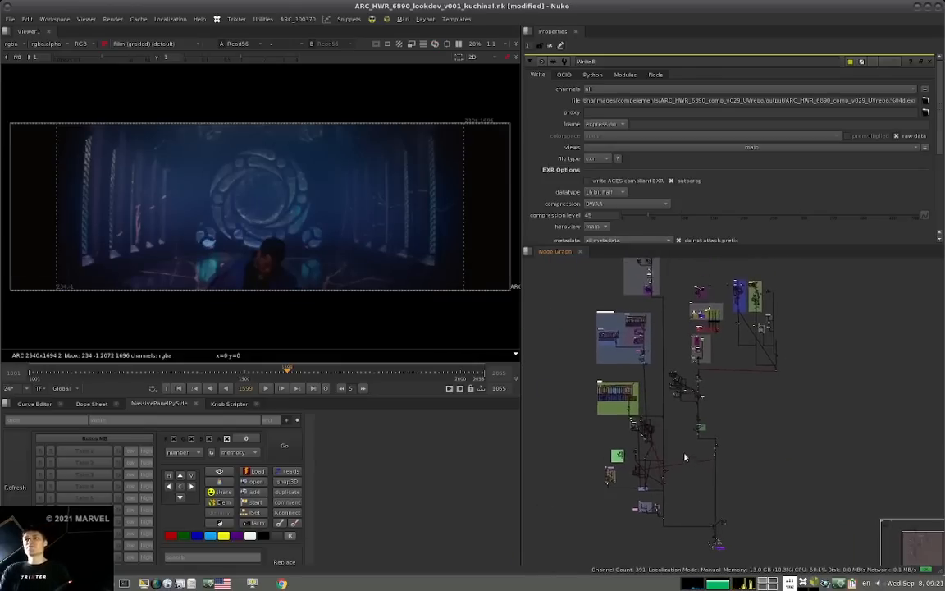
- Show the Read73 element in the viewer at frame 1965
mouse_move(691, 443)
middle_mouse_down()
mouse_move(670, 441)
mouse_move(681, 429)
middle_mouse_up()
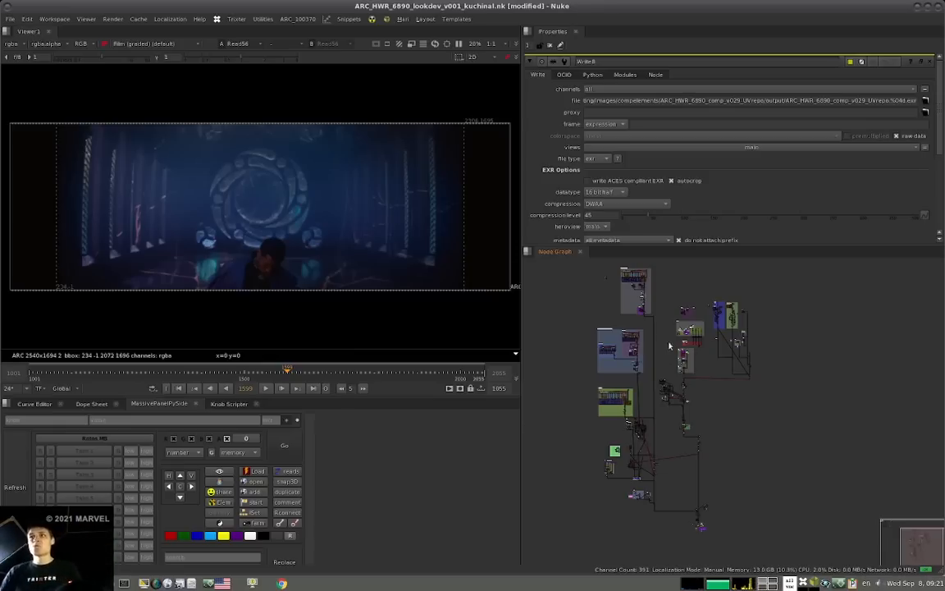
left_click_drag(663, 290, 783, 376)
left_click(715, 374)
middle_click_drag(688, 381, 894, 335, "alt")
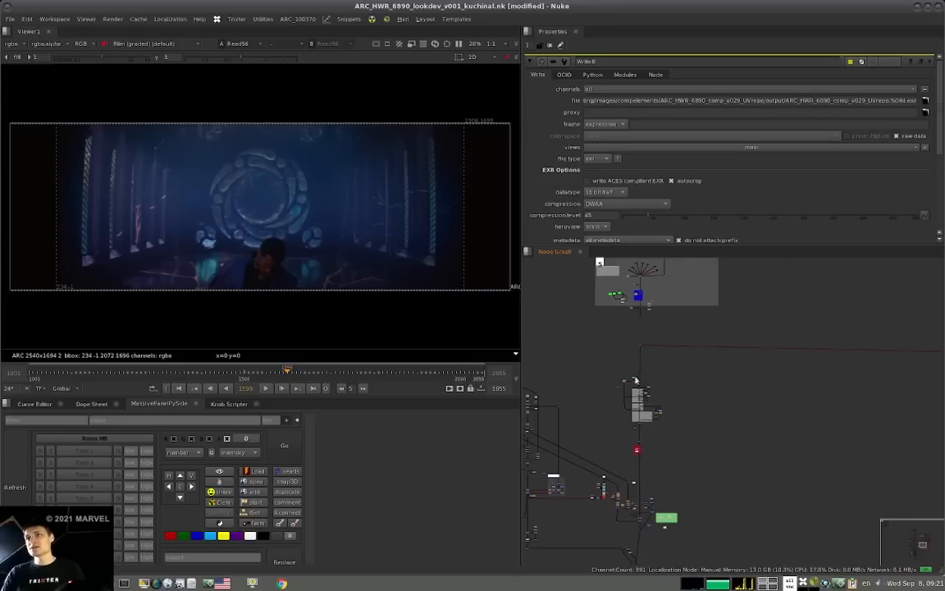
key("1")
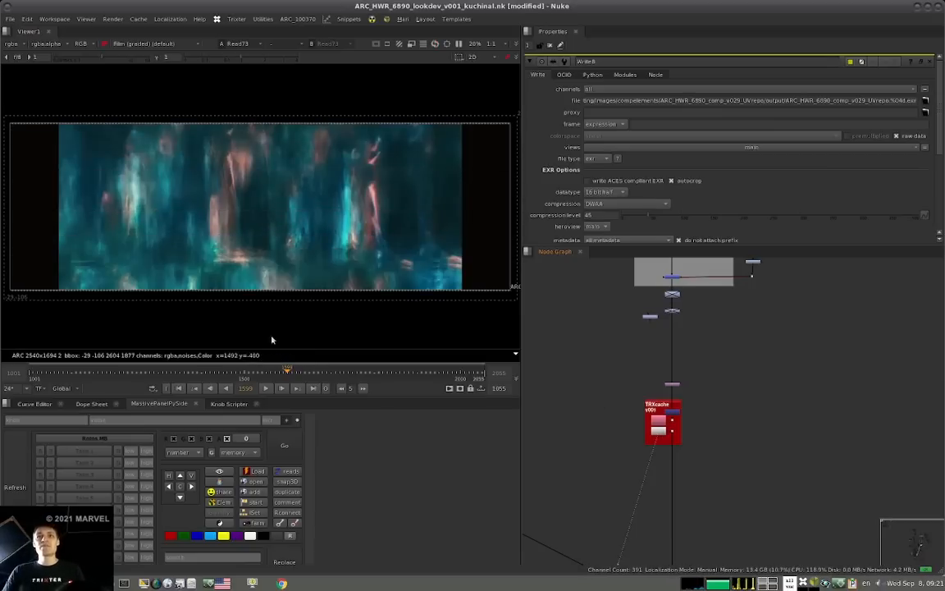
left_click(445, 373)
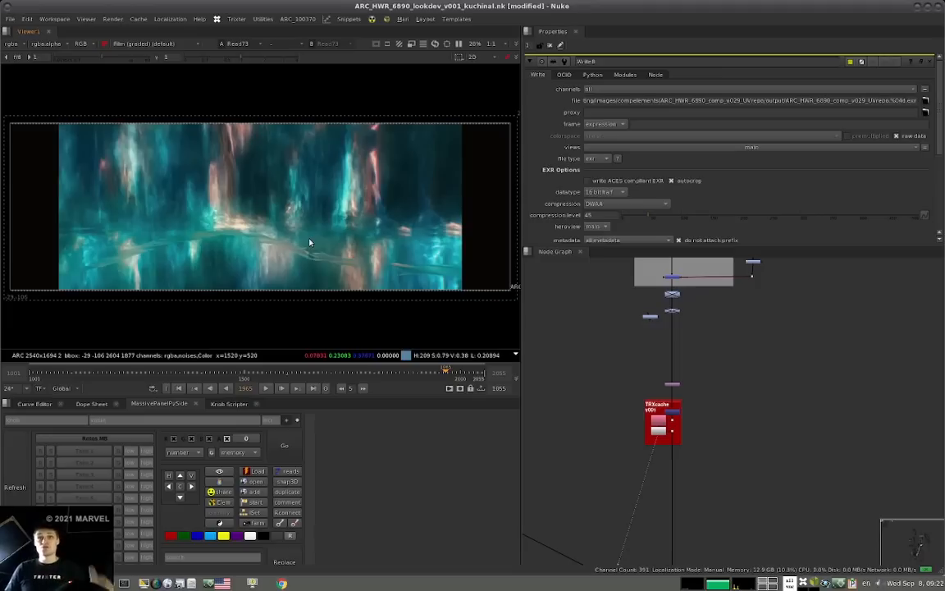
- Select the column of purple, grey and red backdrop sections above the main pipe to reveal its node connections
scroll(590, 397, "down", 5)
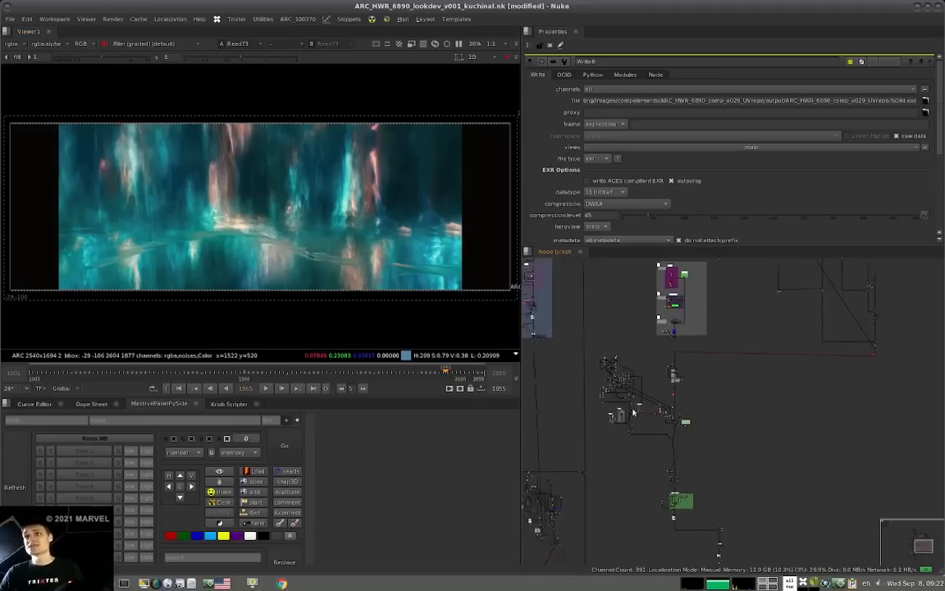
middle_click_drag(664, 408, 658, 418)
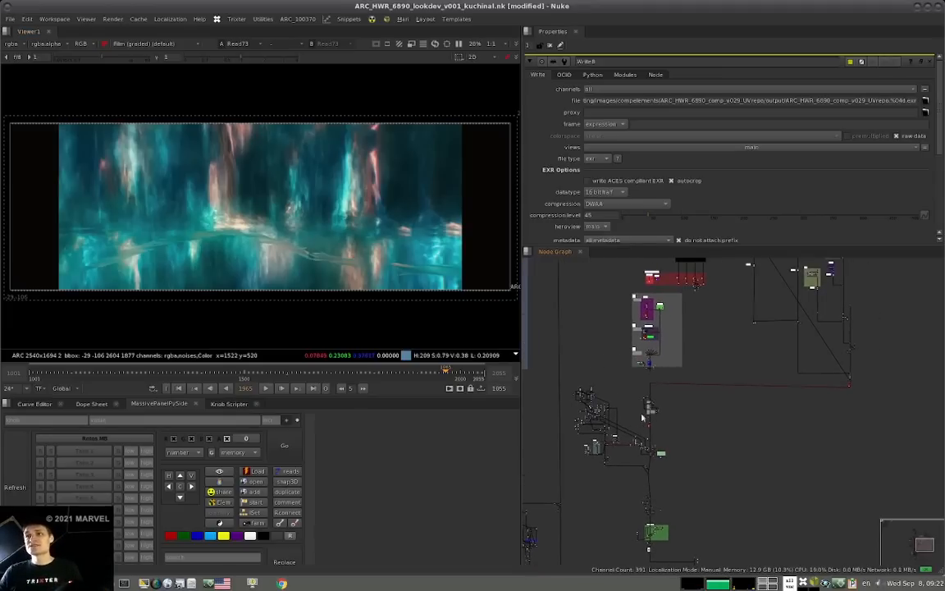
scroll(643, 412, "up", 3)
left_click_drag(632, 372, 683, 427)
left_click(677, 386)
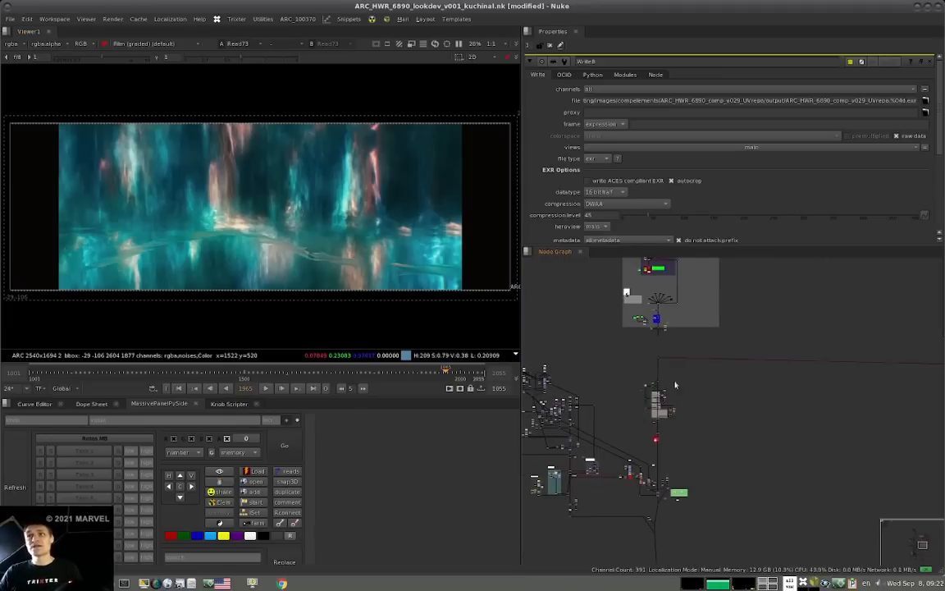
scroll(675, 385, "up", 5)
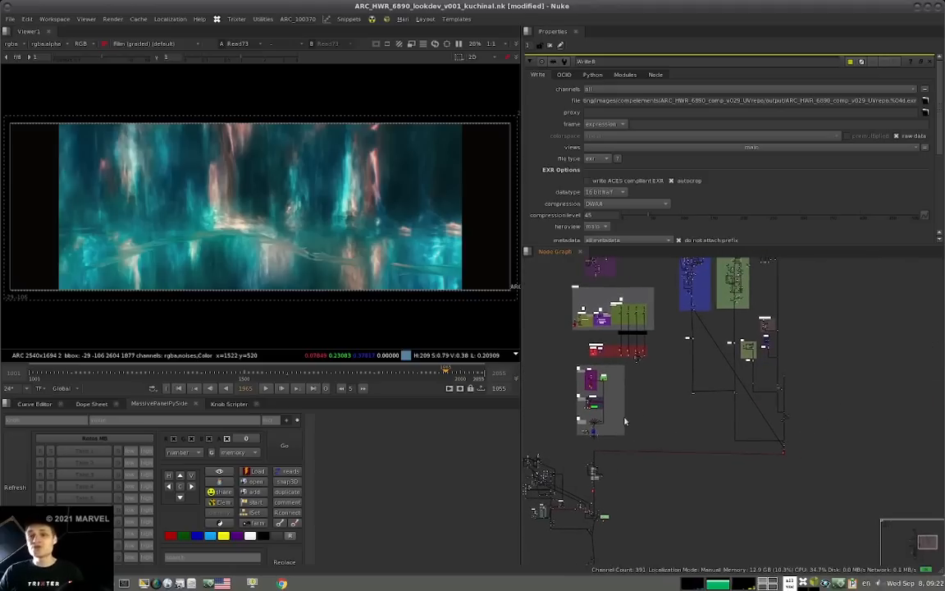
middle_click_drag(645, 401, 674, 431)
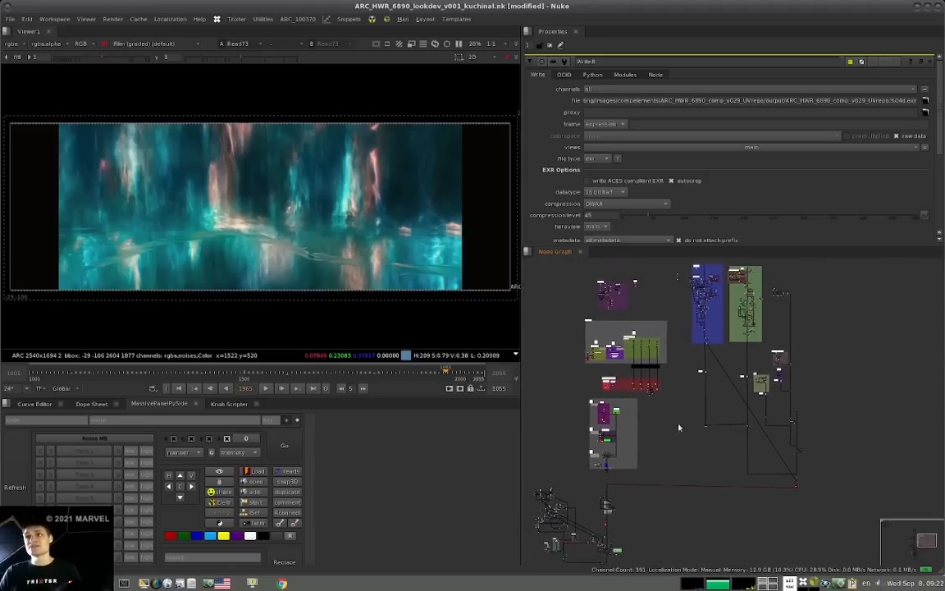
left_click_drag(581, 475, 686, 270)
left_click_drag(595, 492, 647, 477)
left_click_drag(673, 478, 569, 275)
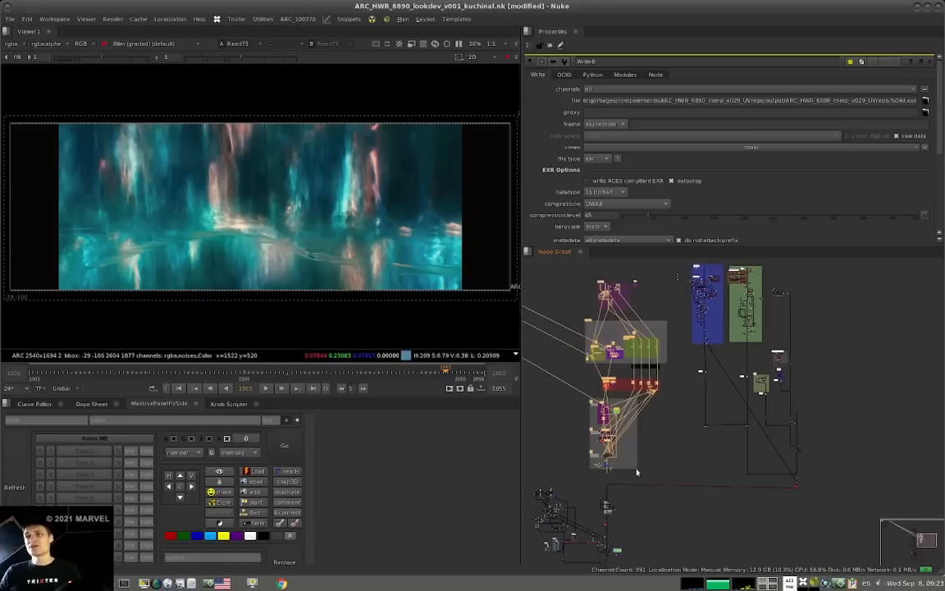
- Select the nodes of the blue and green backdrop branches to reveal their hidden links, and clear the selection
left_click_drag(825, 517, 687, 263)
left_click(846, 360)
middle_click_drag(753, 392, 751, 412)
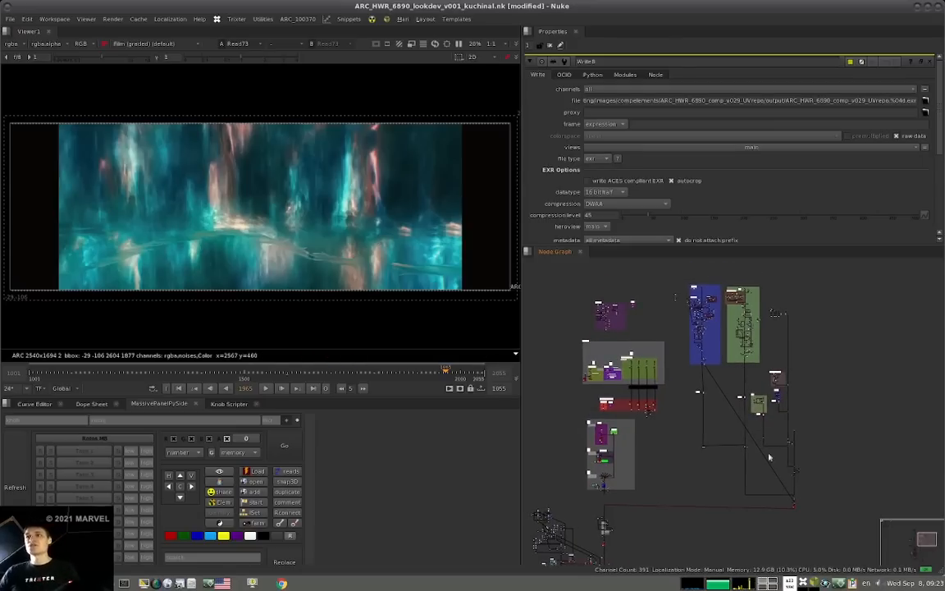
left_click_drag(676, 274, 760, 517)
left_click_drag(779, 266, 720, 373)
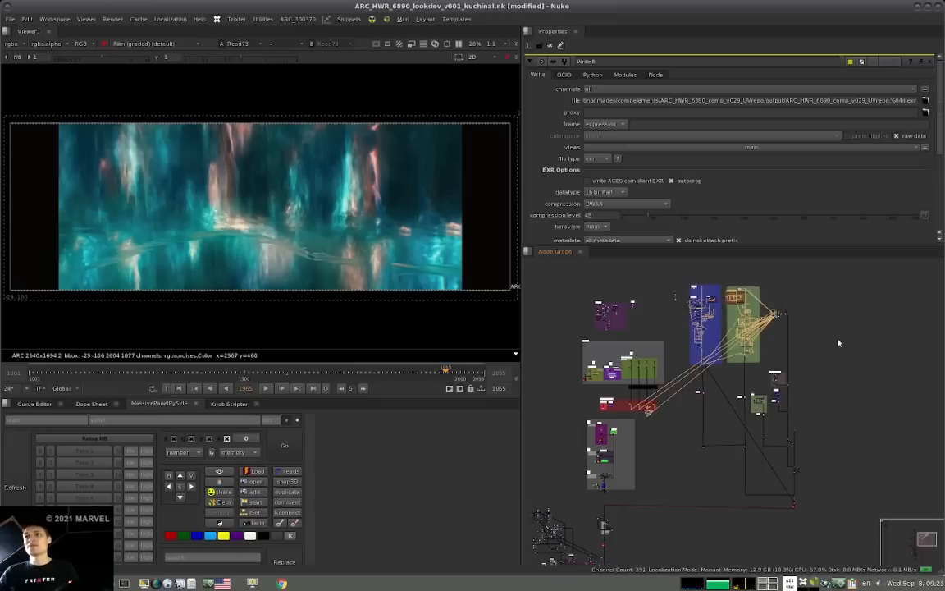
left_click(837, 339)
mouse_move(709, 440)
middle_mouse_down()
mouse_move(720, 431)
mouse_move(704, 424)
middle_mouse_up()
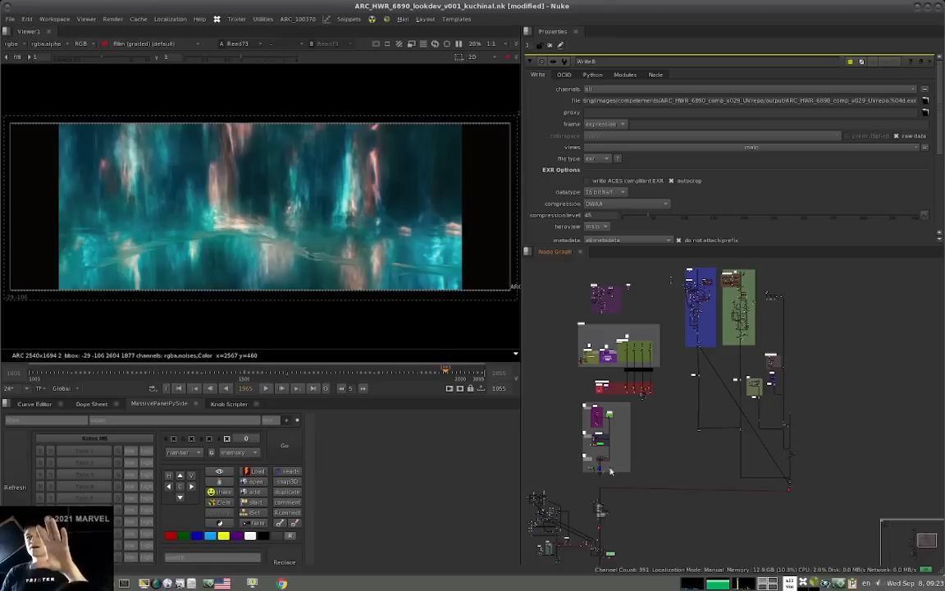
- Select the whole blue and green branch network and trace its hidden links back to the Camera/Lens section
scroll(622, 474, "down", 5)
middle_click_drag(622, 473, 673, 408)
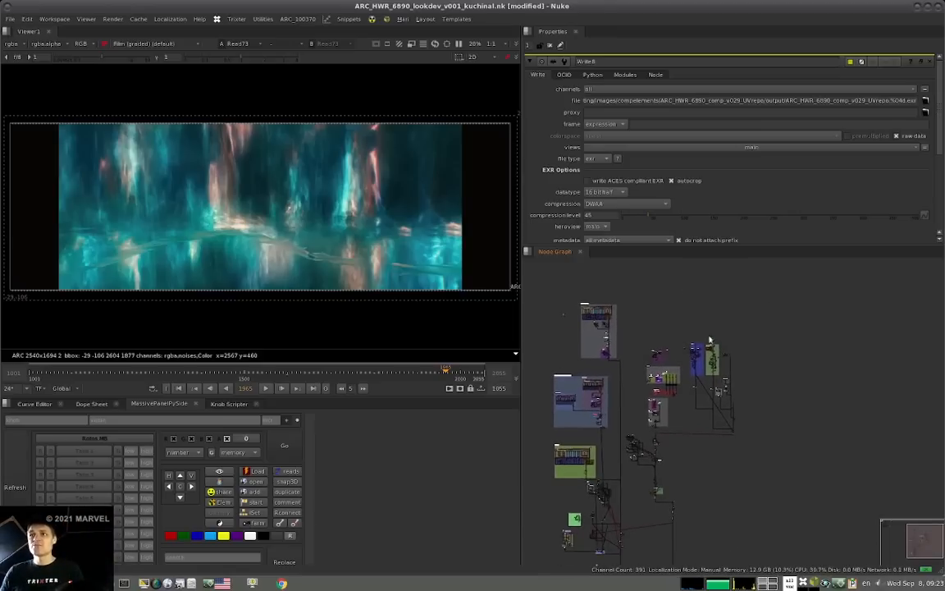
left_click_drag(786, 311, 678, 444)
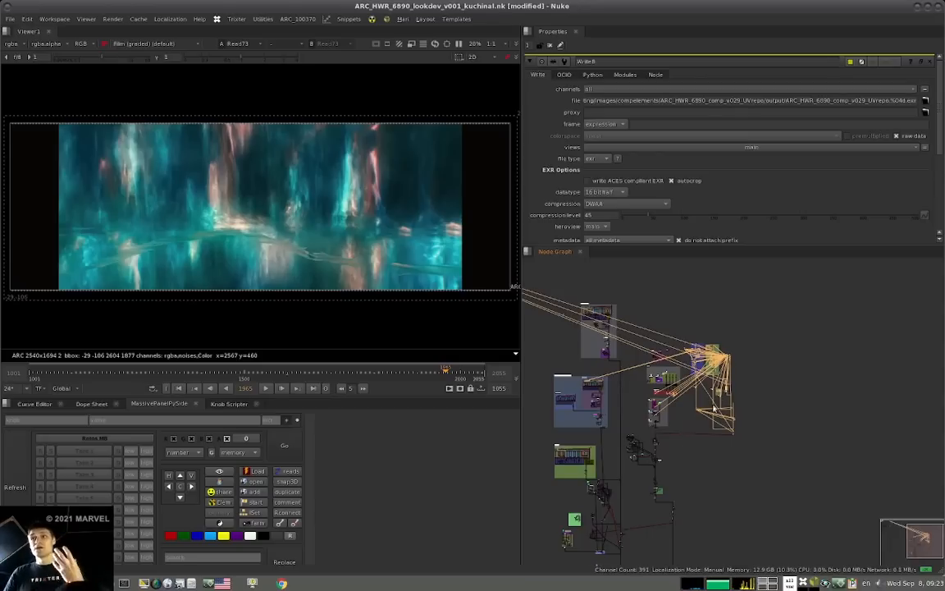
left_click_drag(807, 314, 683, 450)
middle_click_drag(599, 422, 677, 433)
scroll(677, 433, "down", 1)
middle_click_drag(736, 416, 800, 415)
scroll(576, 290, "up", 5)
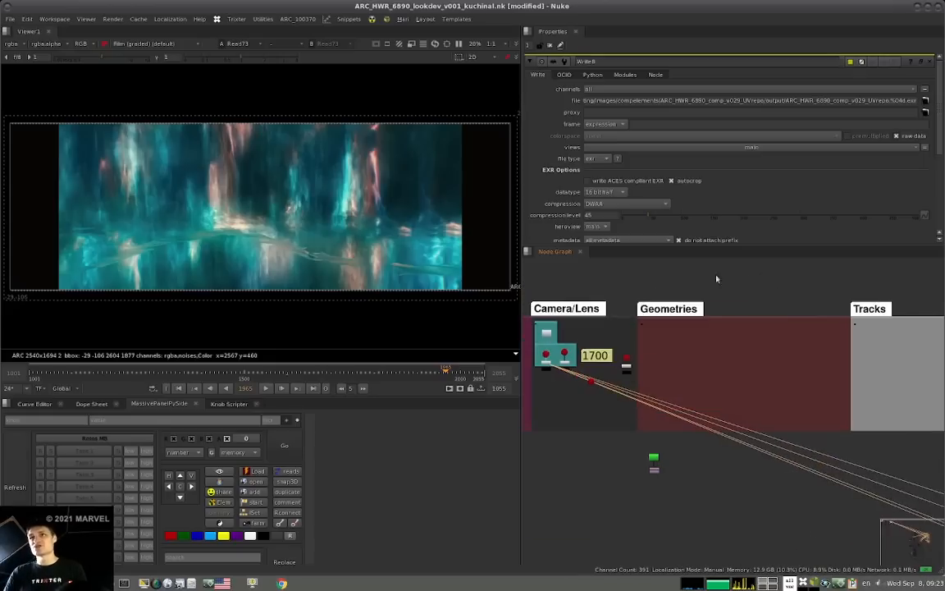
- Trace the selected network's link to the render passes in the Church Windows section
scroll(696, 450, "down", 6)
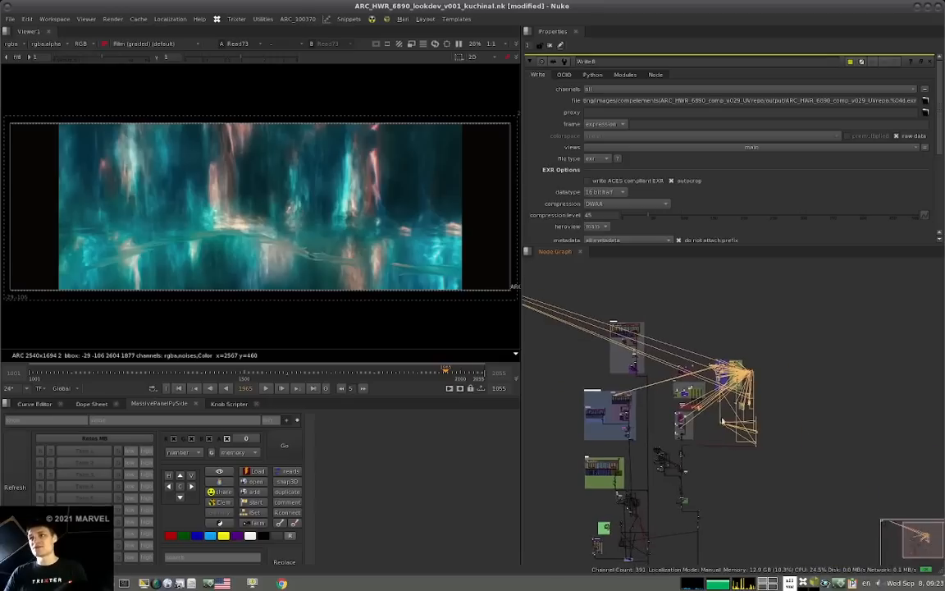
scroll(694, 429, "up", 2)
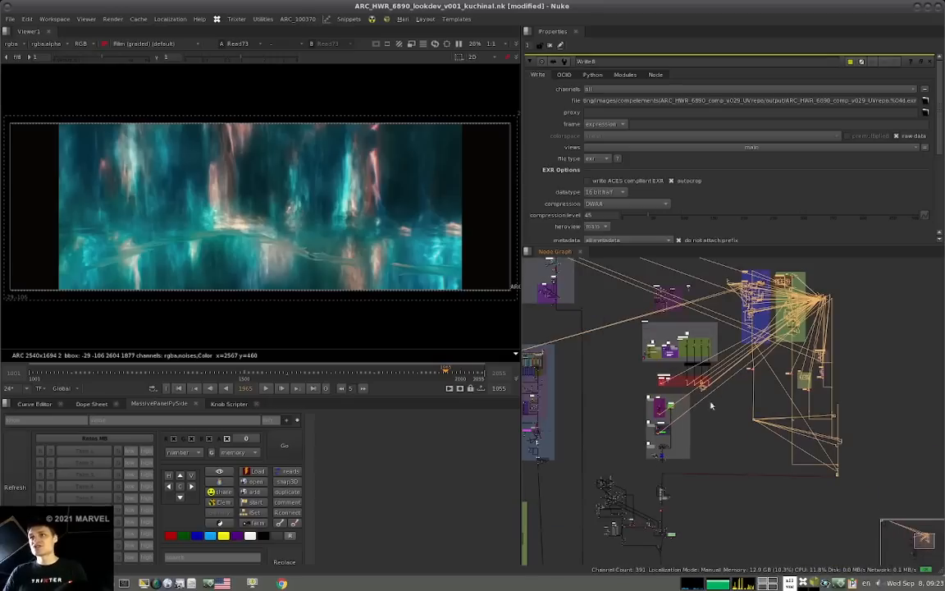
scroll(686, 386, "up", 6)
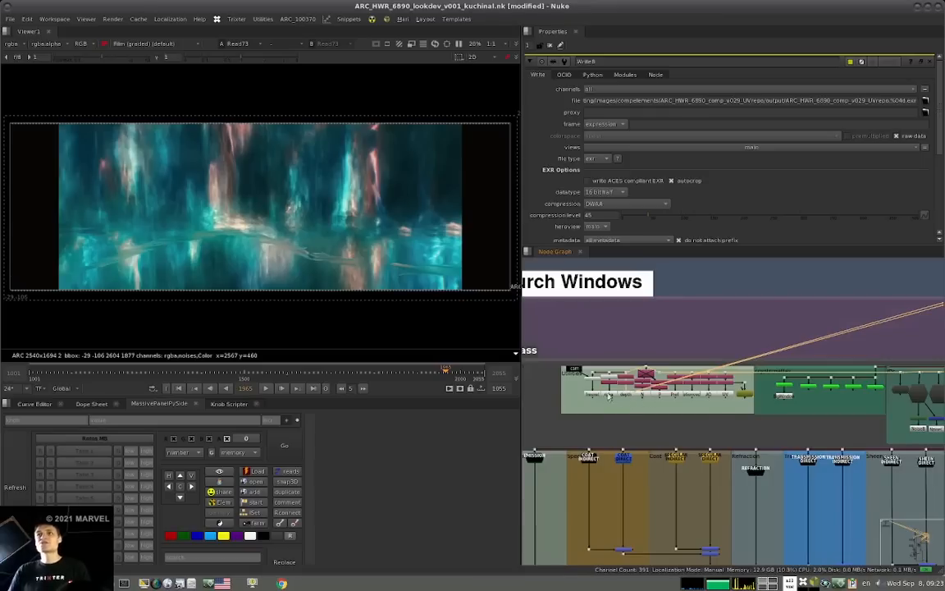
scroll(616, 401, "down", 3)
scroll(648, 385, "up", 5)
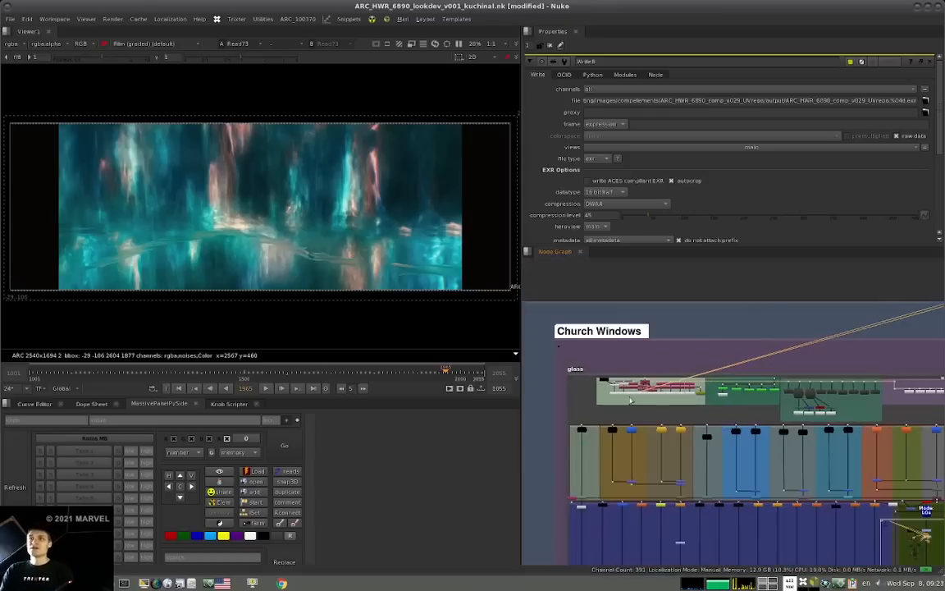
scroll(644, 396, "down", 5)
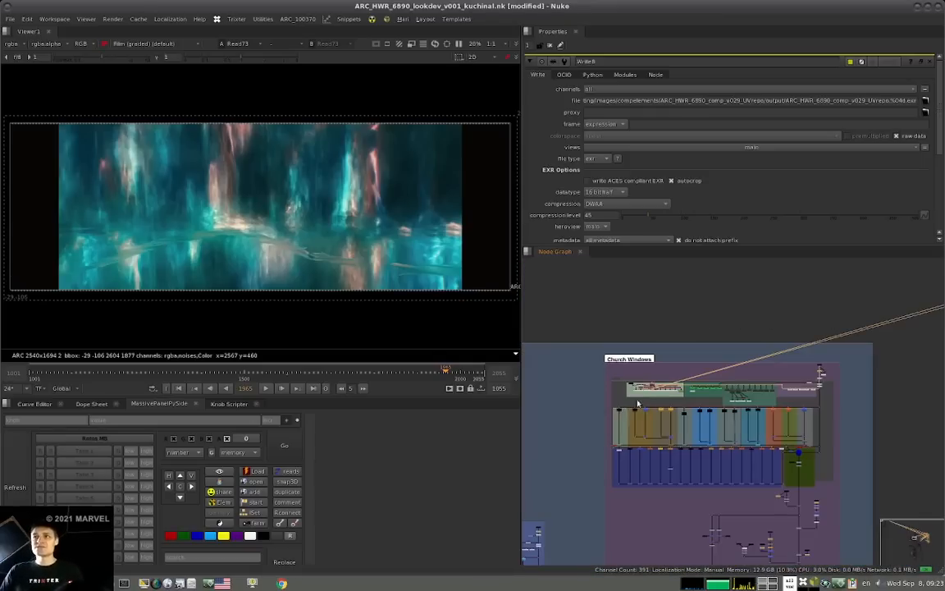
scroll(710, 374, "down", 5)
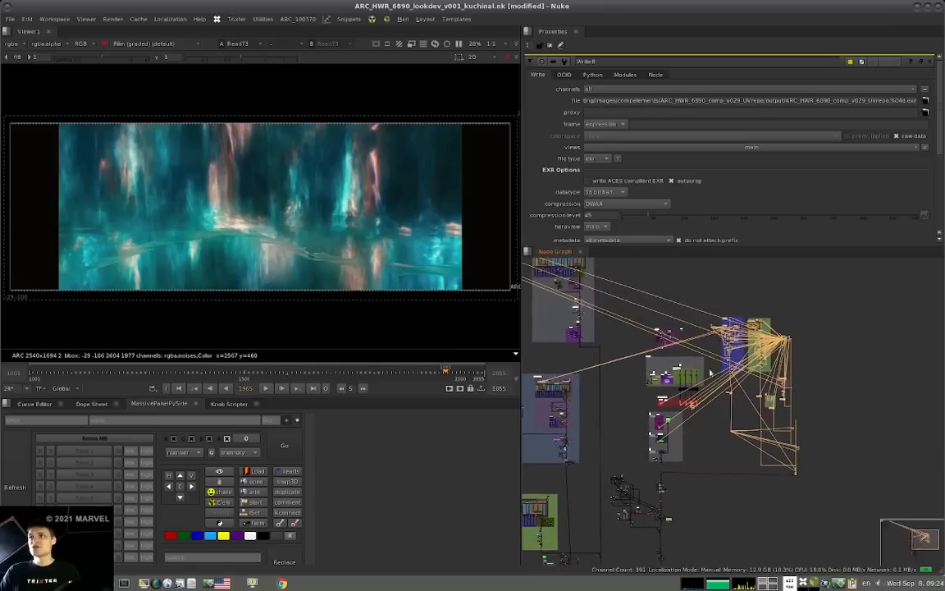
- Select the blue and green backdrop sections, inspect the blue one's nodes up close, and clear the selection
left_click(777, 328)
left_click_drag(829, 302, 716, 376)
key("f")
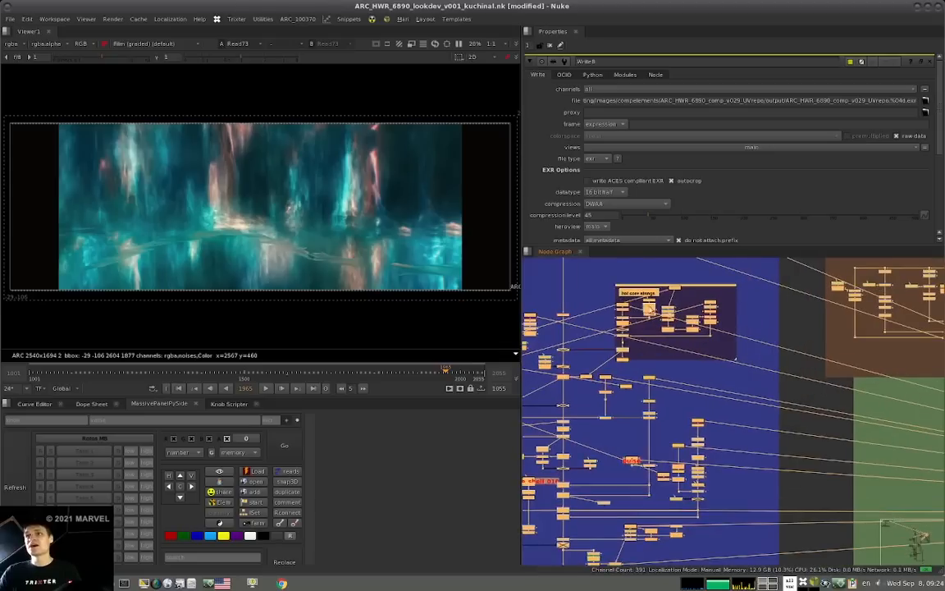
middle_click_drag(645, 306, 674, 319)
left_click(643, 276)
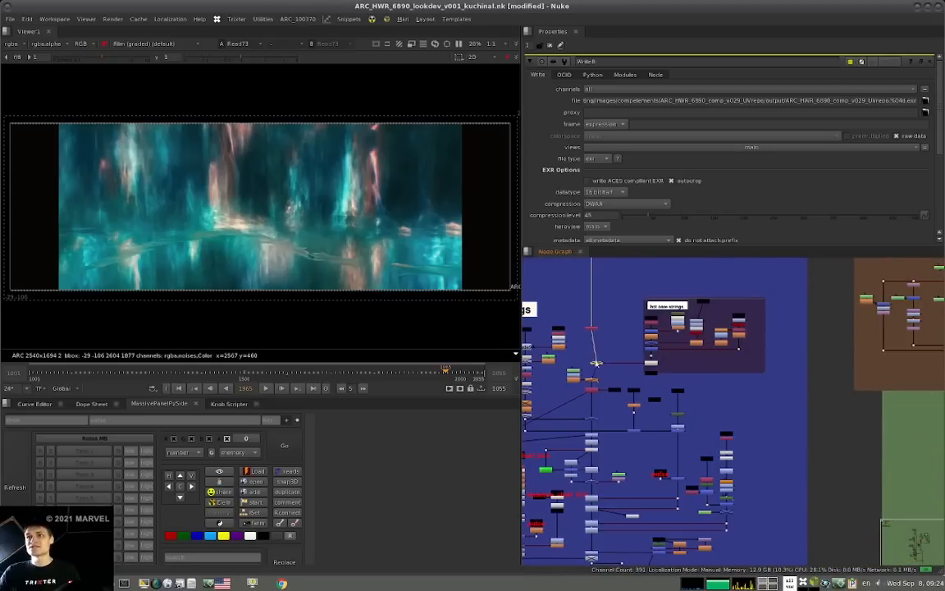
scroll(690, 383, "down", 5)
scroll(691, 383, "down", 5)
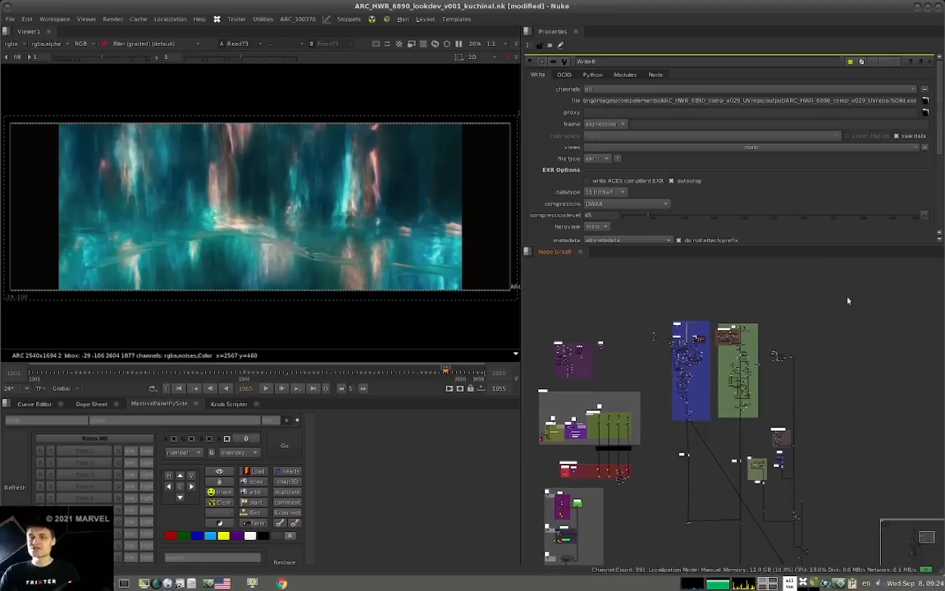
- Examine the hot core strings group in the blue backdrop, including its depth inputs and its connection to the main pipe
scroll(722, 310, "up", 3)
scroll(720, 308, "up", 5)
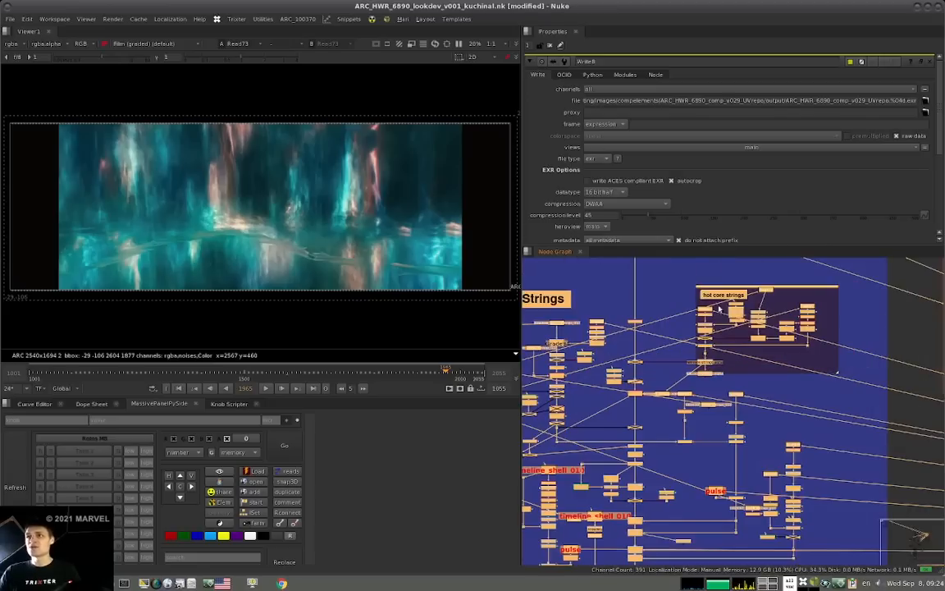
scroll(738, 311, "up", 3)
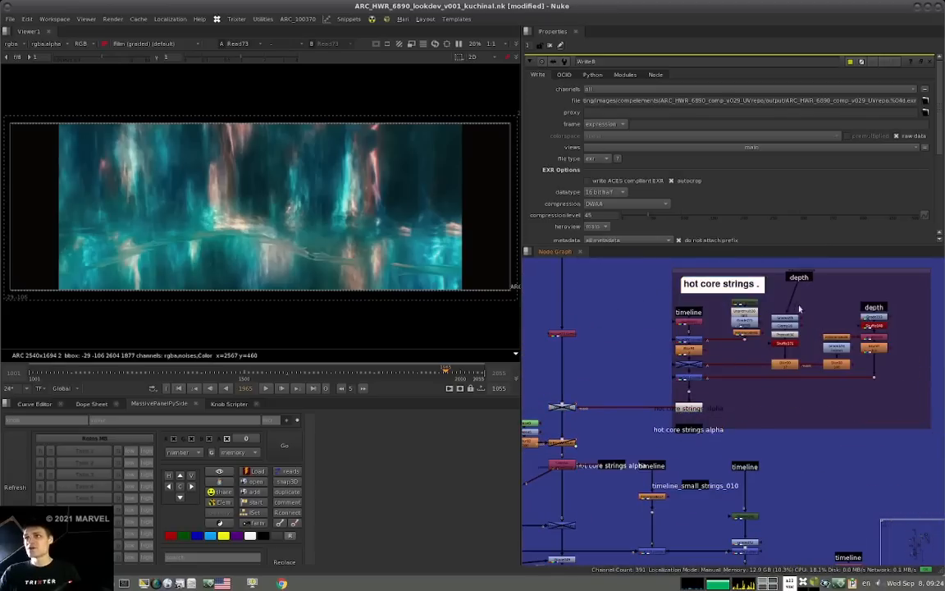
left_click_drag(798, 281, 796, 297)
left_click(875, 310)
left_click(563, 409)
key("Delete")
scroll(619, 376, "down", 5)
left_click_drag(750, 323, 629, 393)
left_click(677, 312)
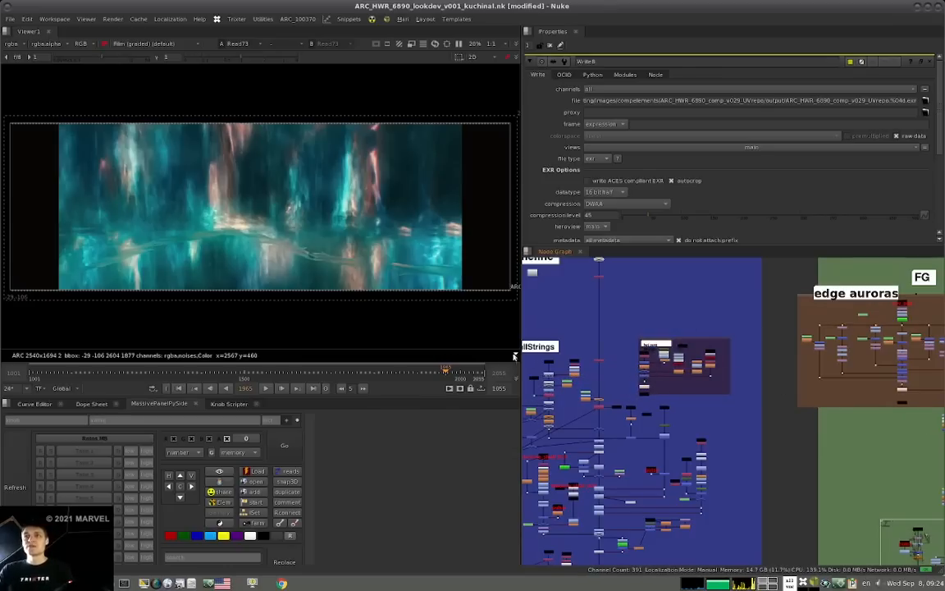
- Go back to the graph overview, select the blue and green branch network once more, and clear the selection
scroll(671, 328, "down", 5)
scroll(691, 343, "down", 4)
middle_click_drag(659, 380, 644, 370)
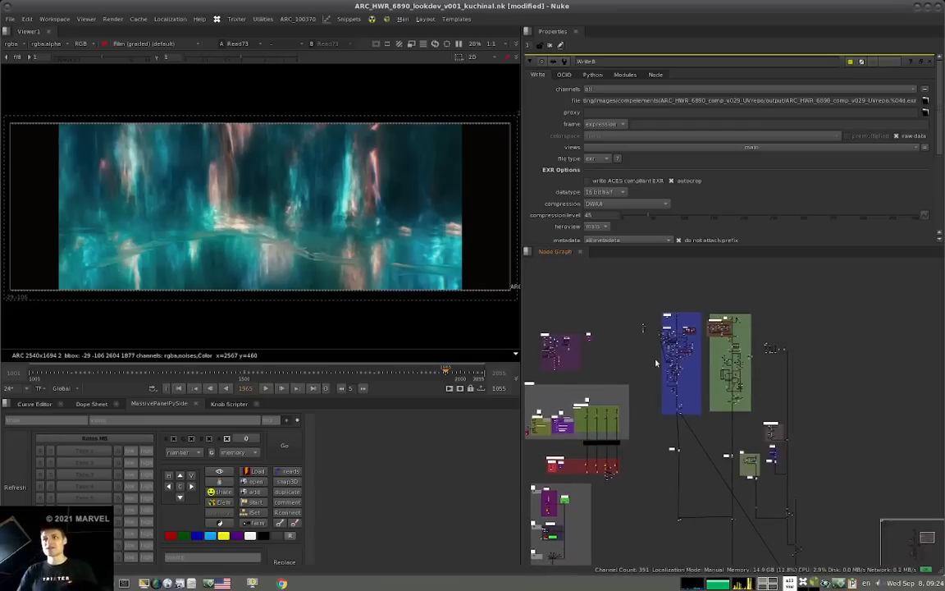
scroll(693, 321, "down", 5)
left_click_drag(776, 295, 606, 438)
left_click(668, 469)
- Maximize the node graph, examine the two branches at the head of the network beside the main pipe, and restore the layout
scroll(605, 468, "up", 4)
scroll(577, 403, "up", 1)
middle_click_drag(615, 448, 522, 355)
scroll(674, 394, "up", 4)
key("space")
scroll(694, 399, "up", 4)
left_click_drag(574, 164, 362, 272)
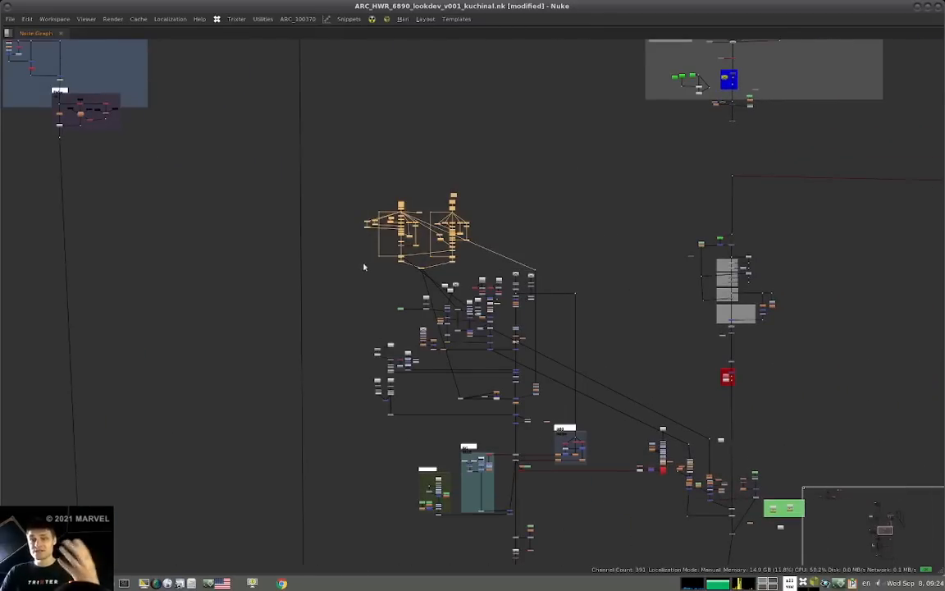
left_click(419, 271)
scroll(420, 271, "up", 2)
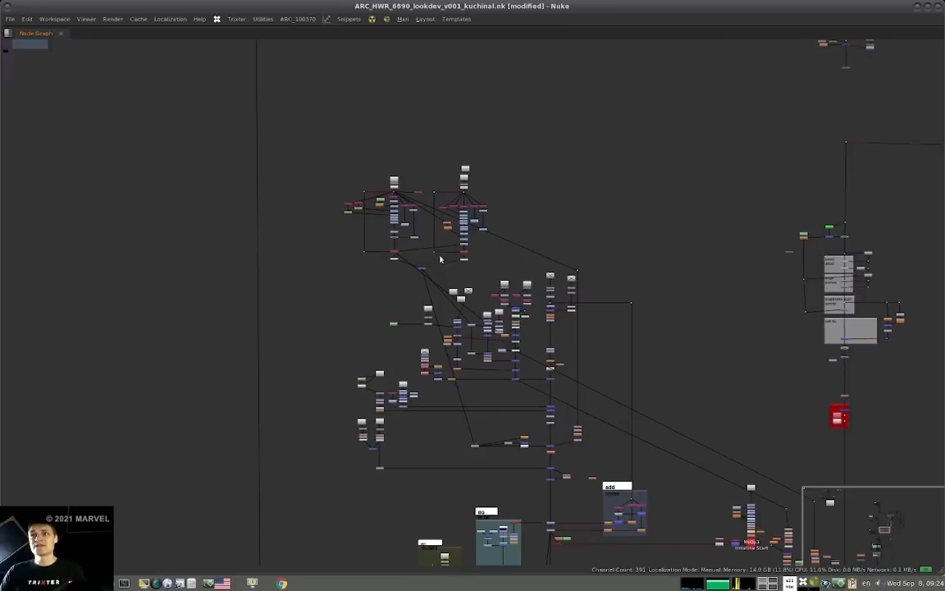
middle_click_drag(446, 269, 459, 269)
key("space")
- Show Merge213, the combination of the two head branches, in the viewer and indicate the network beneath it
scroll(592, 386, "down", 7)
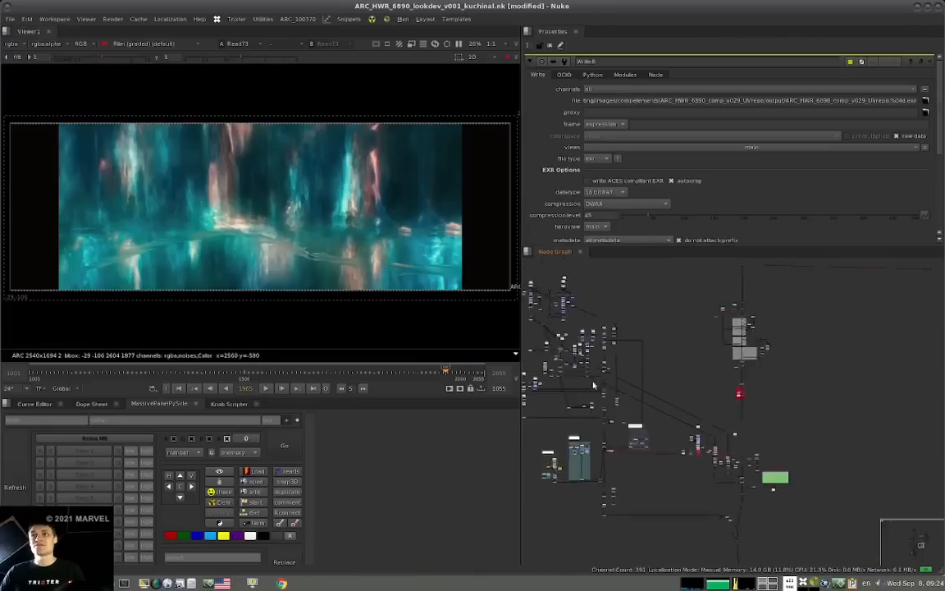
middle_click_drag(611, 435, 710, 469)
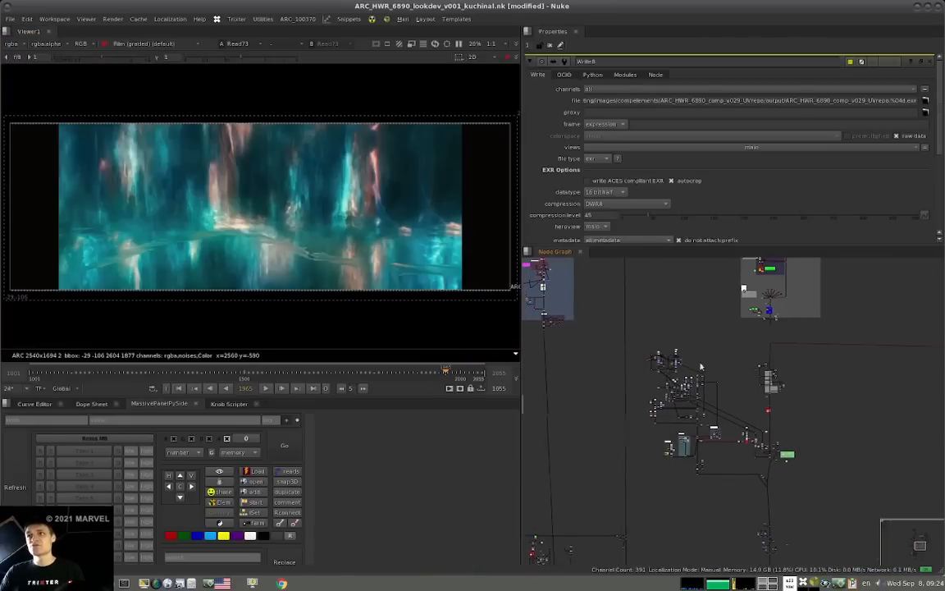
scroll(668, 371, "up", 4)
left_click(661, 378, "ctrl")
key("1")
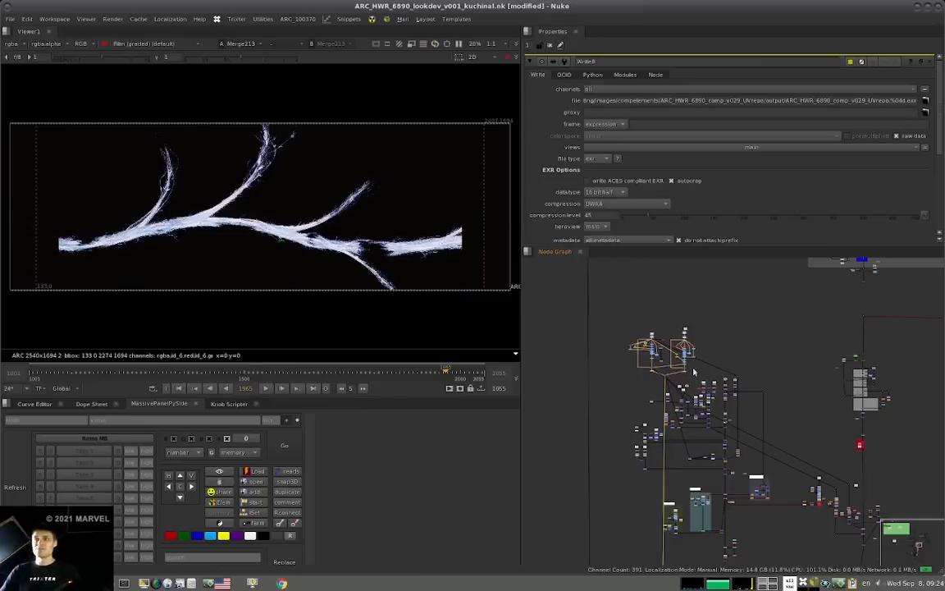
left_click_drag(786, 372, 623, 478)
left_click(771, 287)
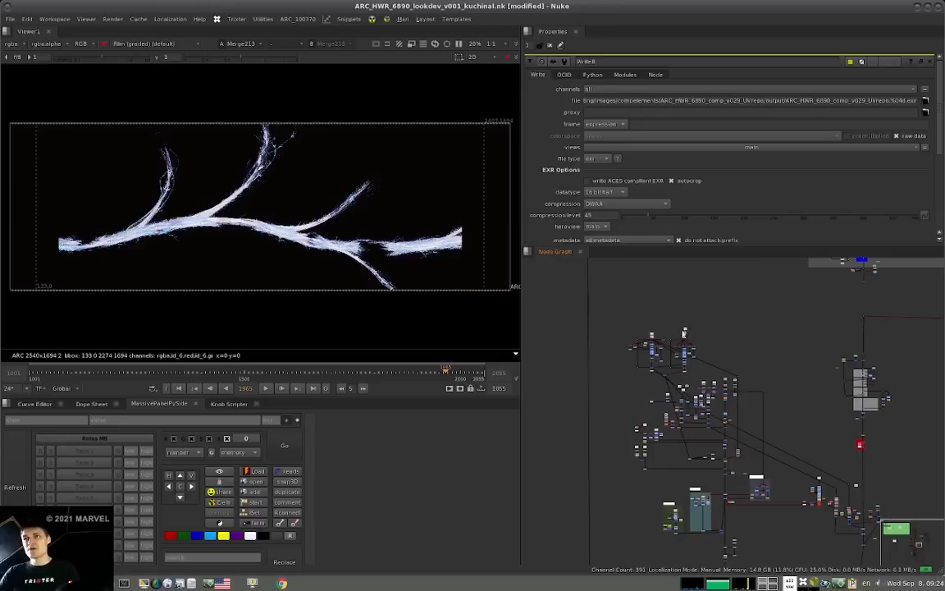
- Select the image nodes in the middle of the network, clear the selection, and move the outlying node directly above its own chain
scroll(684, 333, "up", 3)
middle_click_drag(703, 421, 673, 395)
left_click_drag(787, 393, 675, 436)
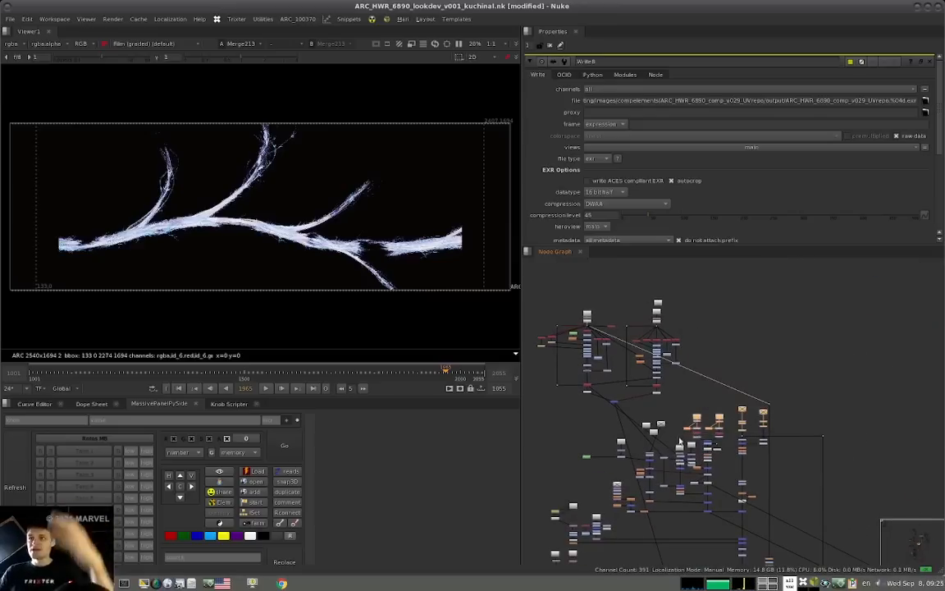
left_click(732, 374)
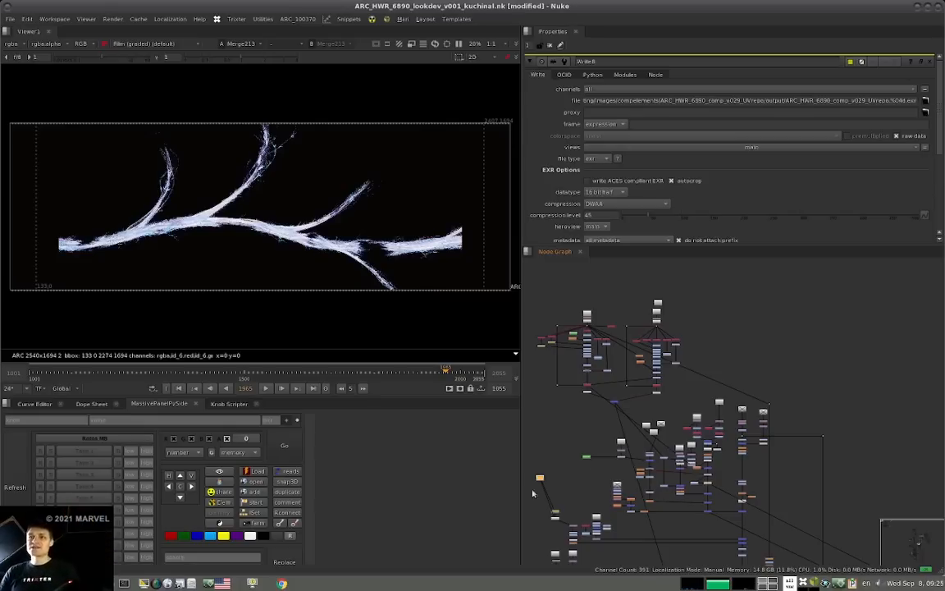
left_click_drag(541, 481, 556, 504)
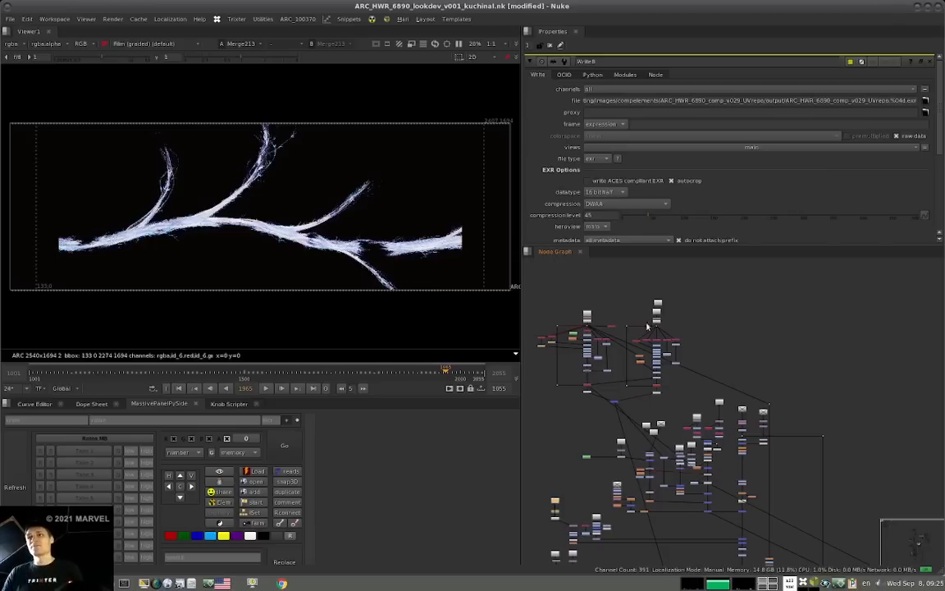
- Select the whole network beside the main pipe and maximize the node graph
scroll(664, 423, "down", 5)
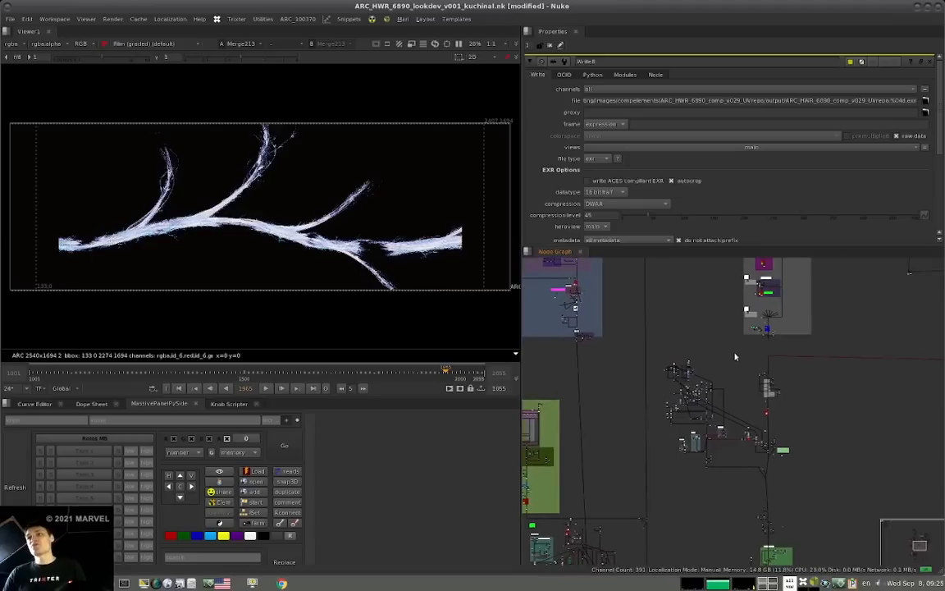
left_click_drag(735, 357, 657, 500)
middle_click_drag(703, 475, 650, 477)
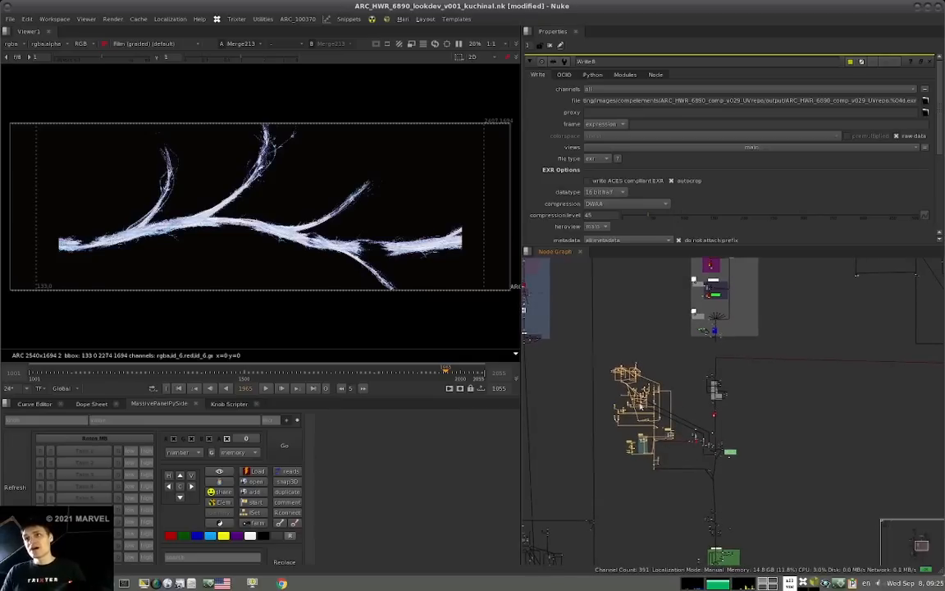
key("space")
- Examine where the network joins the main pipe, selecting the merge beside the ref technically backdrop and the merges farther down
scroll(446, 291, "up", 6)
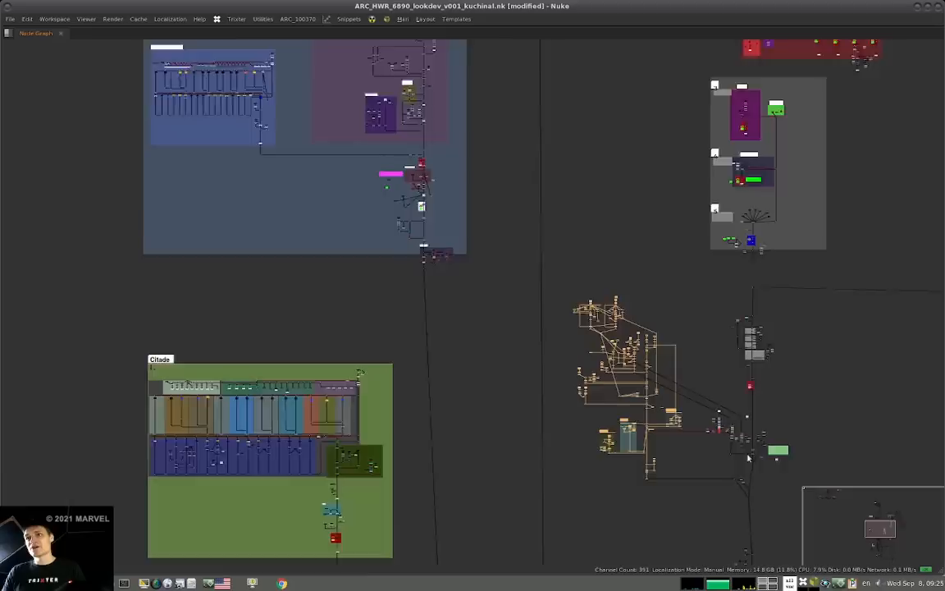
scroll(446, 291, "up", 2)
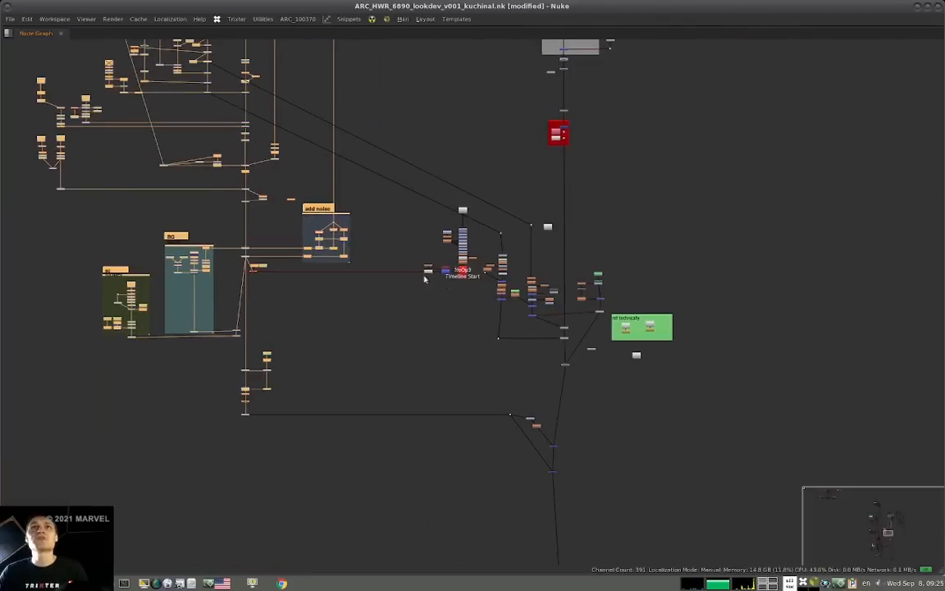
scroll(517, 285, "up", 2)
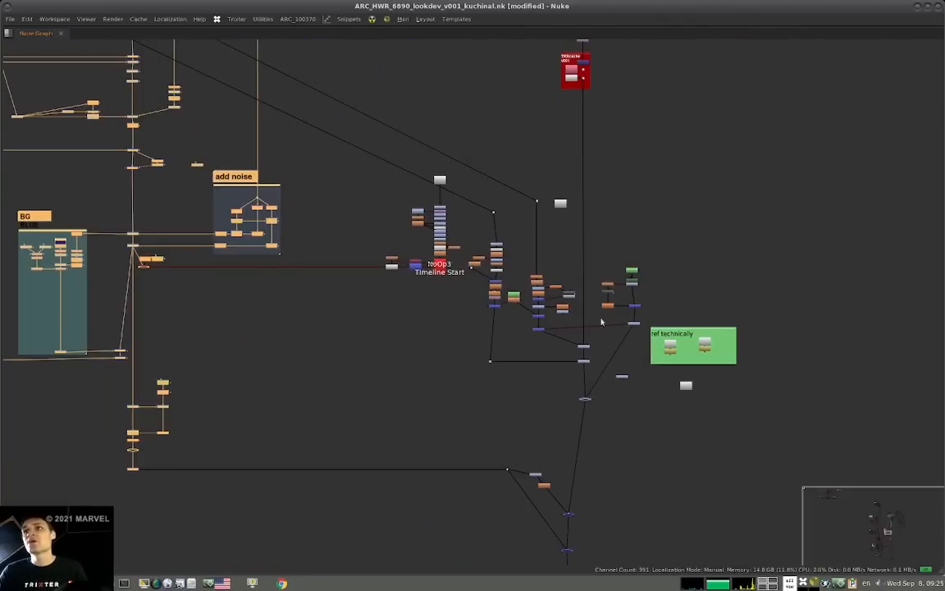
left_click(584, 360)
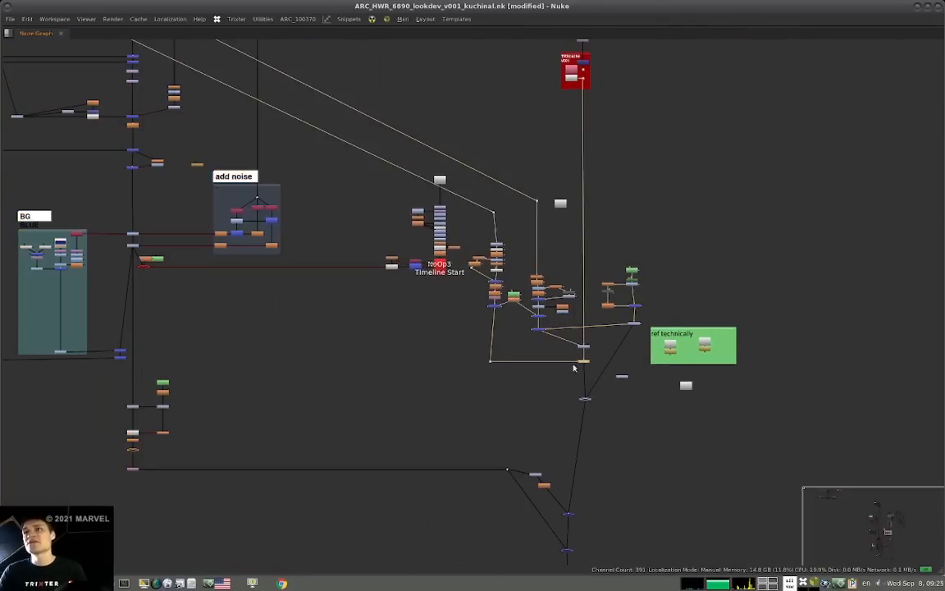
scroll(573, 369, "down", 3)
left_click_drag(594, 439, 551, 489)
scroll(594, 457, "up", 3)
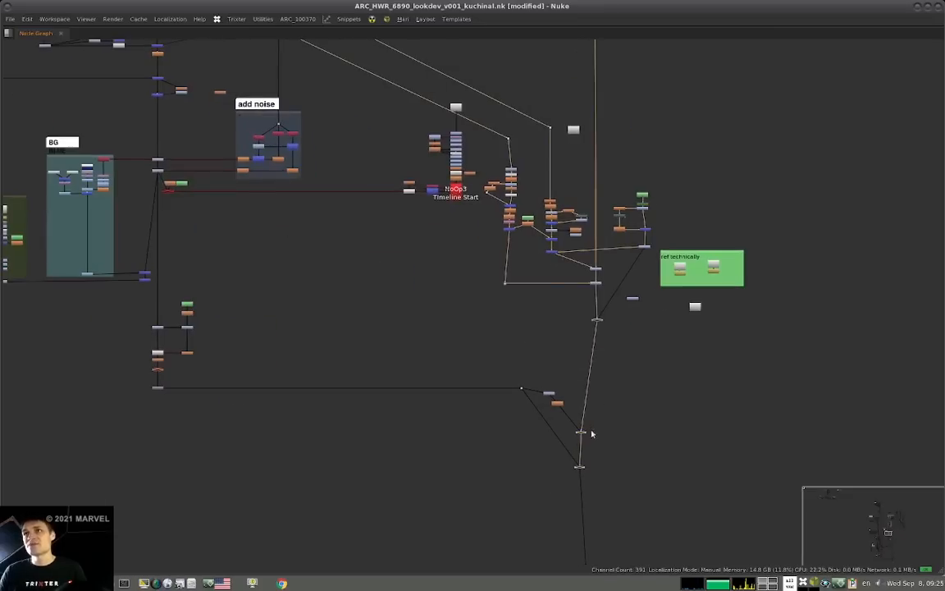
- Reselect the side network next to the main pipe and look at it within the overview of the full graph
scroll(586, 428, "down", 5)
scroll(561, 419, "up", 4)
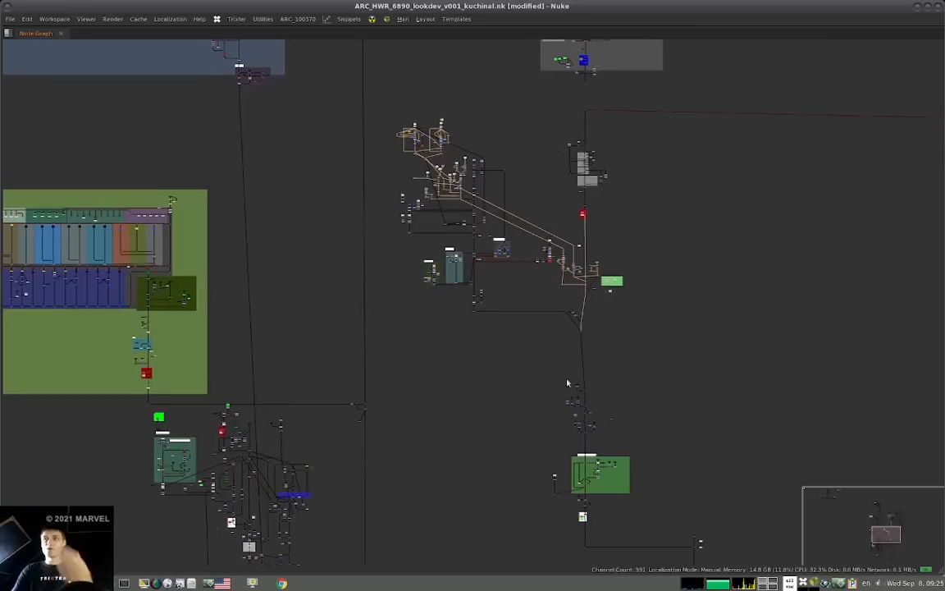
scroll(506, 220, "up", 2)
left_click_drag(375, 139, 544, 380)
scroll(546, 356, "down", 4)
scroll(511, 348, "up", 3)
scroll(424, 398, "down", 5)
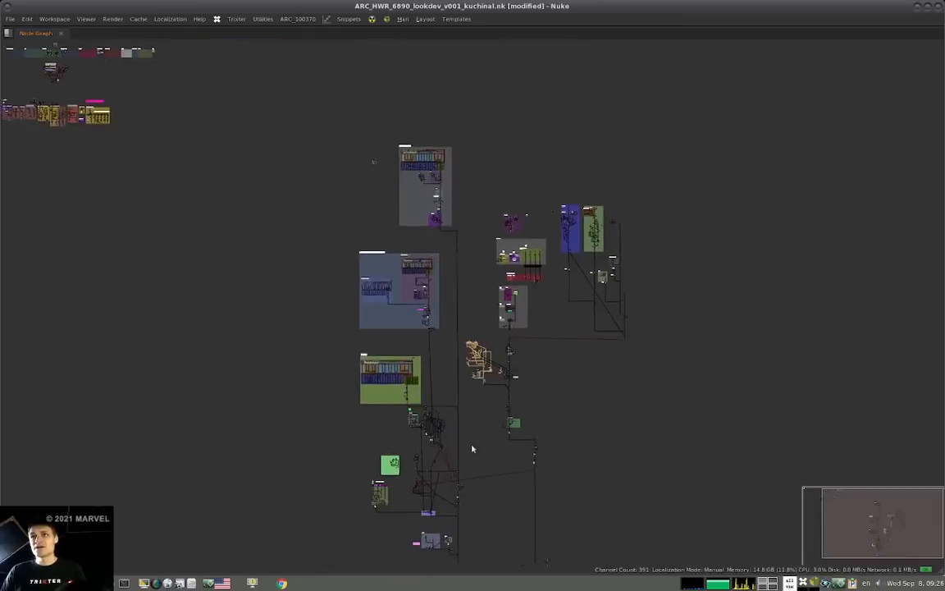
- Select the entire right-hand branch to reveal its hidden links, clear it, and select the North Window group instead
left_click_drag(661, 175, 458, 468)
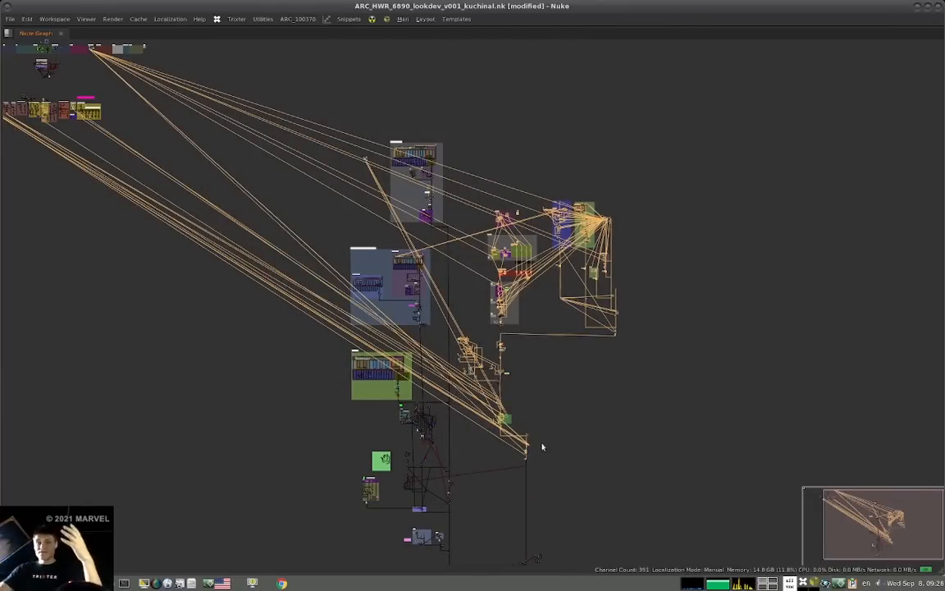
left_click(491, 183)
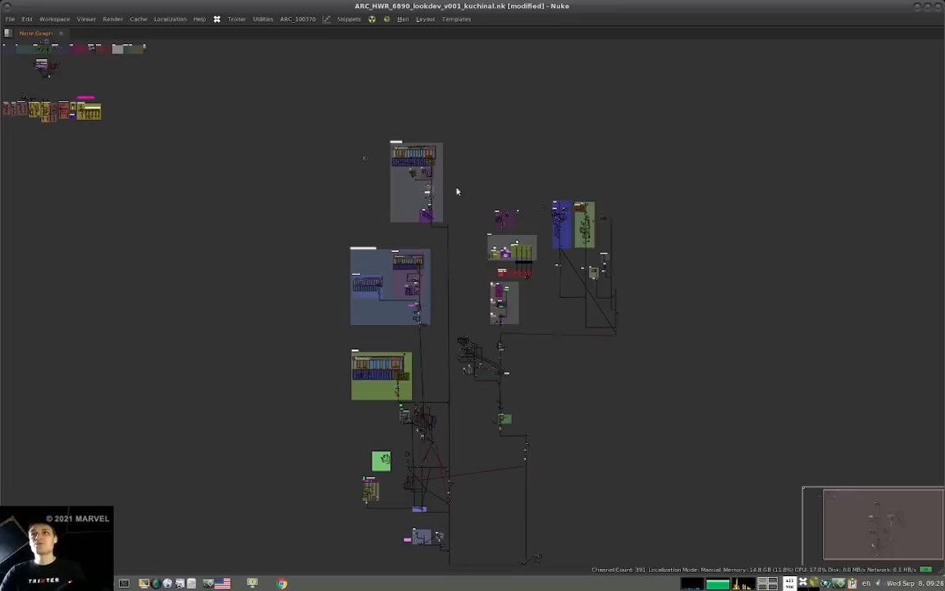
middle_click_drag(457, 191, 449, 125)
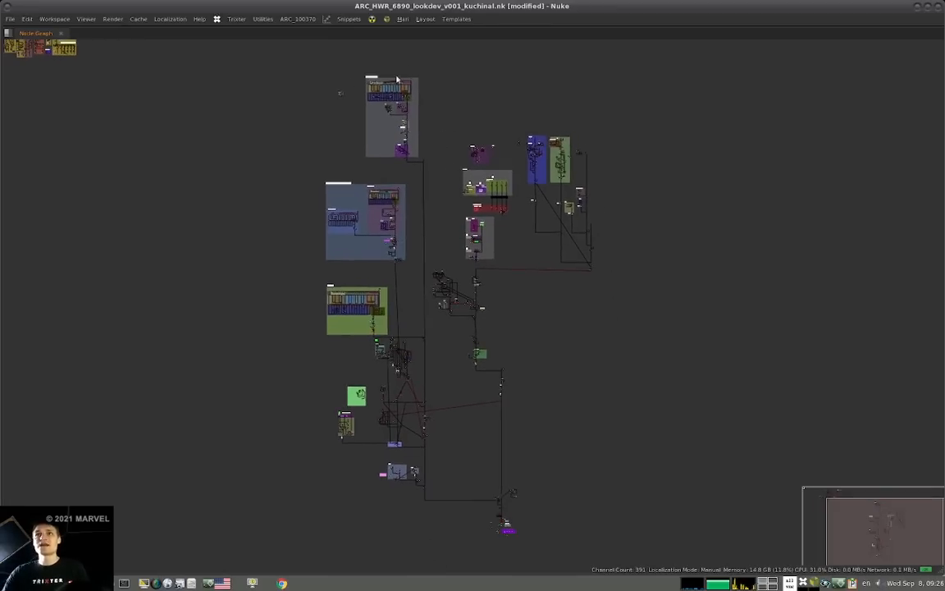
left_click_drag(352, 67, 421, 173)
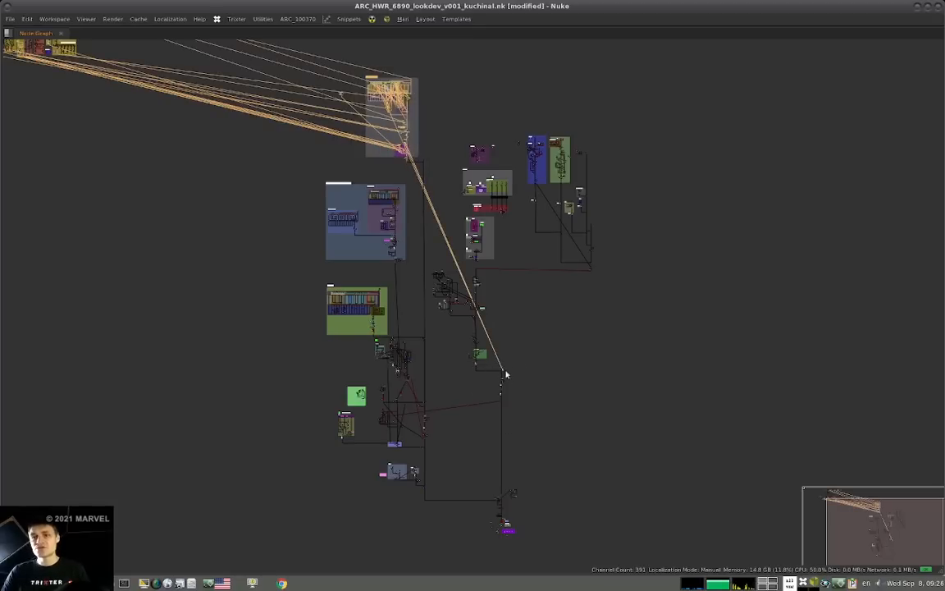
- Trace the hidden link to the sky node near Merge164 and move sky with Read101 farther away from the main pipe
middle_click_drag(501, 370, 712, 316, "alt")
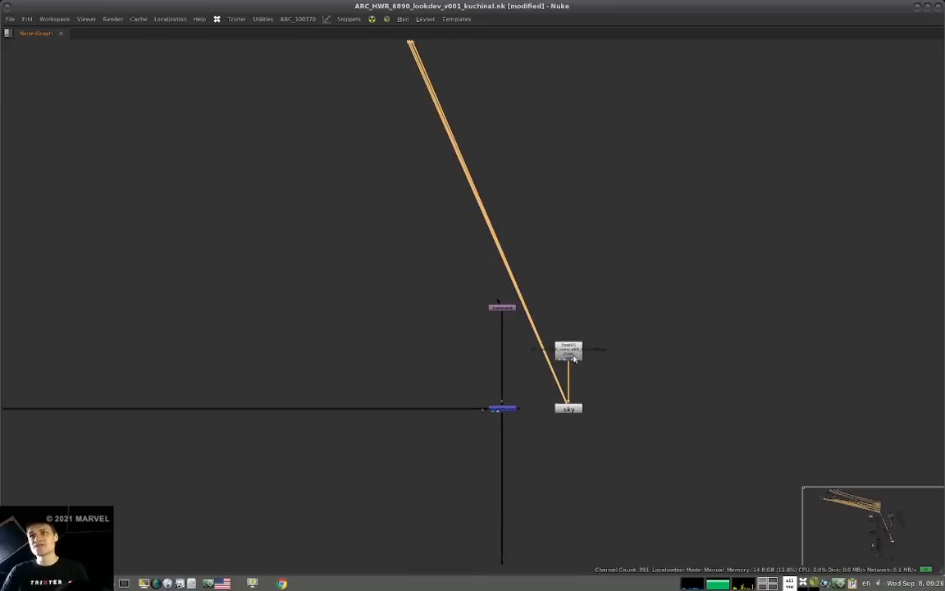
scroll(562, 351, "up", 3)
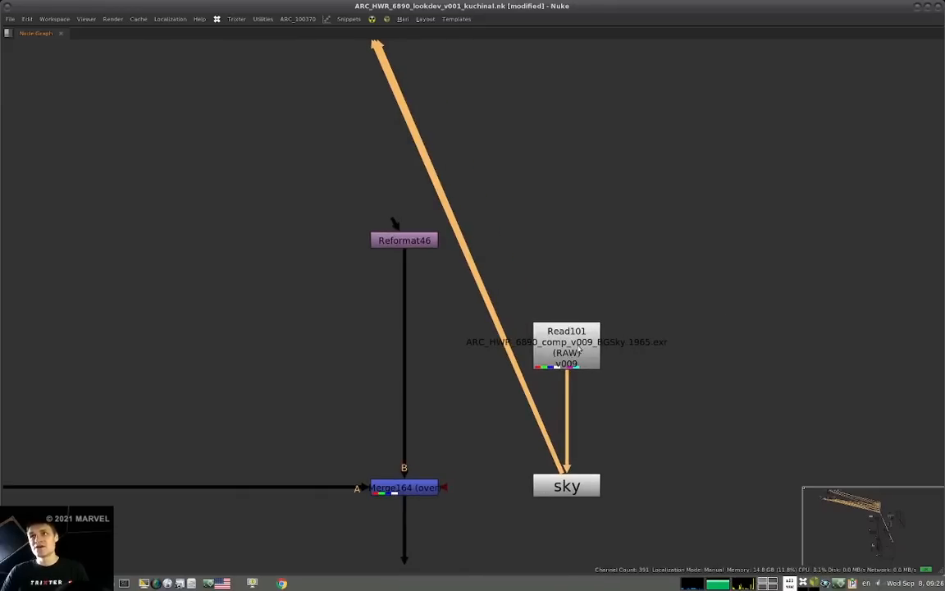
scroll(584, 354, "down", 5)
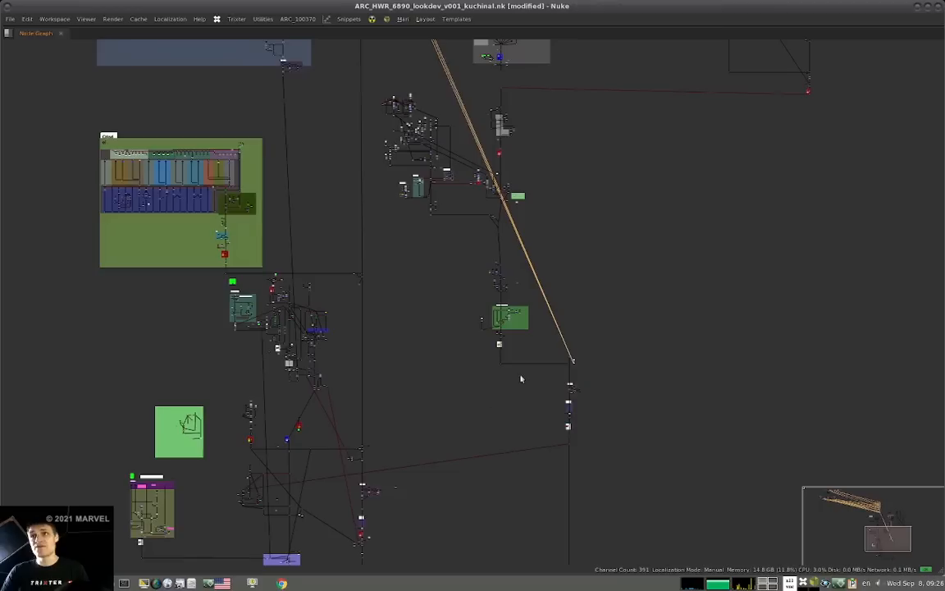
left_click_drag(577, 367, 572, 370)
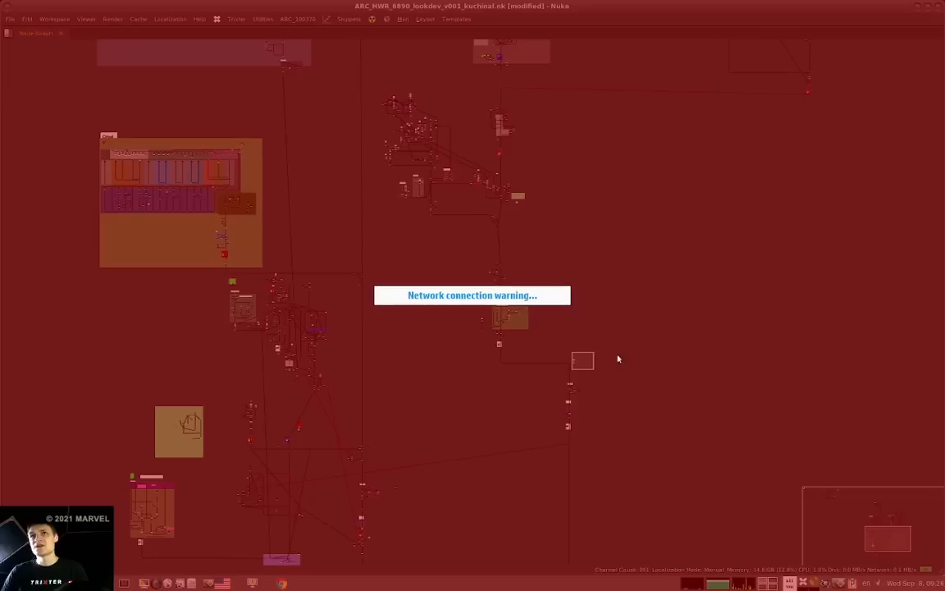
middle_click_drag(618, 356, 597, 362)
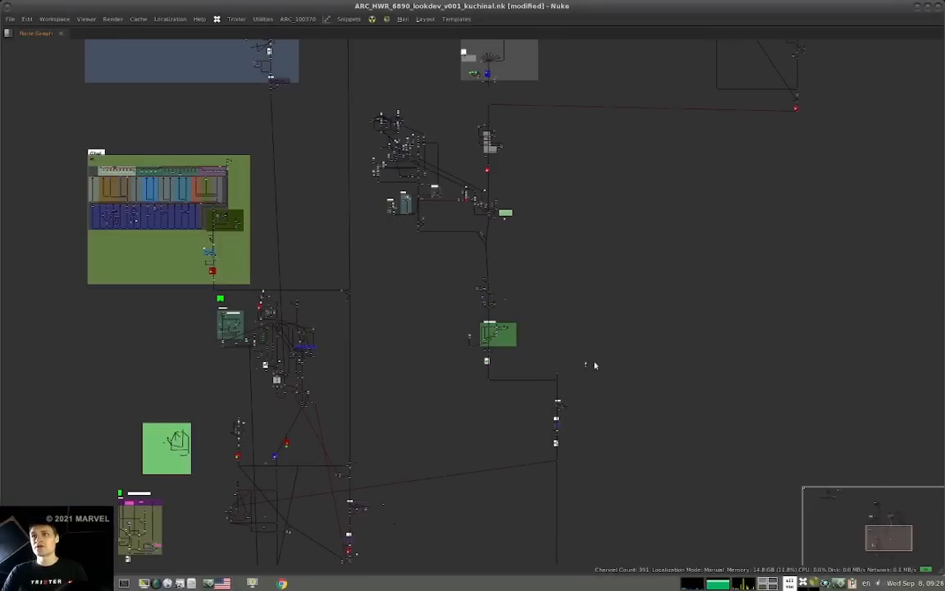
- Inspect the source backdrops at the graph's far upper left and reselect the North Window group to display its links to them
mouse_move(595, 248)
middle_mouse_down()
mouse_move(639, 395)
mouse_move(759, 523)
middle_mouse_up()
middle_click_drag(314, 148, 656, 464)
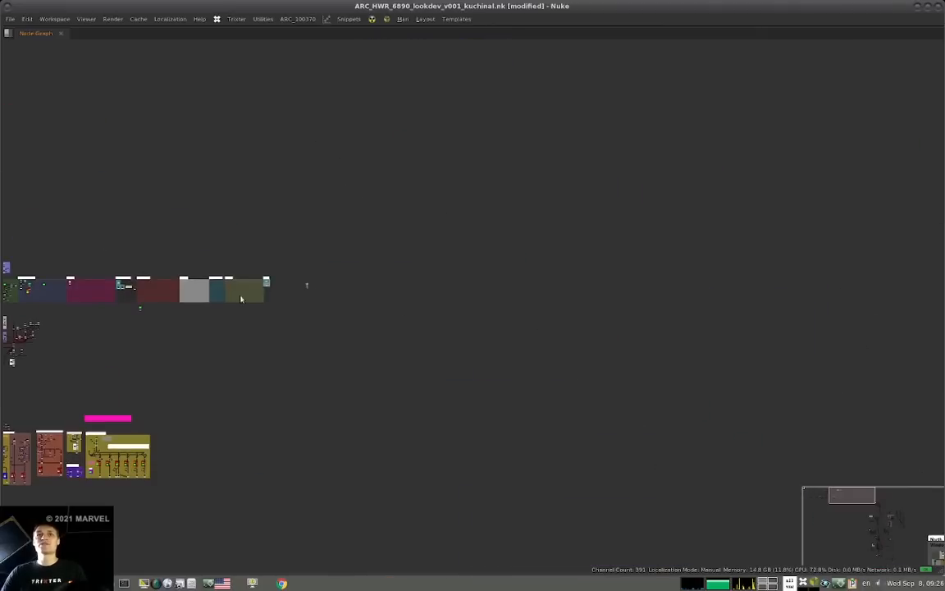
middle_click_drag(468, 338, 353, 259, "alt")
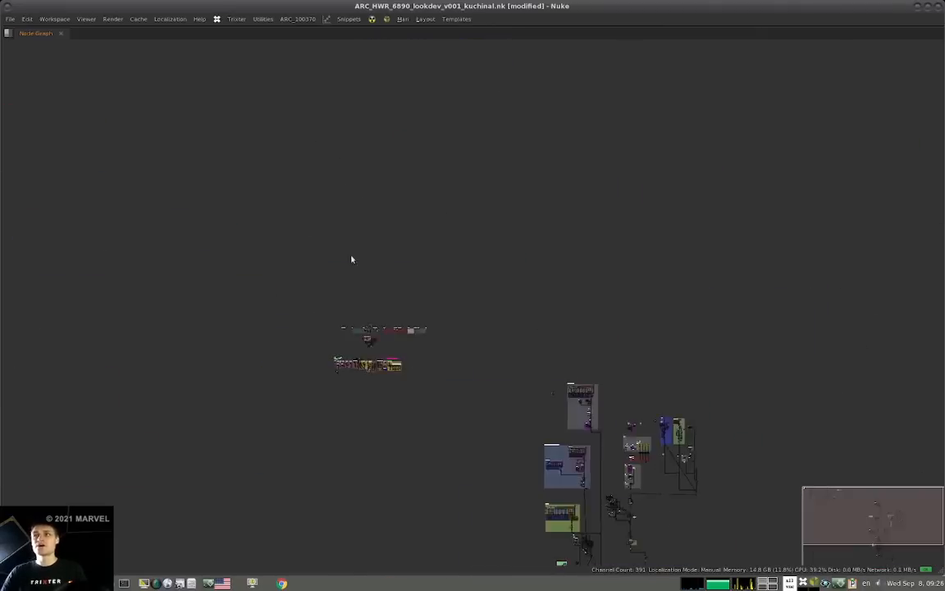
middle_click_drag(563, 404, 443, 293)
left_click_drag(433, 256, 485, 327)
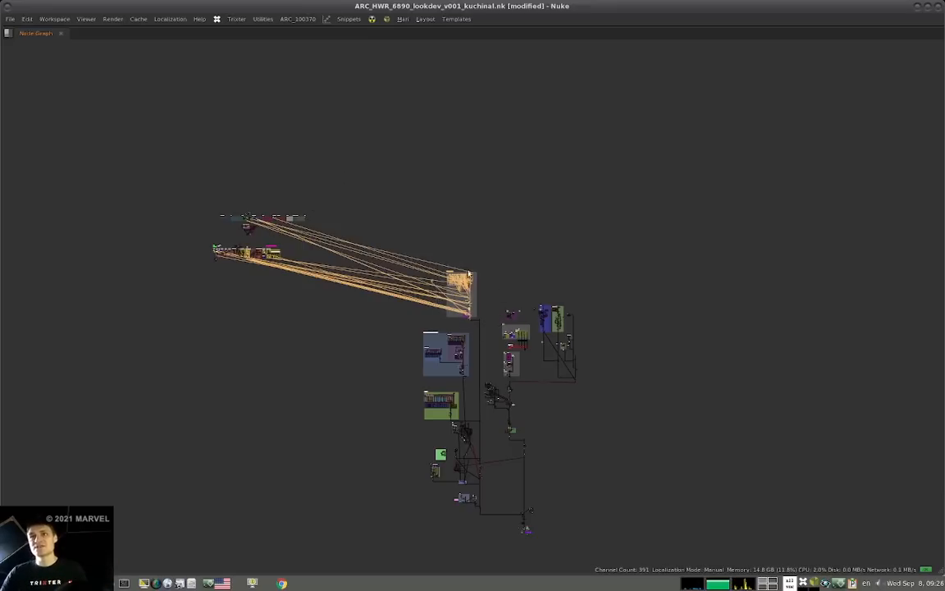
- Clear the selection and examine the Sky relight and Edge Noise backdrops at the end of the North Window group
scroll(471, 323, "up", 5)
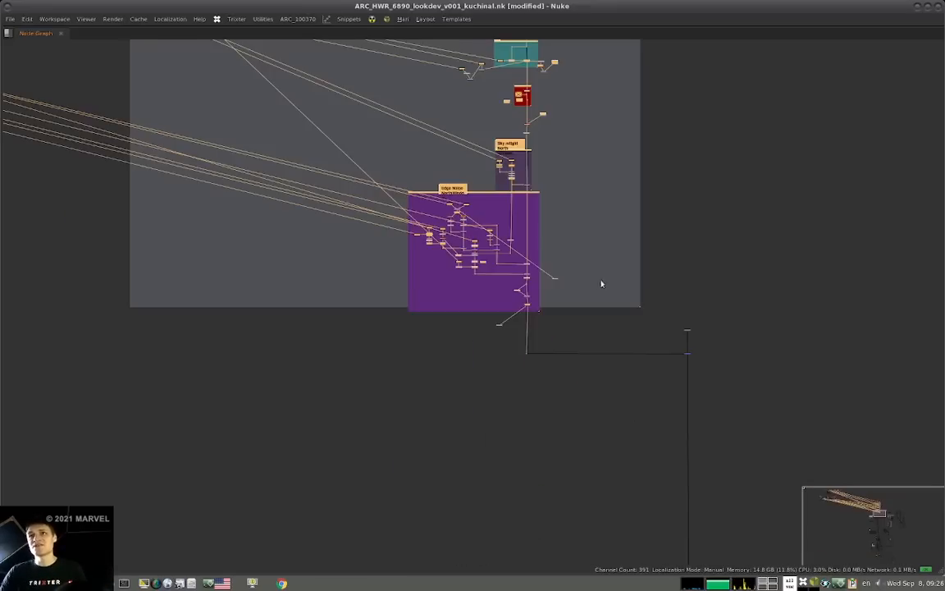
left_click(565, 116)
scroll(523, 105, "up", 3)
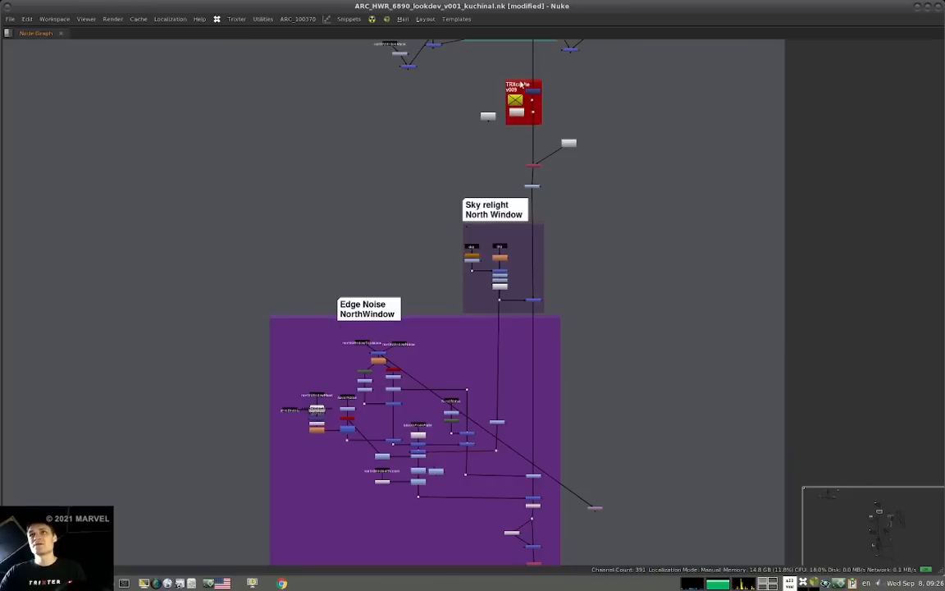
- Select the Sky relight and Edge Noise nodes and trace their hidden links back to the distant source backdrops
scroll(431, 143, "down", 3)
left_click_drag(550, 154, 346, 350)
scroll(393, 316, "down", 5)
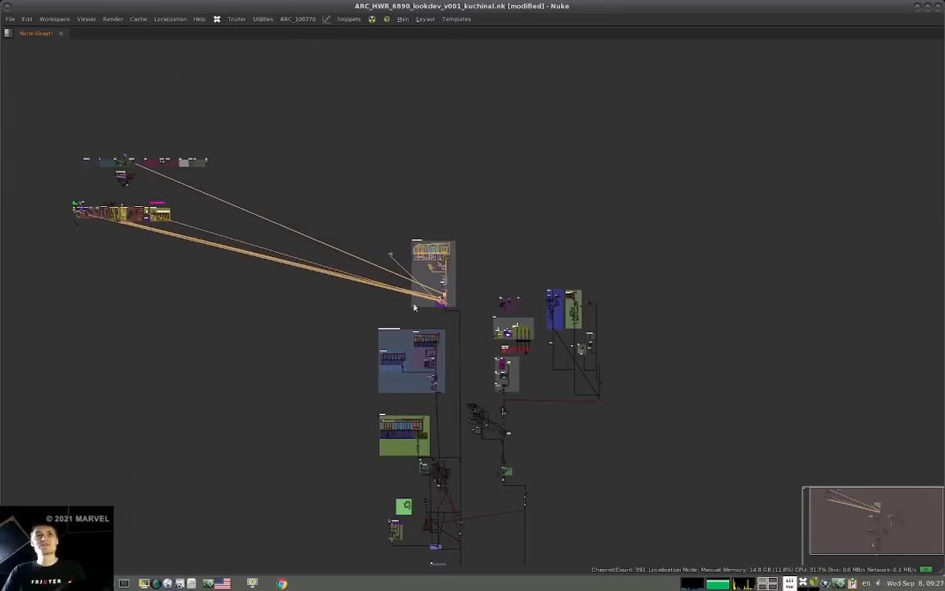
scroll(415, 307, "up", 5)
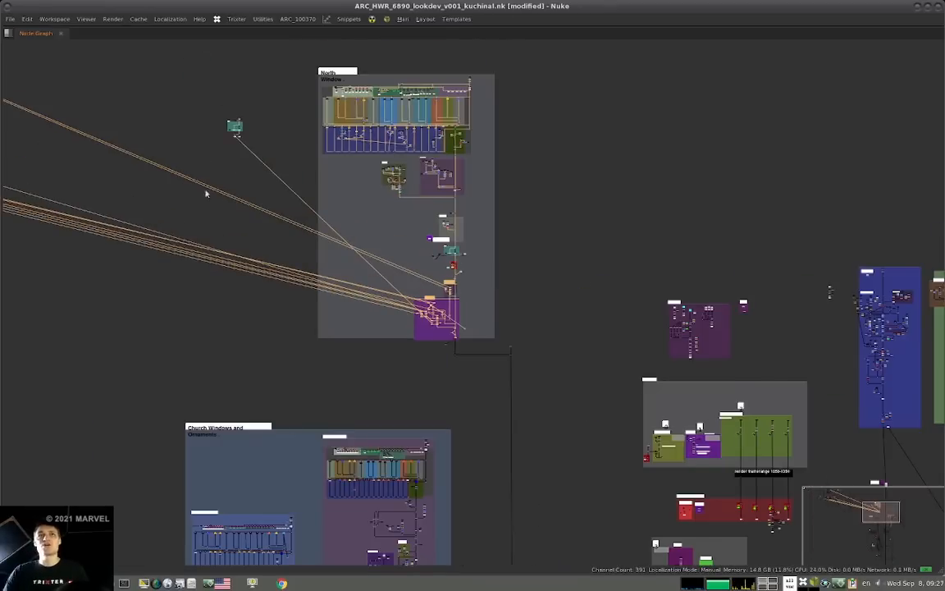
scroll(426, 277, "down", 5)
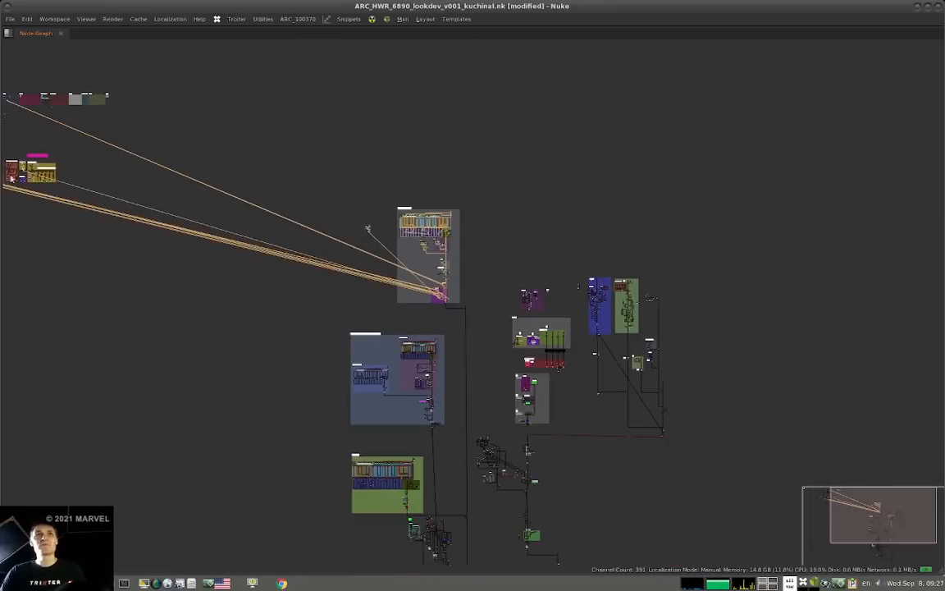
- Select the Church Windows and Ornaments group to reveal its hidden links to the source backdrops
middle_click_drag(448, 325, 449, 296)
left_click_drag(466, 281, 300, 388)
middle_click_drag(359, 428, 349, 316)
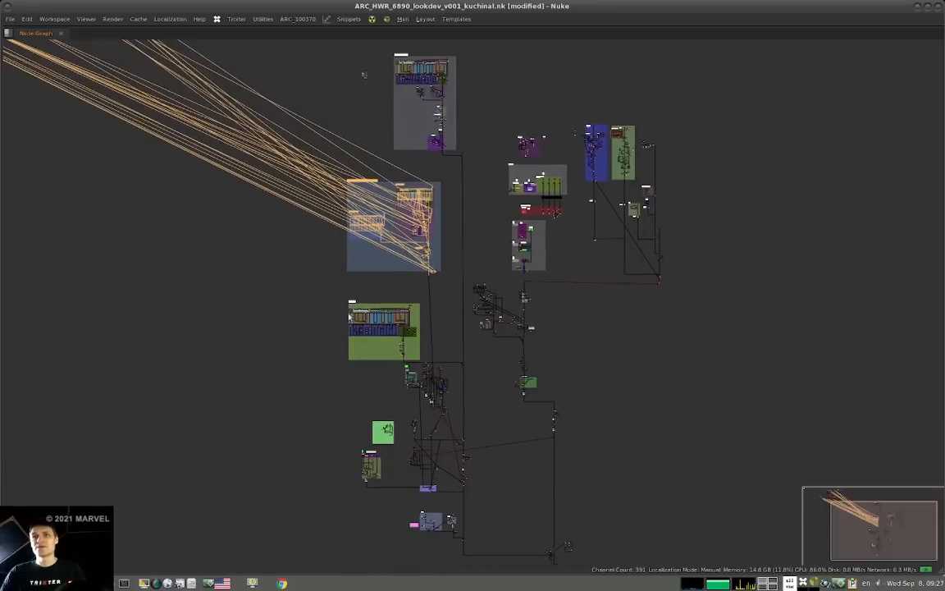
left_click_drag(437, 154, 473, 157, "ctrl")
left_click_drag(334, 160, 454, 276)
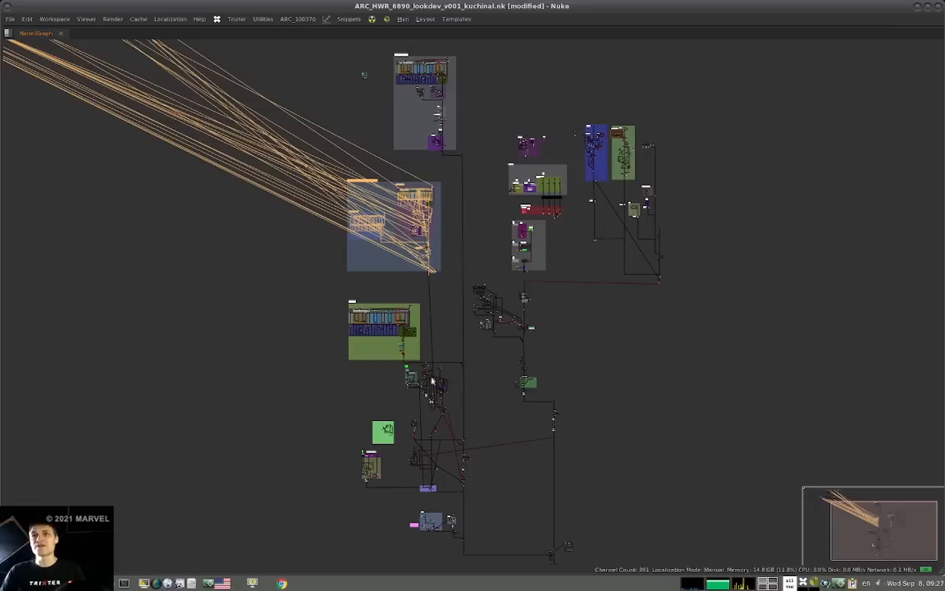
- Locate Read51, the v029 UndistortedDegrain image above the crossing pipe, and move it down directly onto its chain at Crop15
scroll(431, 404, "up", 5)
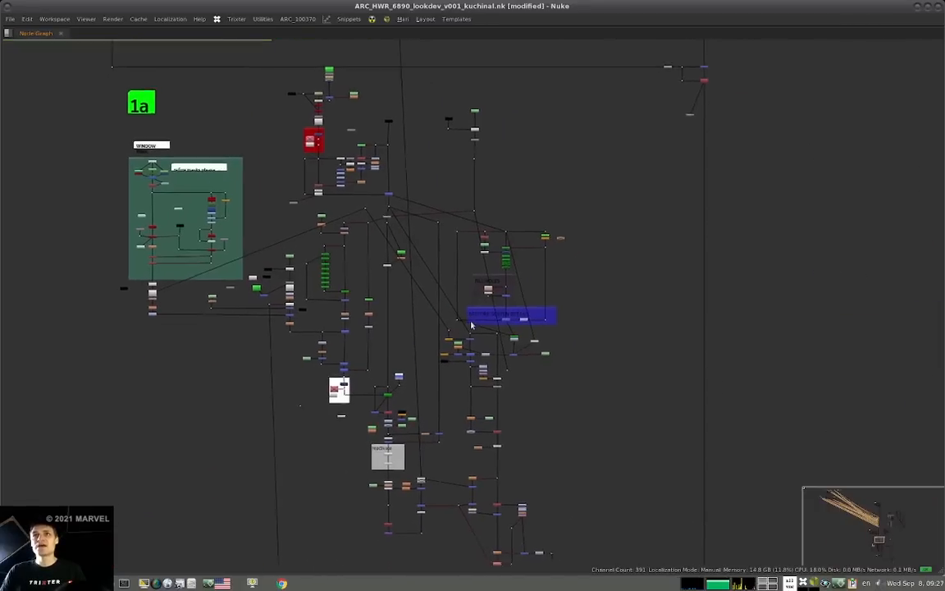
mouse_move(326, 73)
left_mouse_down()
mouse_move(355, 55)
mouse_move(321, 62)
left_mouse_up()
middle_click_drag(401, 46, 387, 72, "alt")
middle_click_drag(386, 72, 375, 166)
left_click_drag(354, 170, 361, 162)
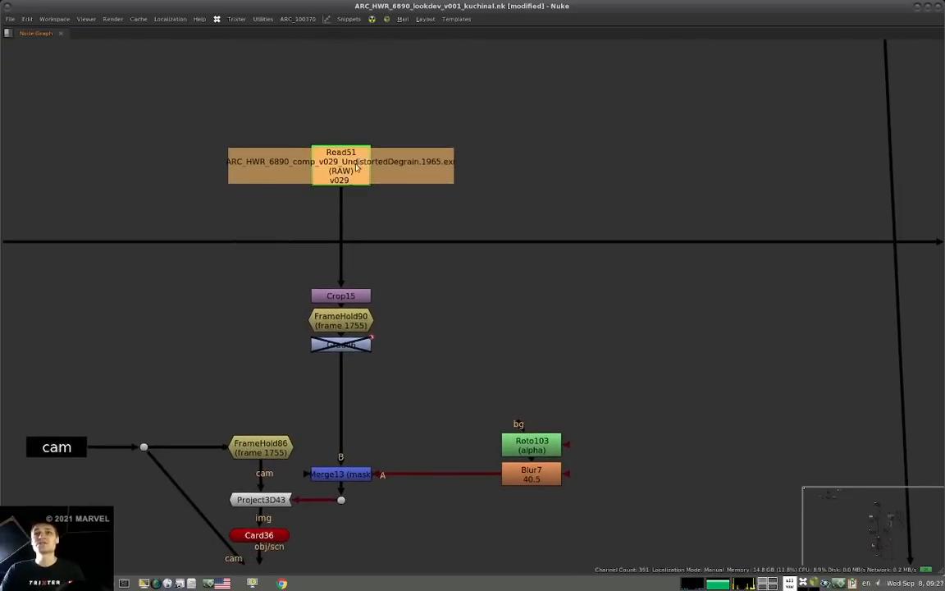
key("f")
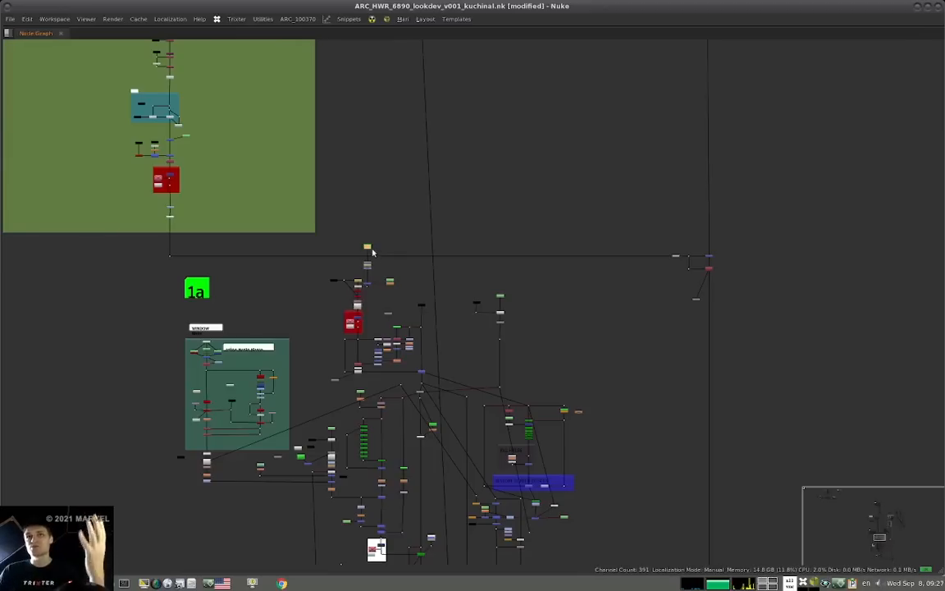
left_click_drag(367, 248, 369, 260)
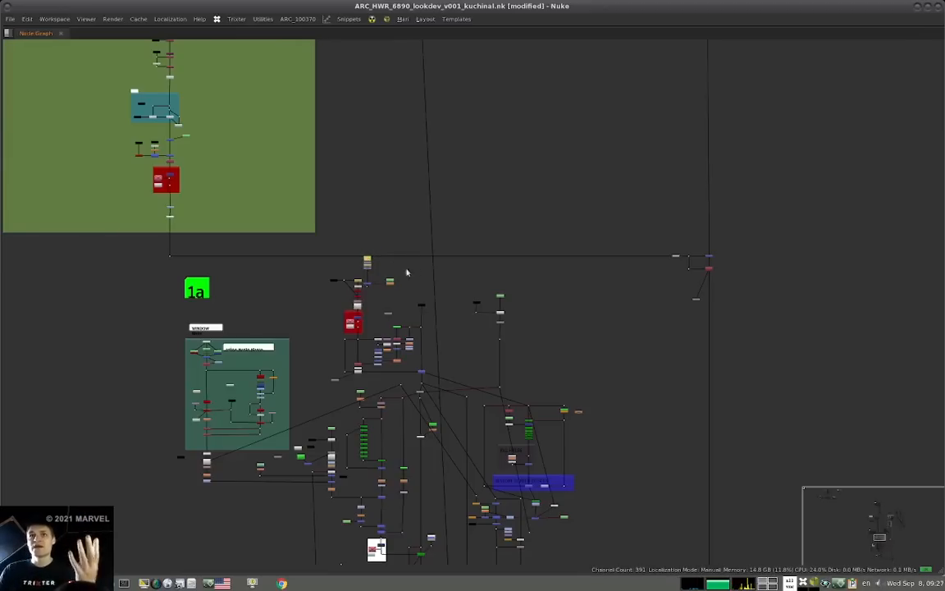
- Select the 1a marker, WINDOW Mask backdrop and adjoining network, and shift them so the output pipe runs straight down to the blue cache node
scroll(355, 191, "down", 2)
middle_click_drag(355, 191, 330, 133)
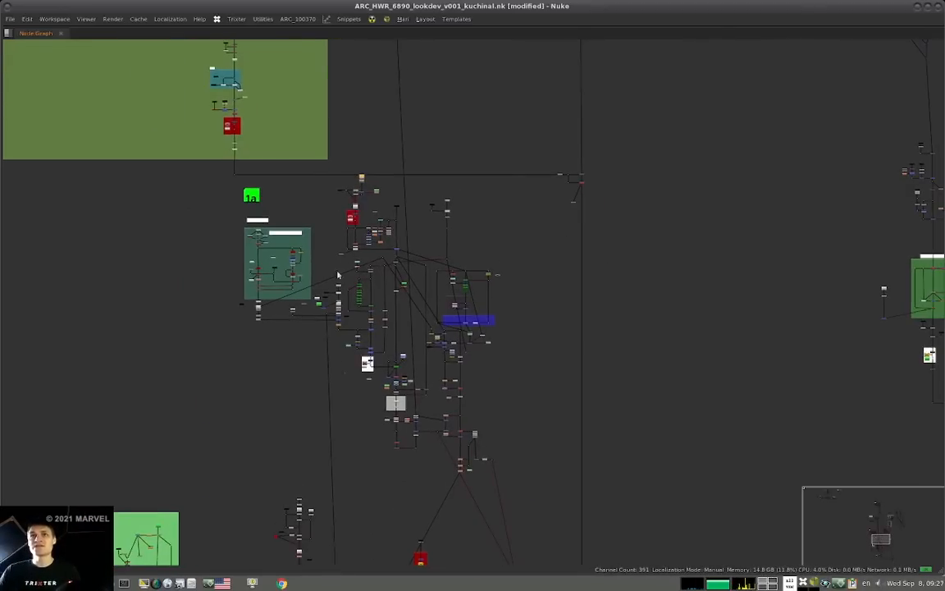
middle_click_drag(480, 411, 437, 300)
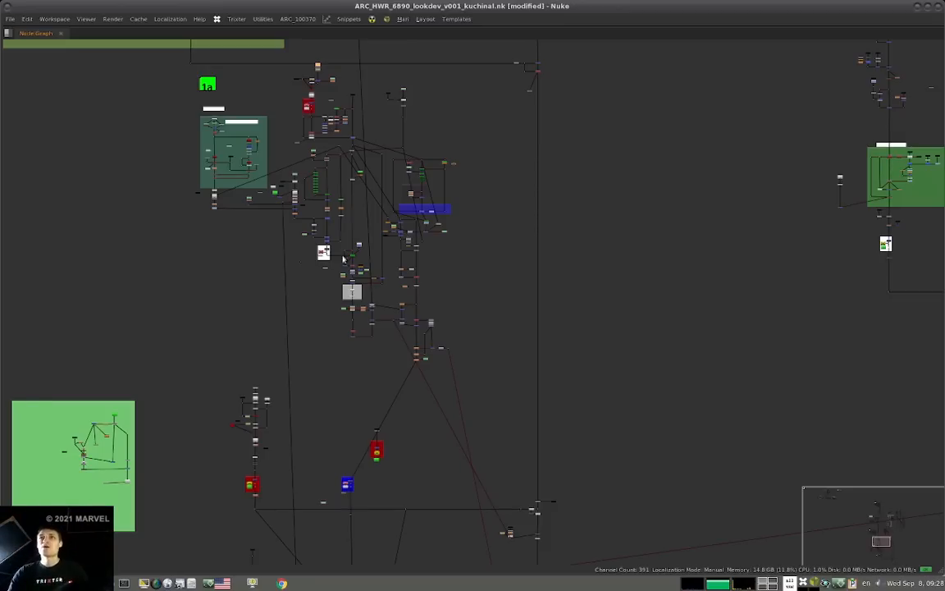
scroll(352, 263, "down", 3)
left_click_drag(425, 335, 279, 198)
left_click_drag(266, 205, 290, 180)
left_click(341, 177)
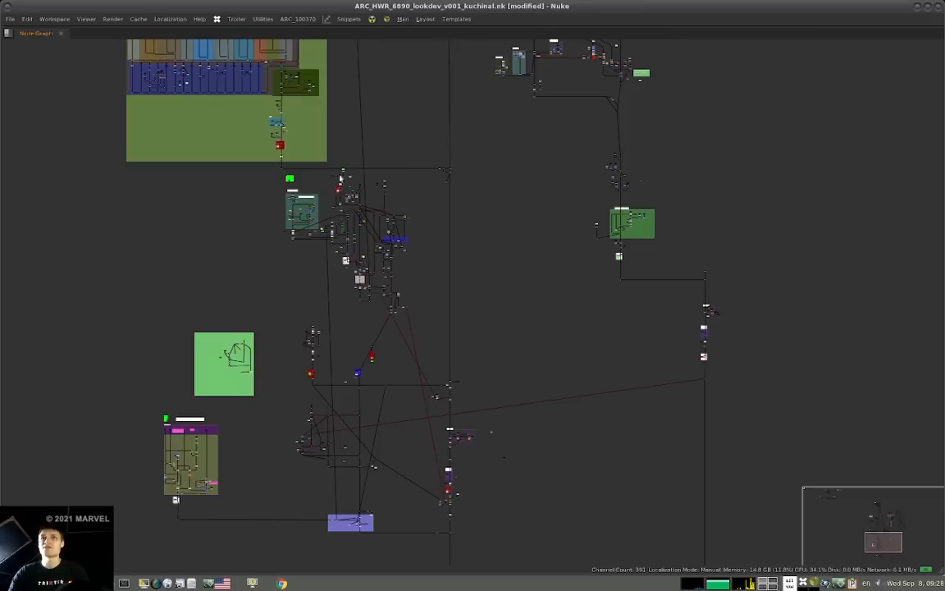
left_click_drag(430, 158, 315, 316)
left_click_drag(304, 182, 291, 204, "shift")
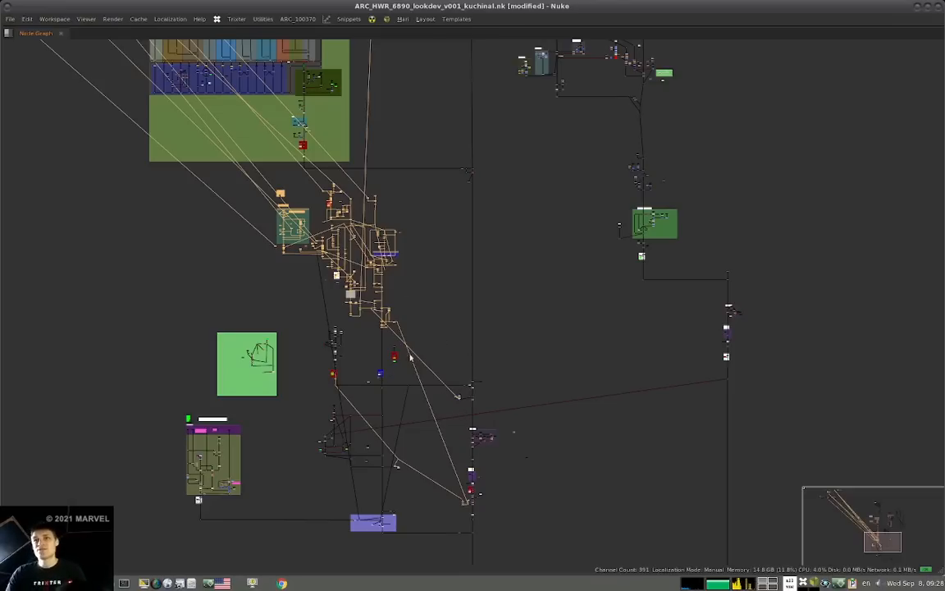
- Examine the compElement, blue cache, File Out and blacksFromPlate nodes along the pipes below the moved network
scroll(402, 368, "up", 5)
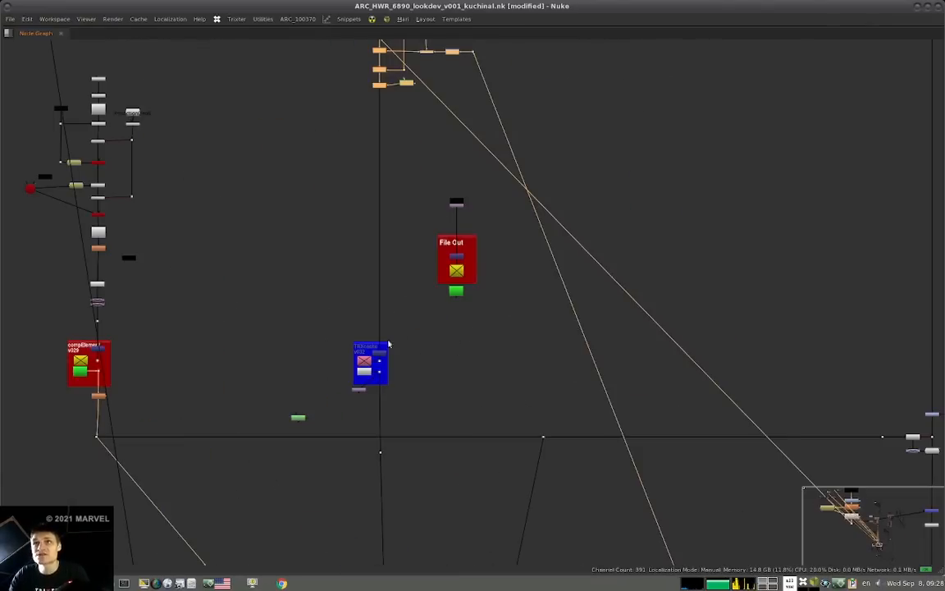
scroll(377, 378, "down", 8)
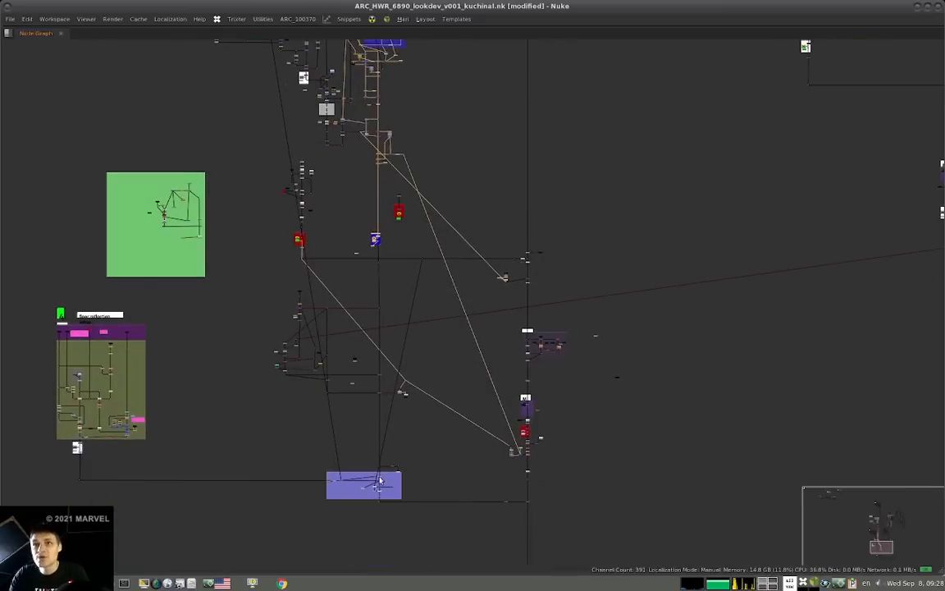
scroll(528, 261, "up", 8)
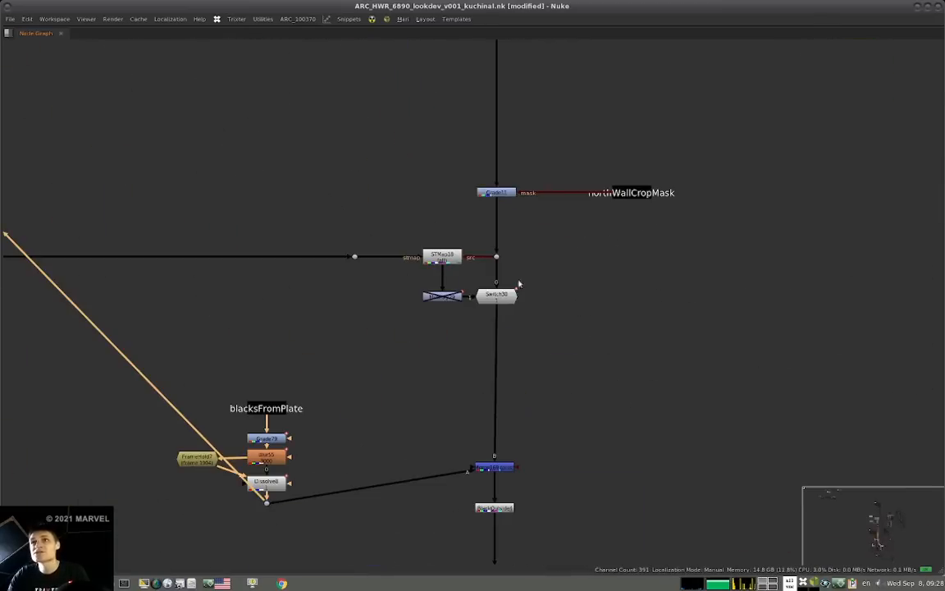
scroll(463, 283, "down", 8)
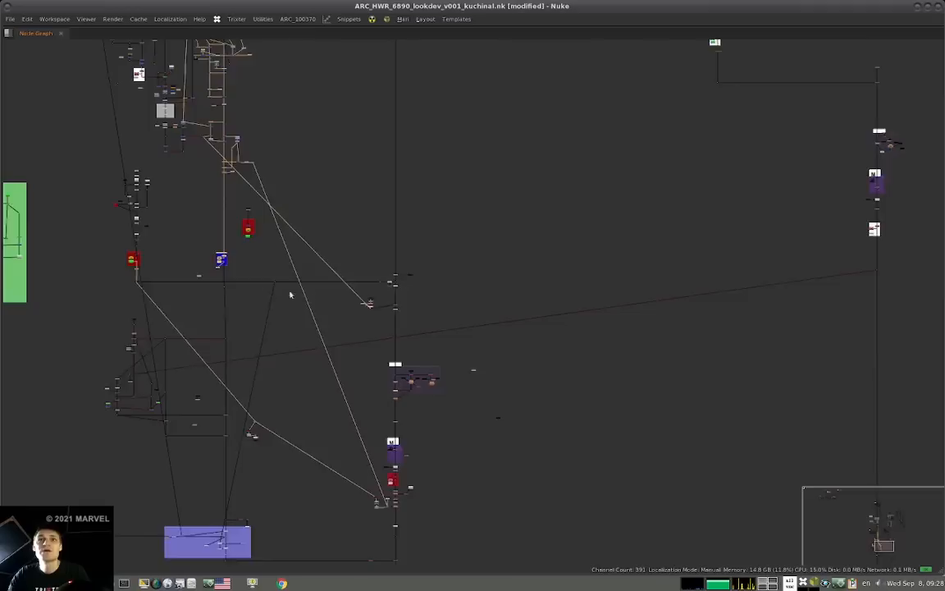
key("space")
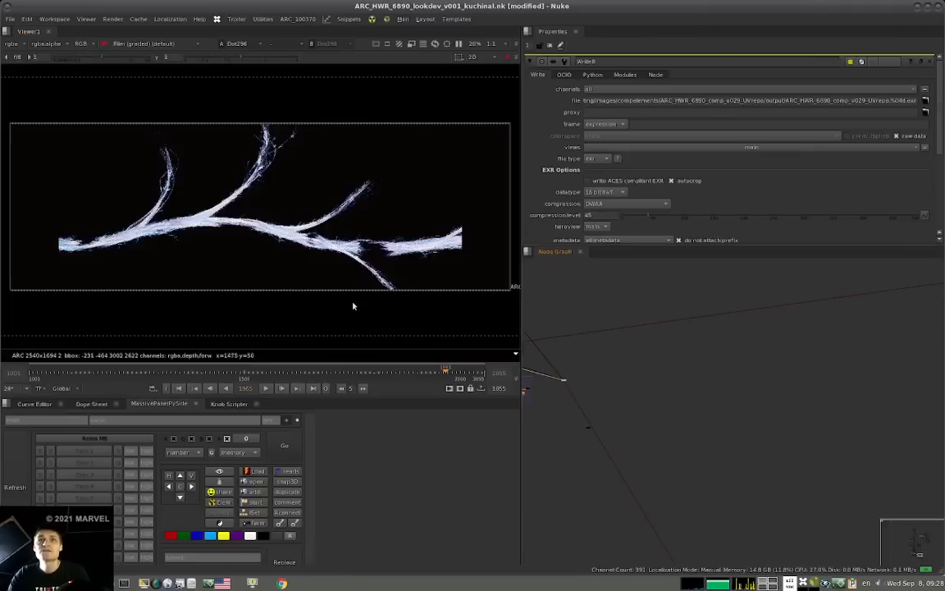
scroll(769, 419, "up", 5)
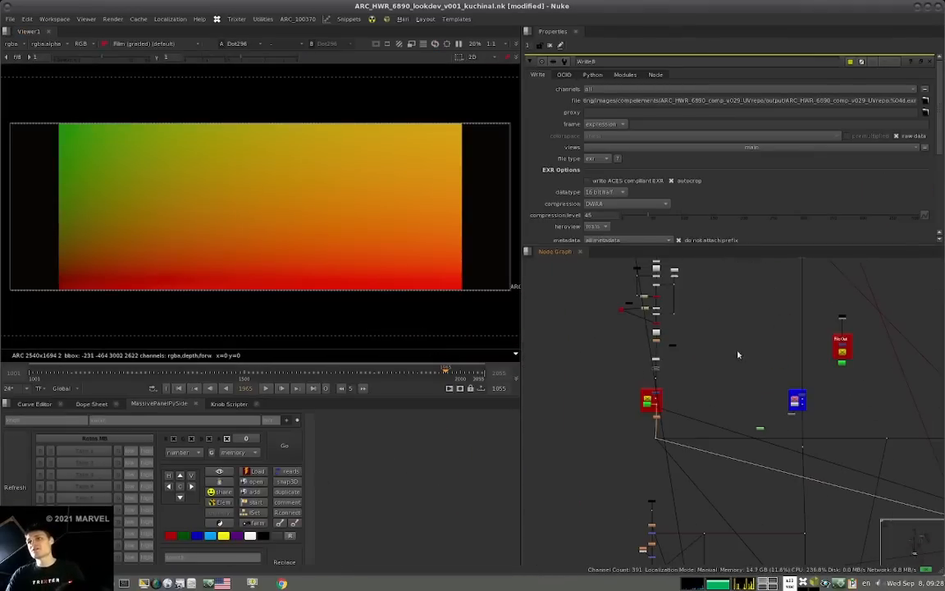
scroll(688, 380, "down", 5)
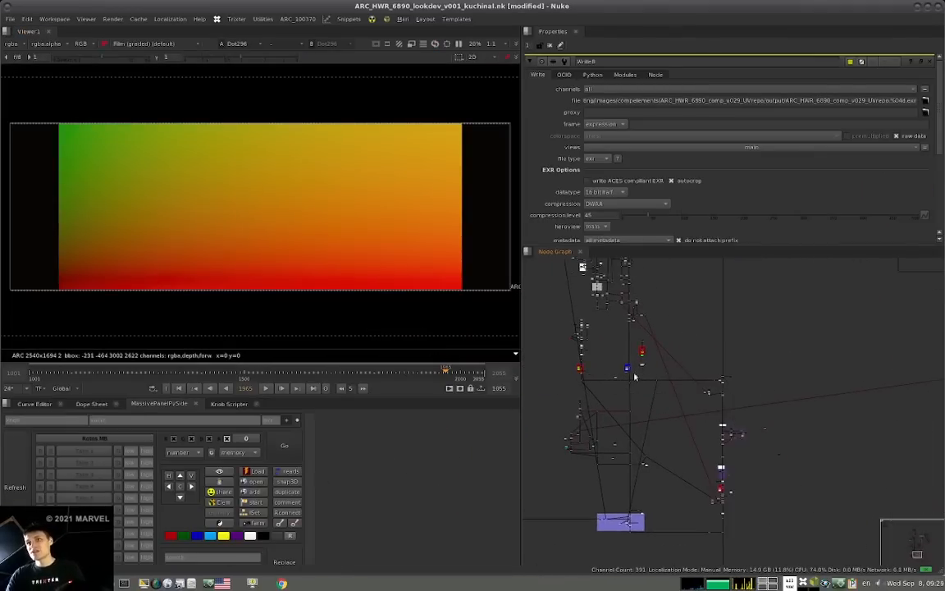
- Review the overall script layout and select the node cluster above the purple backdrop to examine its hidden links
key("space")
middle_click_drag(650, 439, 510, 411)
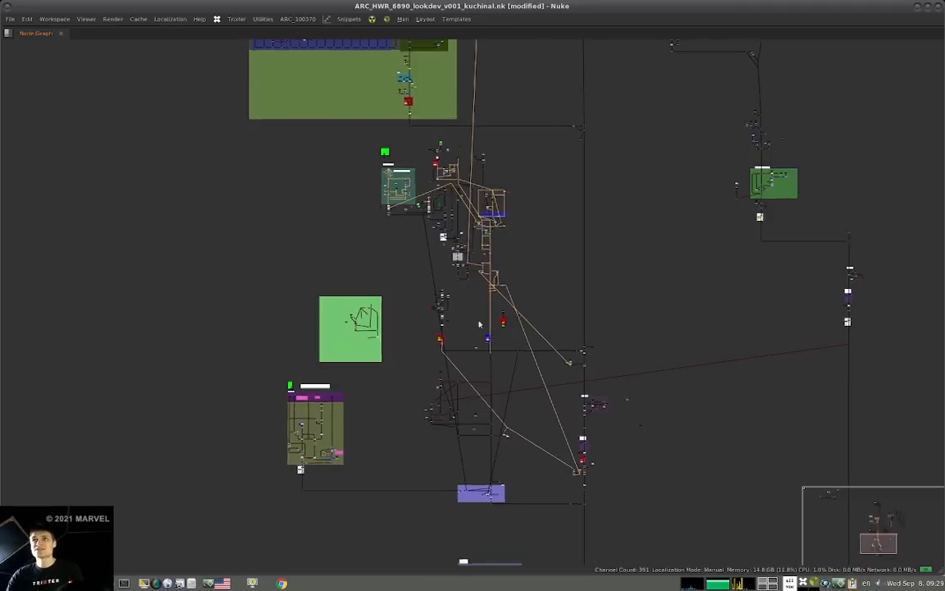
scroll(479, 323, "down", 5)
middle_click_drag(370, 166, 359, 245)
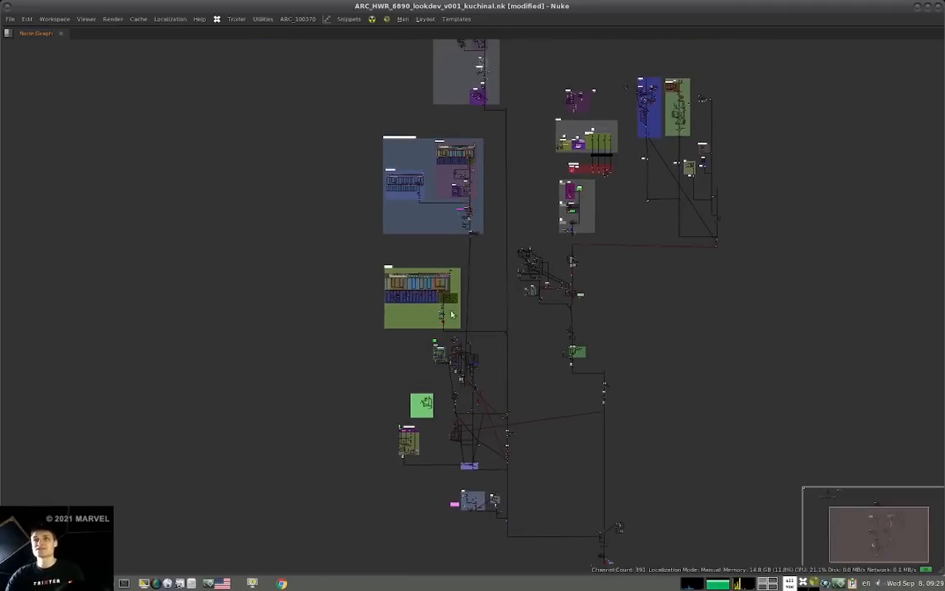
scroll(469, 414, "up", 5)
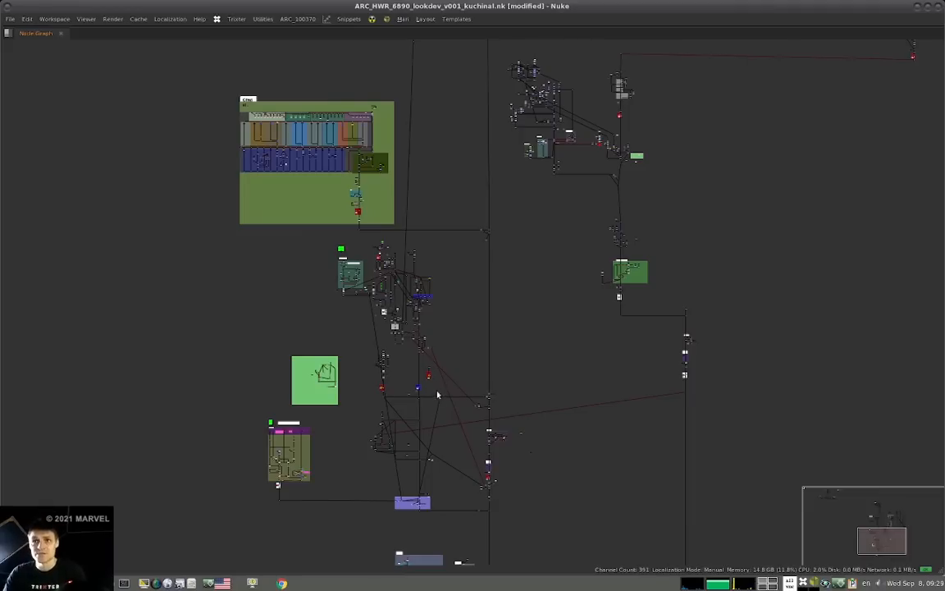
middle_click_drag(393, 431, 541, 384, "alt")
middle_click_drag(432, 357, 347, 323, "alt")
left_click_drag(334, 327, 453, 377)
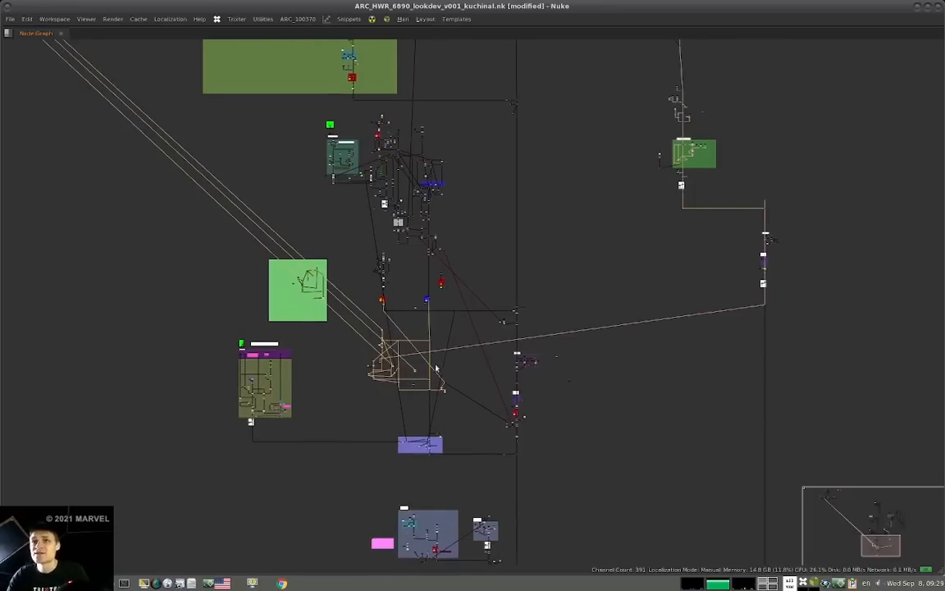
left_click(348, 392)
- Select the network below the green backdrop and follow its hidden links up to the distant source backdrops
middle_click_drag(377, 368, 323, 389, "alt")
middle_click_drag(464, 342, 360, 375, "alt")
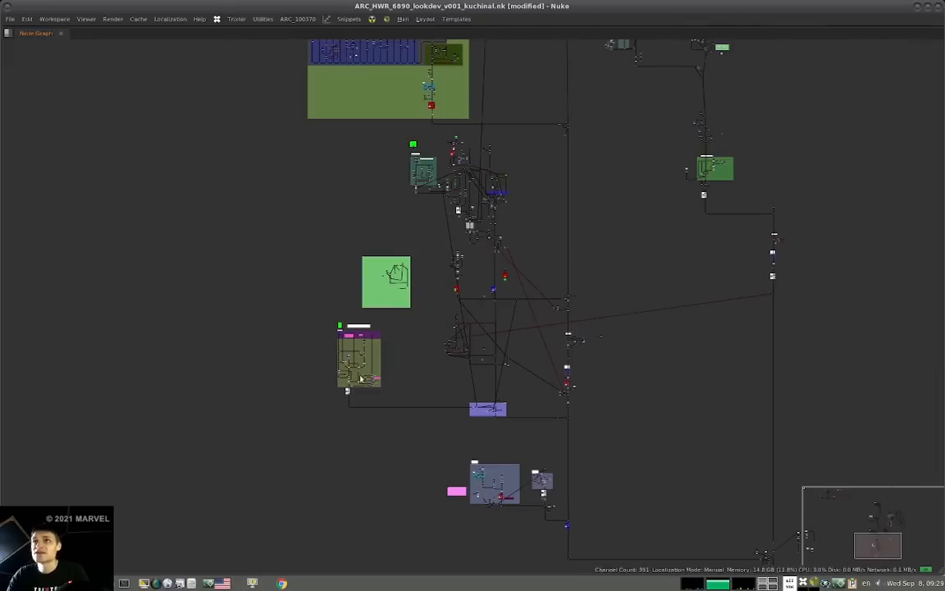
middle_click_drag(505, 295, 419, 319)
left_click_drag(536, 159, 321, 317)
middle_click_drag(372, 302, 328, 301, "alt")
middle_click_drag(329, 301, 334, 366)
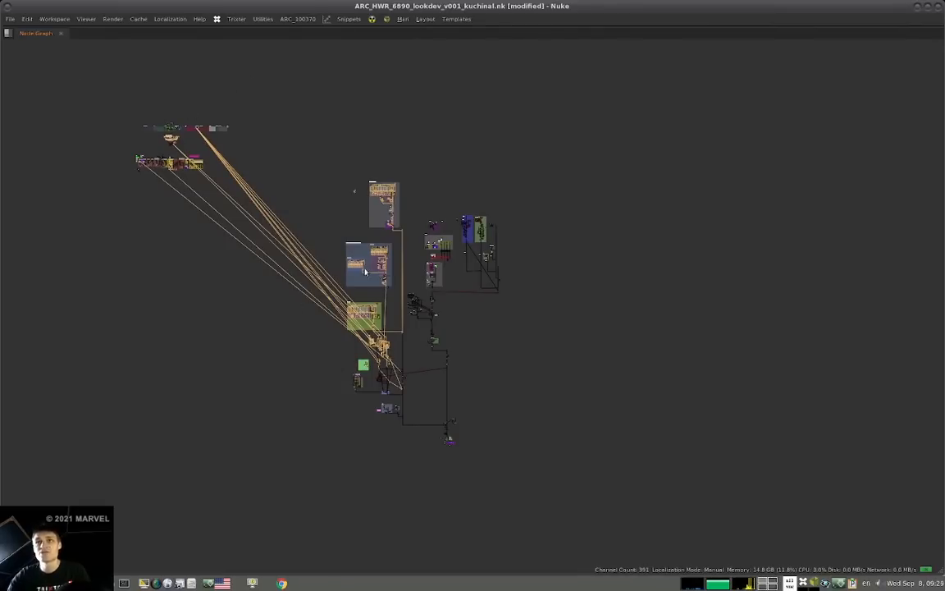
- Move the Church Windows and Ornaments backdrop left and down beside the green backdrop so its output runs horizontally into the network
scroll(385, 290, "up", 6)
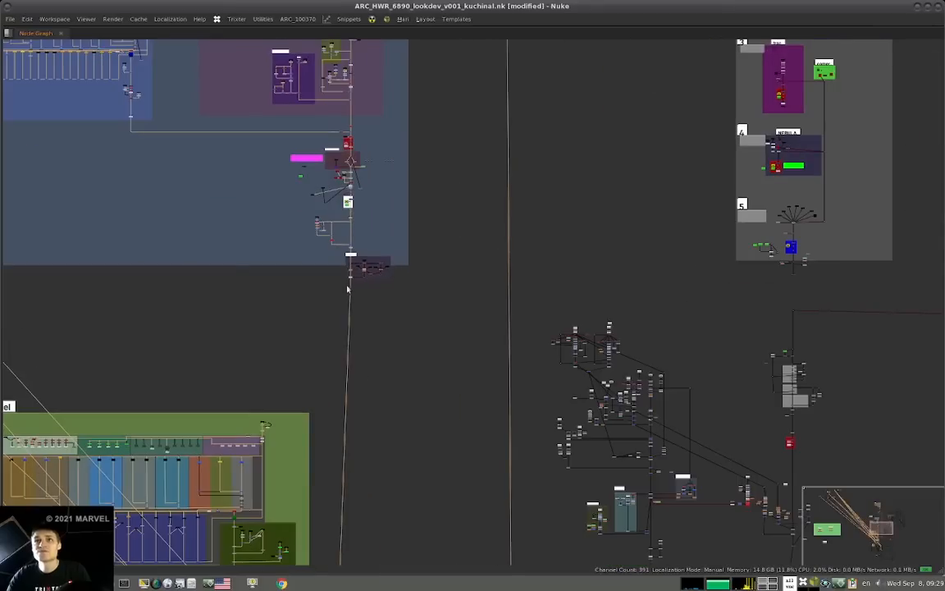
scroll(351, 285, "down", 3)
scroll(352, 285, "down", 3)
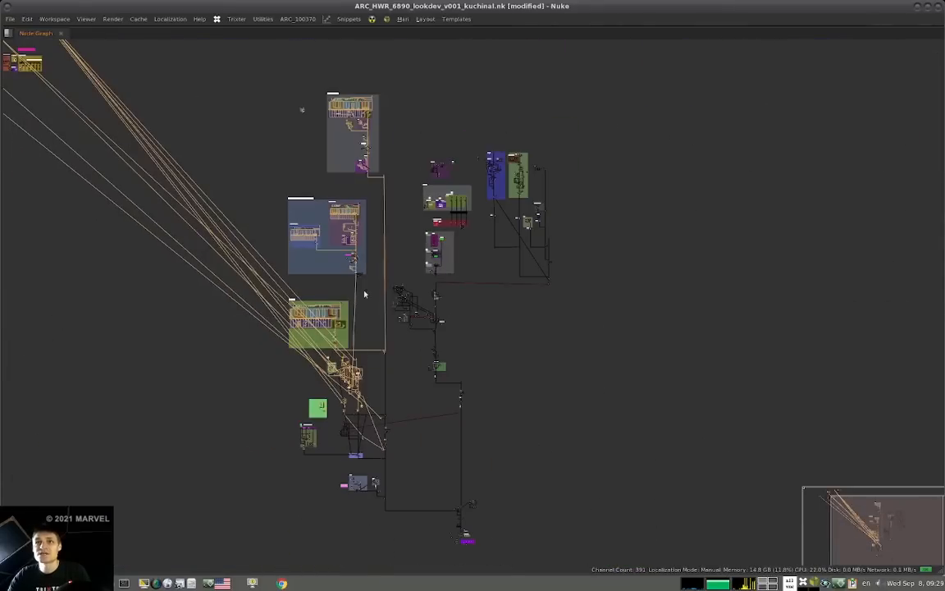
scroll(365, 294, "up", 2)
left_click_drag(382, 284, 111, 323)
left_click(174, 473)
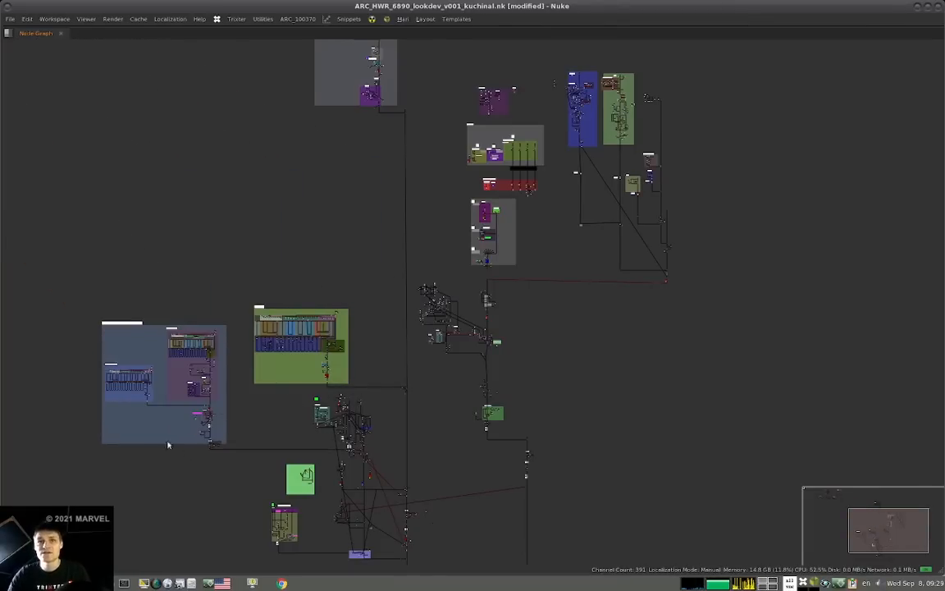
- Select the whole network between the 1a marker and the purple backdrop to review its hidden links
middle_click_drag(342, 447, 312, 351)
middle_click_drag(340, 435, 344, 373)
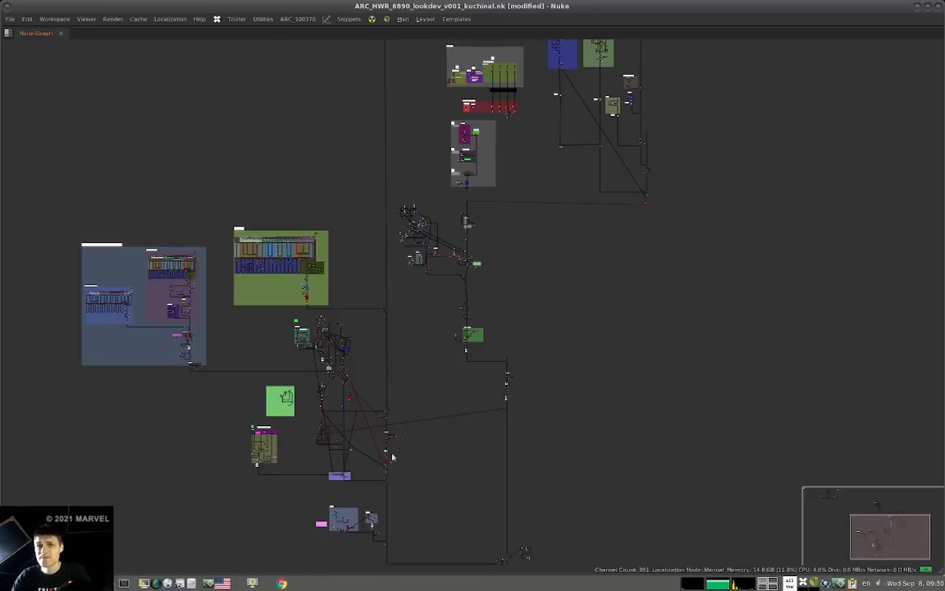
scroll(392, 457, "up", 5)
scroll(345, 378, "down", 5)
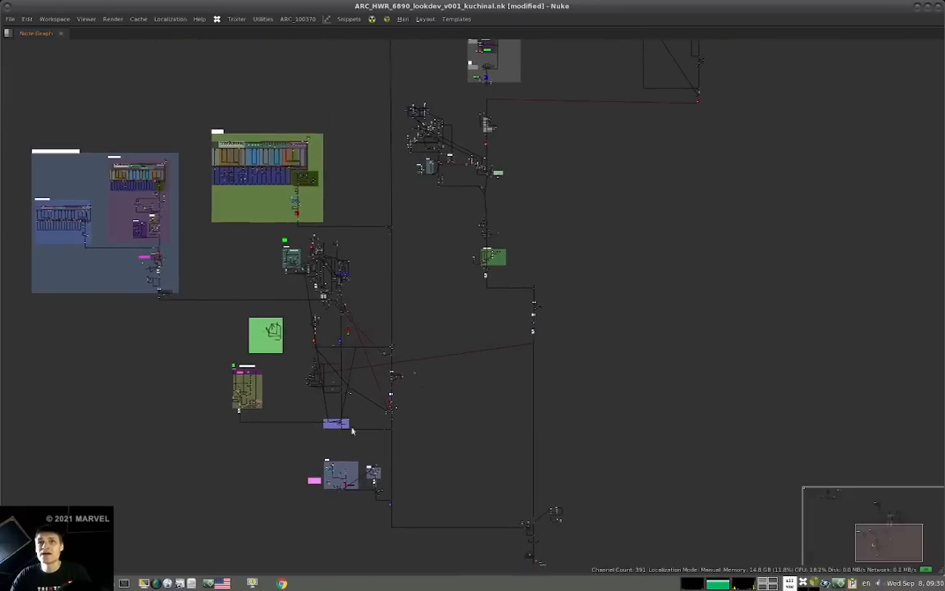
left_click_drag(367, 435, 269, 237)
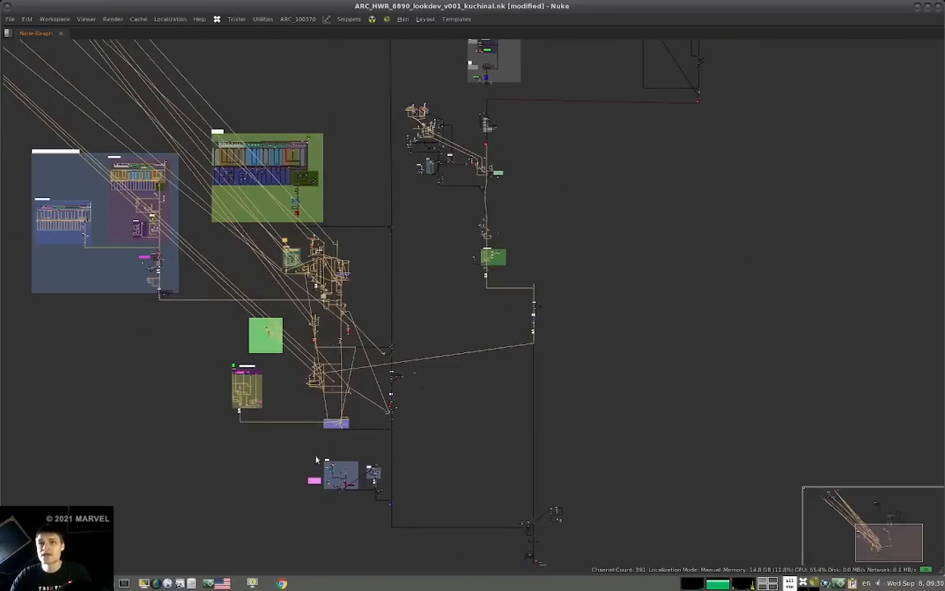
- Select the lowest grey-blue backdrop with its pink note and neighbouring group, and reposition them further left of the main pipe
middle_click_drag(362, 424, 349, 342)
left_click_drag(277, 369, 336, 411)
scroll(361, 410, "down", 6)
scroll(344, 401, "up", 4)
left_click_drag(278, 417, 89, 420)
middle_click_drag(255, 438, 590, 489)
left_click_drag(487, 463, 617, 459)
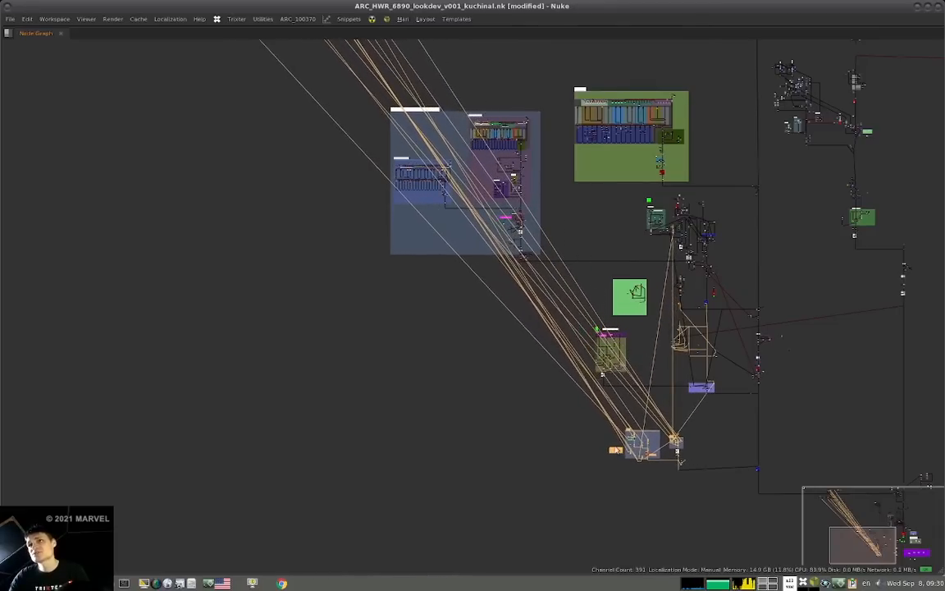
- Delete the unneeded Read105, Merge28 and Read106 nodes beside the HWRmsk chain
middle_click_drag(675, 231, 594, 251, "alt")
middle_click_drag(630, 301, 634, 300, "alt")
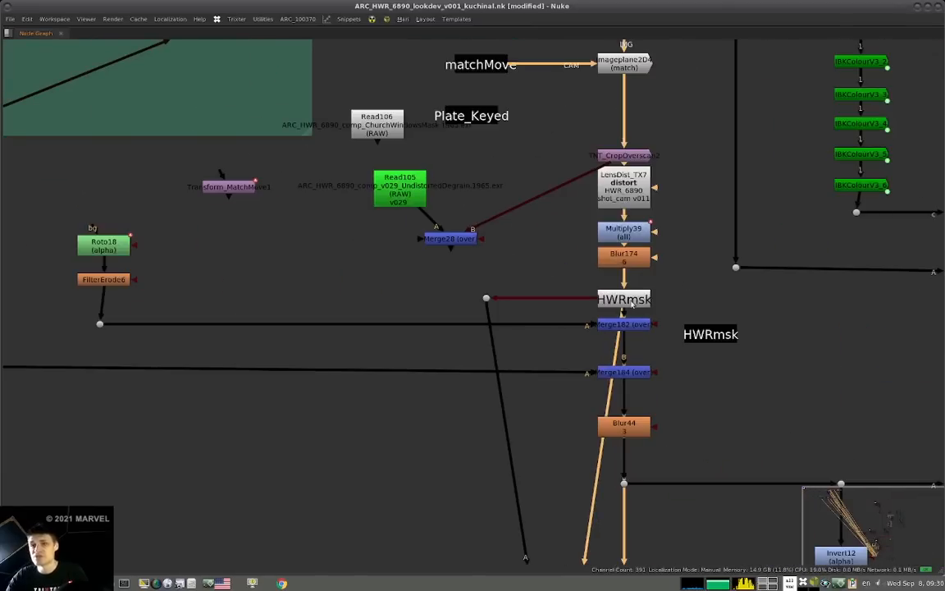
scroll(553, 271, "down", 4)
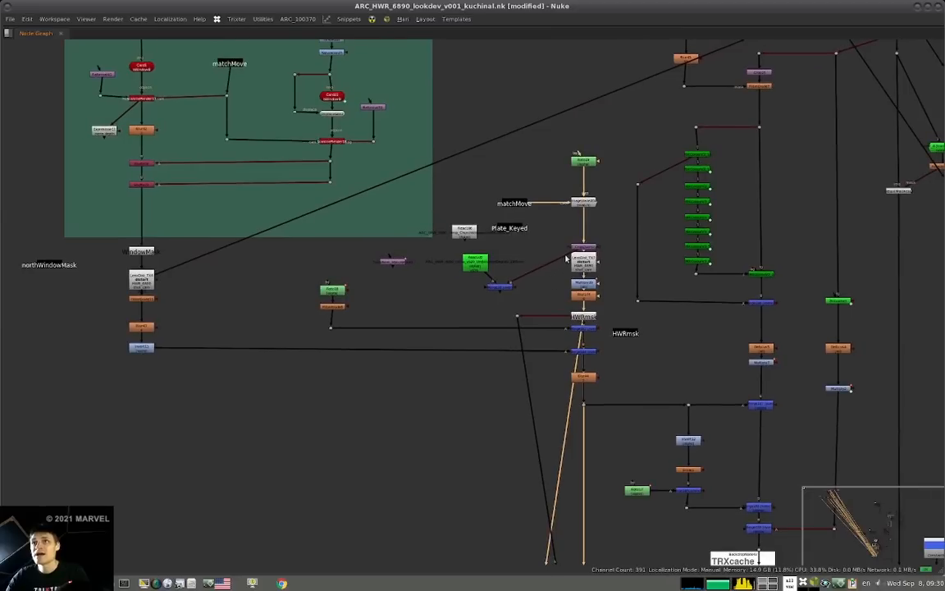
left_click_drag(540, 247, 461, 291)
key("Delete")
left_click_drag(469, 239, 456, 255)
key("Delete")
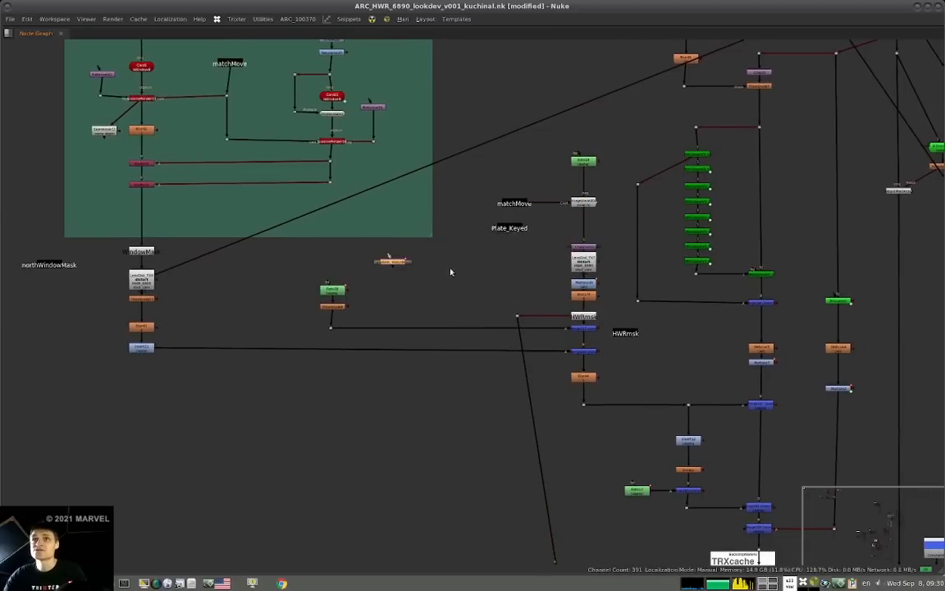
- Select the chain above HWRmsk and move the HWRmsk node up directly beneath Blur174
left_click_drag(613, 144, 476, 316)
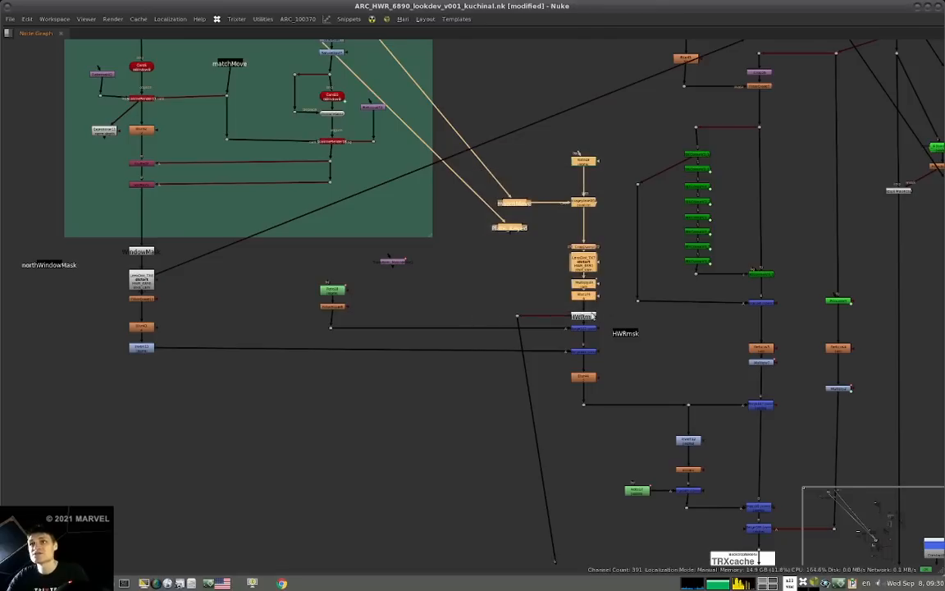
left_click(586, 313)
left_click_drag(598, 317, 527, 306)
- Duplicate the HWRmsk link node, place it near Blur44 and connect the long downward pipe to the duplicate
left_click(630, 334)
key("alt+c")
left_click_drag(638, 333, 554, 378)
left_click_drag(521, 331, 547, 377)
left_click(488, 336)
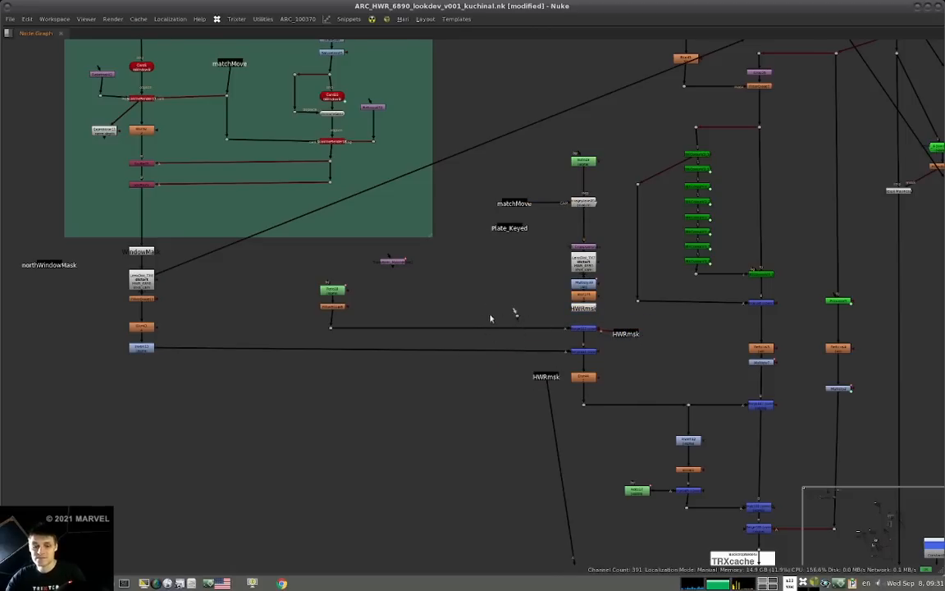
- Move the duplicated HWRmsk link down the script to the purple backdrop that its pipe feeds
scroll(509, 312, "down", 5)
left_click_drag(539, 321, 412, 402)
middle_click_drag(418, 367, 365, 187)
left_click_drag(359, 224, 338, 141)
scroll(402, 182, "down", 10)
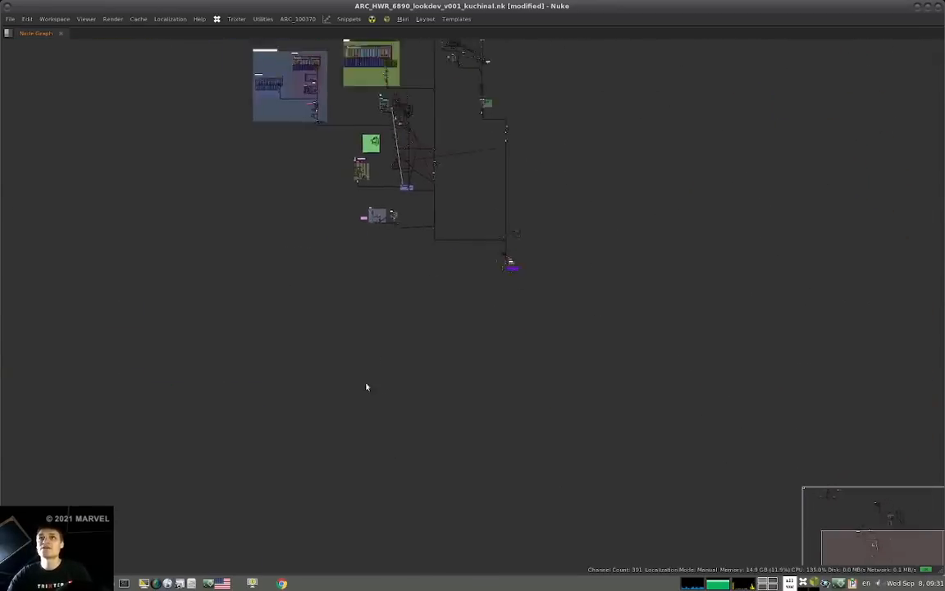
- Locate the source HWRmsk node and select all the link nodes that depend on it
scroll(367, 386, "up", 10)
left_click_drag(471, 283, 377, 387)
left_click(454, 396)
left_click(454, 390)
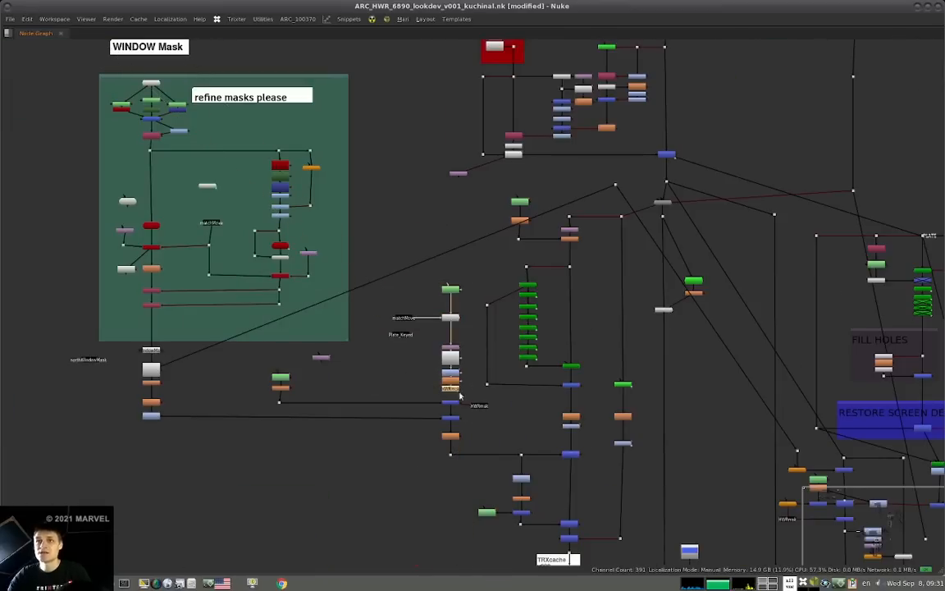
key("alt+d")
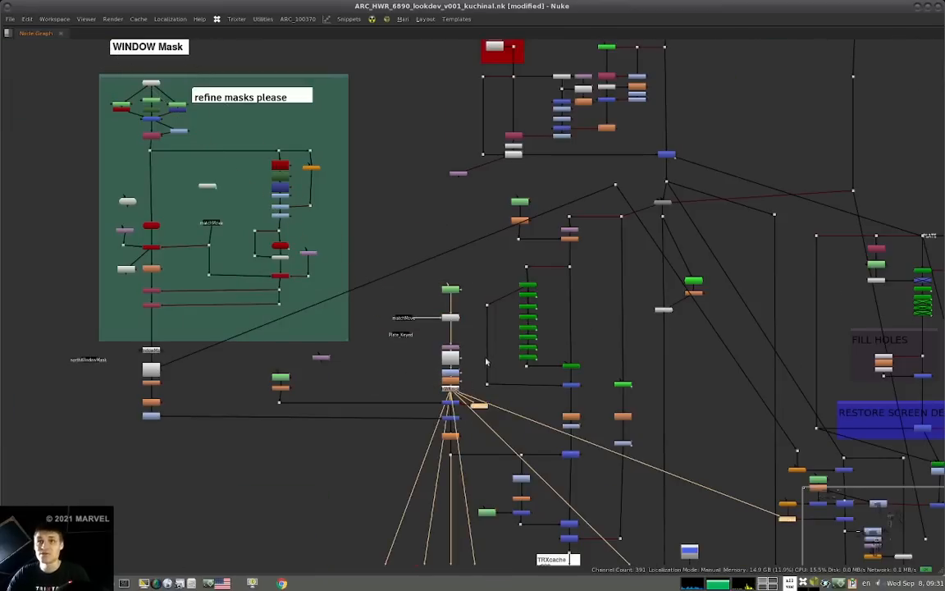
- Select the HWRmsk chain, trace its hidden links to the distant source backdrops, and return to the script overview
left_click(389, 361)
left_click_drag(473, 281, 369, 402)
scroll(604, 367, "down", 10)
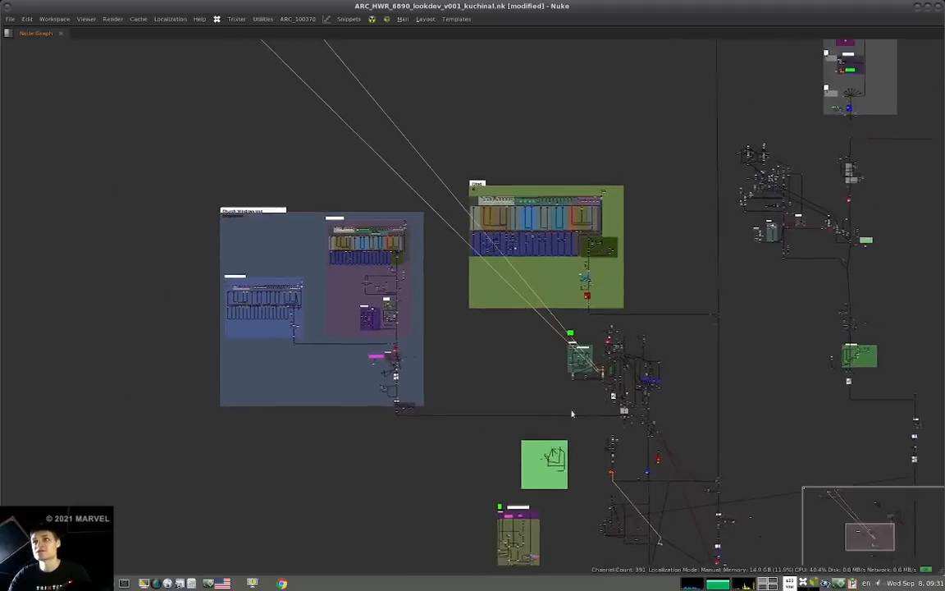
middle_click_drag(571, 414, 612, 440)
left_click_drag(645, 404, 266, 142)
middle_click_drag(266, 142, 541, 439)
left_click_drag(541, 439, 277, 85)
middle_click_drag(276, 84, 434, 379)
left_click_drag(434, 379, 240, 86)
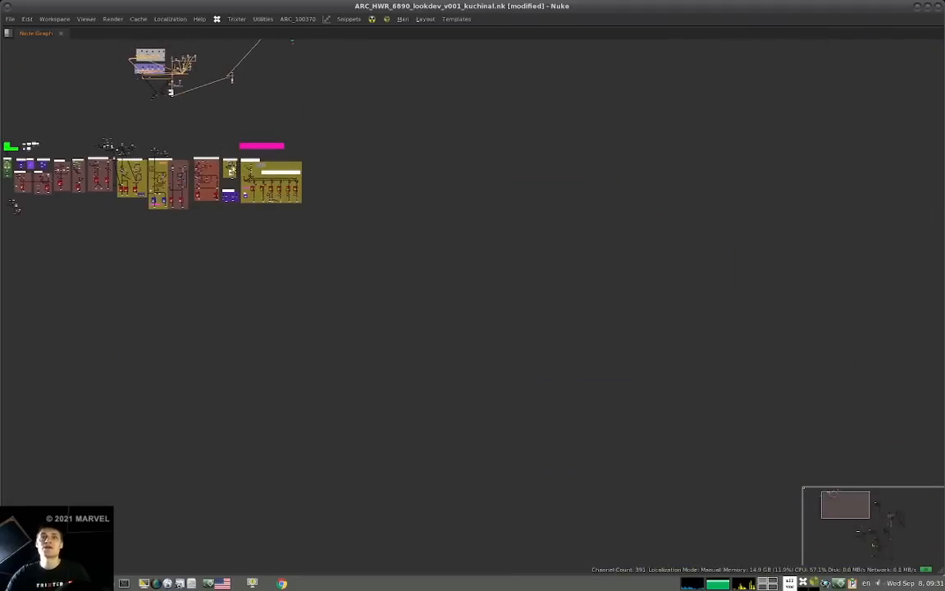
scroll(246, 97, "down", 6)
scroll(469, 503, "up", 5)
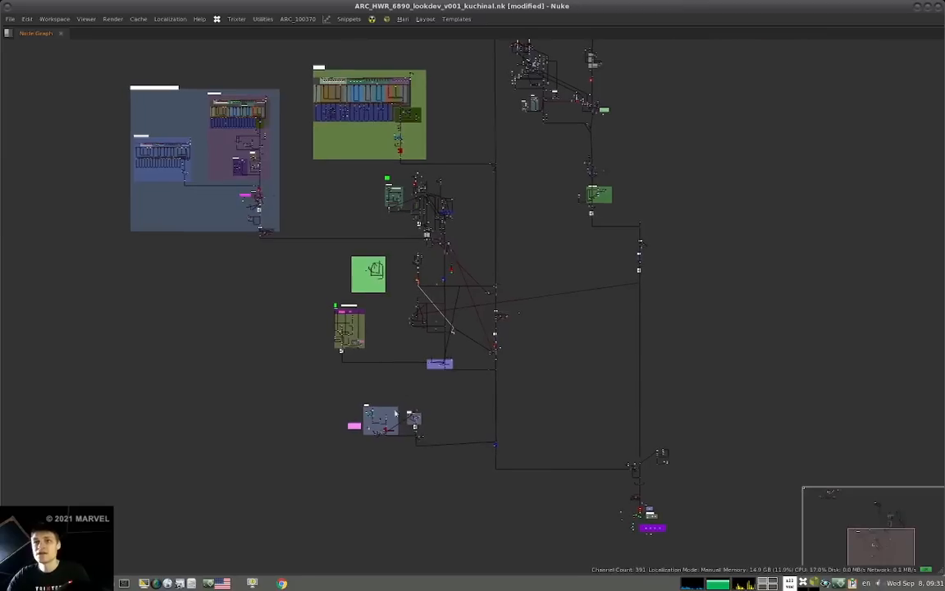
- Select the Haze groups and inspect how their pipes relate to the ENTER SKY AND WORK ON REFLECTIONS backdrop above
left_click_drag(451, 398, 312, 466)
scroll(393, 427, "up", 5)
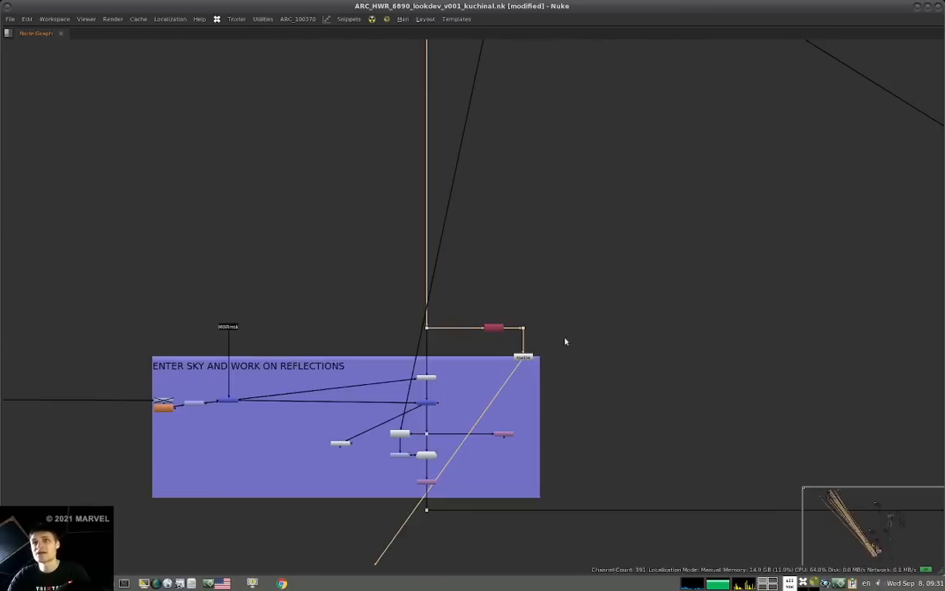
scroll(526, 348, "up", 4)
scroll(516, 337, "down", 8)
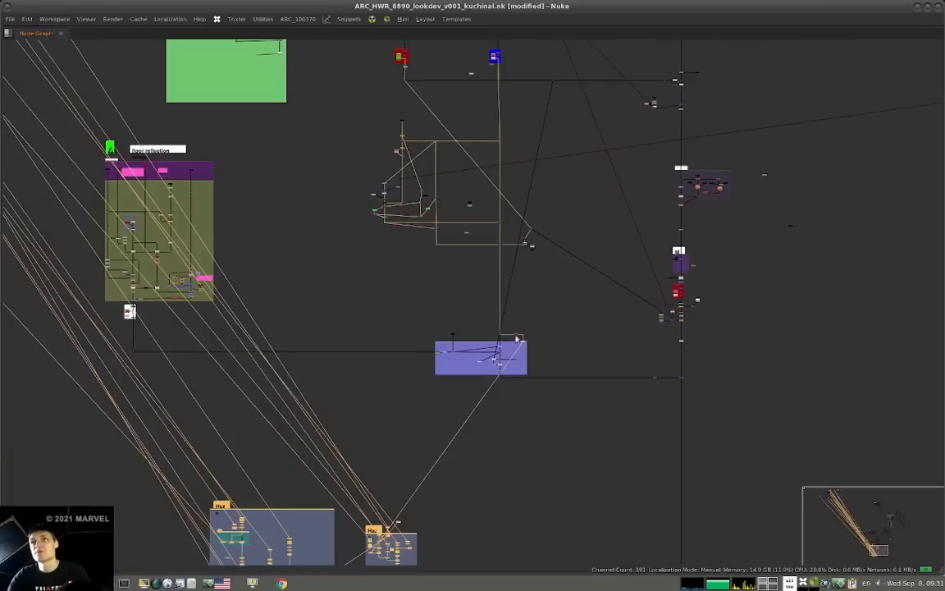
middle_click_drag(515, 338, 447, 418)
scroll(477, 374, "down", 3)
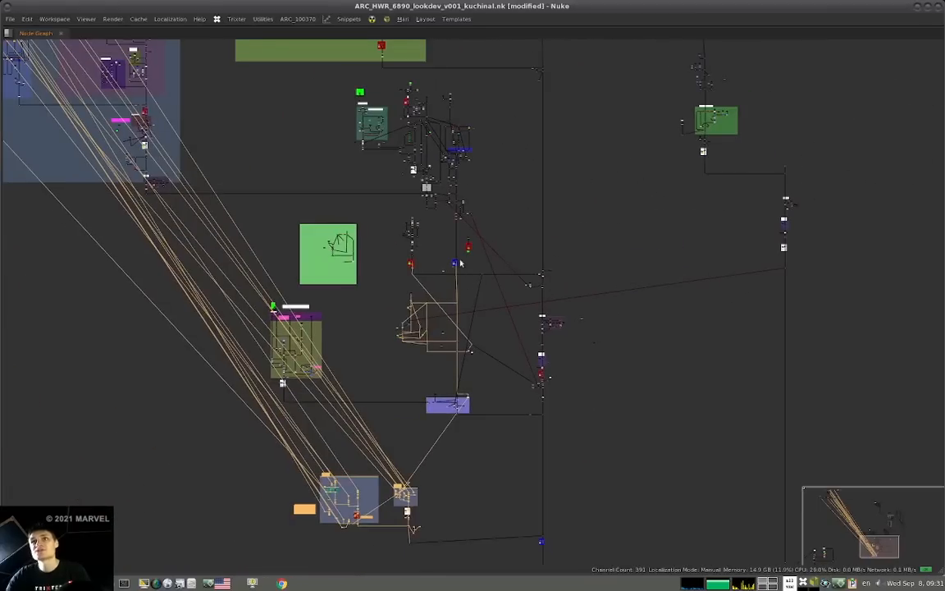
- Inspect the two Haze groups up close, select them to trace their hidden links to the source backdrops, and clear the selection
middle_click_drag(413, 473, 419, 408)
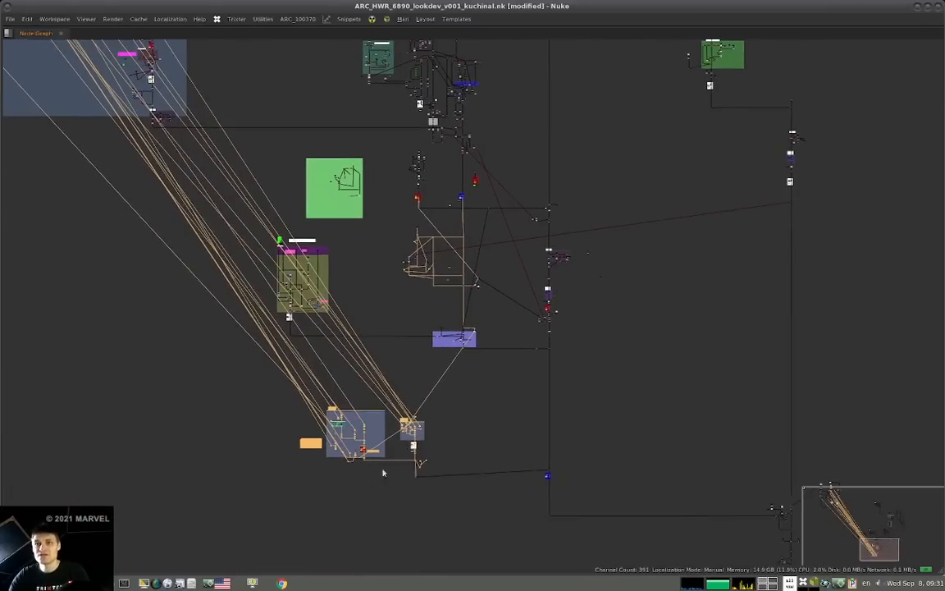
left_click(381, 402)
scroll(416, 424, "down", 5)
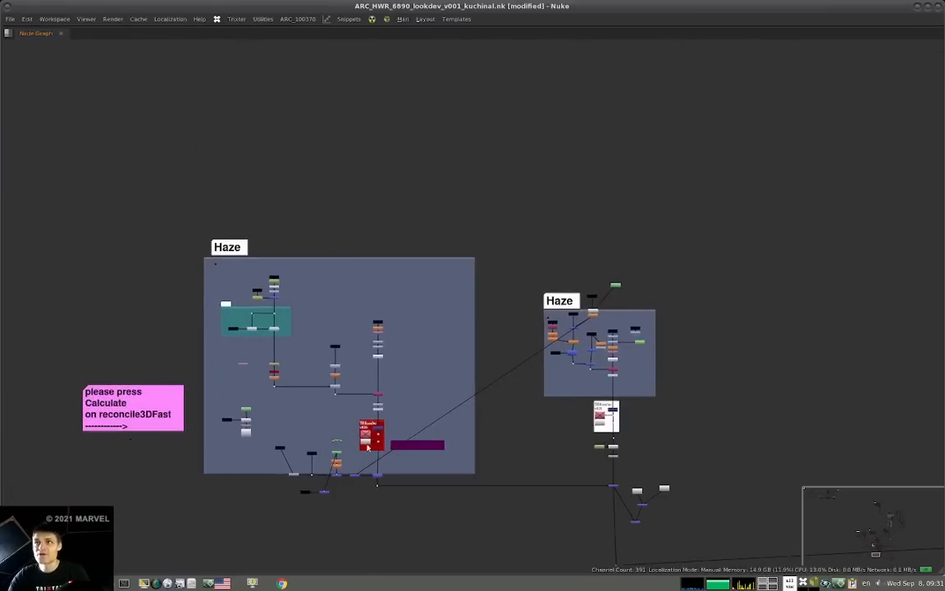
left_click_drag(542, 344, 223, 501)
scroll(280, 402, "down", 3)
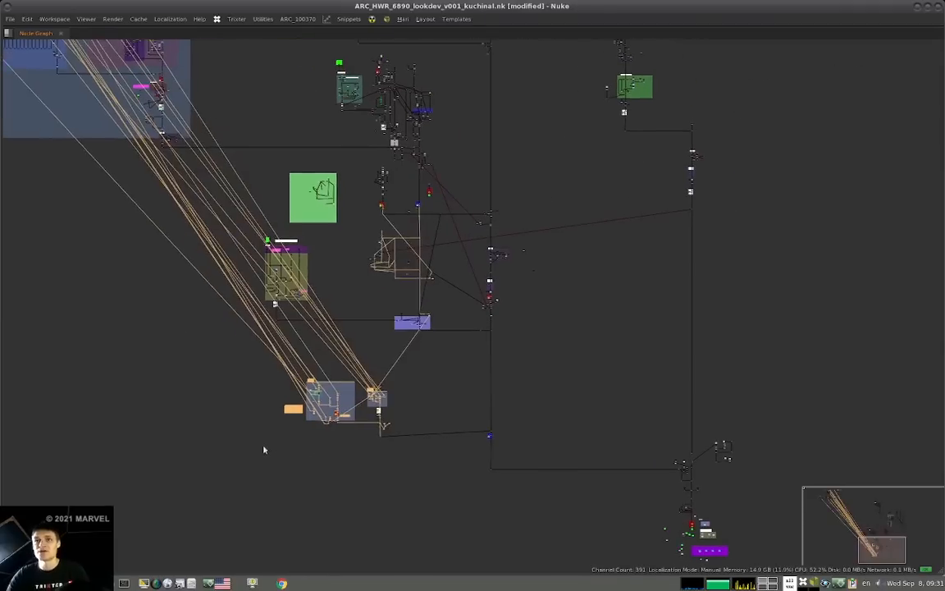
left_click(271, 449)
- Move the pink node on the long horizontal pipe entering the final merge area farther left of its dot
middle_click_drag(437, 458, 298, 405)
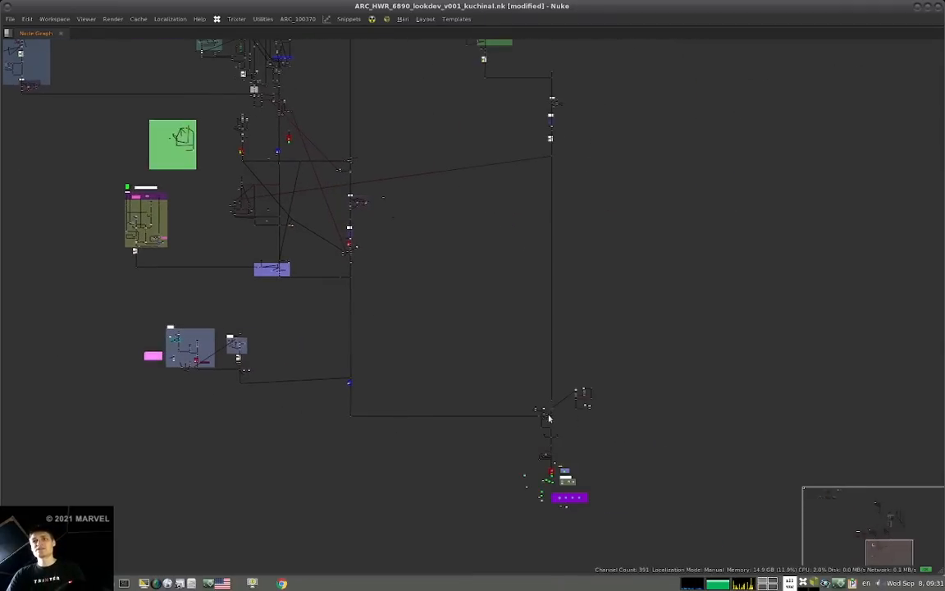
scroll(553, 416, "up", 5)
scroll(523, 351, "up", 2)
scroll(524, 352, "up", 5)
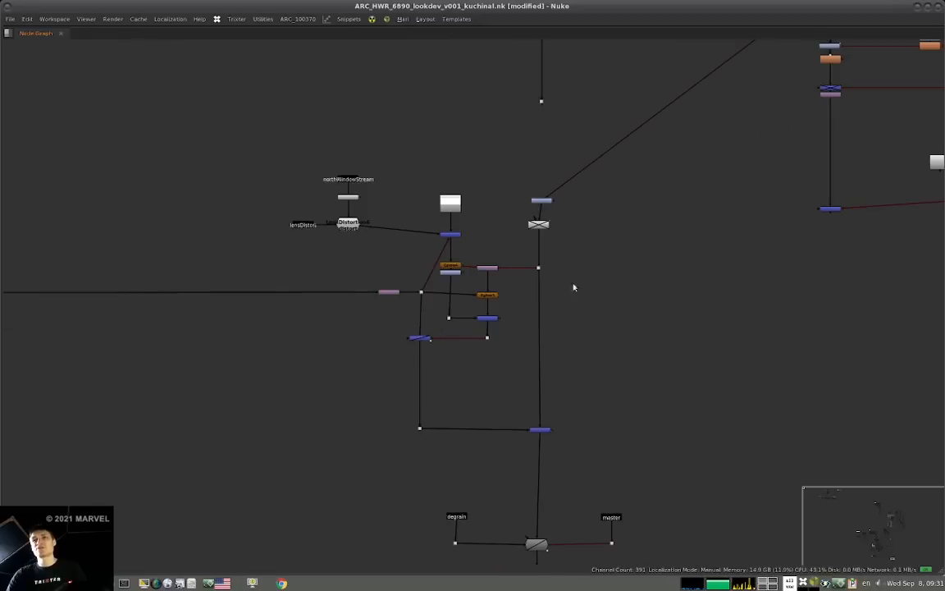
left_click(389, 294)
left_click_drag(389, 294, 294, 313)
- Check the outputs of Dissolve4 and Merge177 in the viewer
left_click(541, 226)
key("1")
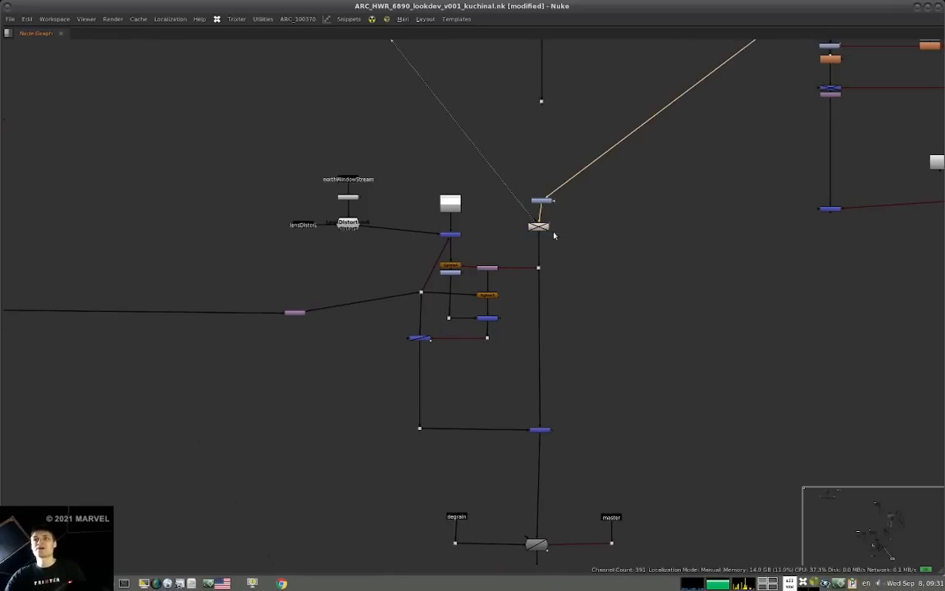
key("space")
scroll(654, 393, "down", 6)
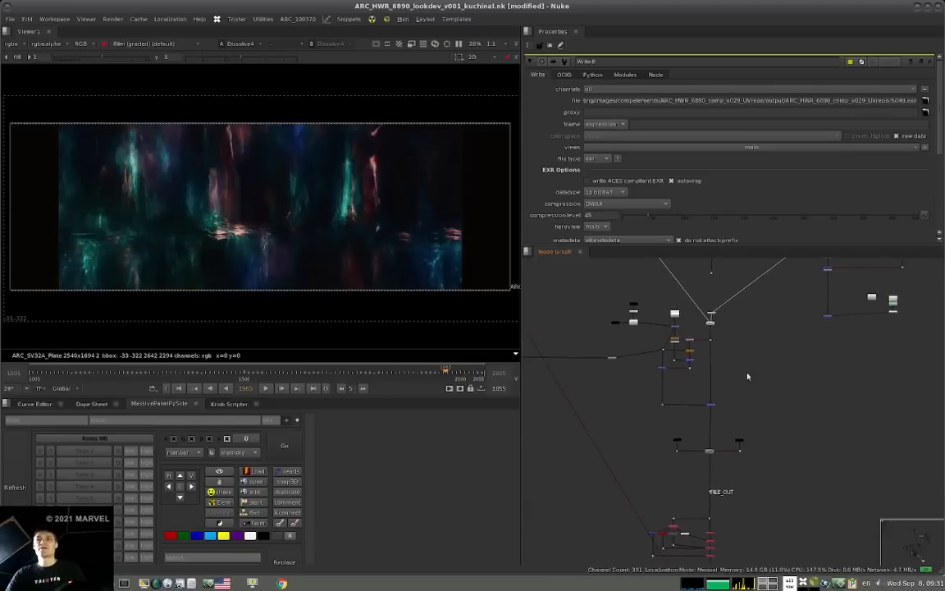
left_click(695, 350)
key("1")
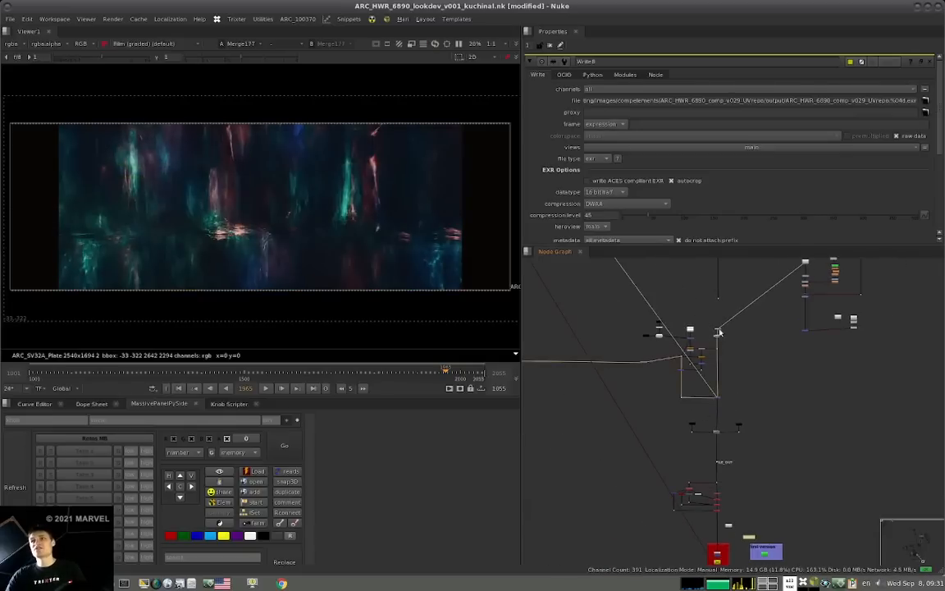
- Select the nodes around Merge177 to reveal their inputs and view the merged image at frame 1795
left_click_drag(728, 312, 633, 380)
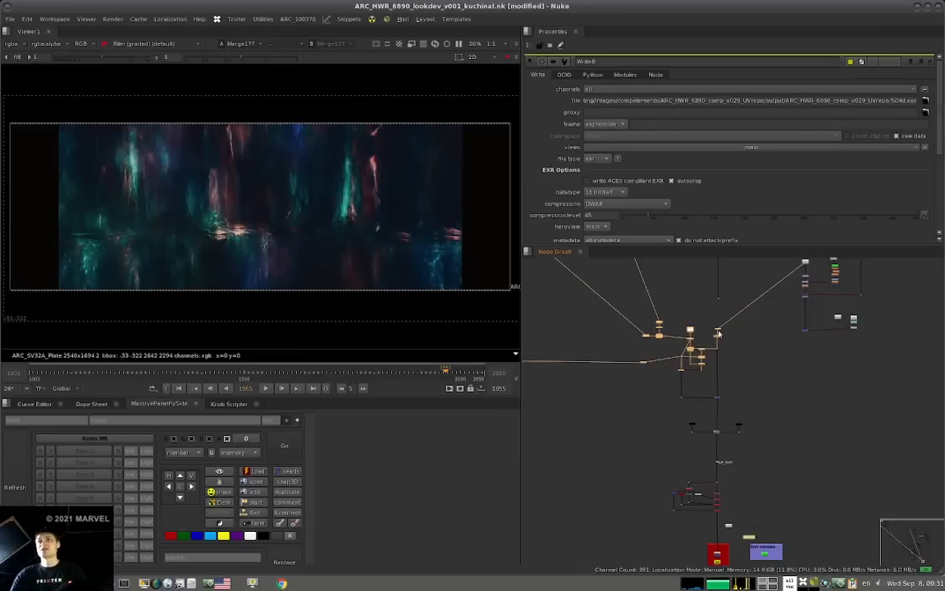
left_click(621, 311)
left_click_drag(625, 306, 703, 409)
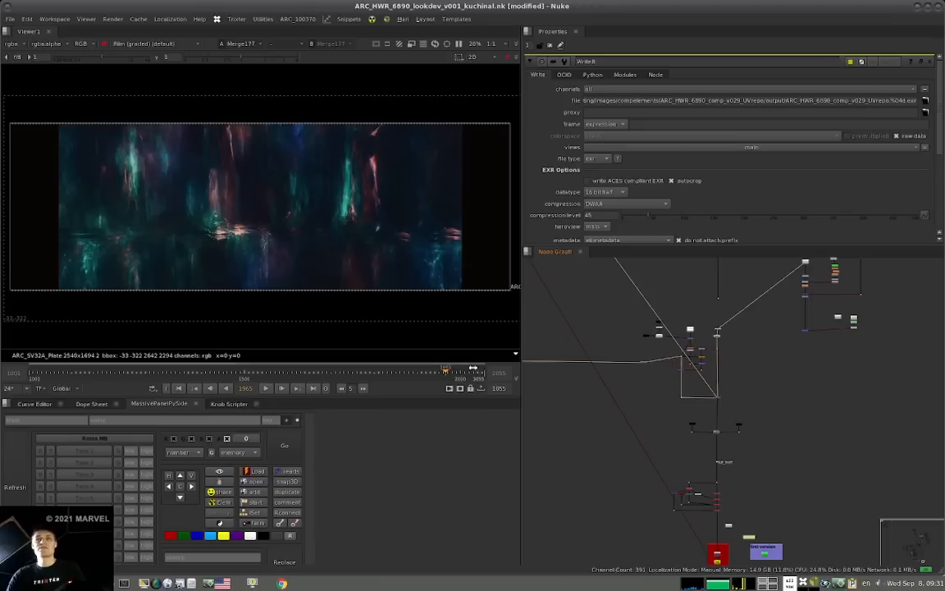
left_click(346, 372)
left_click(372, 372)
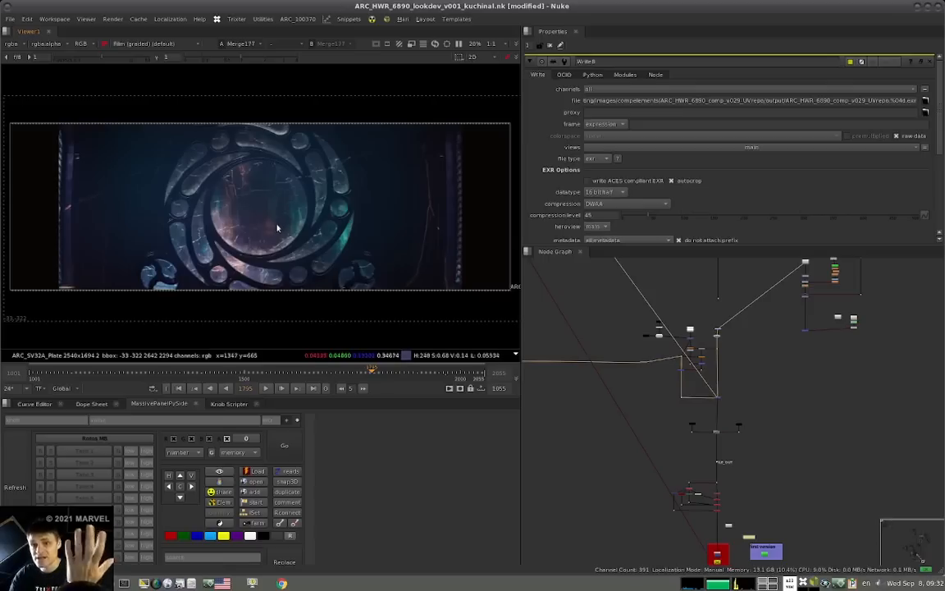
- Nudge the pink pipe node toward the merge area, select the surrounding nodes and trace their hidden links across the whole script
left_click_drag(644, 362, 651, 360)
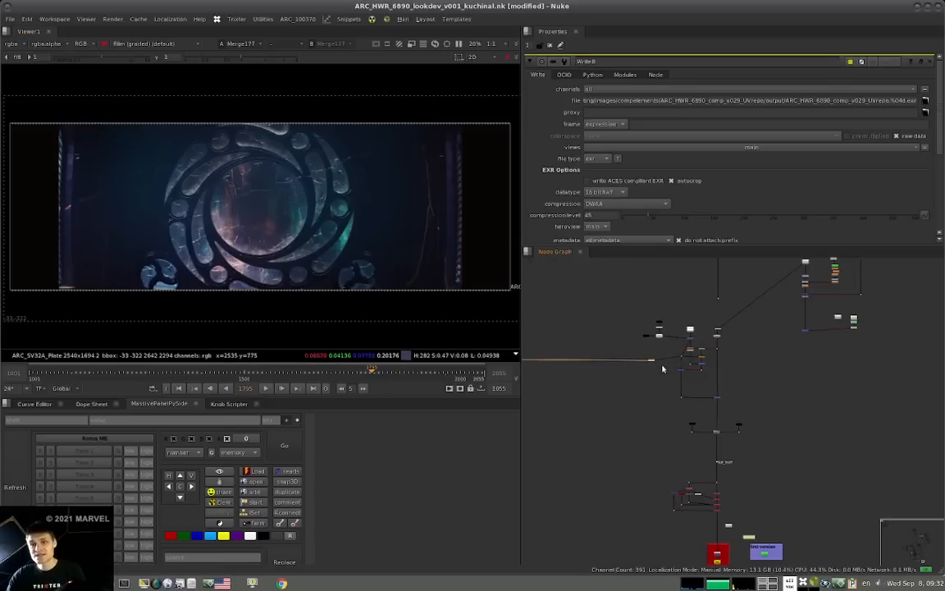
left_click_drag(761, 316, 626, 407)
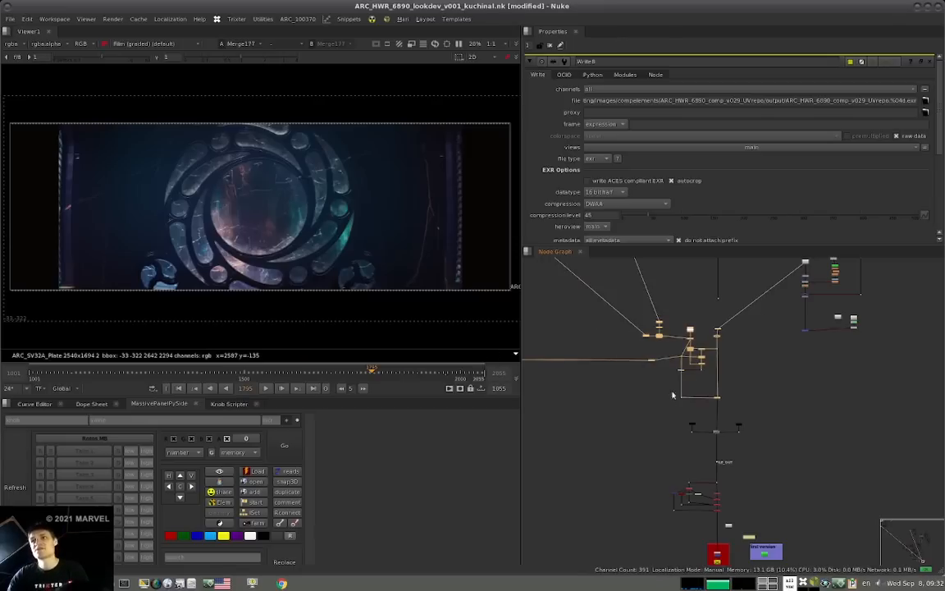
key("space")
scroll(683, 394, "down", 10)
middle_click_drag(651, 322, 622, 384)
middle_click_drag(691, 282, 653, 319)
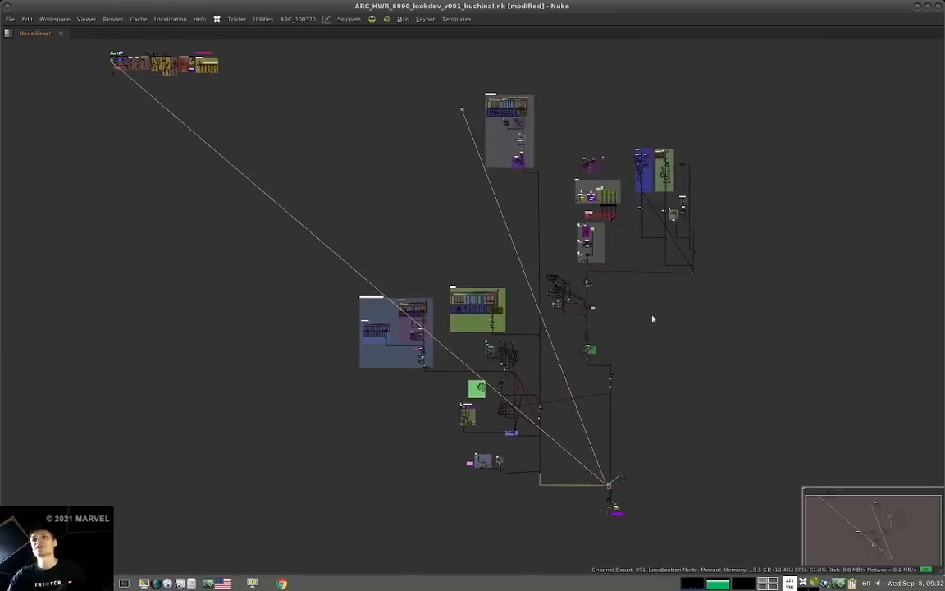
- Select the large grey backdrop group at the head of the main pipe, trace its hidden links, and return to the script overview
left_click_drag(538, 78, 427, 174)
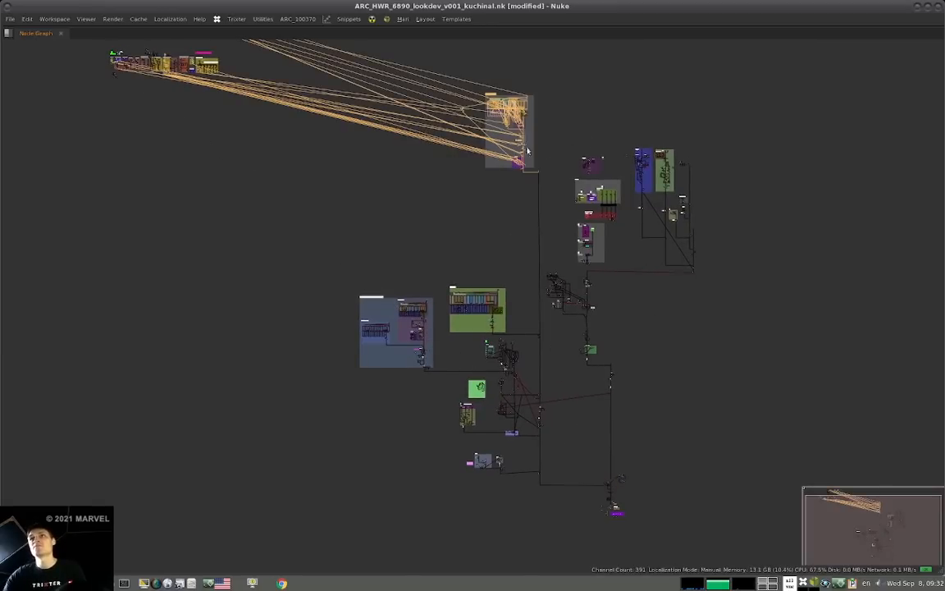
scroll(522, 164, "up", 4)
middle_click_drag(551, 198, 525, 286)
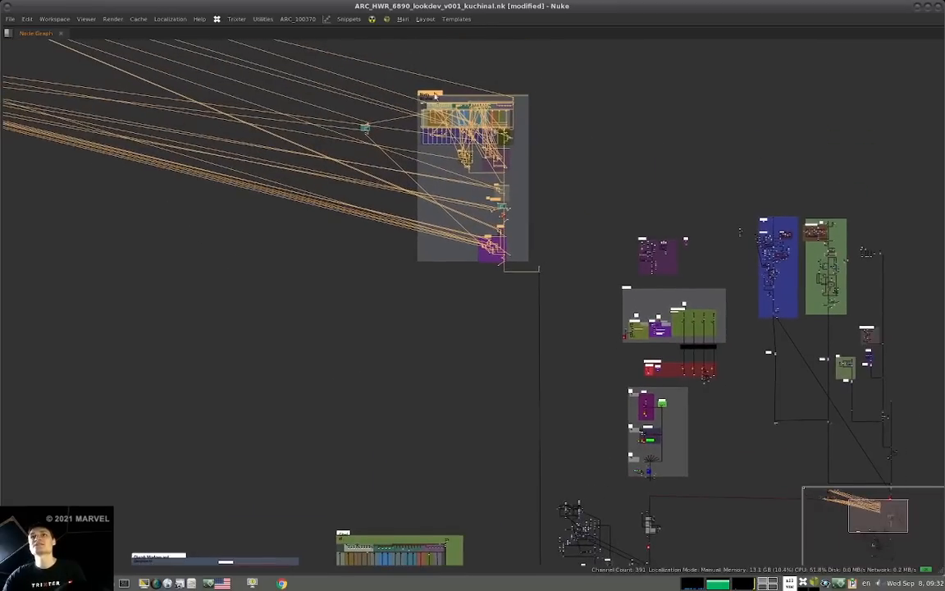
left_click(525, 285)
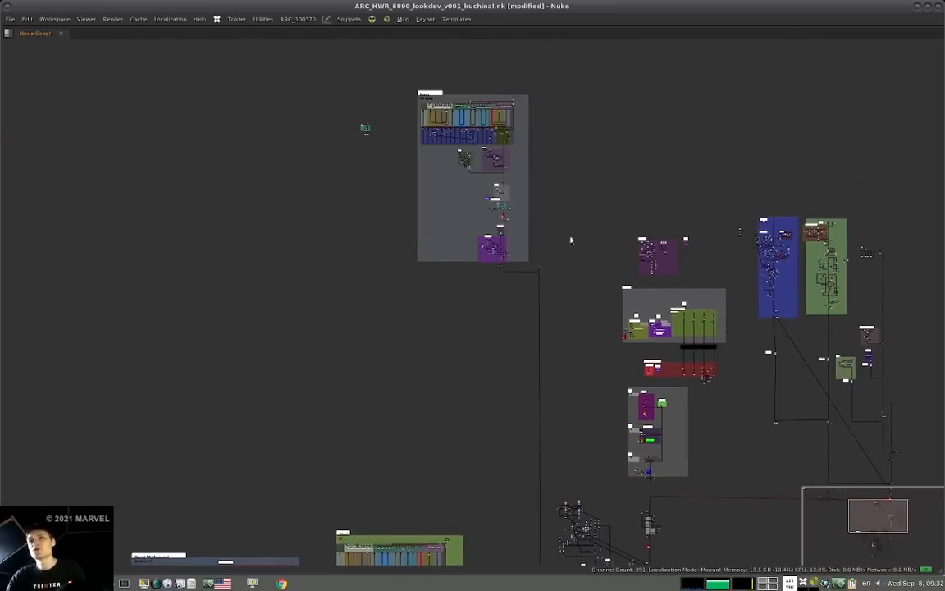
scroll(583, 264, "down", 2)
scroll(608, 254, "down", 2)
left_click_drag(762, 208, 629, 384)
left_click(570, 344)
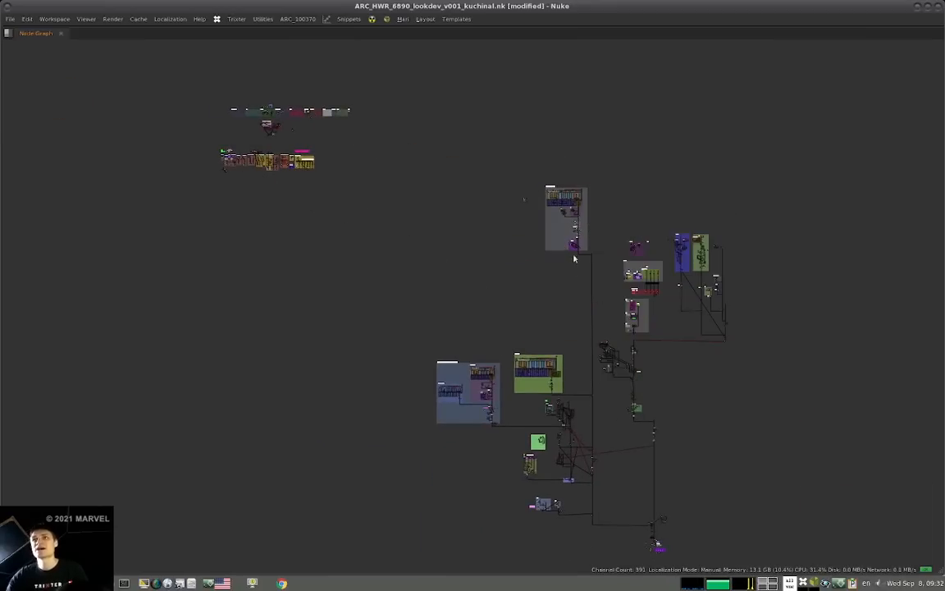
- Inspect the purple Edge Noise backdrop and the nodes above it at the end of the grey group
scroll(578, 246, "up", 10)
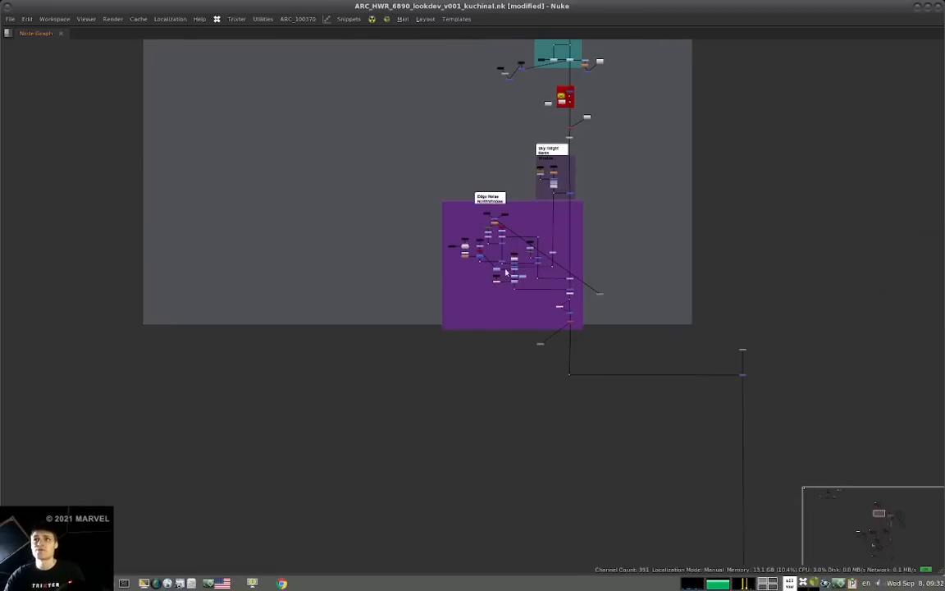
scroll(450, 304, "down", 6)
middle_click_drag(450, 304, 477, 274)
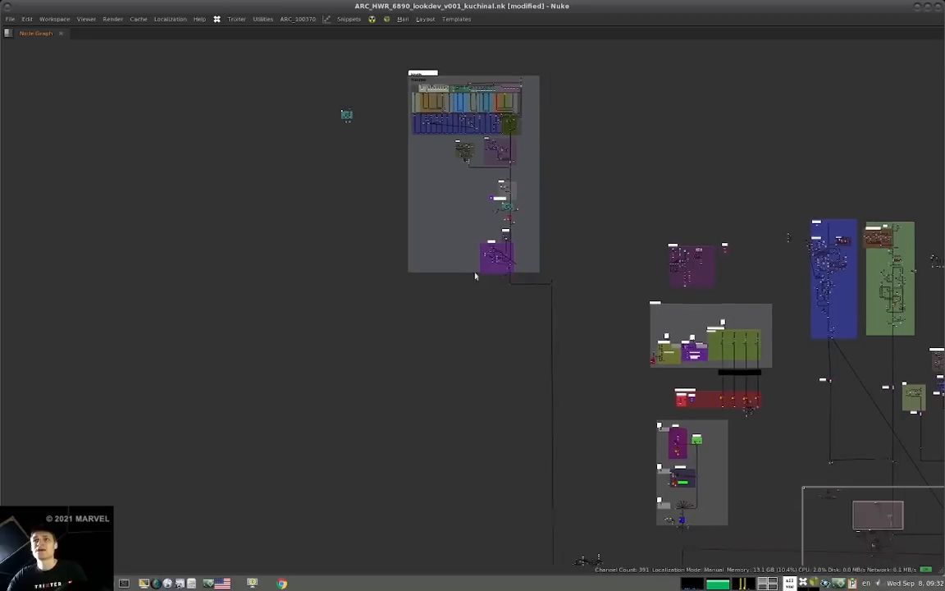
scroll(506, 270, "down", 3)
middle_click_drag(599, 265, 561, 253)
- Select the eastern branch and the upper grey group in turn to compare their hidden links to the sources
left_click_drag(764, 194, 516, 502)
left_click_drag(506, 129, 361, 292)
scroll(361, 287, "down", 4)
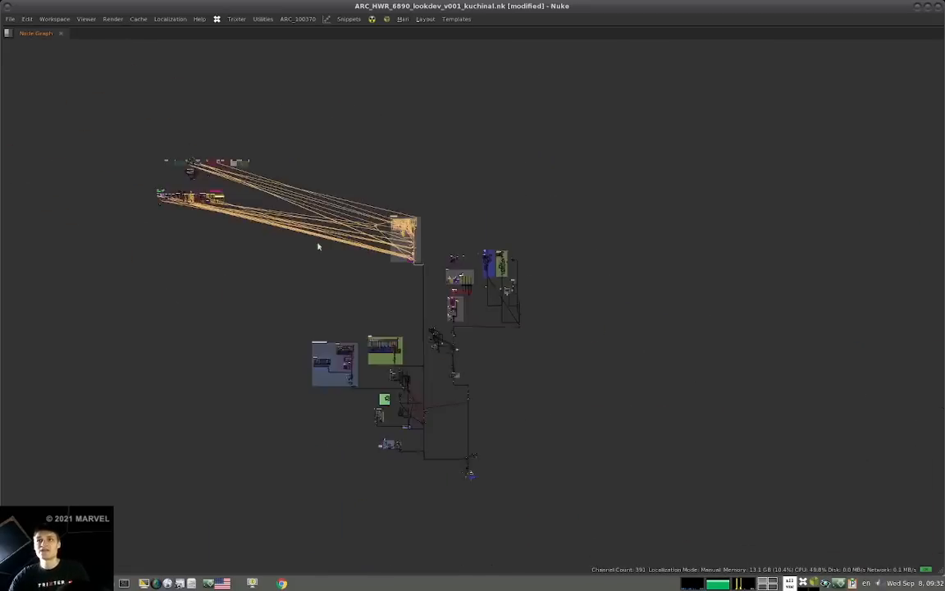
left_click_drag(277, 255, 411, 404)
left_click(412, 204)
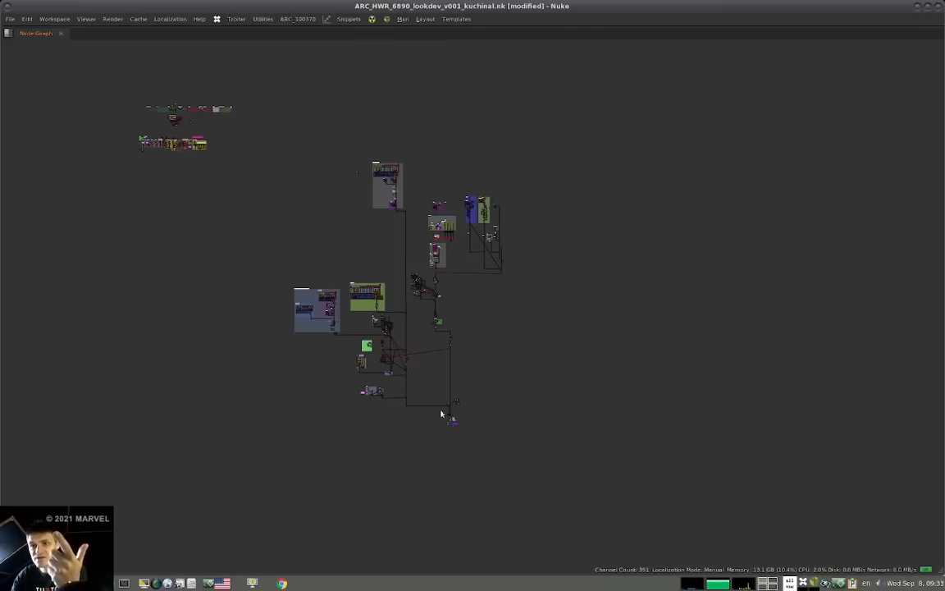
- Select all groups of the western branch and those of the eastern branch to compare their hidden links
left_click_drag(418, 412, 264, 113)
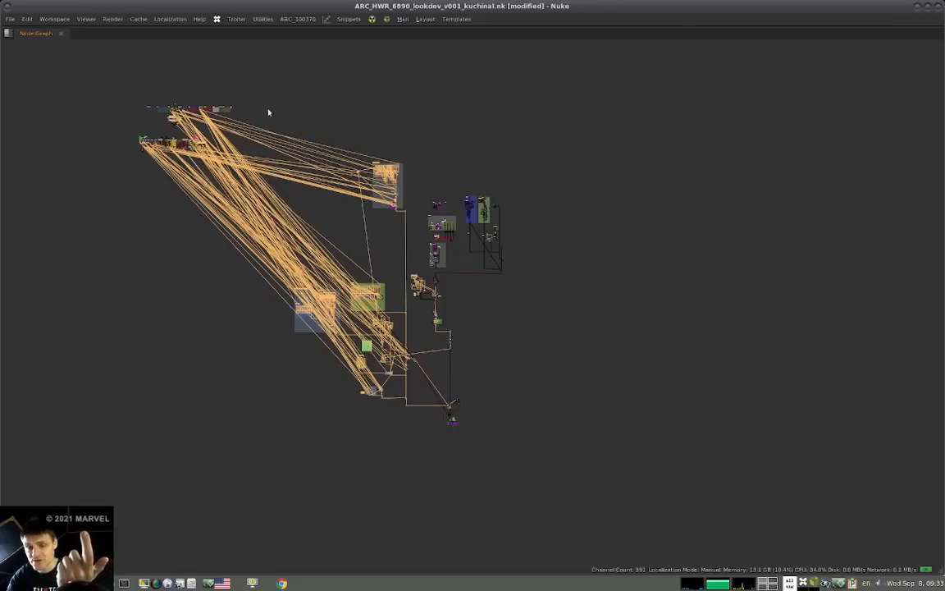
left_click(184, 254)
middle_click_drag(442, 361, 527, 417)
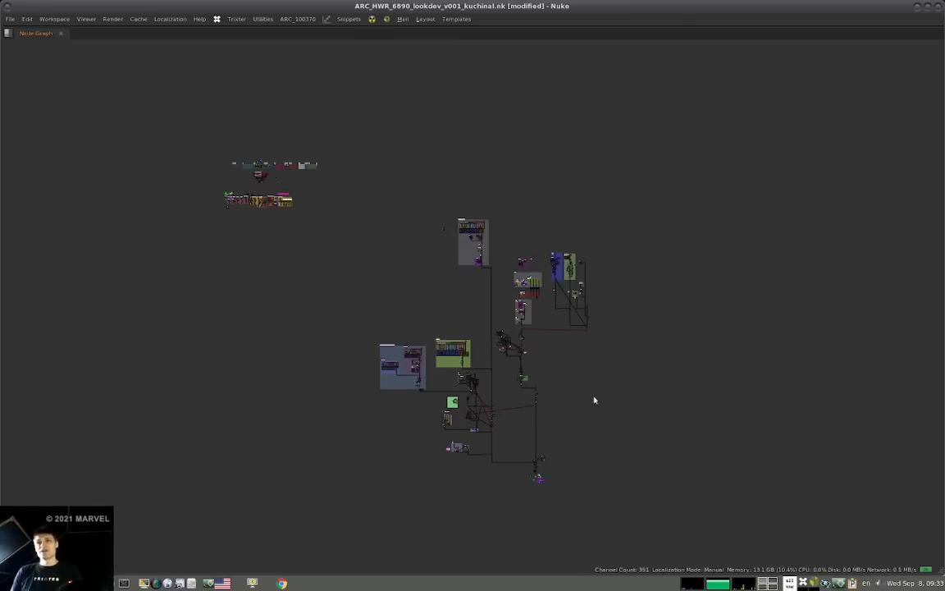
left_click_drag(348, 195, 496, 492)
left_click_drag(657, 198, 494, 451)
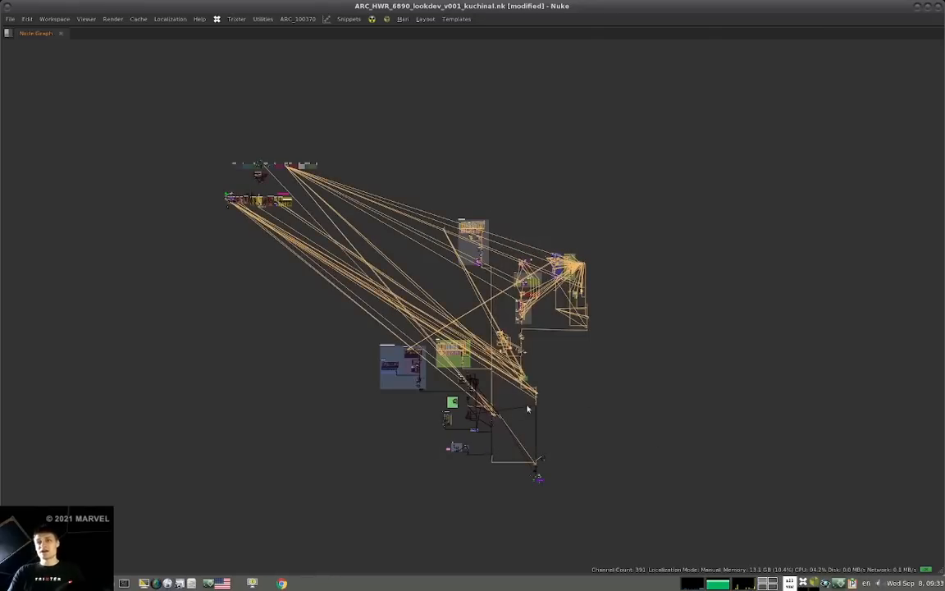
left_click(584, 423)
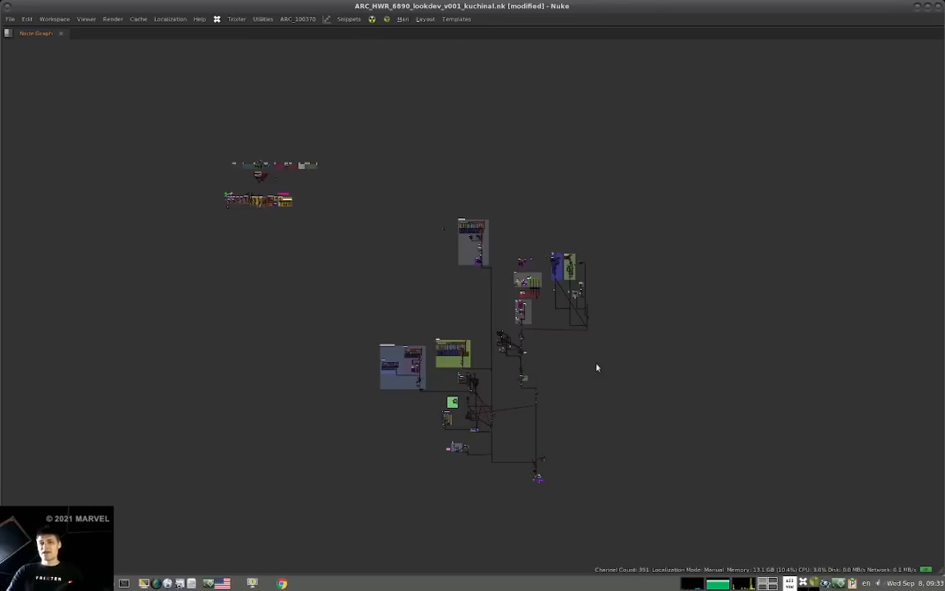
- Reselect the eastern and western branches to examine which sources each one shares and where the two streams cross
left_click_drag(631, 239, 497, 438)
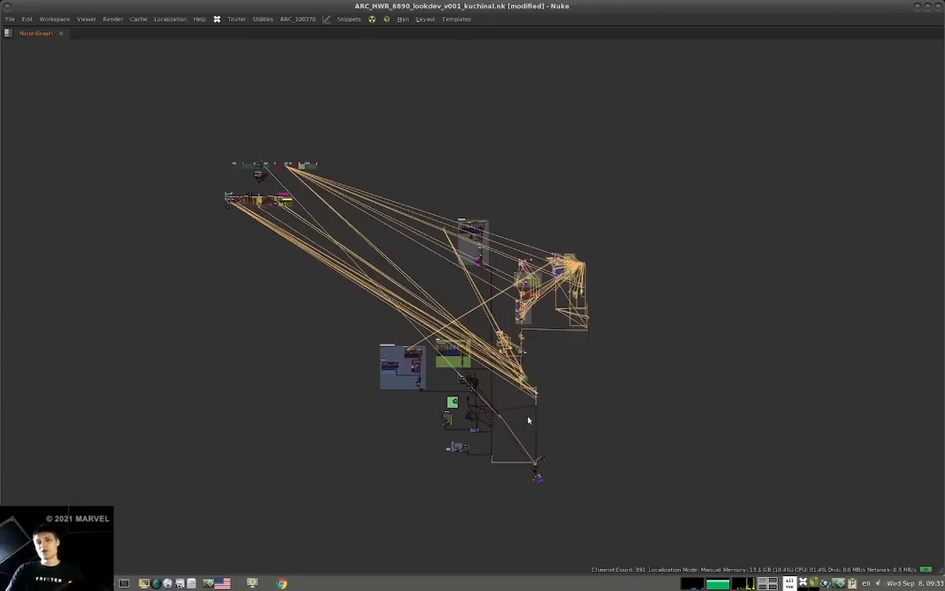
left_click_drag(342, 164, 495, 488)
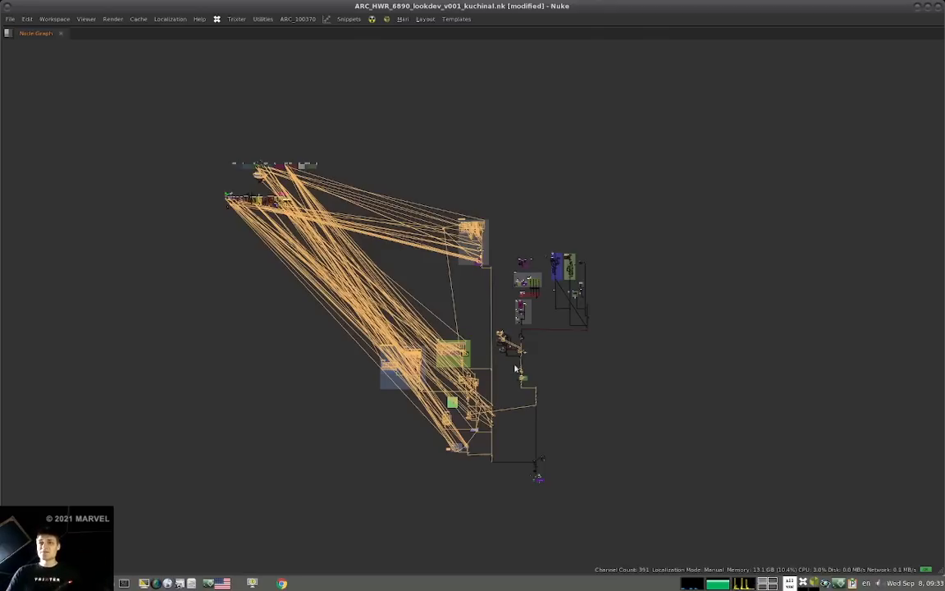
left_click_drag(511, 206, 322, 499)
left_click(372, 414)
left_click_drag(324, 192, 503, 464)
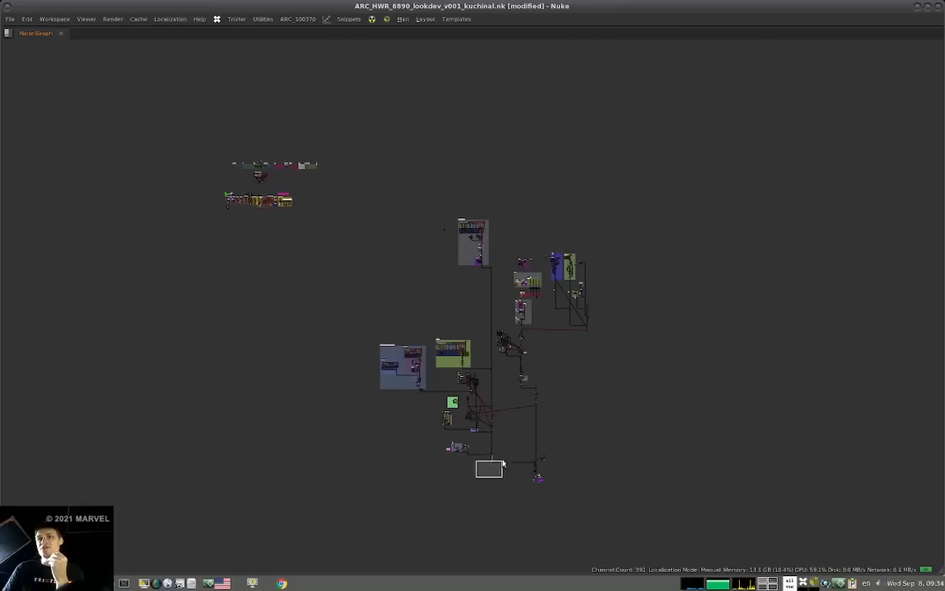
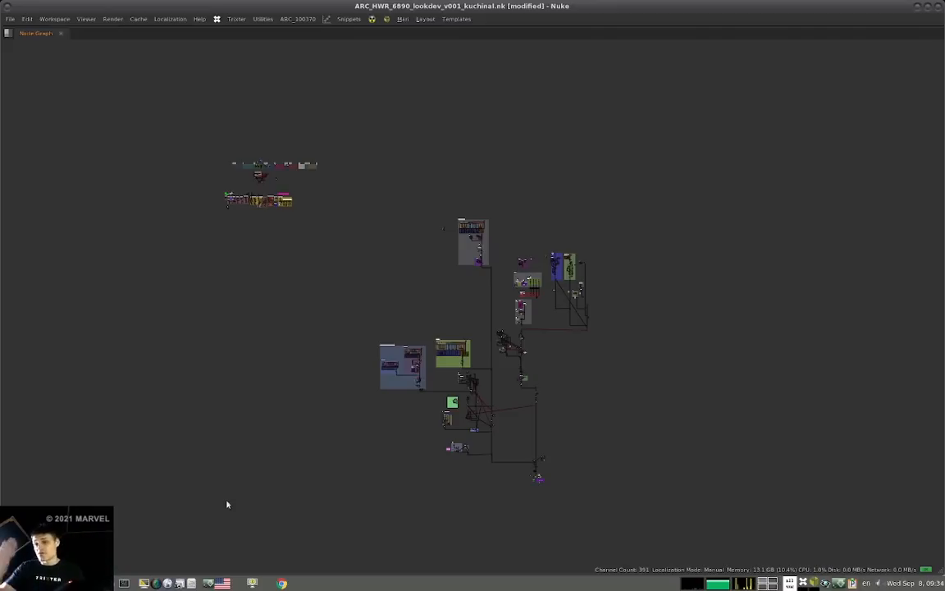
- Switch to the ARC_HWR_6890_bg_v012 script and view its entire node layout for comparison
key("alt+Tab")
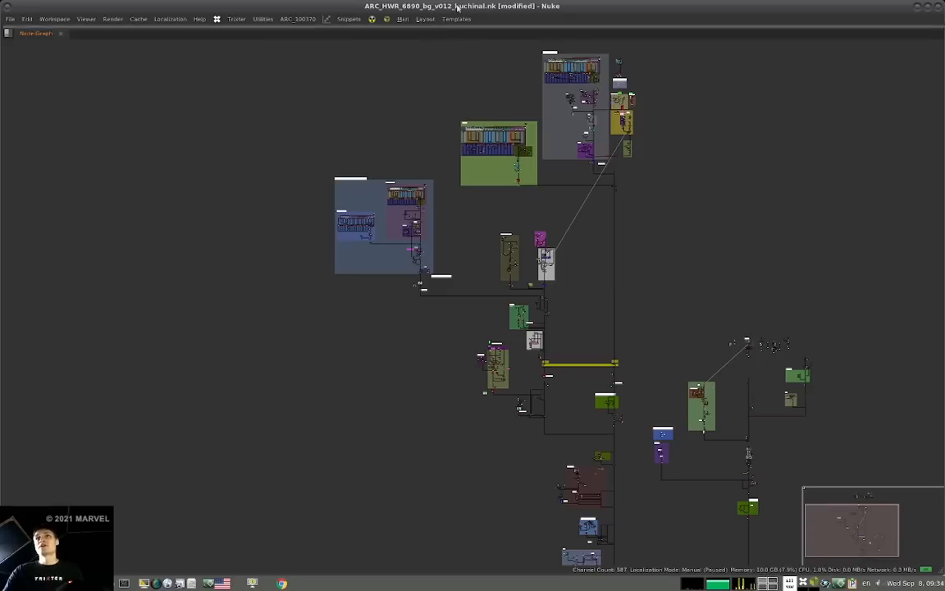
middle_click_drag(340, 430, 386, 404)
scroll(354, 422, "down", 3)
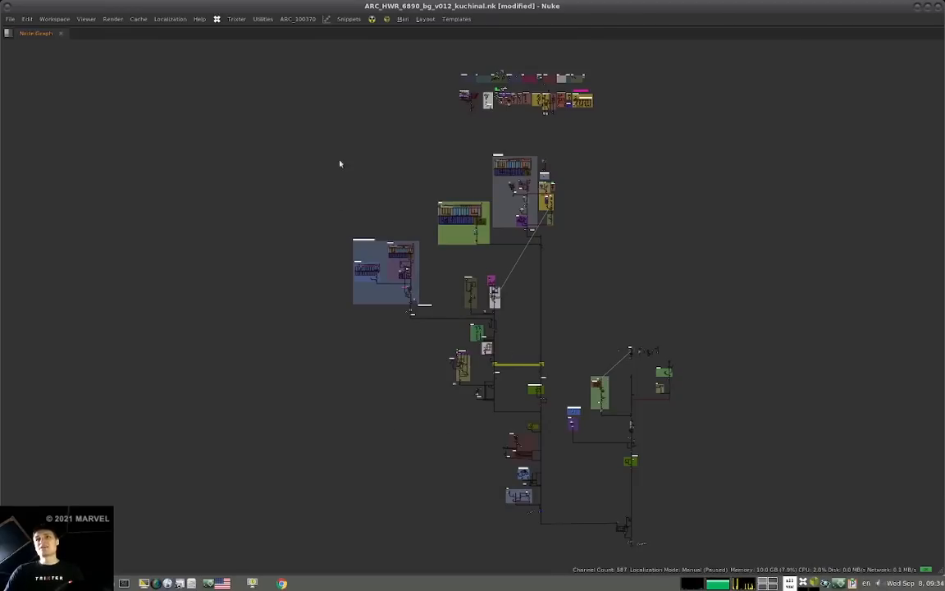
- Select the blue western group, the green group and the grey upper group in turn to inspect their hidden links
middle_click_drag(458, 439, 466, 445)
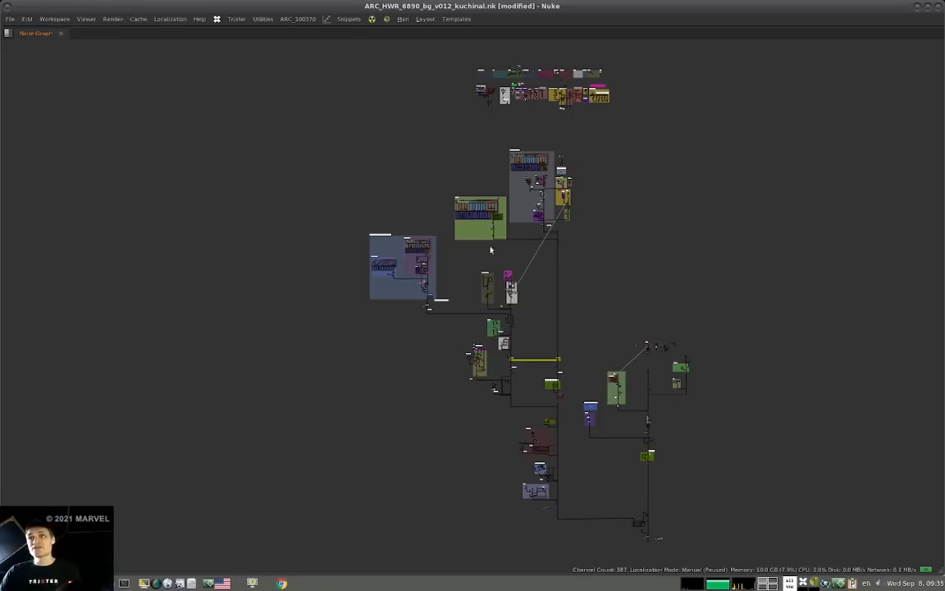
left_click_drag(332, 214, 441, 347)
left_click_drag(440, 179, 502, 243)
left_click(626, 228)
left_click_drag(510, 141, 601, 227)
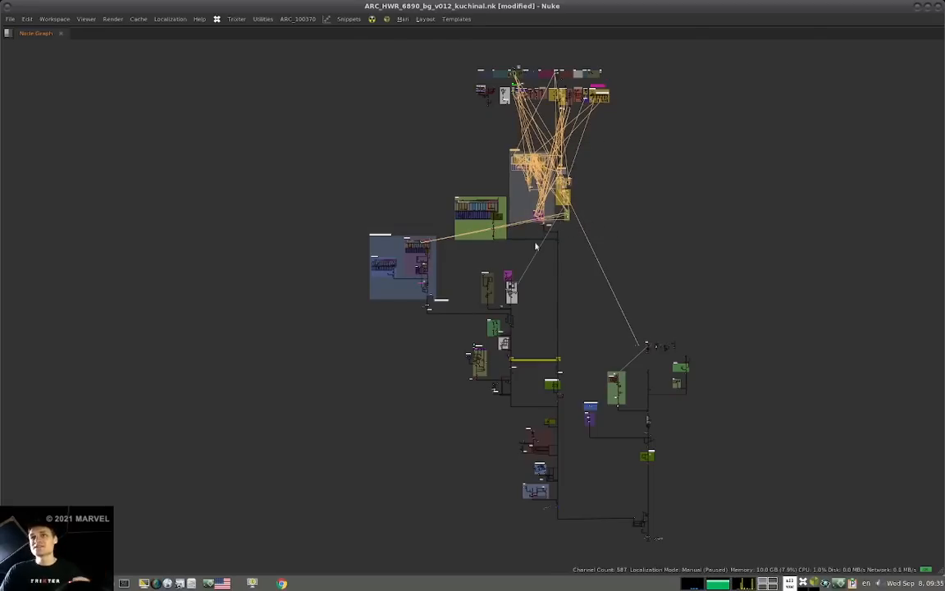
- Select the olive and white groups, and the lower olive group beside the left branch, to inspect their hidden links
left_click_drag(469, 259, 538, 309)
left_click(540, 290)
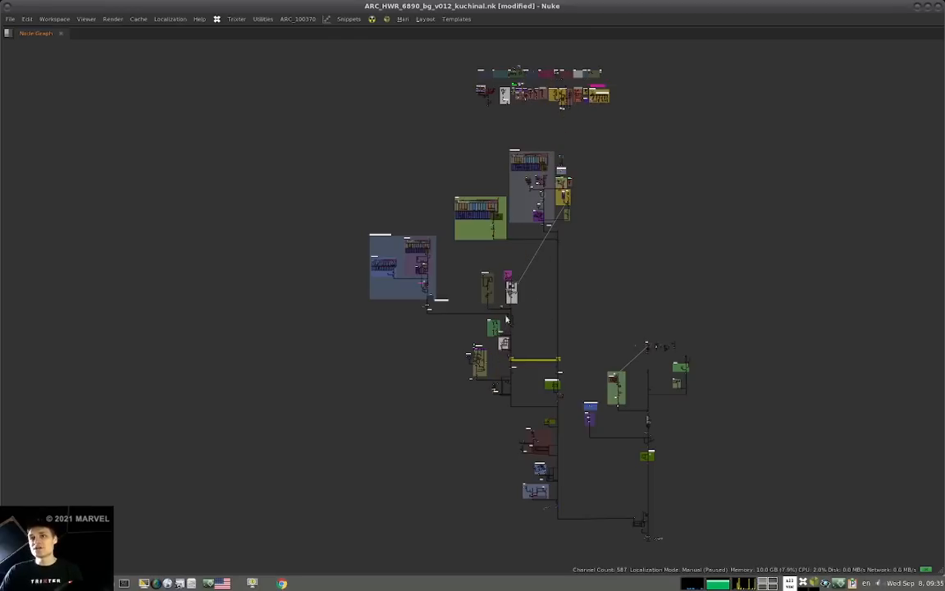
left_click_drag(447, 338, 491, 382)
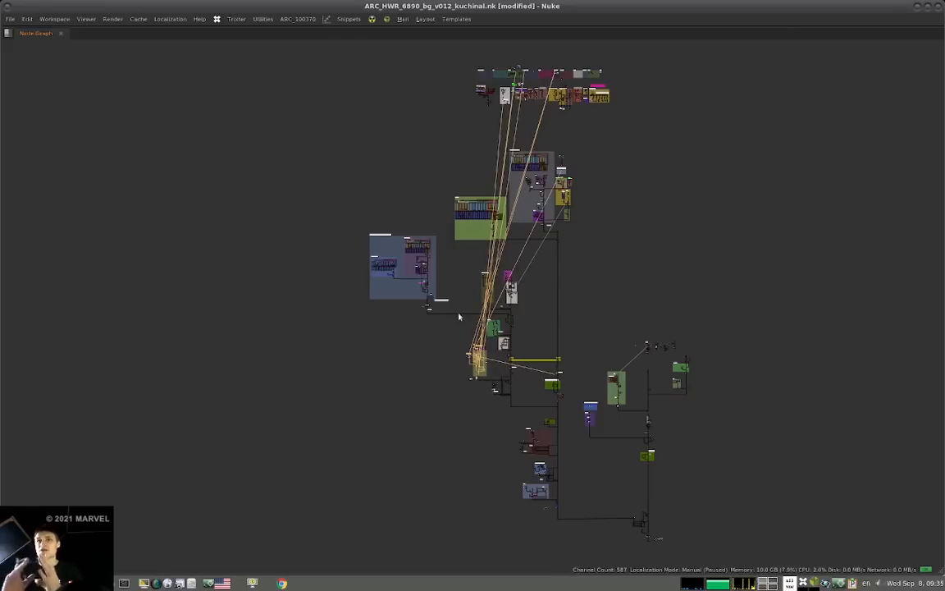
left_click(601, 229)
- Examine how the grey, green and blue groups feed the main streams of the bg_v012 script, up close and as a whole layout
scroll(529, 259, "up", 10)
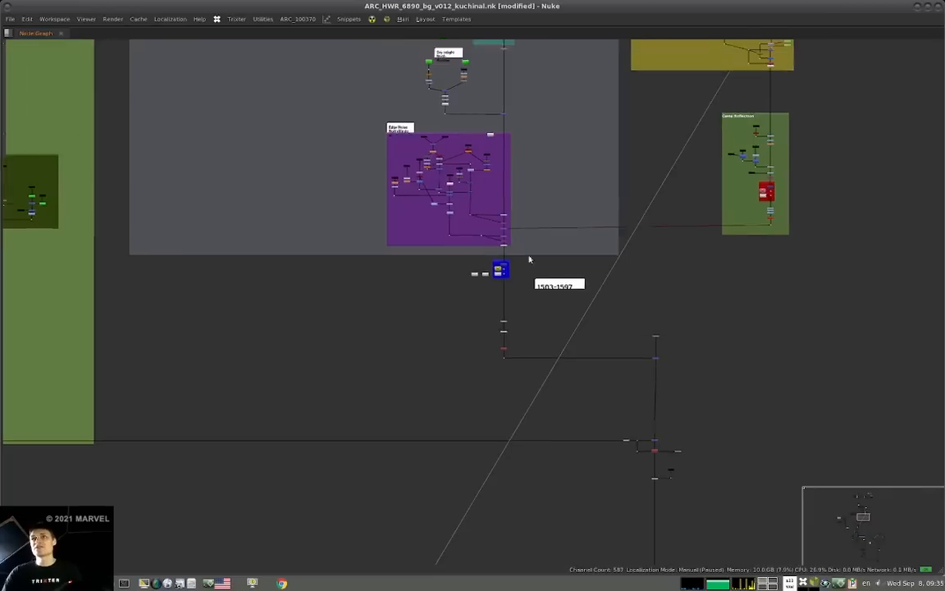
middle_click_drag(529, 259, 459, 324)
scroll(472, 282, "down", 2)
middle_click_drag(471, 283, 551, 280)
scroll(466, 336, "down", 5)
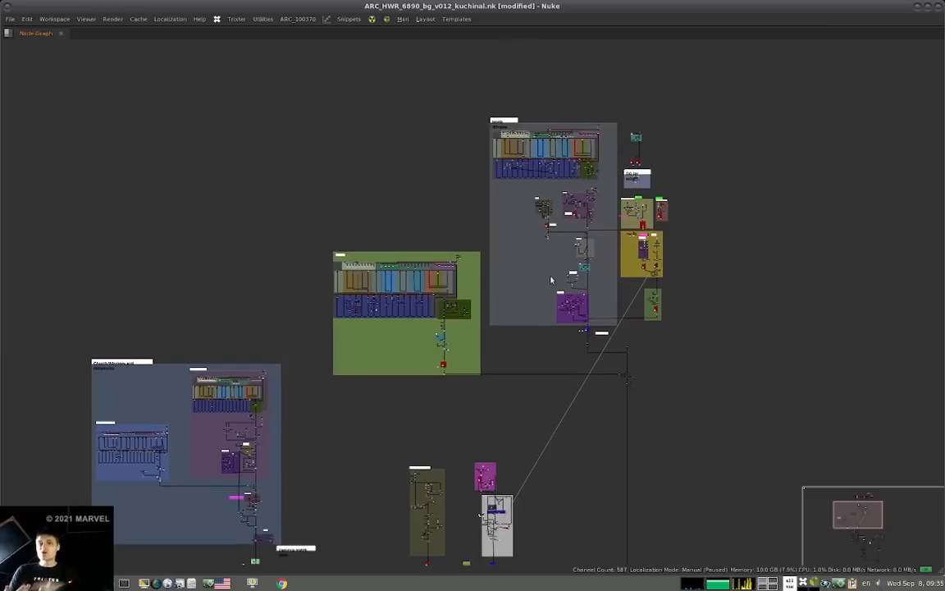
middle_click_drag(342, 440, 388, 329)
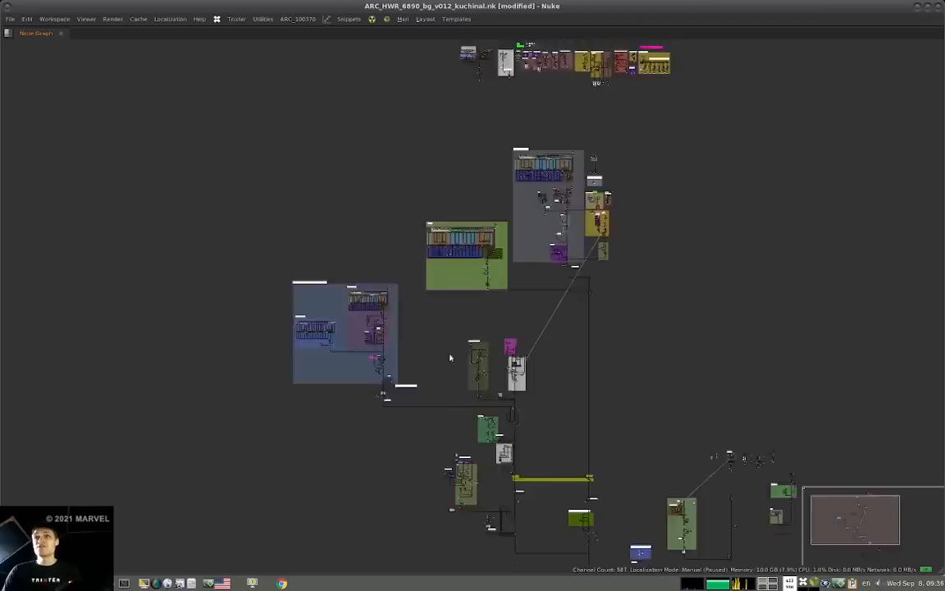
scroll(449, 359, "down", 8)
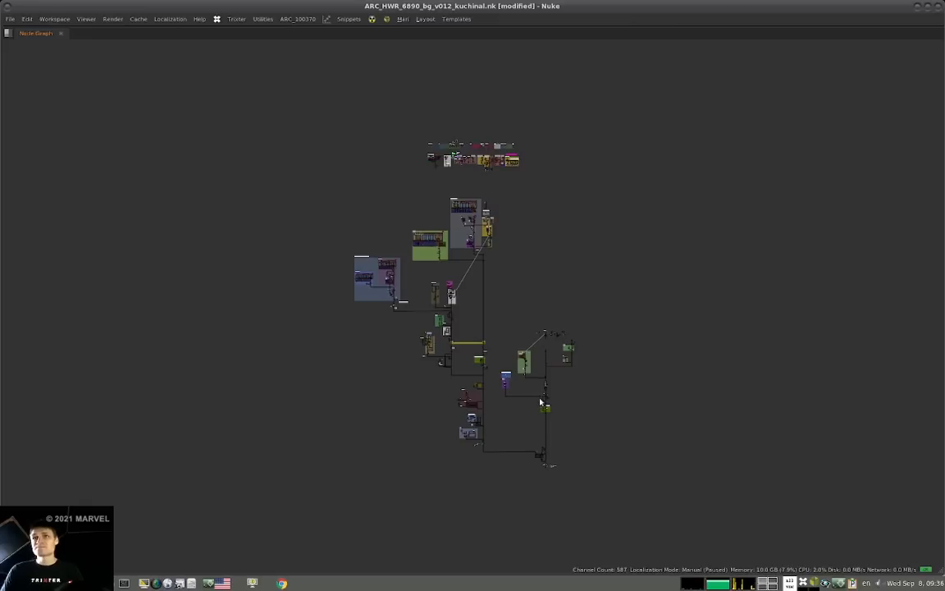
scroll(574, 400, "up", 2)
middle_click_drag(550, 408, 584, 435)
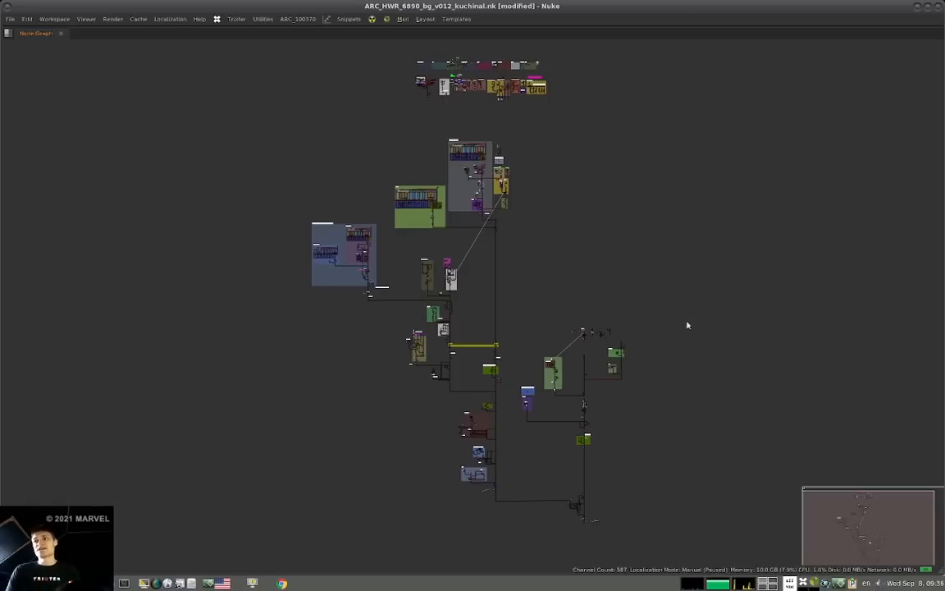
- Switch to the ARC_HWR_6890_sky_v044 script and on to ARC_HWR_6890_sky_v001 for comparison
key("ctrl+alt+Left")
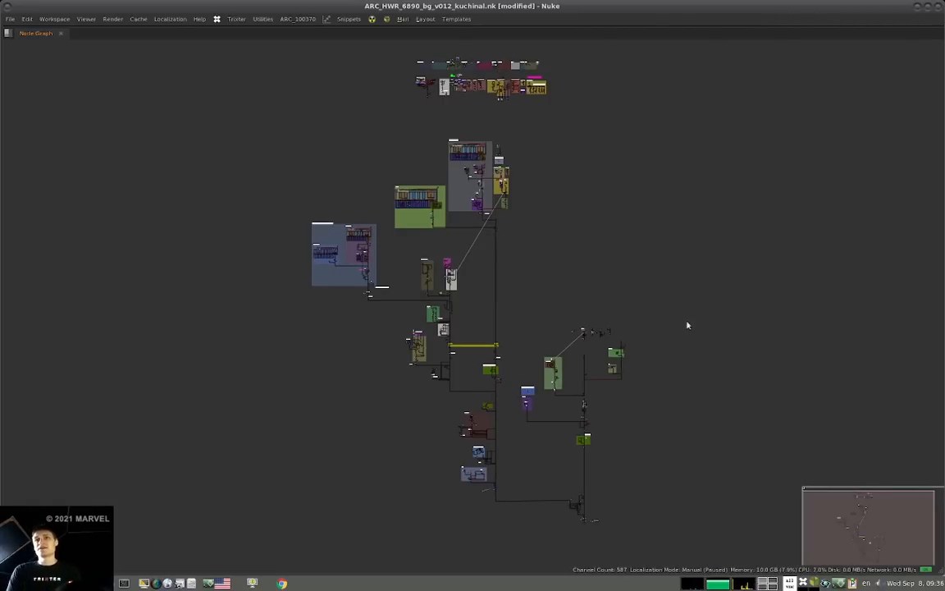
key("ctrl+alt+Right")
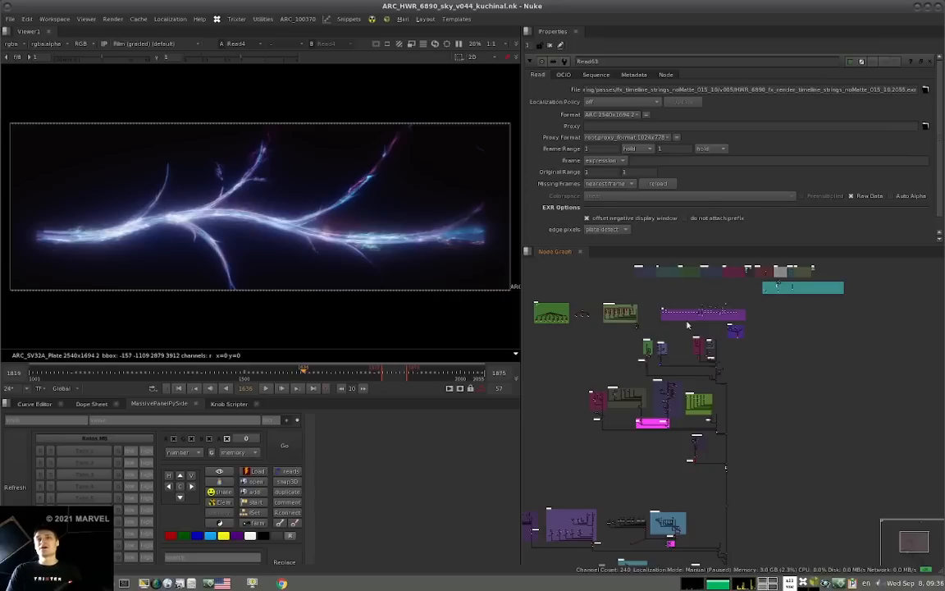
key("alt+Tab")
key("alt+Tab")
key("alt+Tab")
key("alt+Tab")
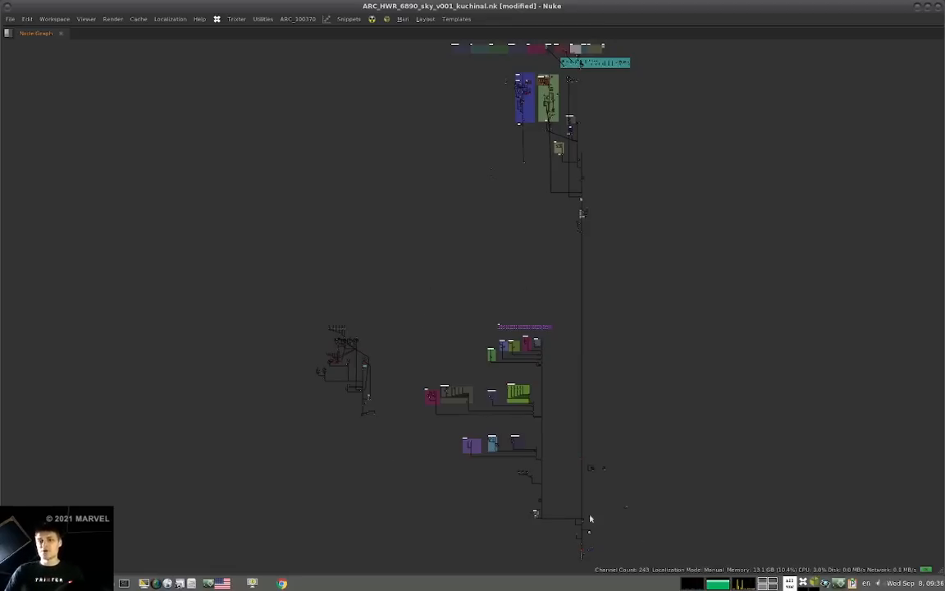
- Locate the isolated cluster of ungrouped nodes in the sky_v001 script and select all of it to check for hidden links
scroll(354, 371, "up", 5)
scroll(459, 366, "up", 5)
scroll(485, 359, "down", 5)
scroll(500, 337, "up", 5)
mouse_move(548, 342)
middle_mouse_down()
mouse_move(536, 316)
mouse_move(539, 325)
middle_mouse_up()
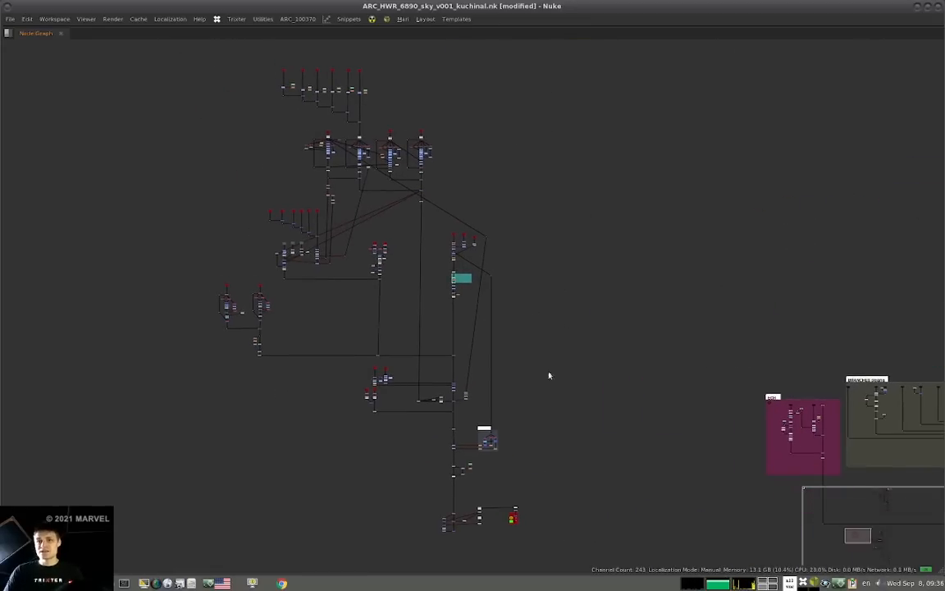
left_click_drag(185, 55, 582, 542)
left_click(608, 525)
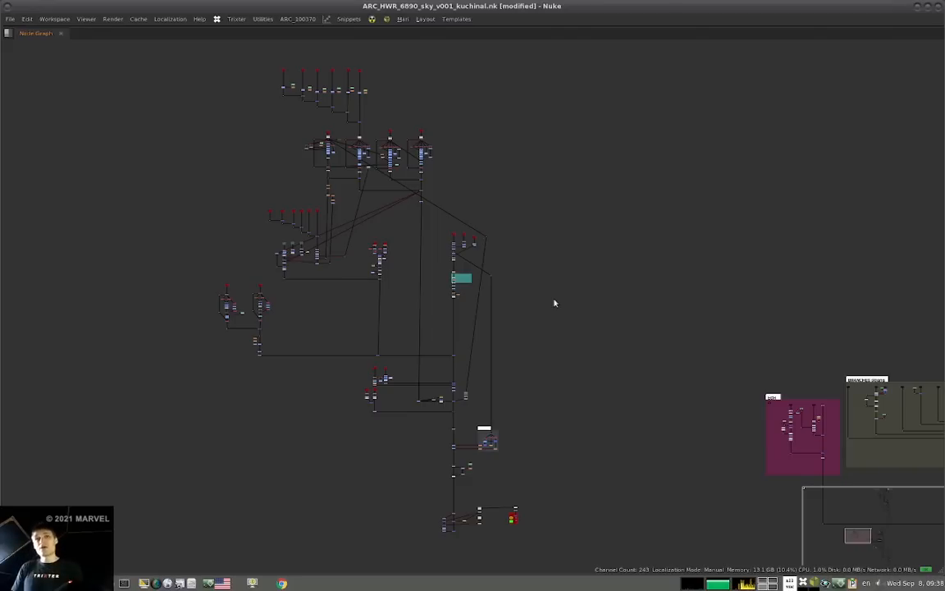
- Select the row of five Shuffle nodes beneath Unpremult7 to inspect their connections
middle_click_drag(358, 147, 462, 154, "alt")
left_click_drag(517, 152, 260, 187)
left_click_drag(519, 145, 269, 144)
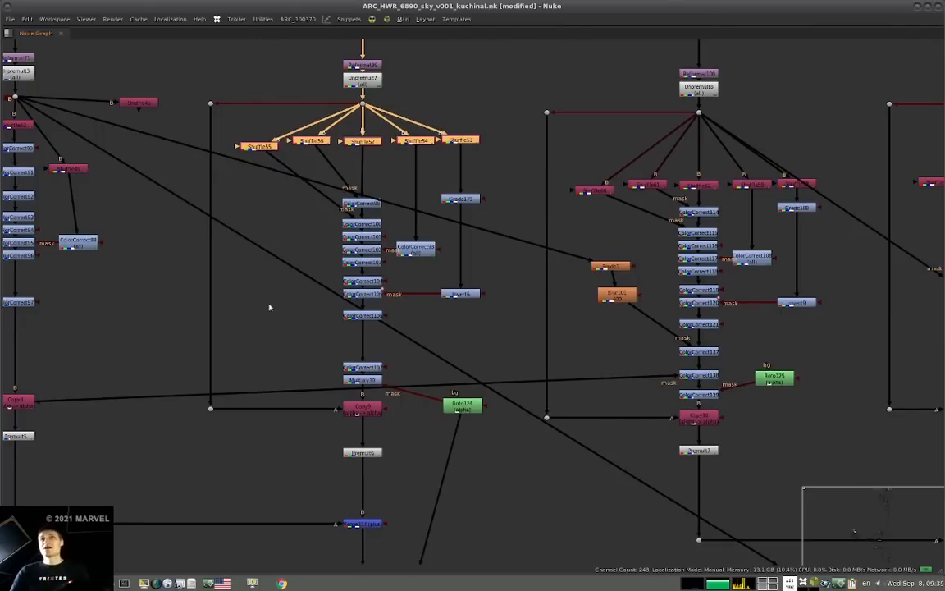
- Shift several ColorCorrect nodes and Multiply30 sideways out of the stream beneath Unpremult7 to demonstrate a staggered layout
left_click(290, 233)
left_click_drag(359, 237, 289, 234)
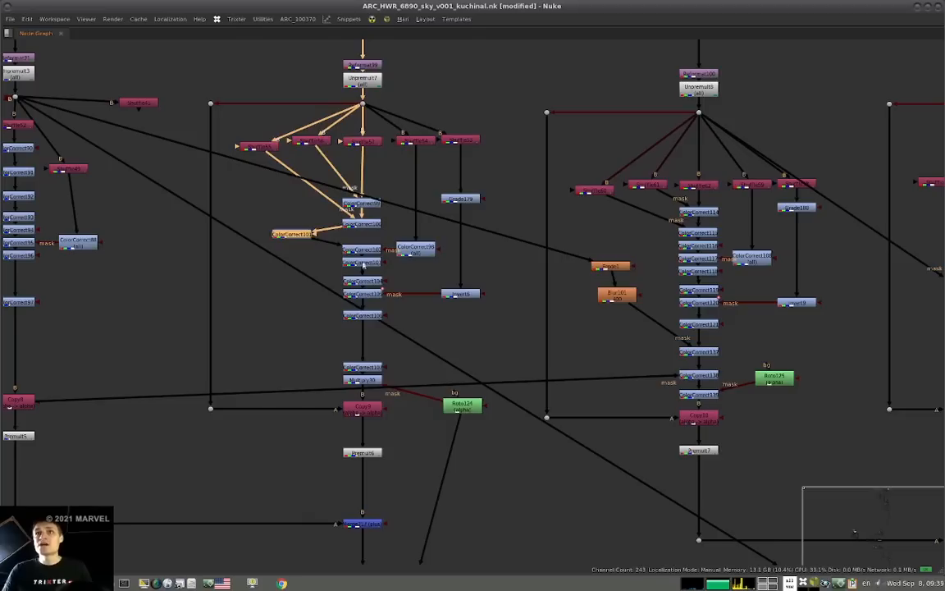
left_click_drag(363, 265, 305, 259)
left_click_drag(370, 283, 279, 283)
left_click_drag(375, 318, 290, 321)
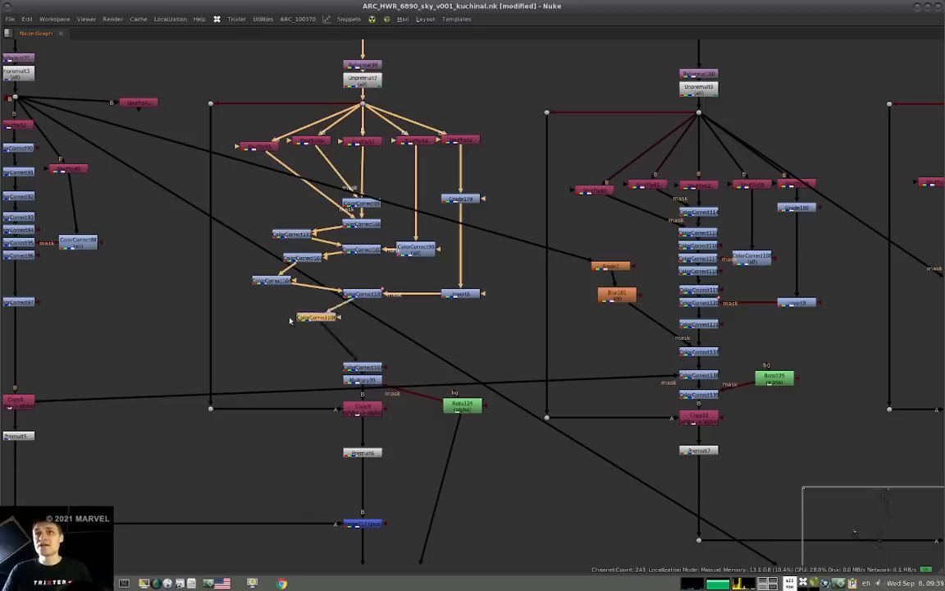
left_click_drag(368, 370, 280, 370)
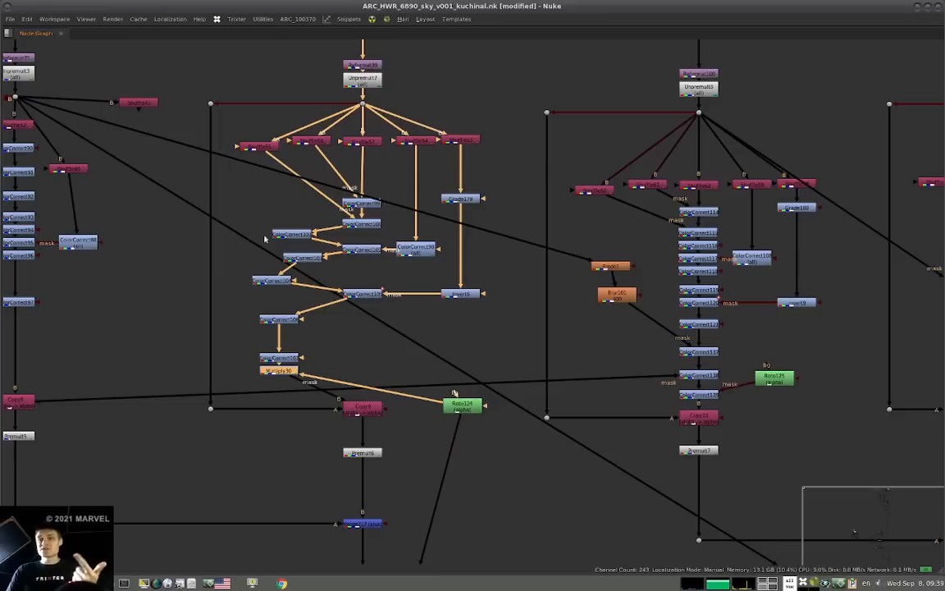
- Move the staggered ColorCorrect nodes and Multiply30 back into one straight vertical stream above the Copy node
left_click_drag(312, 237, 376, 242)
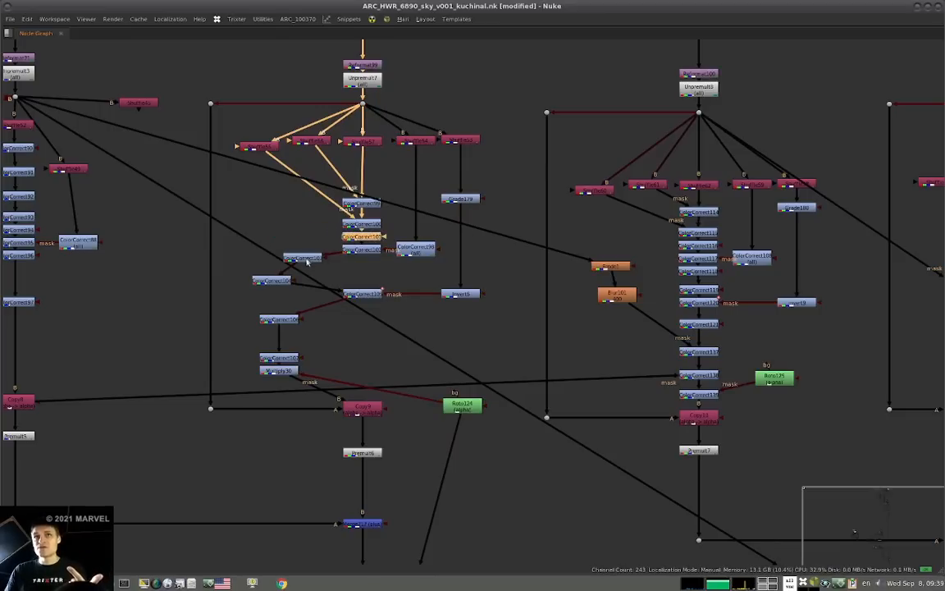
left_click_drag(306, 260, 365, 264)
left_click_drag(287, 280, 377, 275)
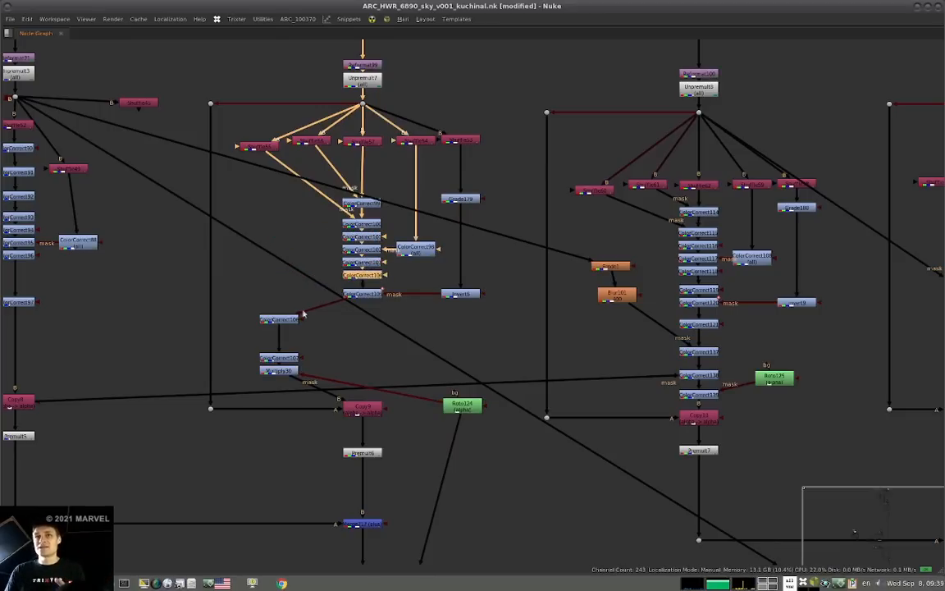
left_click_drag(250, 307, 370, 378)
left_click(447, 332)
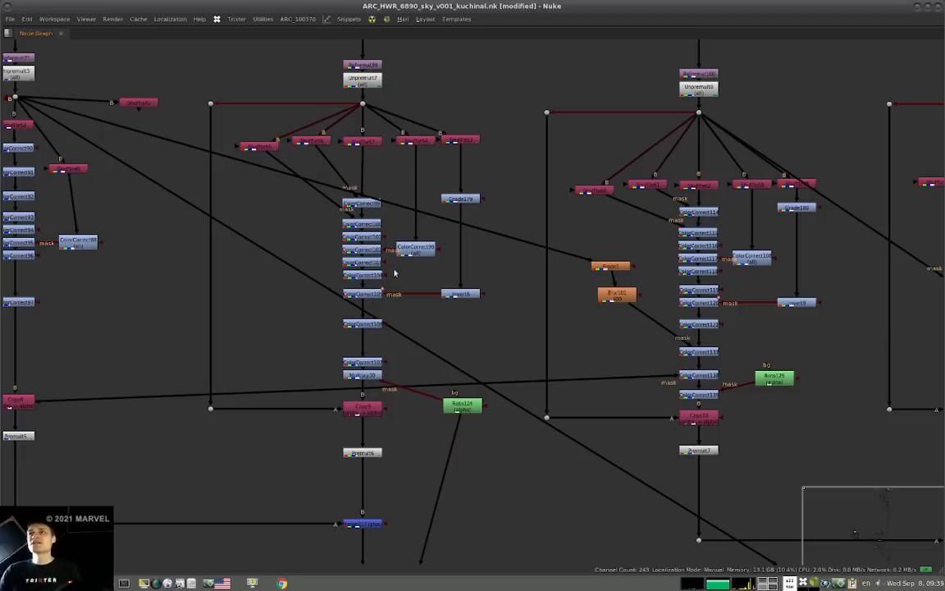
- Trace the long diagonal connections between the correction stacks and select the lower-left node fed by the green Roto
scroll(371, 270, "down", 10)
scroll(342, 268, "down", 2)
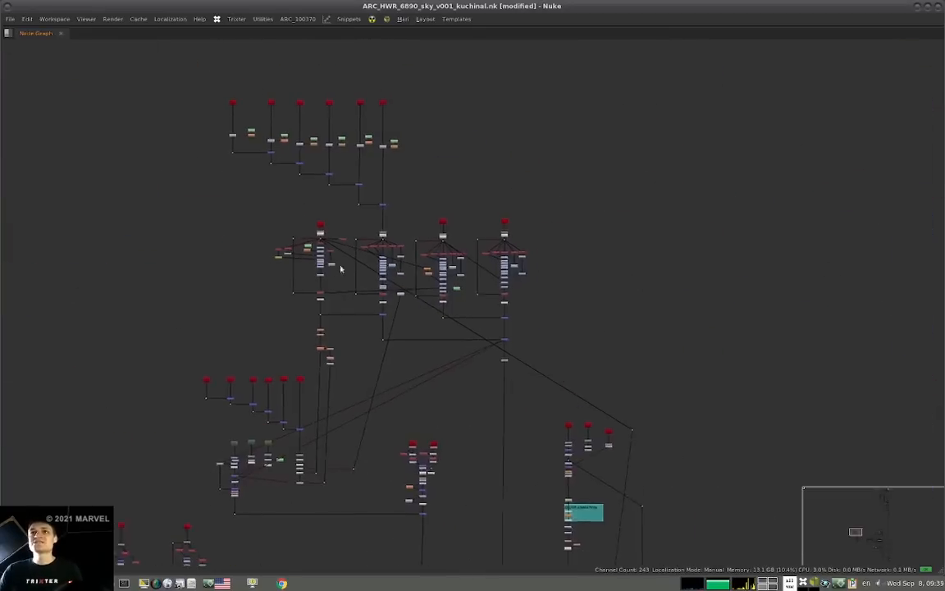
middle_click_drag(341, 268, 314, 270)
middle_click_drag(419, 400, 394, 364)
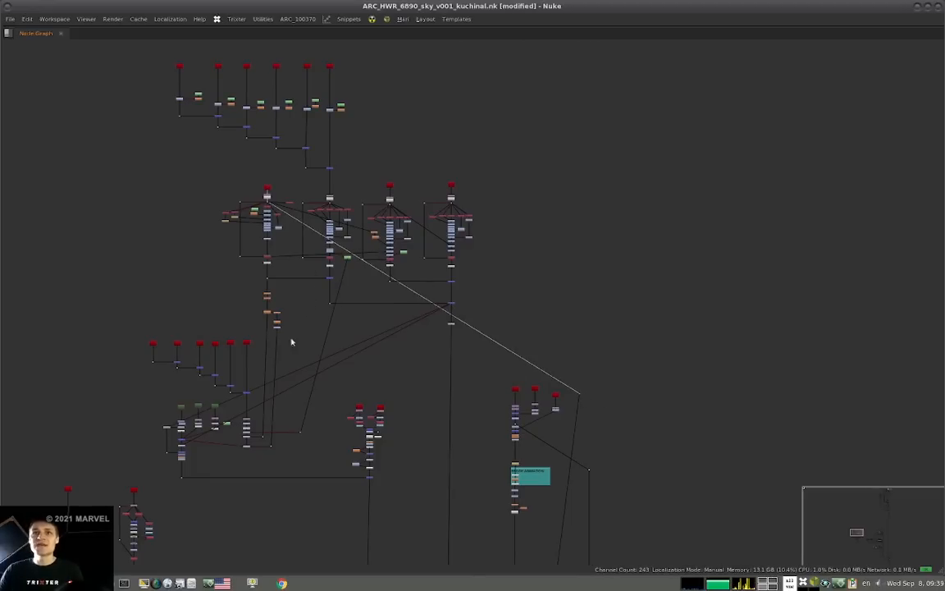
middle_click_drag(261, 438, 269, 425)
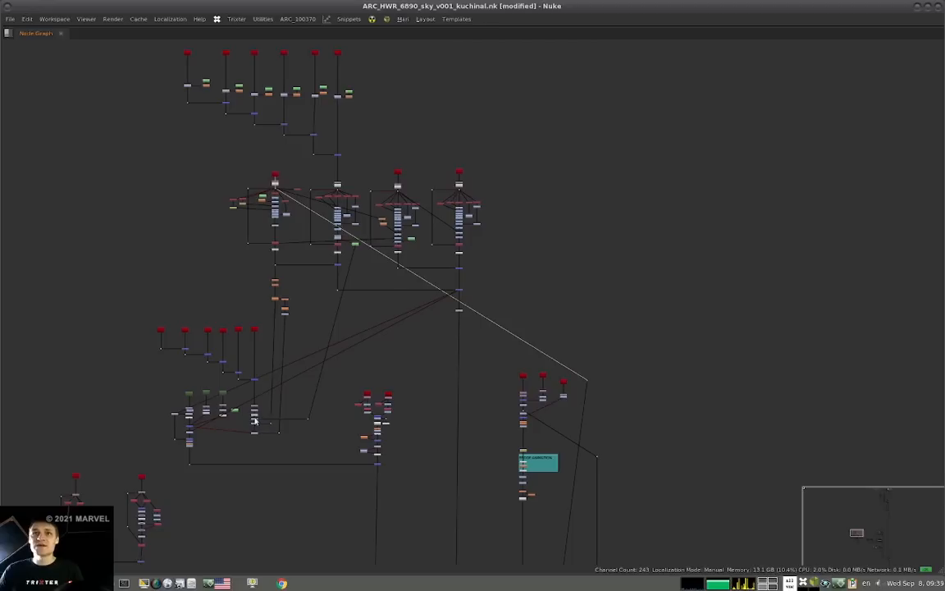
left_click(256, 422)
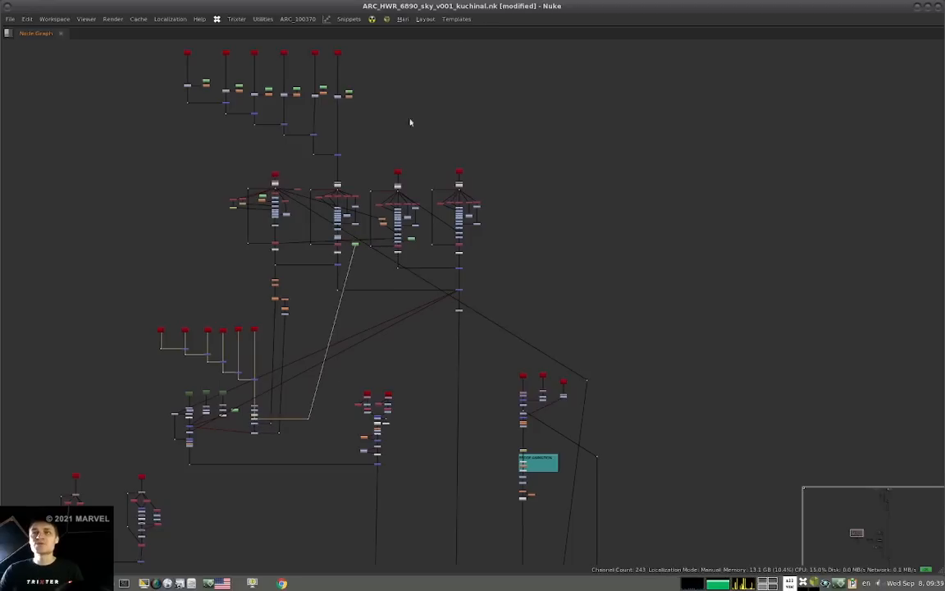
- Examine the cross-connections between the four parallel correction stacks, checking the nodes of the two easternmost ones
scroll(349, 154, "down", 4)
scroll(348, 154, "down", 1)
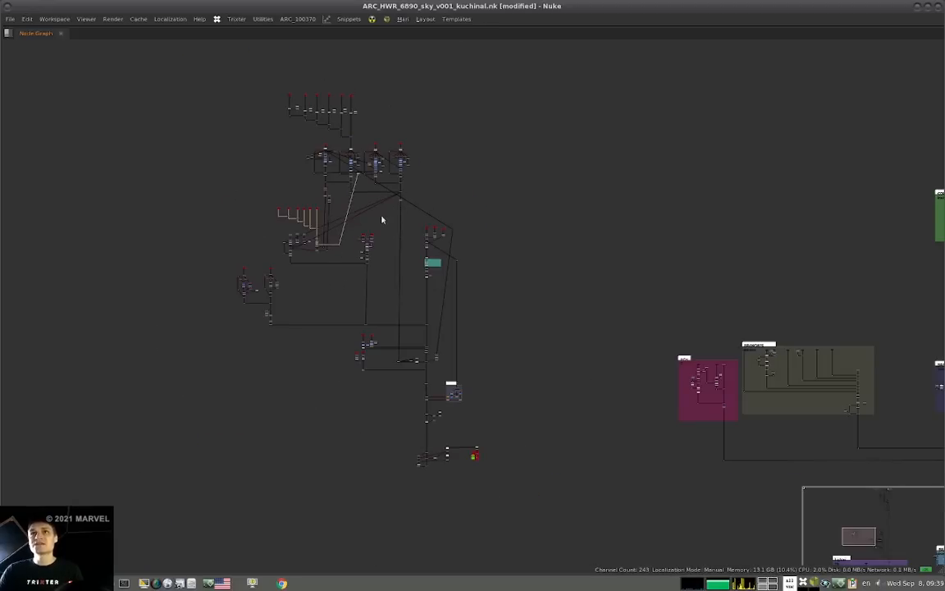
middle_click_drag(382, 219, 370, 247)
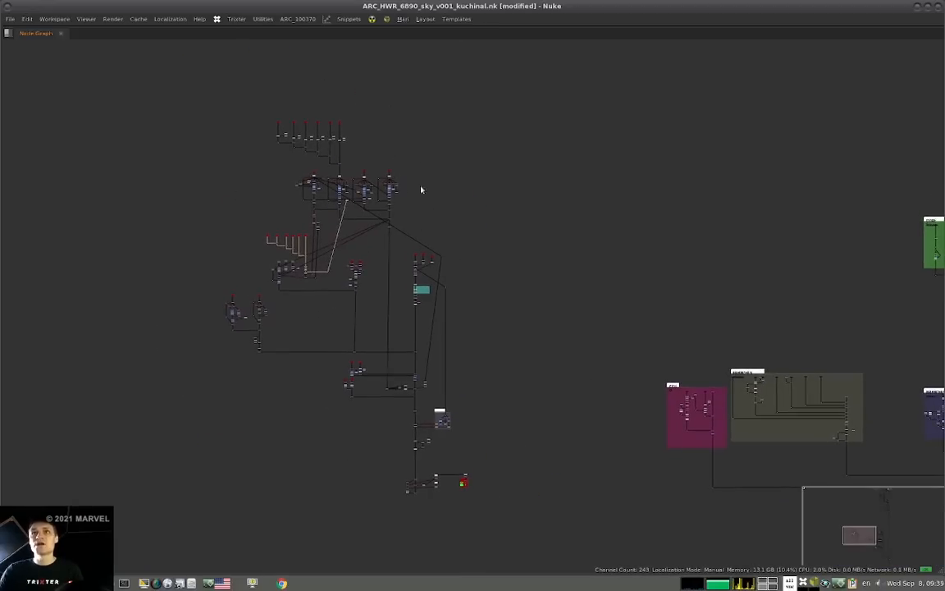
scroll(395, 200, "up", 8)
scroll(412, 211, "down", 1)
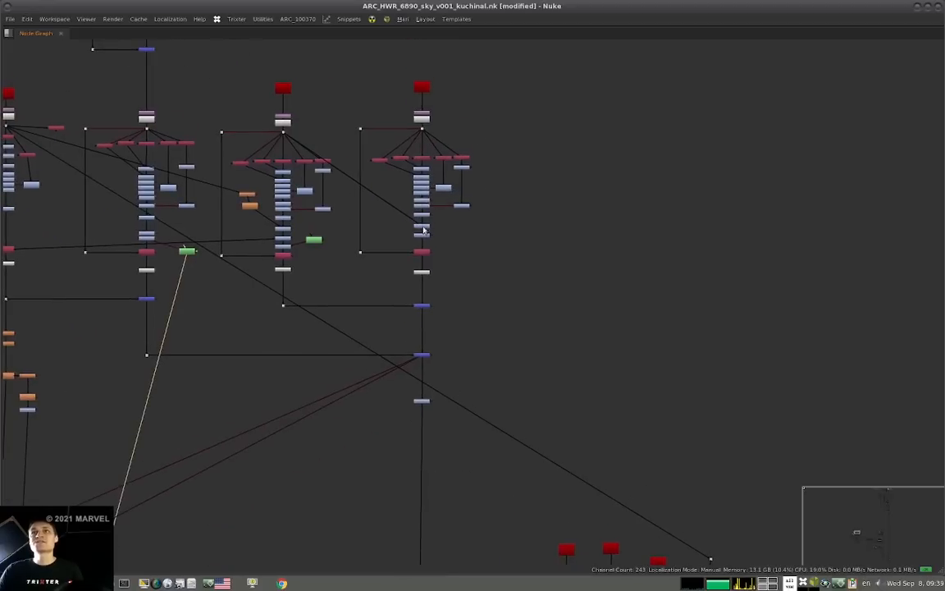
mouse_move(406, 228)
left_mouse_down()
mouse_move(290, 135)
mouse_move(433, 220)
mouse_move(426, 229)
left_mouse_up()
left_click(307, 68)
left_click_drag(265, 70, 307, 150)
middle_click_drag(286, 157, 405, 165)
scroll(308, 170, "down", 3)
- Move the westernmost correction stack further away from its neighbours and select the lower-left node to trace its upstream connections
left_click_drag(248, 112, 114, 234)
left_click_drag(207, 223, 110, 221)
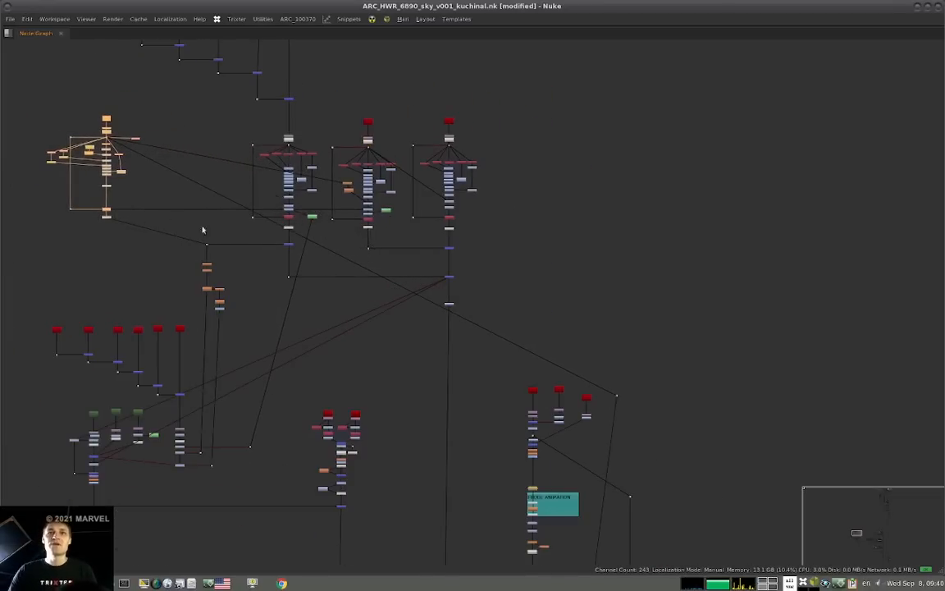
left_click(180, 453)
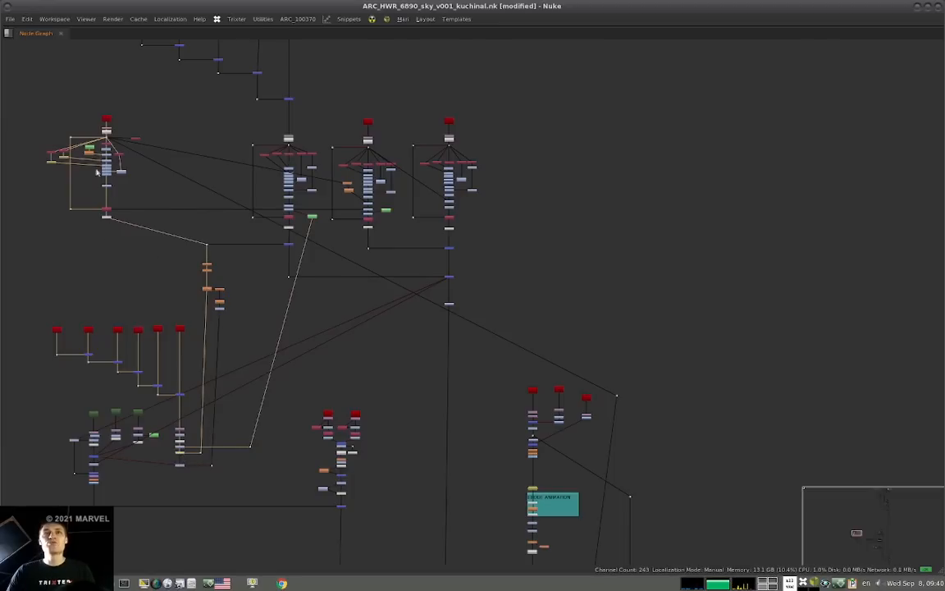
- Move the Read node of the upper far-left branch slightly up and that branch's last node slightly down
left_click_drag(37, 98, 158, 263)
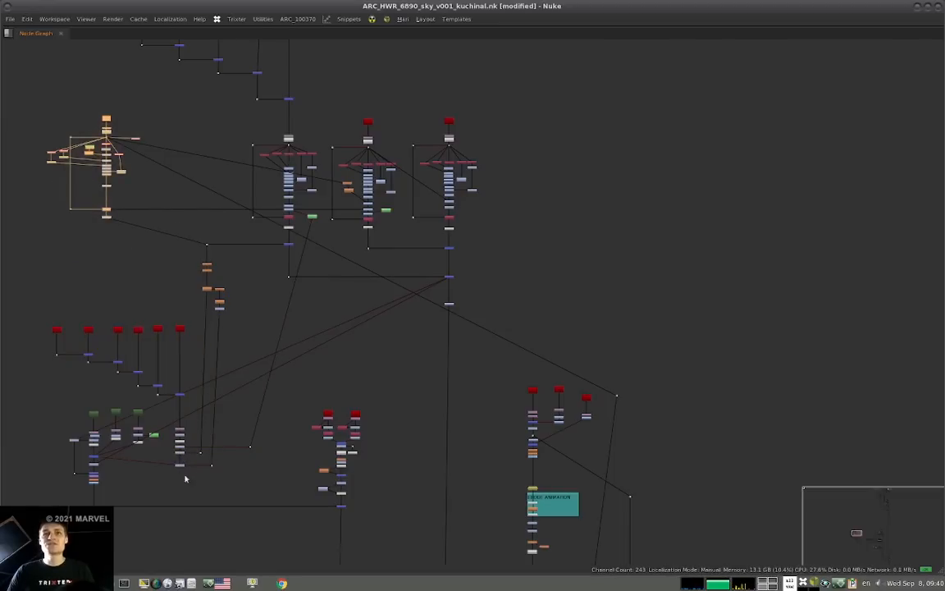
left_click(105, 238)
left_click_drag(106, 218, 106, 224)
left_click(103, 120)
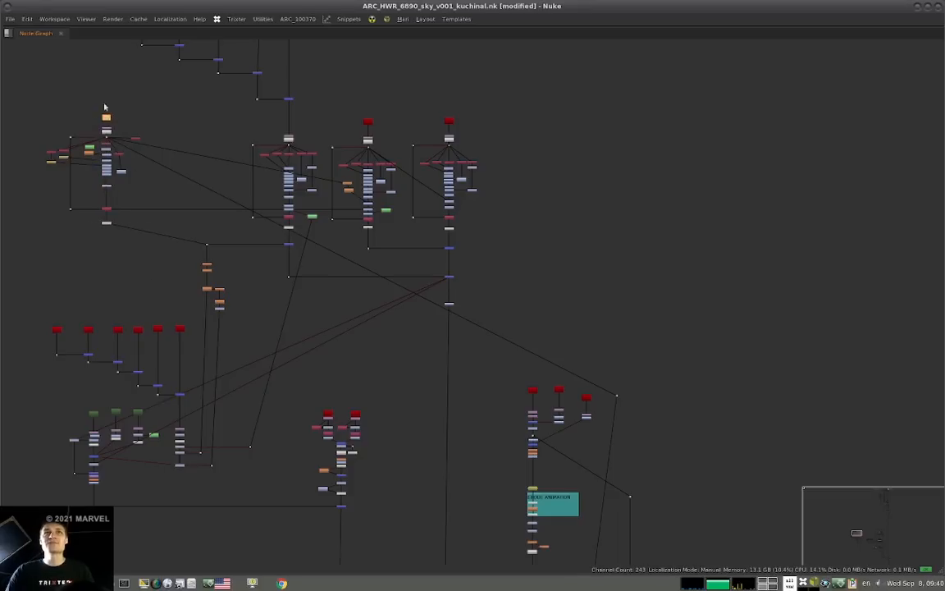
mouse_move(100, 108)
left_mouse_down()
mouse_move(93, 103)
mouse_move(105, 116)
left_mouse_up()
- Try to rewire the dot below the upper far-left branch directly to the branch's Read node
left_click_drag(114, 228, 110, 114)
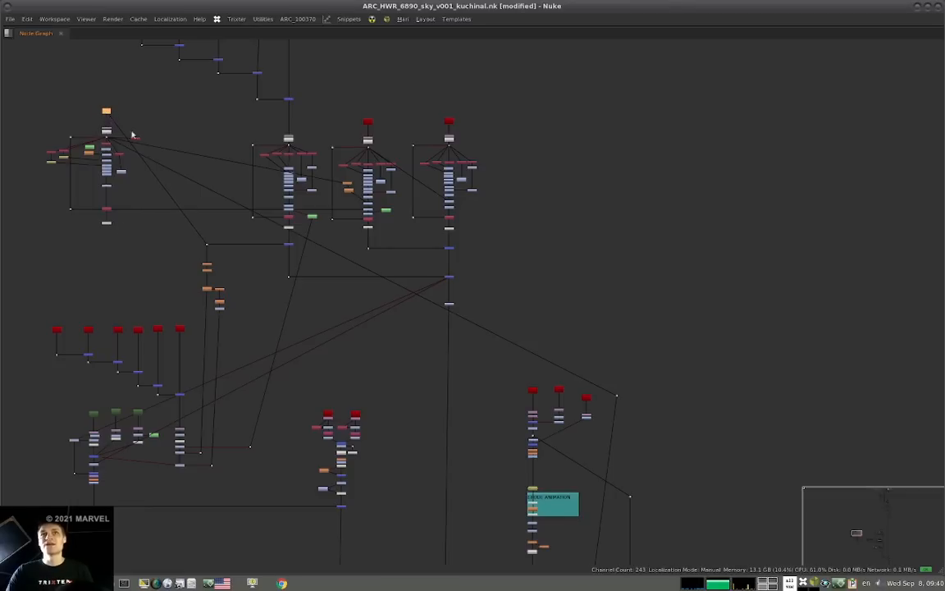
left_click(160, 248)
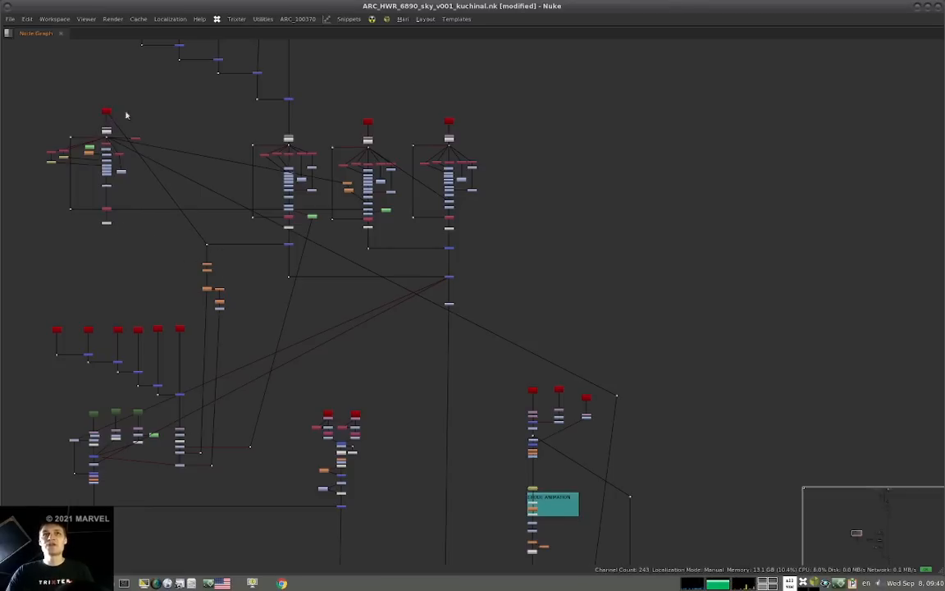
left_click_drag(160, 100, 16, 237)
left_click(180, 457)
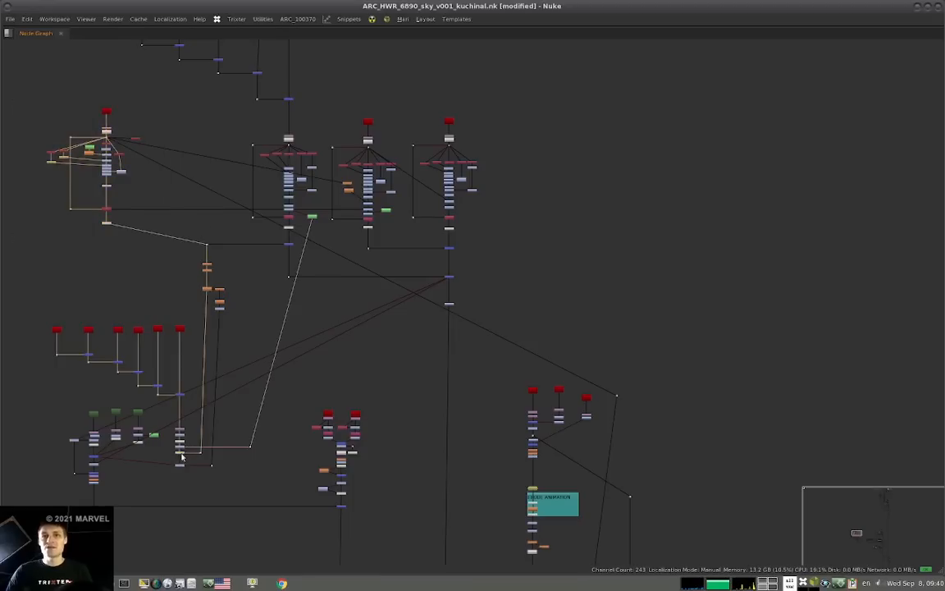
- Color the Read node on top of the rightmost of the four upper branches light blue
scroll(193, 438, "down", 8)
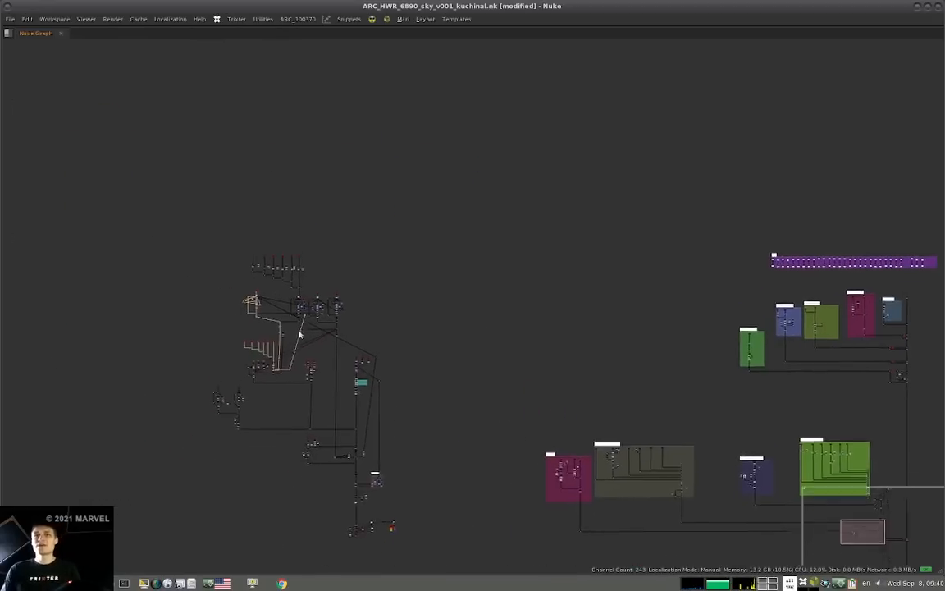
scroll(361, 328, "up", 3)
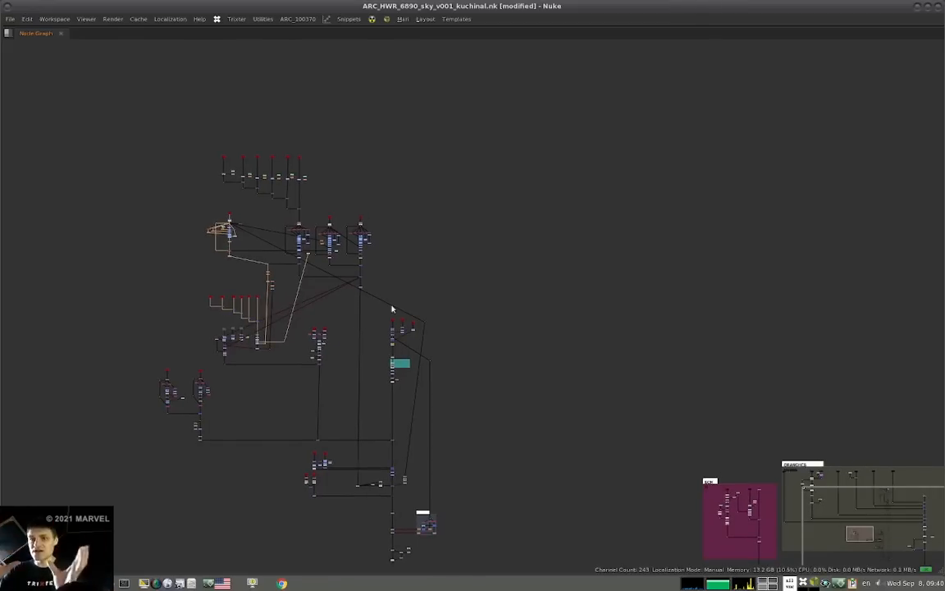
left_click_drag(400, 202, 342, 264)
left_click(368, 215)
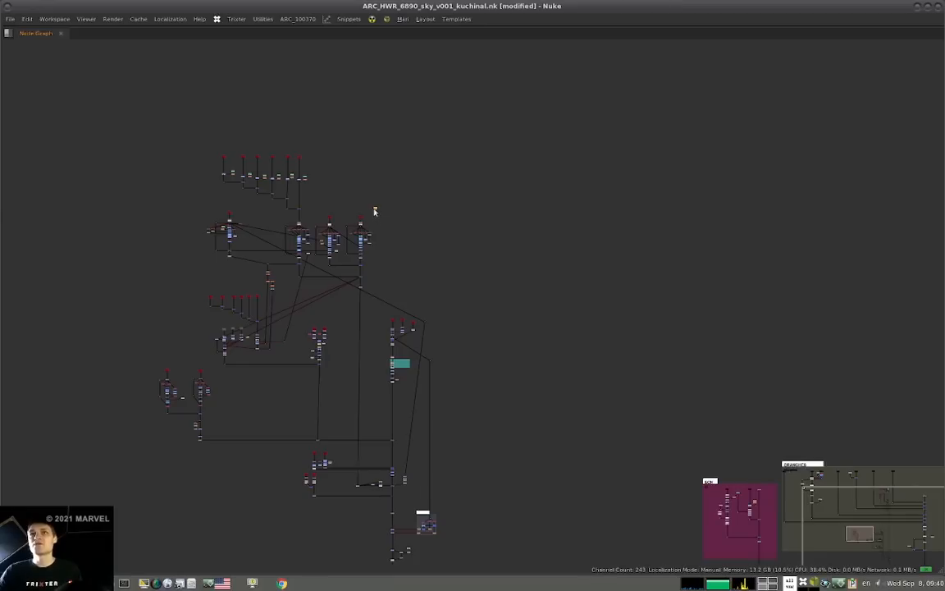
key("space")
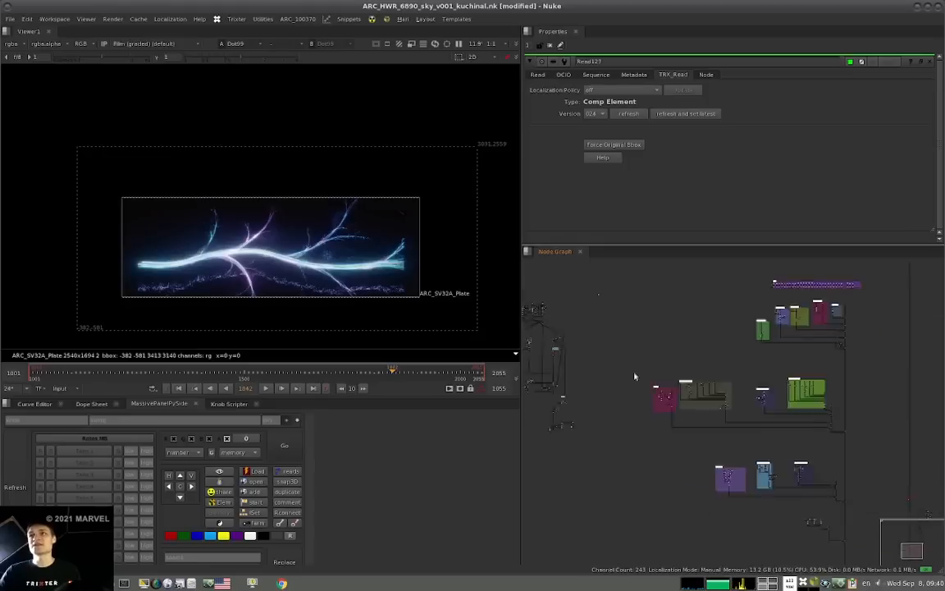
scroll(670, 383, "up", 6)
left_click_drag(676, 370, 641, 387)
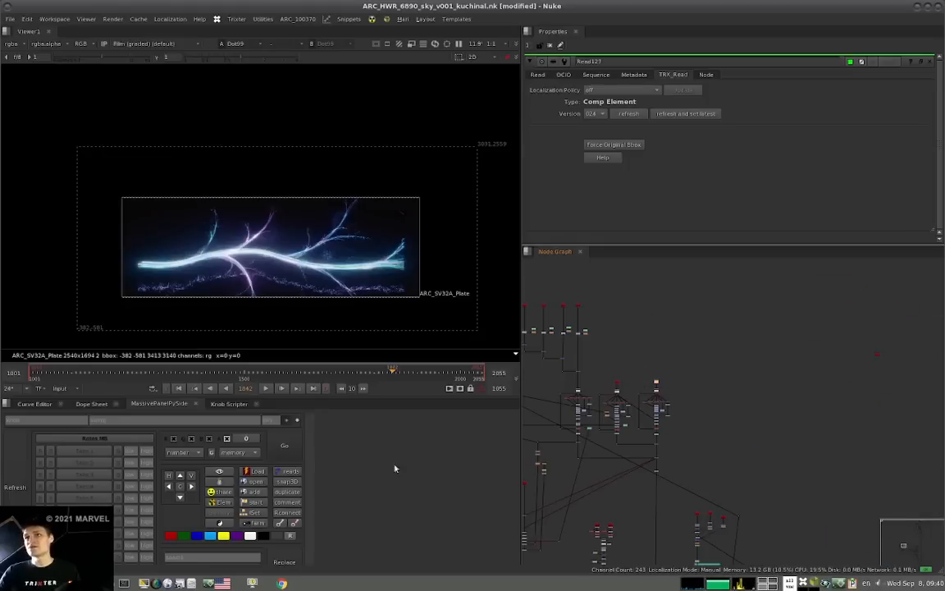
left_click(210, 538)
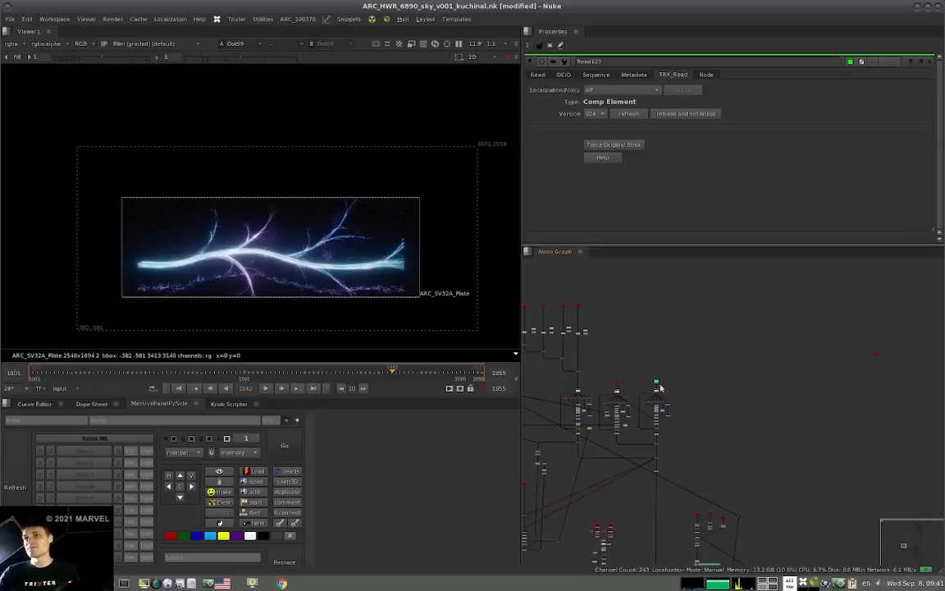
- Look over the unlabelled node cluster, from its upper Read branches down to the lower merges
middle_click_drag(801, 379, 672, 368)
scroll(647, 374, "down", 3)
middle_click_drag(654, 434, 801, 307)
left_click_drag(793, 298, 558, 452)
left_click(682, 399)
scroll(681, 400, "up", 7)
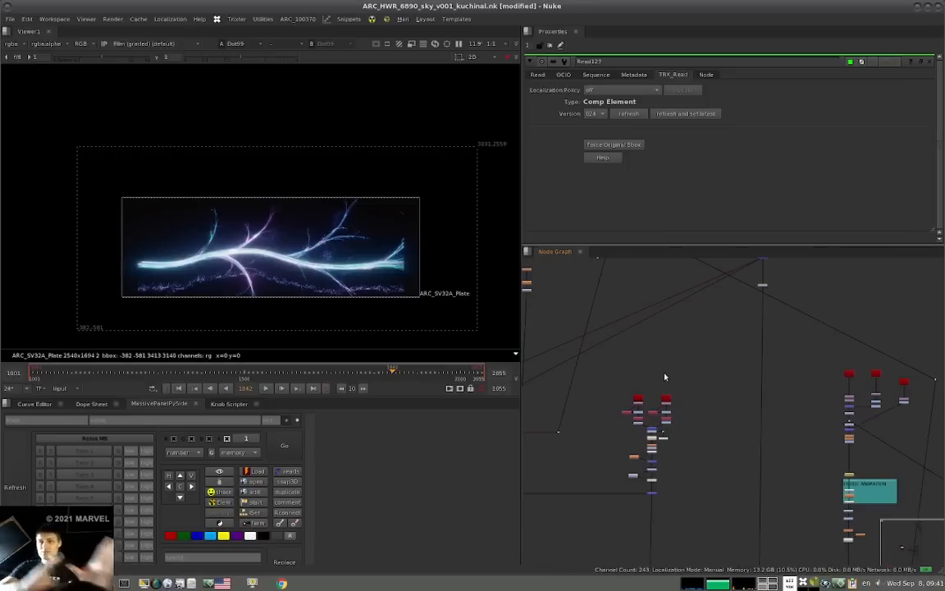
scroll(669, 373, "down", 7)
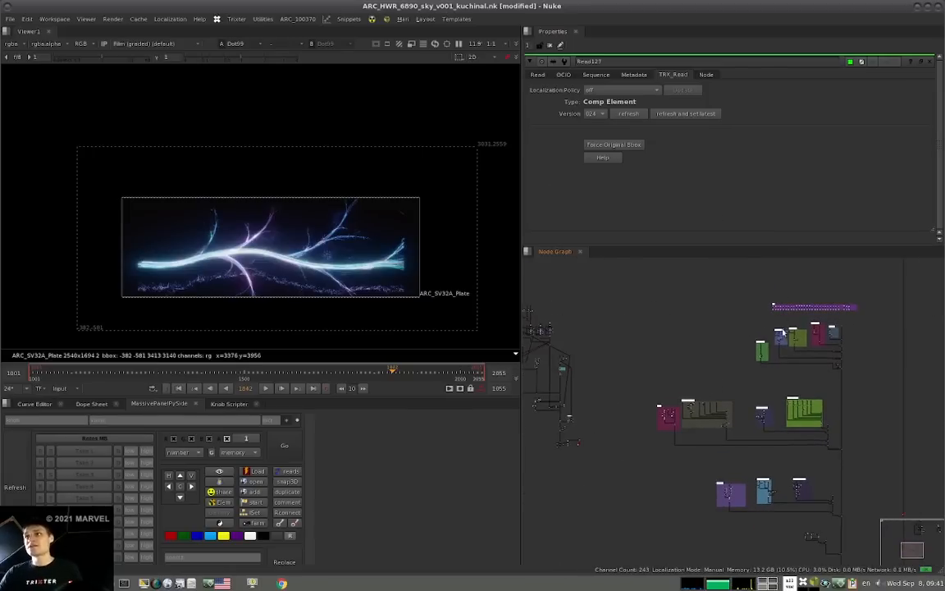
- Maximize the node graph and examine the Read nodes and labelled passes inside the FX backdrop
middle_click_drag(635, 326, 611, 315)
key("space")
scroll(673, 367, "up", 4)
middle_click_drag(709, 361, 435, 226)
left_click_drag(428, 86, 705, 136)
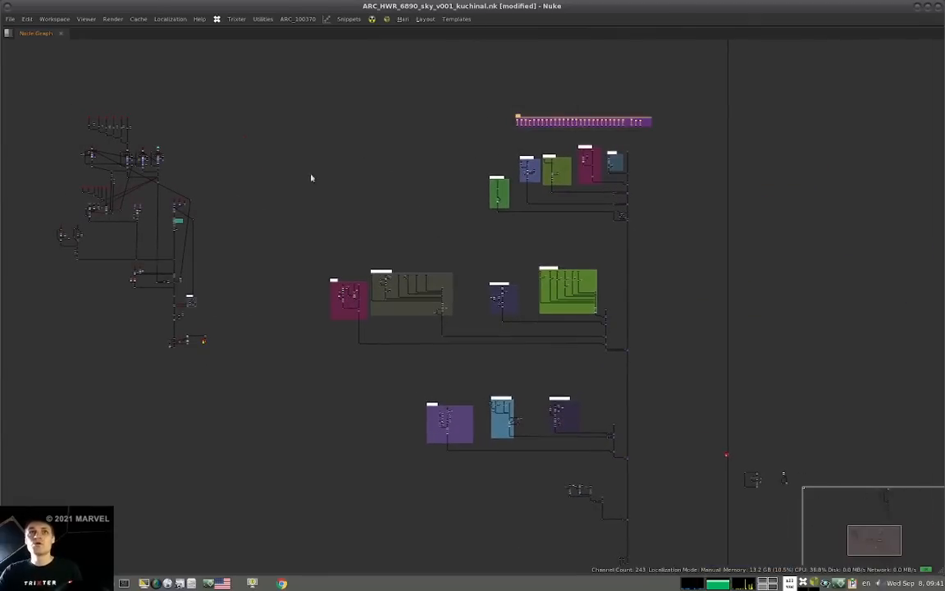
scroll(553, 121, "up", 12)
middle_click_drag(557, 148, 460, 184)
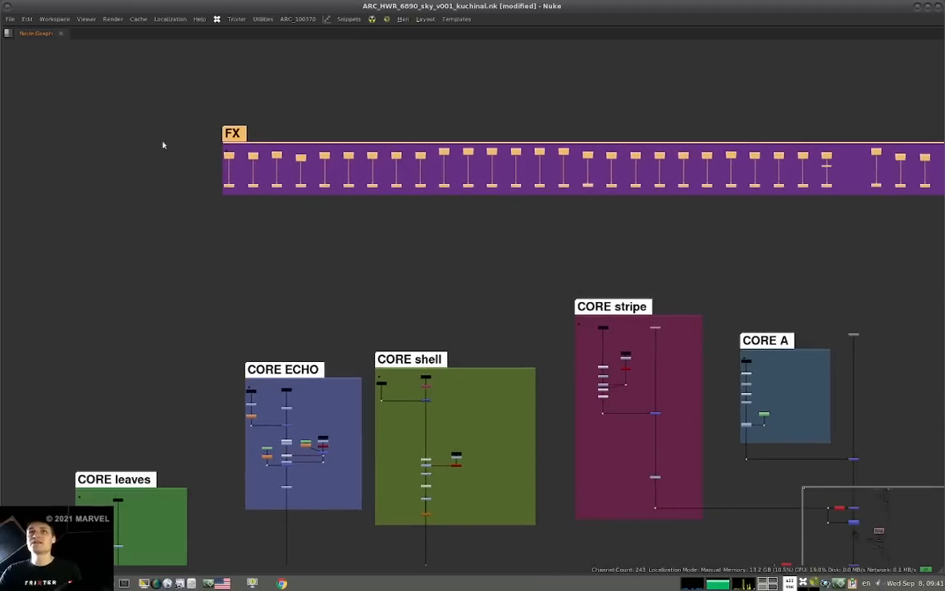
scroll(510, 158, "up", 5)
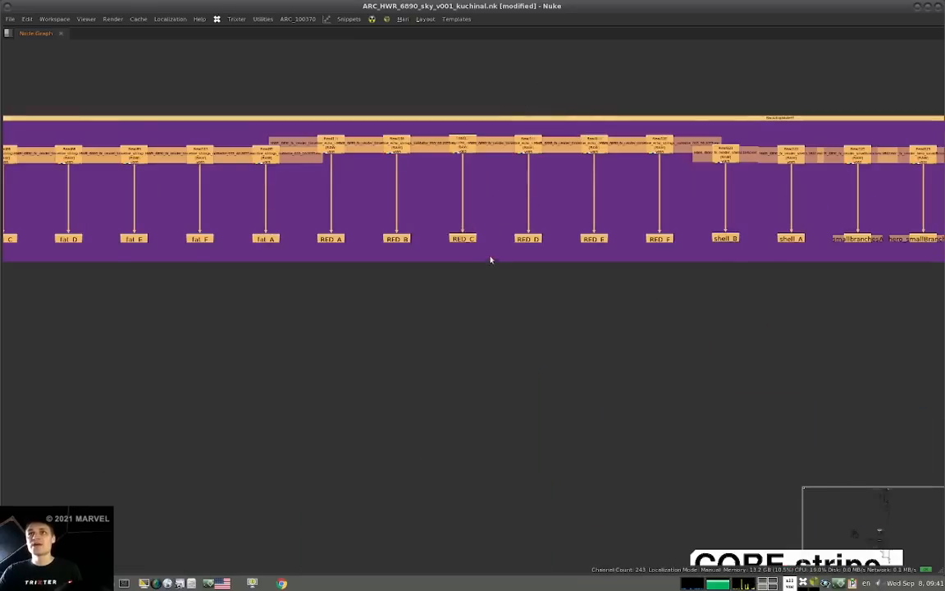
left_click(469, 285)
scroll(545, 240, "down", 5)
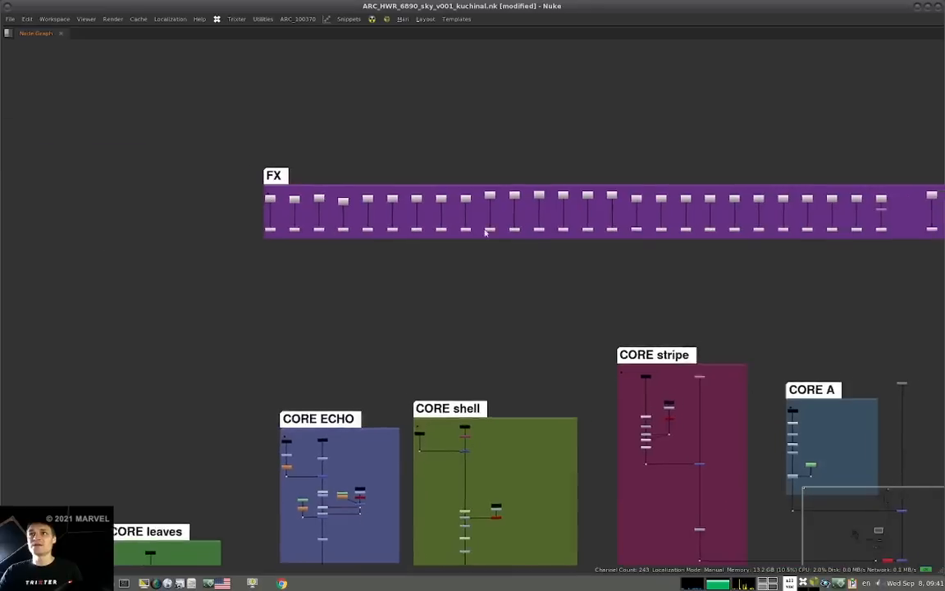
middle_click_drag(485, 232, 435, 235)
scroll(432, 131, "down", 5)
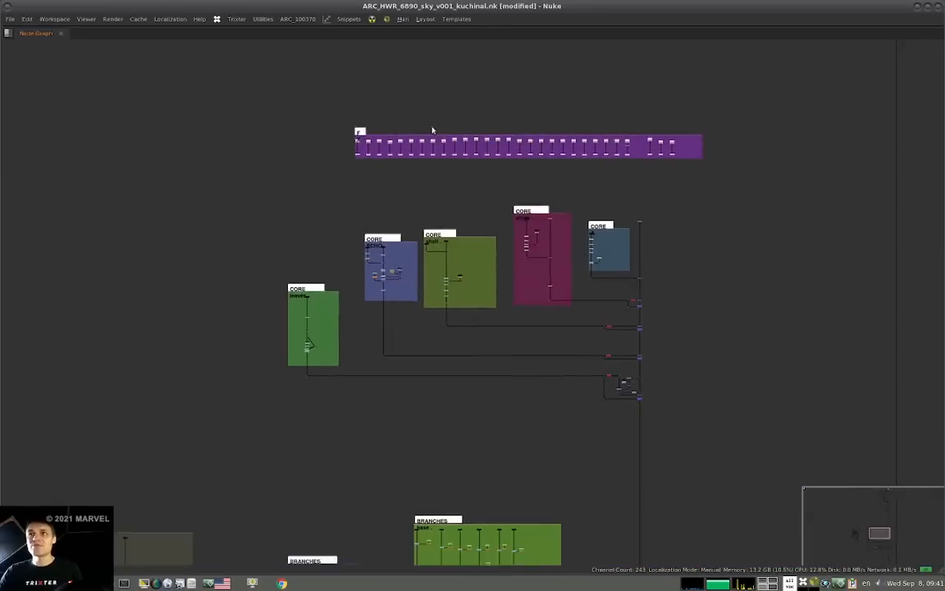
- Inspect the CORE section's backdrops and select the CORE stripe group to show its inputs
left_click_drag(600, 252, 582, 354)
left_click(588, 236)
scroll(444, 336, "down", 3)
scroll(540, 270, "up", 2)
middle_click_drag(603, 277, 601, 236)
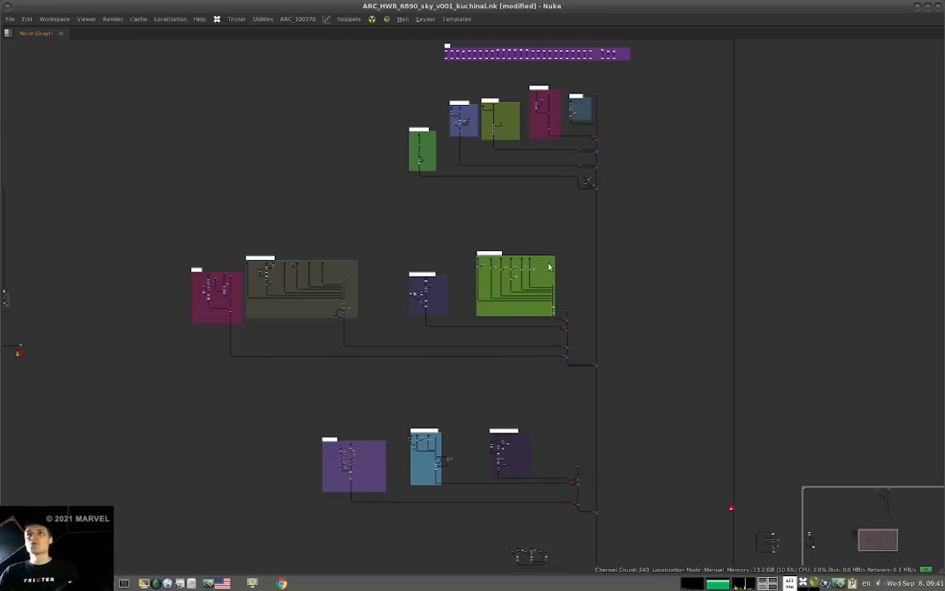
left_click_drag(594, 80, 558, 128)
left_click_drag(559, 81, 529, 136)
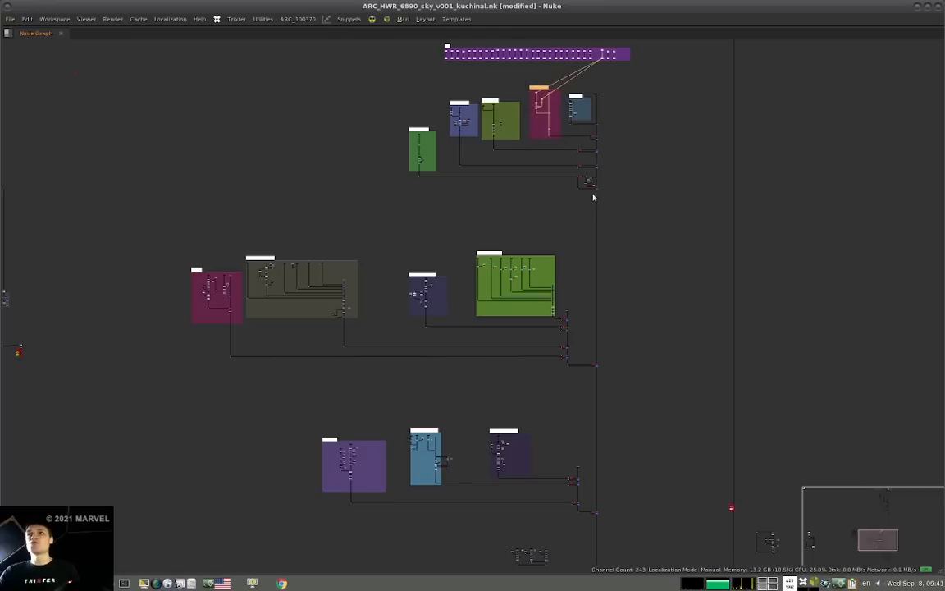
- Move the last merge nodes of the CORE and BRANCHES sections further down the main pipe
mouse_move(596, 190)
left_mouse_down()
mouse_move(589, 208)
mouse_move(597, 207)
left_mouse_up()
left_click(599, 365)
left_click_drag(598, 367, 115, 238)
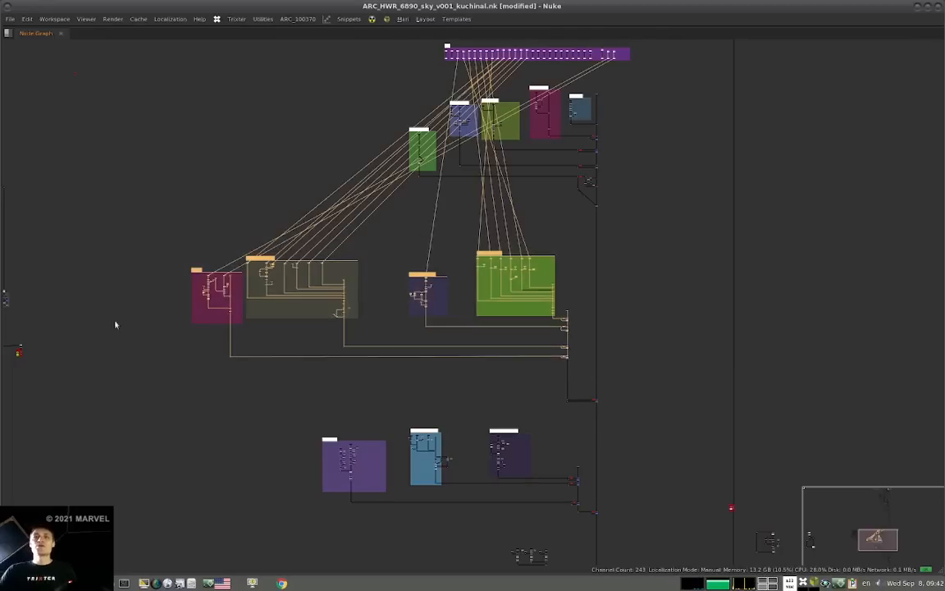
left_click(114, 305)
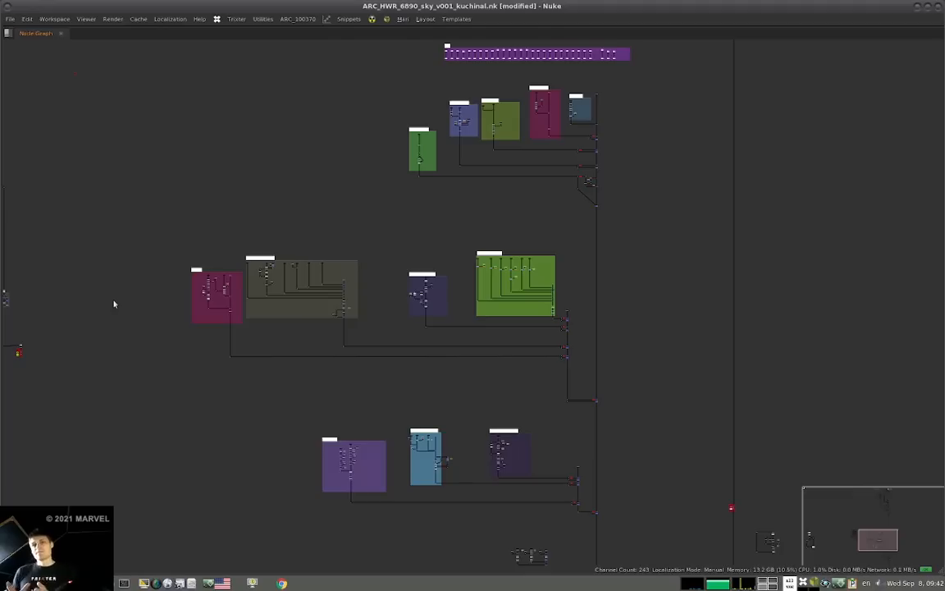
- Select the CORE row, the BRANCHES row and the lowest row of backdrops to review the three sections
left_click_drag(380, 209, 649, 80)
left_click_drag(153, 240, 633, 399, "shift")
left_click_drag(289, 411, 613, 520)
left_click(661, 392)
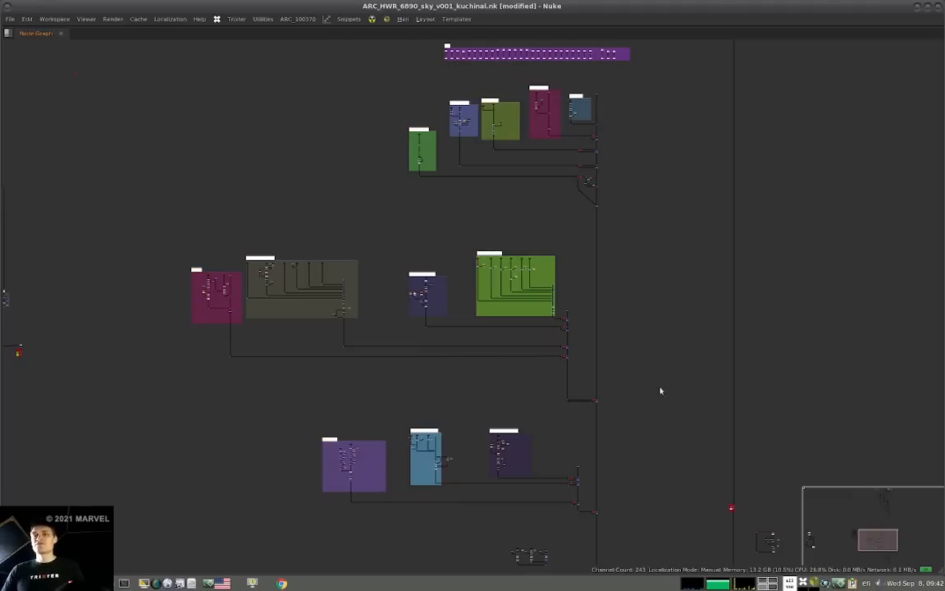
- Compare the unlabelled node cluster with the backdrop-organized sections in the overall script layout
scroll(579, 434, "down", 6)
scroll(468, 352, "up", 9)
left_click_drag(557, 77, 208, 446)
left_click(519, 380)
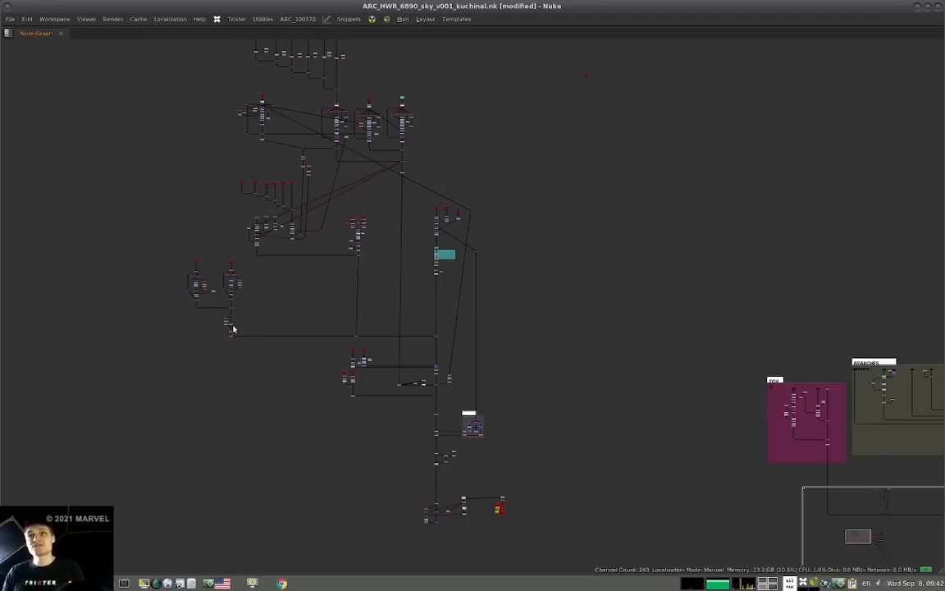
middle_click_drag(471, 394, 197, 403, "alt")
middle_click_drag(601, 296, 429, 311)
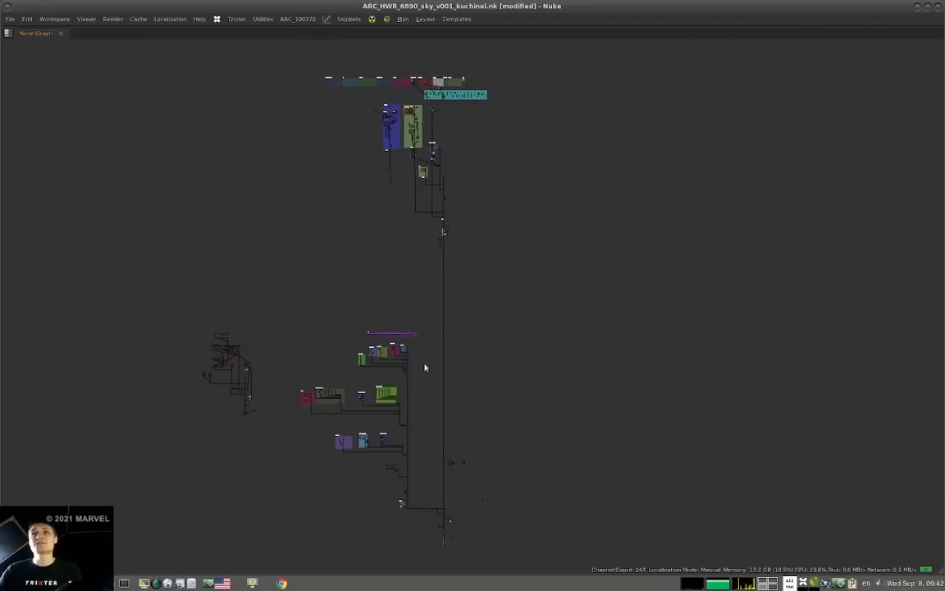
- Examine the Shuffle and ChannelMerge nodes that join the CORE branches to the main pipe
middle_click_drag(414, 366, 563, 321, "alt")
middle_click_drag(380, 320, 540, 266, "alt")
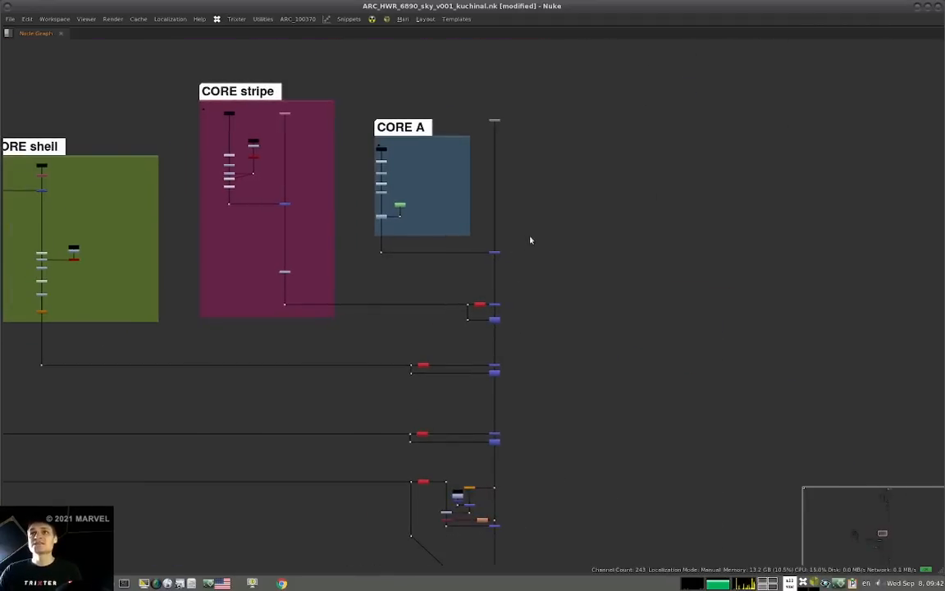
middle_click_drag(493, 329, 634, 254, "alt")
left_click_drag(567, 280, 315, 354)
left_click_drag(431, 236, 382, 294)
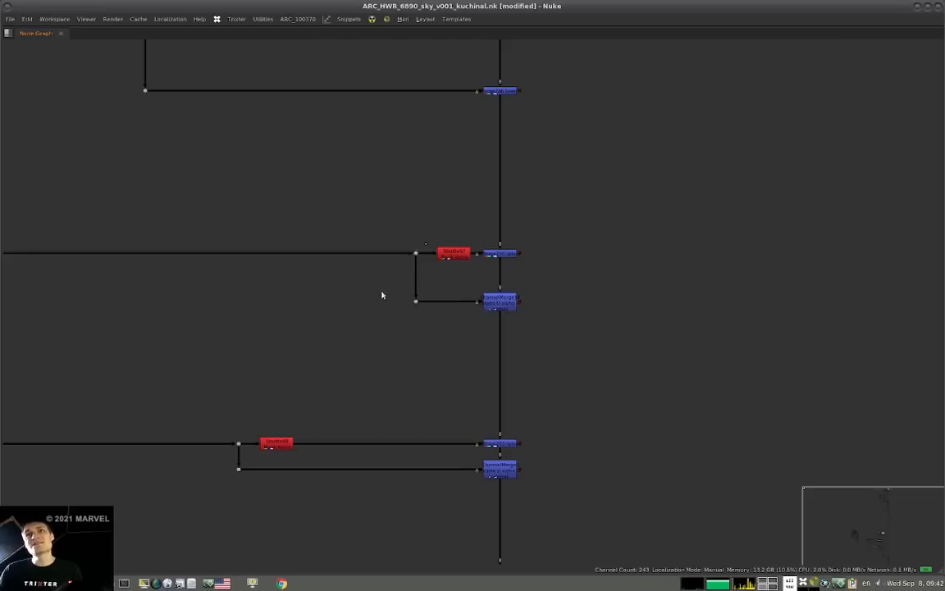
left_click(497, 305)
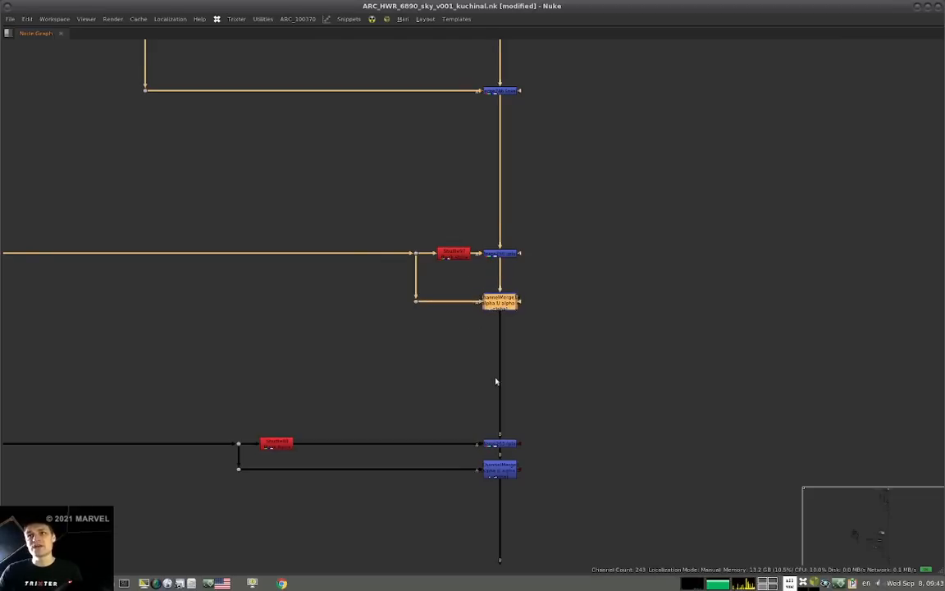
middle_click_drag(493, 471, 500, 339)
- View the output of the ChannelMerge node that joins the CORE ECHO branch to the main pipe
left_click(502, 338)
scroll(528, 324, "down", 4)
left_click(515, 432)
key("1")
scroll(508, 352, "down", 2)
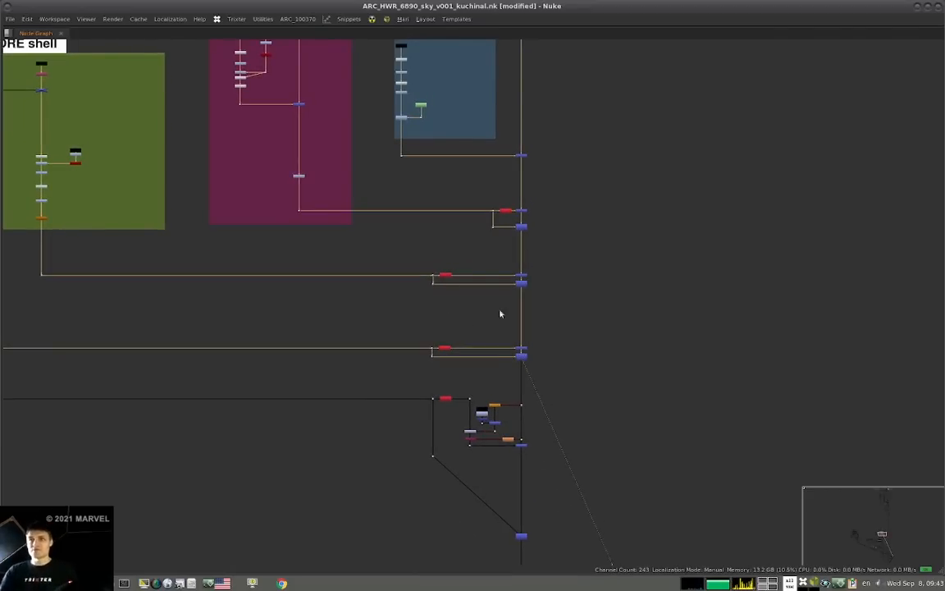
scroll(502, 382, "down", 3)
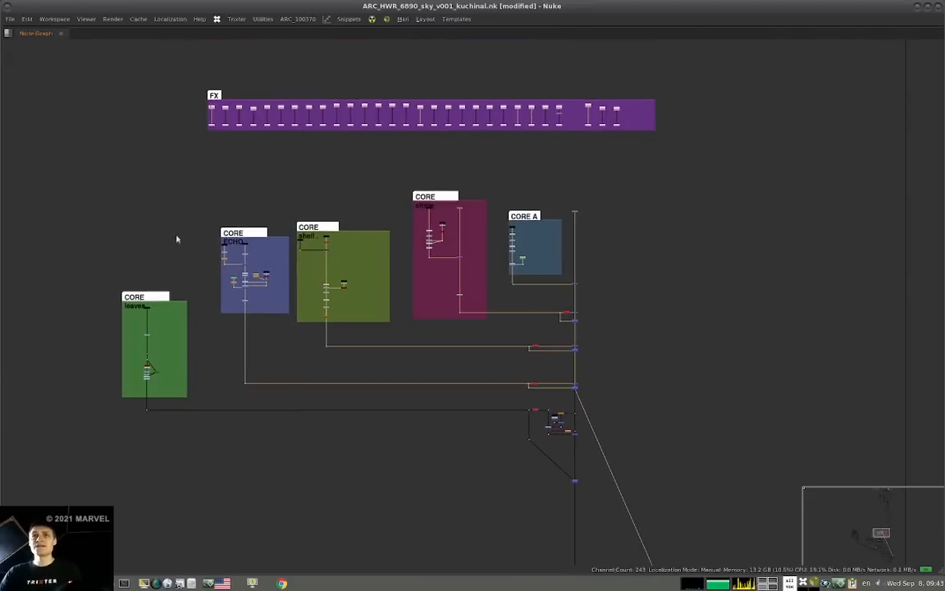
- Select the top input node in the CORE A backdrop and inspect the chain below it
scroll(521, 236, "up", 5)
left_click(507, 215)
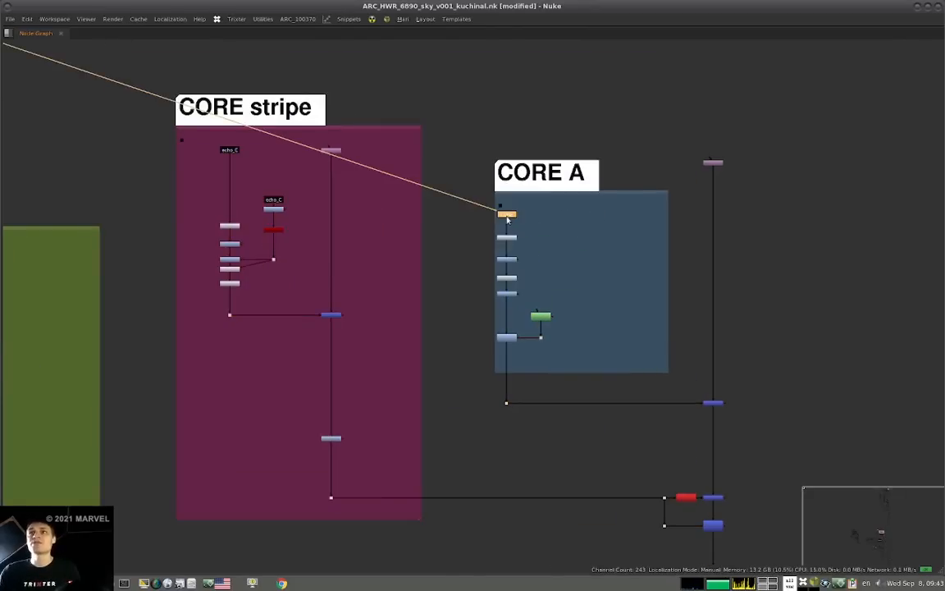
scroll(505, 272, "up", 2)
scroll(530, 251, "down", 2)
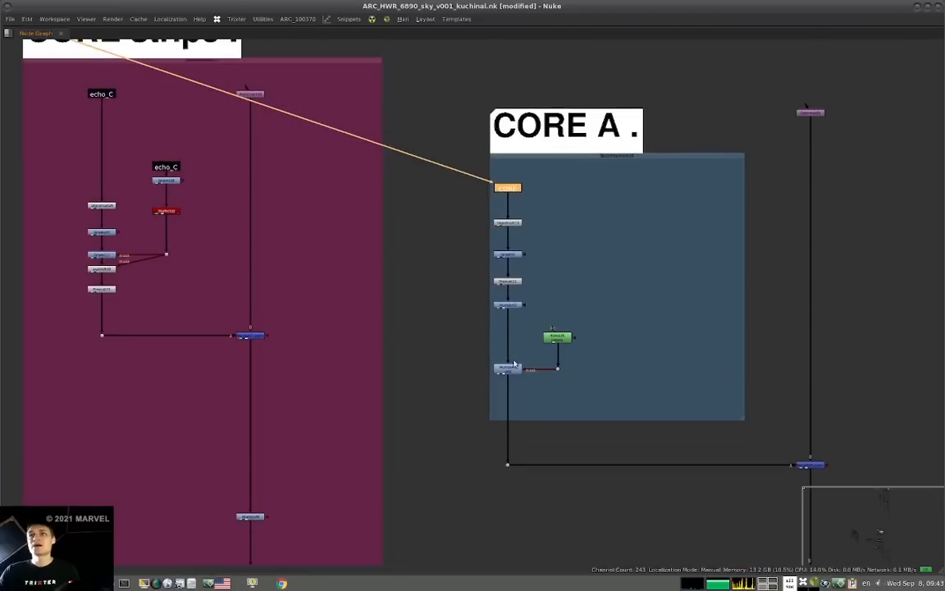
scroll(398, 281, "down", 3)
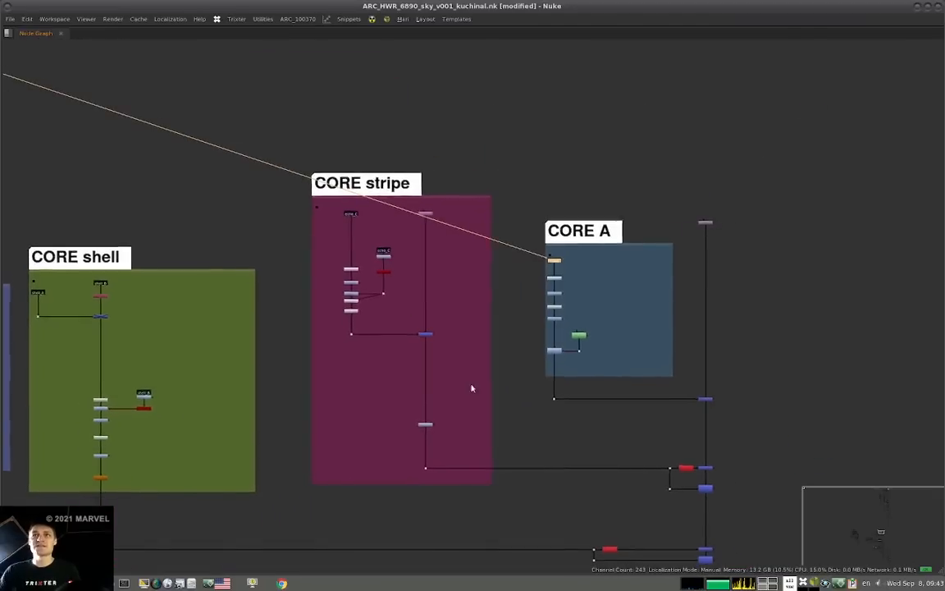
- Trace the CORE A input link back to the FX backdrop and look across the neighboring CORE backdrops
middle_click_drag(471, 388, 557, 382)
middle_click_drag(270, 353, 447, 269)
middle_click_drag(367, 345, 463, 341)
scroll(304, 267, "down", 4)
middle_click_drag(313, 260, 334, 250)
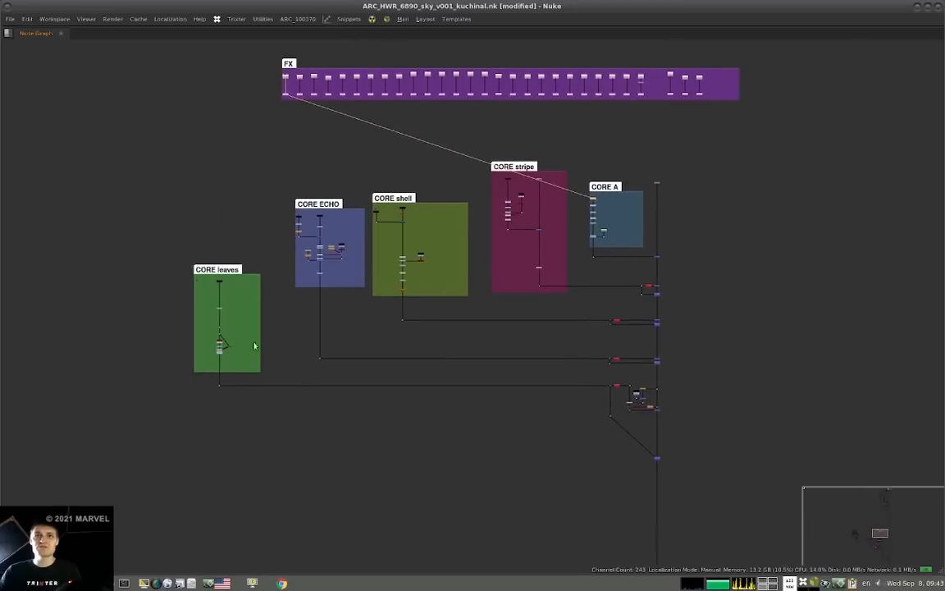
middle_click_drag(567, 344, 474, 285)
scroll(473, 284, "down", 4)
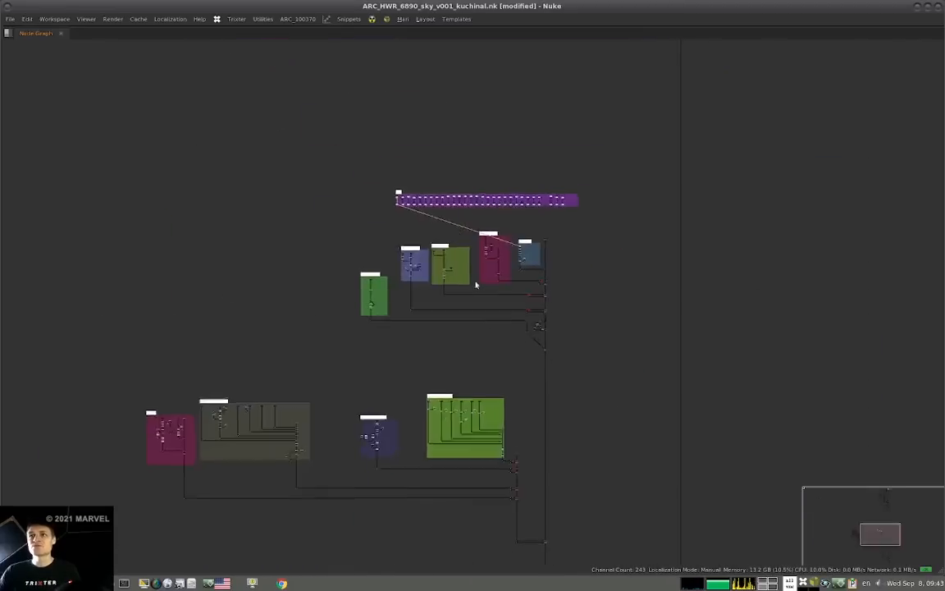
- Inspect the row of branch backdrops below the CORE sections and the output of the dot where it joins the main pipe
middle_click_drag(580, 402, 550, 296)
middle_click_drag(307, 333, 360, 298)
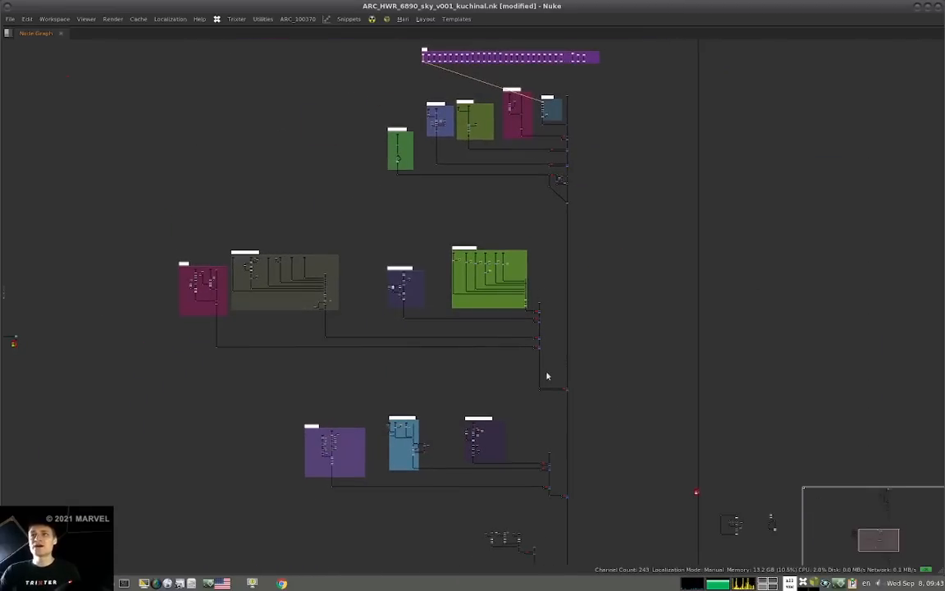
scroll(533, 396, "up", 6)
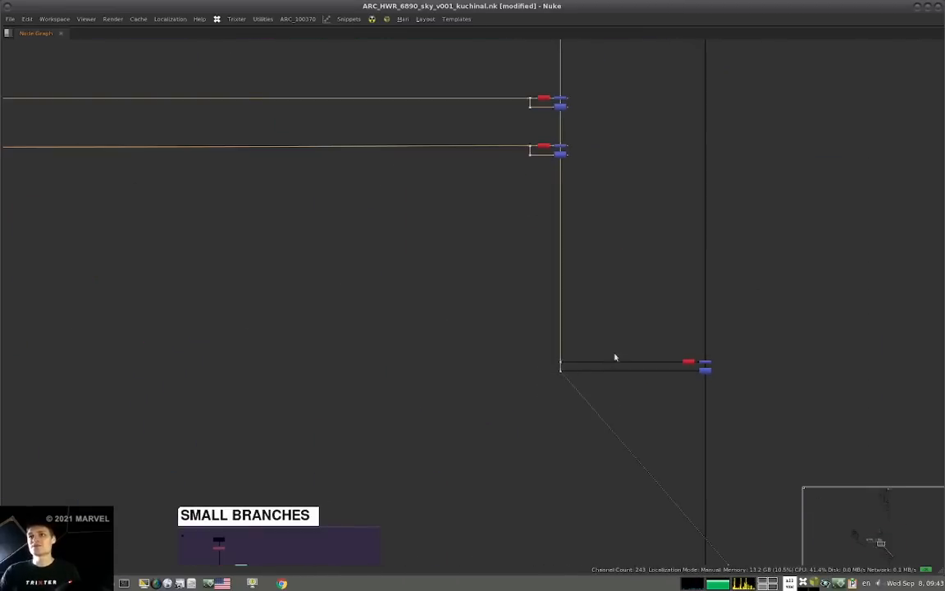
key("space")
scroll(759, 455, "down", 6)
scroll(690, 332, "down", 3)
middle_click_drag(692, 333, 776, 353)
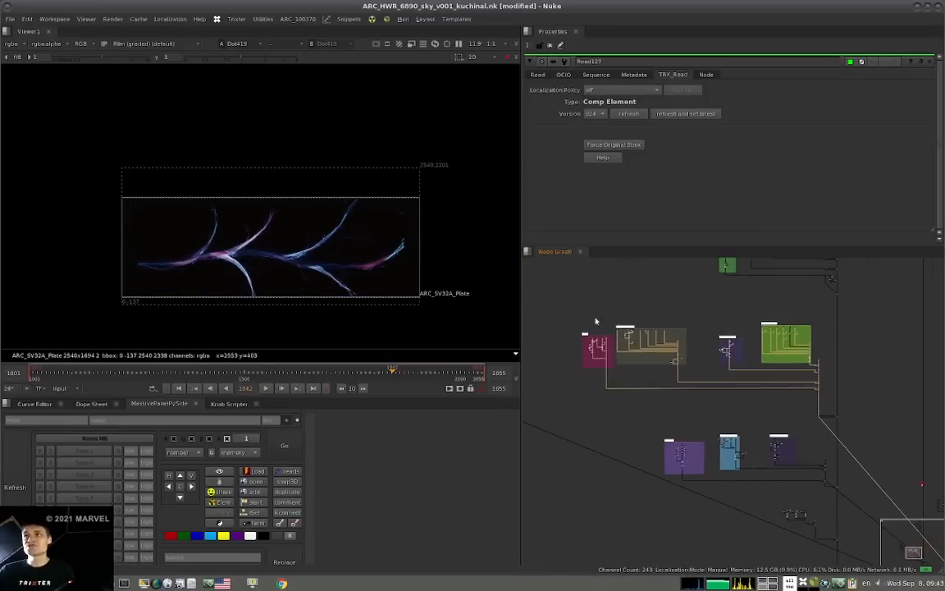
- View the output of the ChannelMerge node that ends the CORE section on the main pipe
middle_click_drag(661, 356, 658, 419)
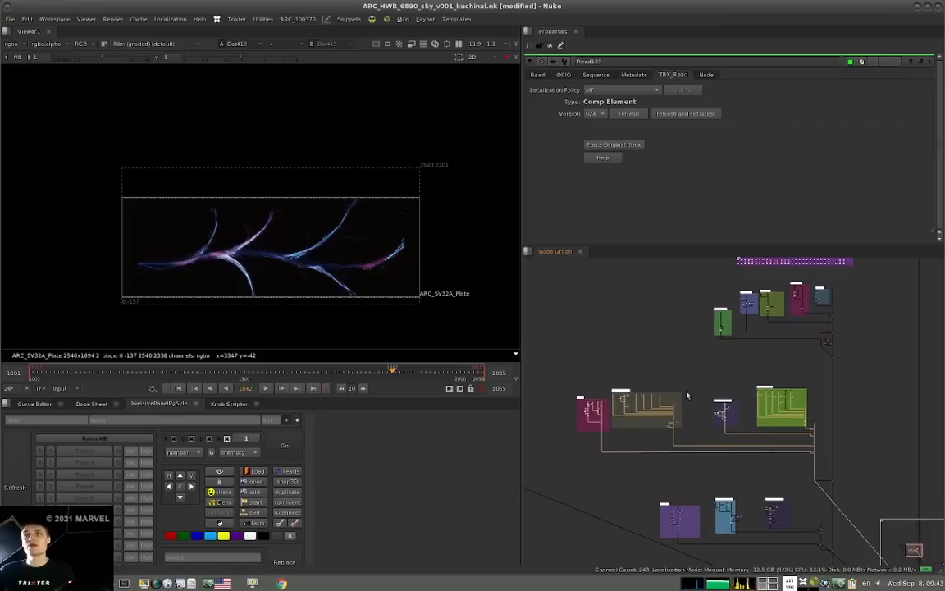
scroll(827, 351, "up", 2)
left_click(832, 362)
key("1")
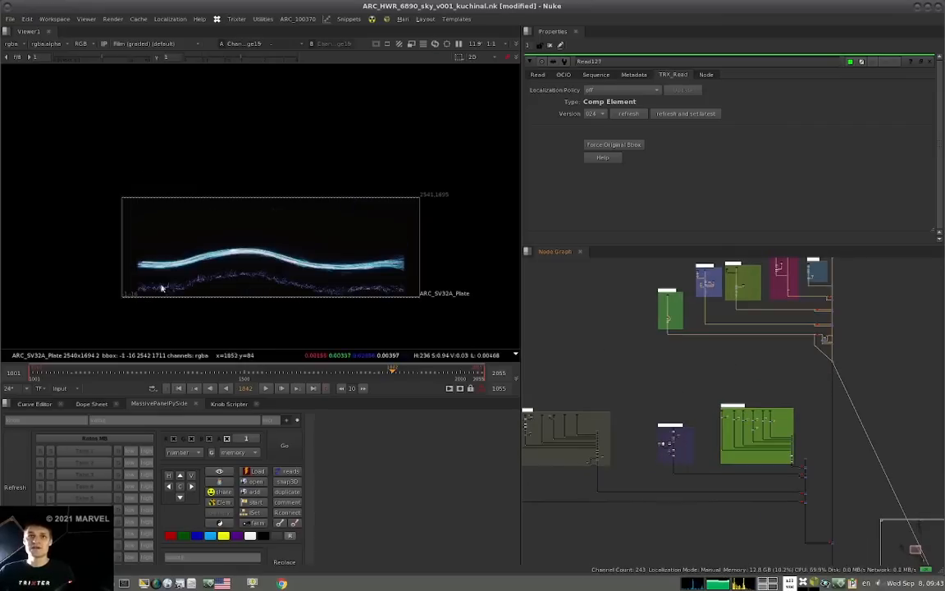
- View the output of the dot that collects the SMALL BRANCHES row before it joins the main pipe
scroll(750, 348, "down", 3)
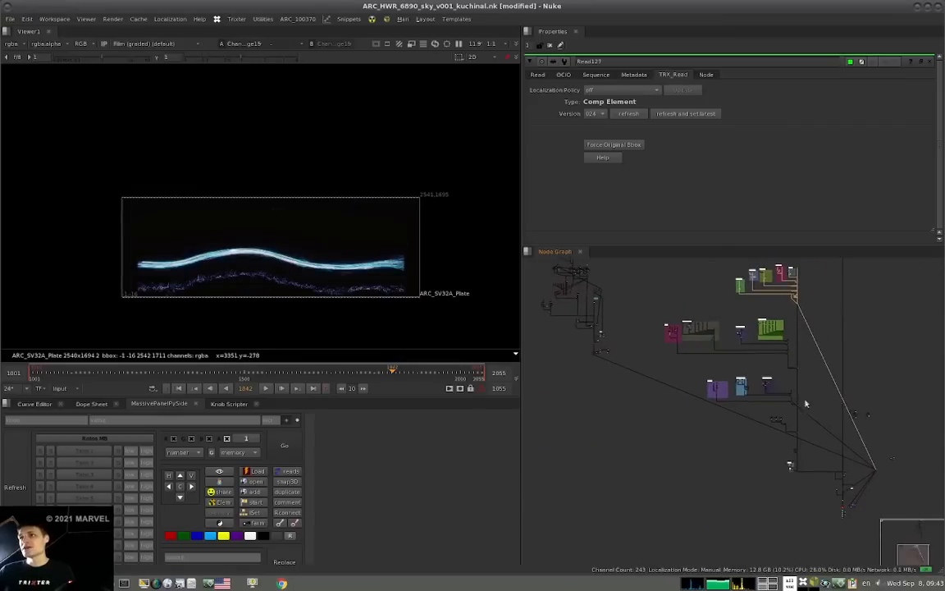
scroll(804, 402, "up", 6)
left_click_drag(759, 426, 793, 411)
key("1")
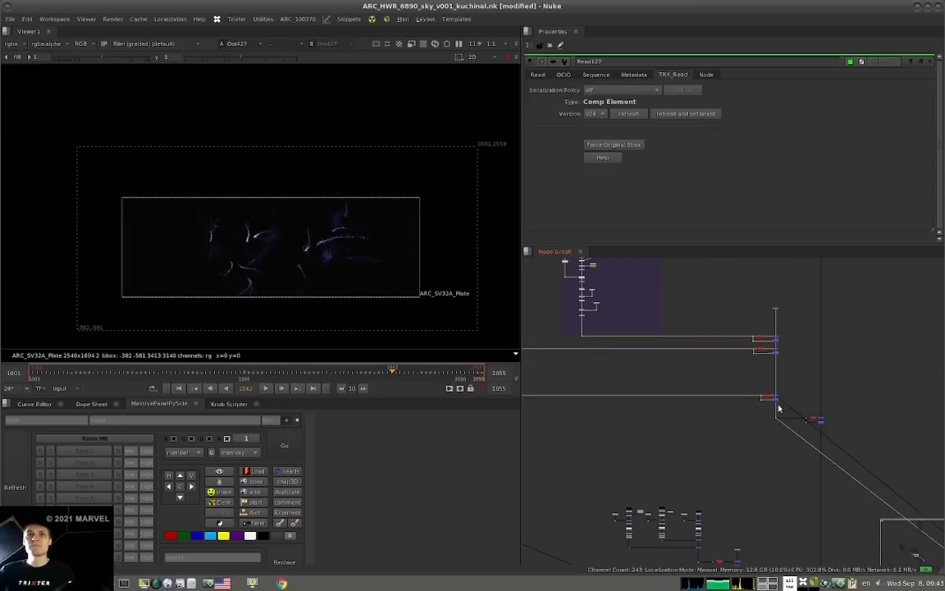
- View the output of the unlabelled three-column group below the SMALL BRANCHES row and examine the image closely
scroll(760, 394, "down", 5)
middle_click_drag(766, 473, 747, 436)
left_click_drag(748, 435, 721, 448)
key("1")
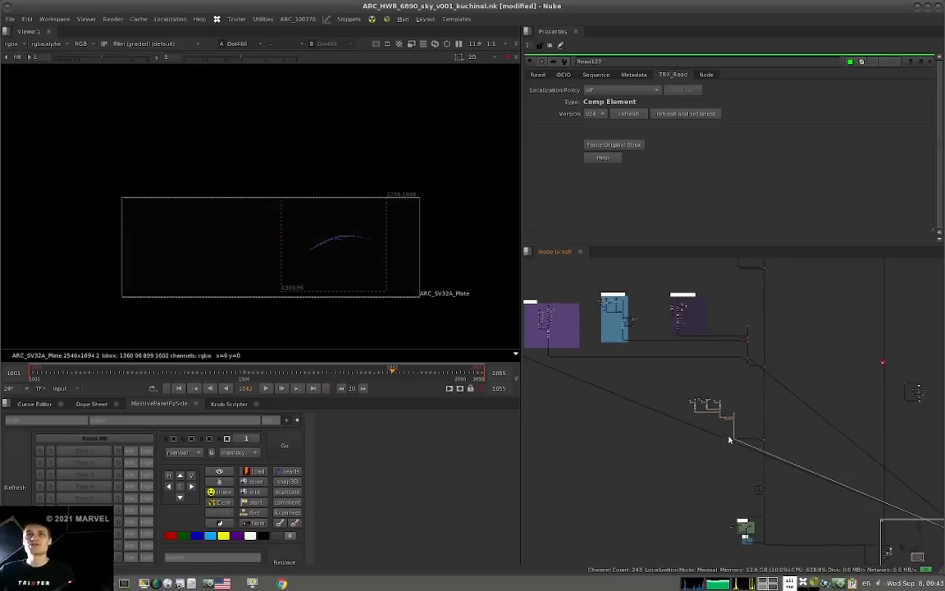
scroll(739, 429, "up", 3)
scroll(340, 264, "up", 5)
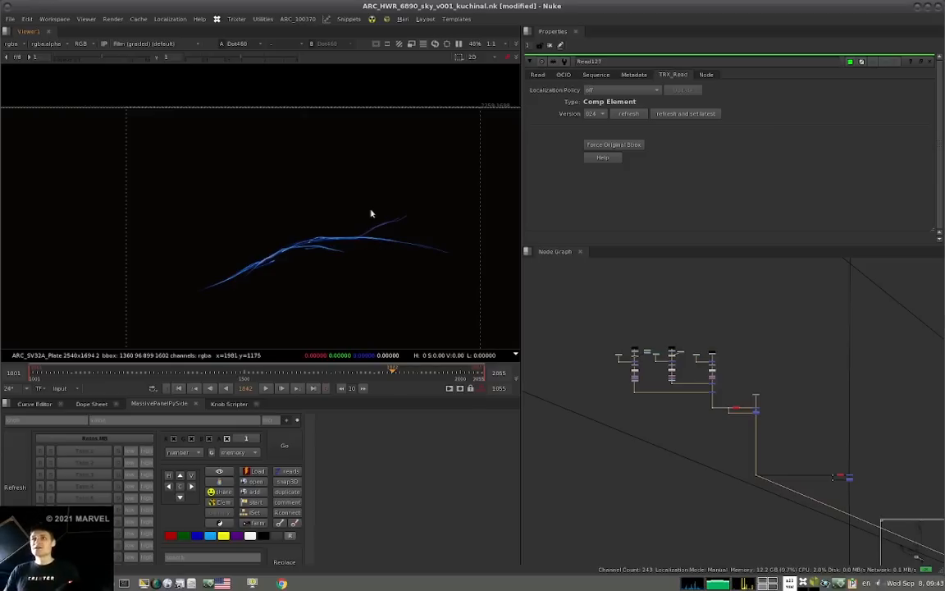
- Return to the separate messy node cluster and examine its crossing diagonal links between columns
scroll(701, 359, "down", 6)
key("space")
middle_click_drag(713, 384, 632, 332)
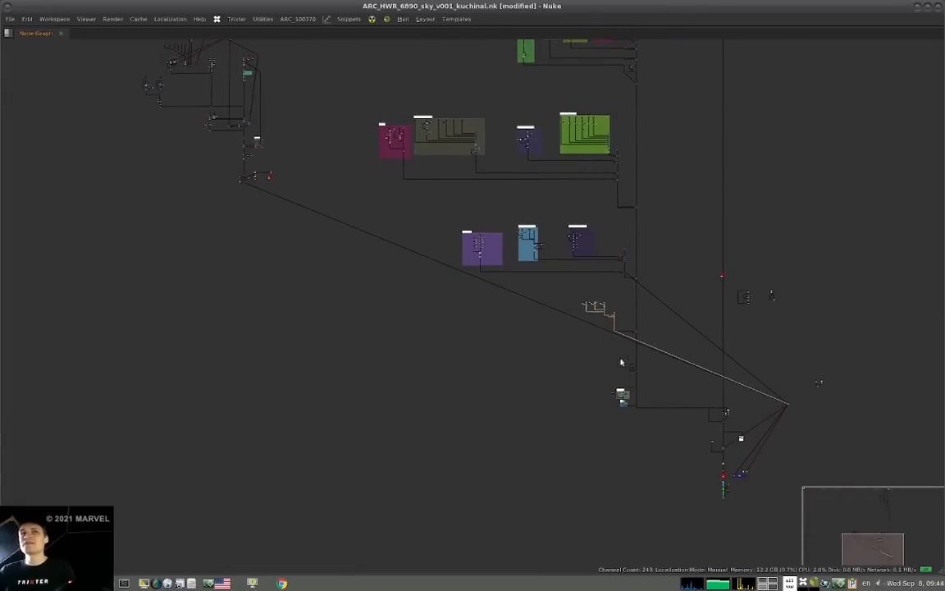
middle_click_drag(245, 91, 368, 251)
middle_click_drag(286, 181, 432, 161, "alt")
middle_click_drag(440, 325, 391, 304, "alt")
middle_click_drag(448, 349, 440, 259)
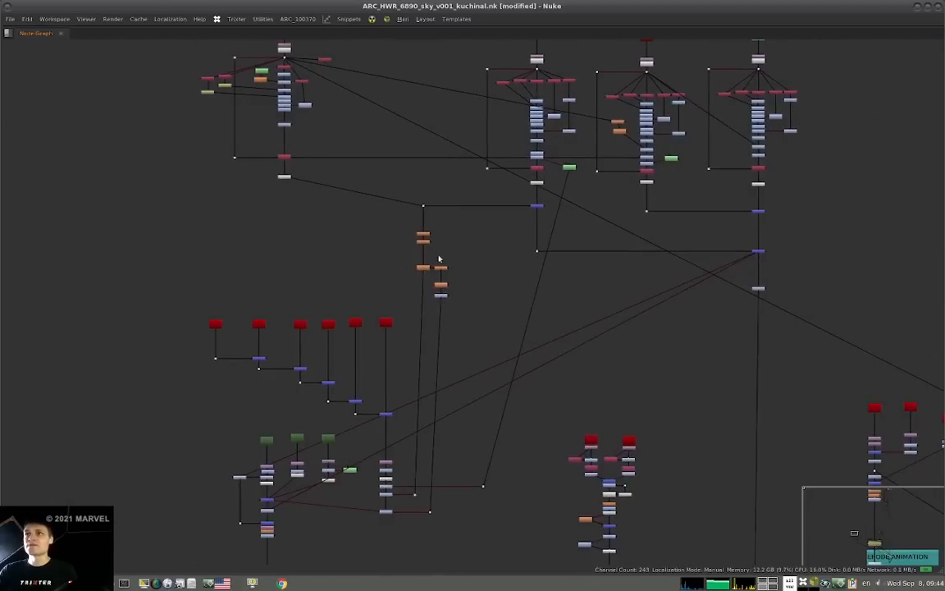
- Move the orange nodes aside from two vertical columns in the lower part of the messy cluster
middle_click_drag(558, 394, 540, 236)
middle_click_drag(248, 370, 345, 329, "alt")
scroll(261, 356, "down", 3)
left_click_drag(256, 359, 362, 364)
middle_click_drag(722, 359, 633, 361)
left_click_drag(790, 313, 754, 315)
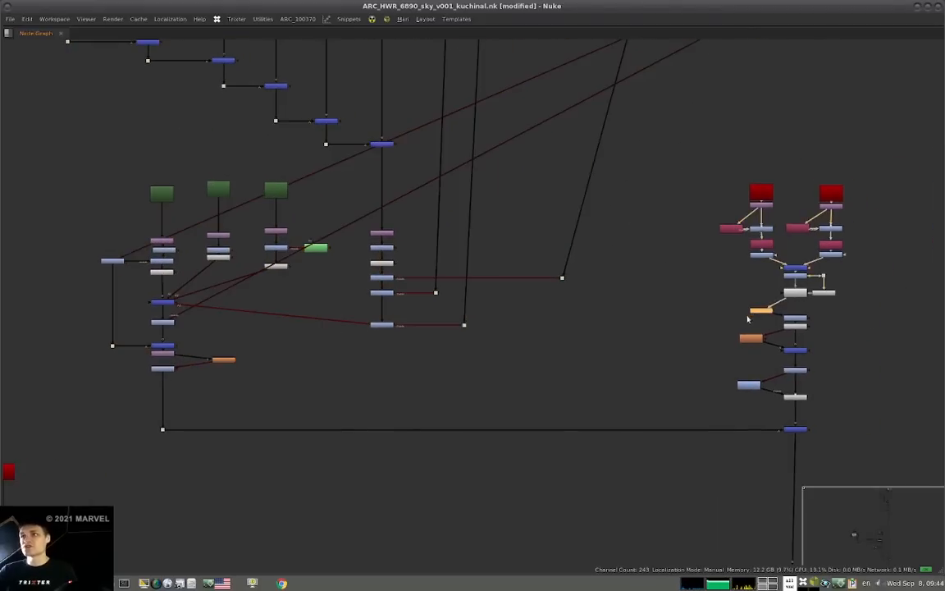
- Examine the remaining node chains of the messy cluster and compare it with the organized backdrop rows
middle_click_drag(713, 344, 654, 348, "alt")
middle_click_drag(780, 183, 769, 187)
middle_click_drag(854, 210, 823, 248)
middle_click_drag(937, 376, 742, 255)
middle_click_drag(670, 252, 748, 214, "alt")
left_click_drag(676, 234, 608, 212)
middle_click_drag(669, 185, 656, 305, "alt")
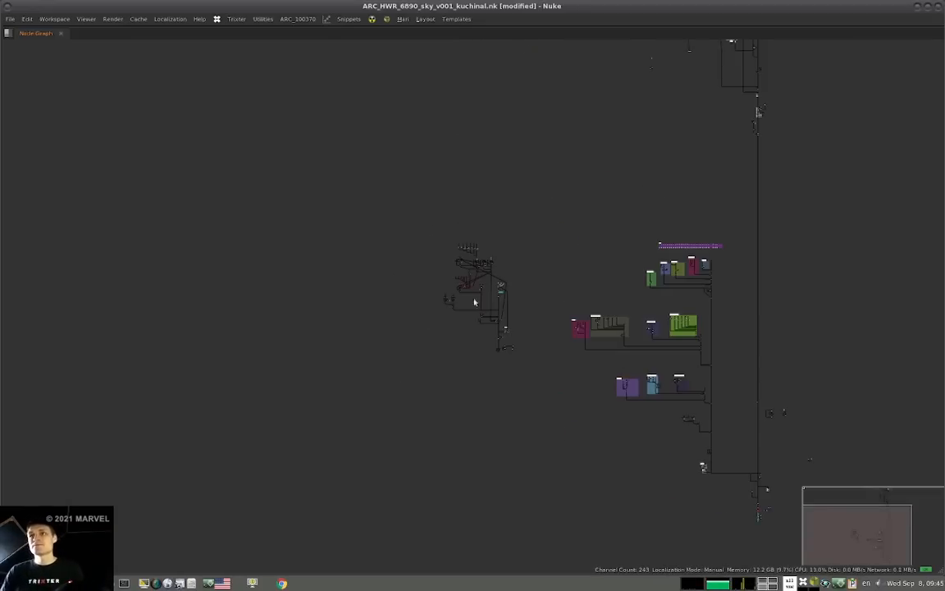
- Select the merge node joining the unlabelled three-column group to the main pipe and trace the branches feeding it
scroll(472, 302, "up", 2)
scroll(442, 299, "up", 6)
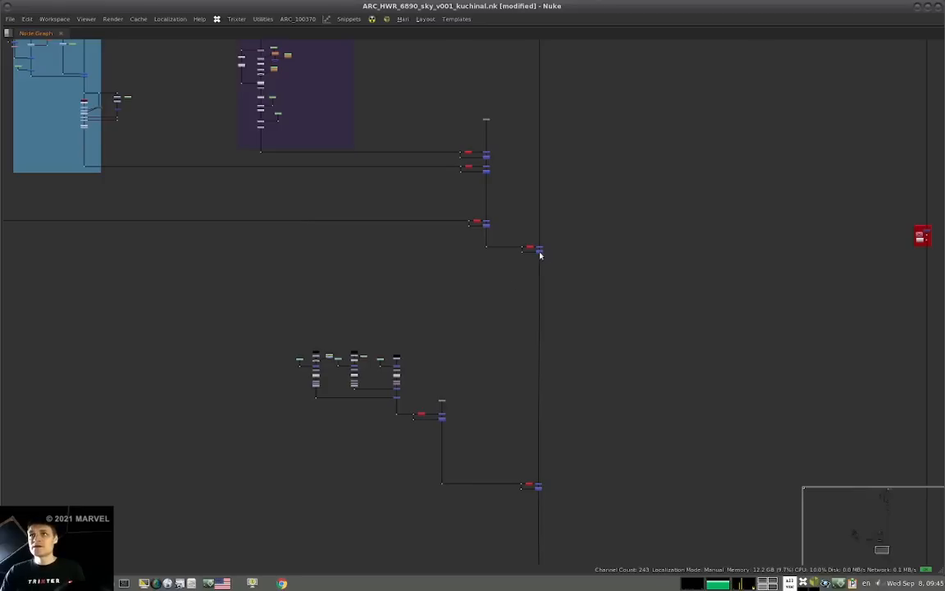
scroll(492, 298, "down", 3)
left_click(524, 346)
middle_click_drag(576, 375, 468, 378, "alt")
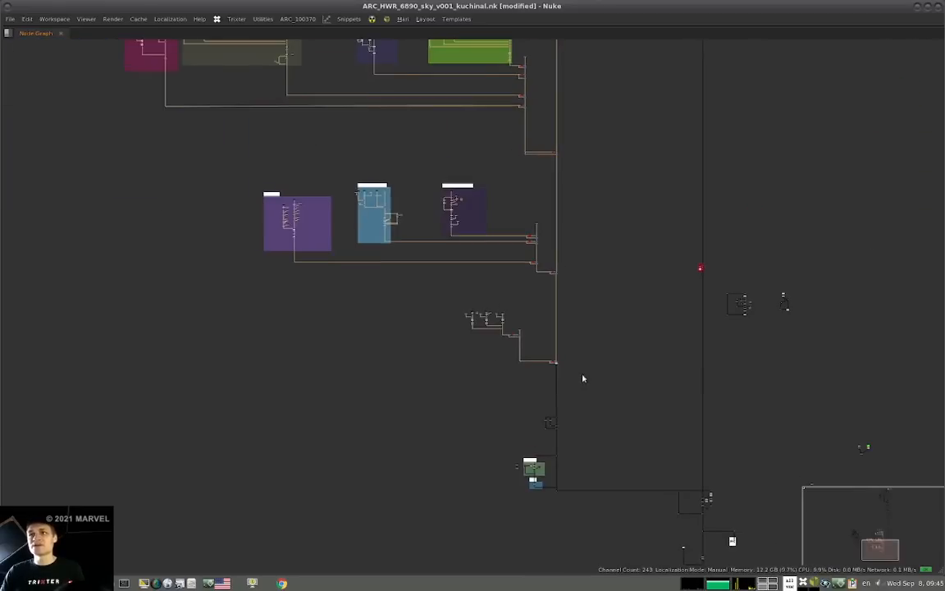
- Open the properties of the two Eglow nodes that branch off the main pipe below the unlabelled group
key("space")
middle_click_drag(591, 384, 694, 420)
middle_click_drag(663, 463, 741, 431, "alt")
left_click_drag(742, 396, 577, 487)
middle_click_drag(663, 439, 737, 416, "alt")
left_click(669, 419)
double_click(642, 416)
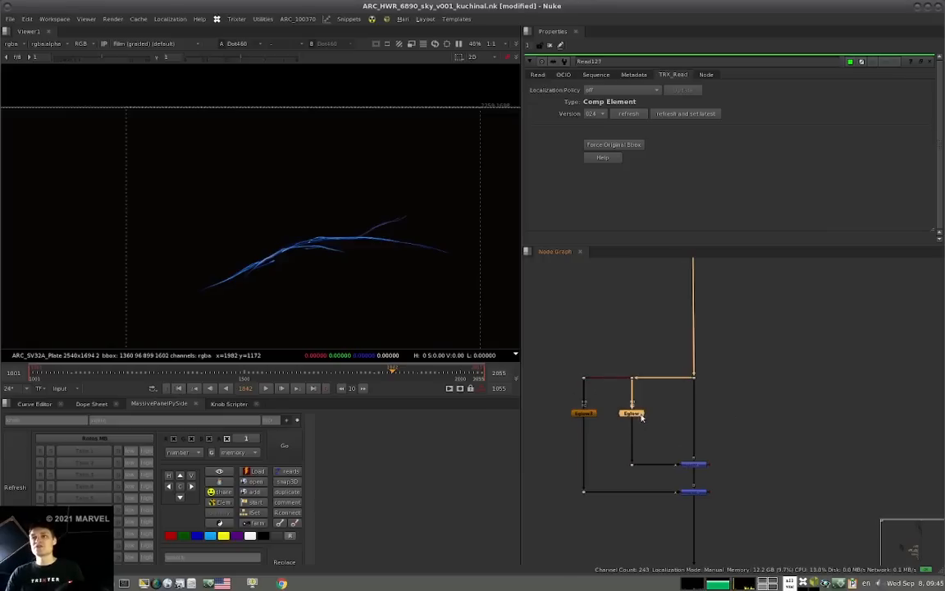
double_click(582, 412)
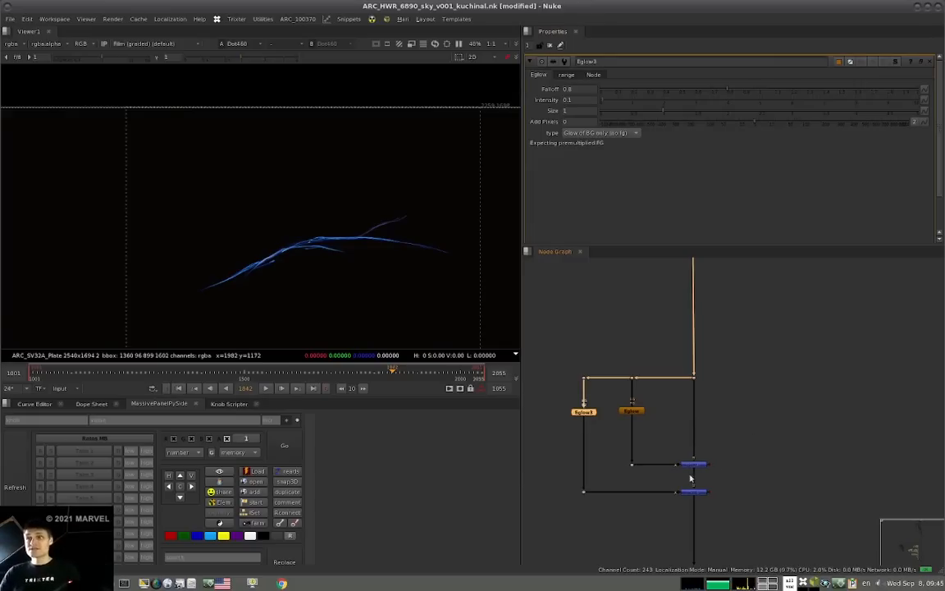
left_click(633, 412)
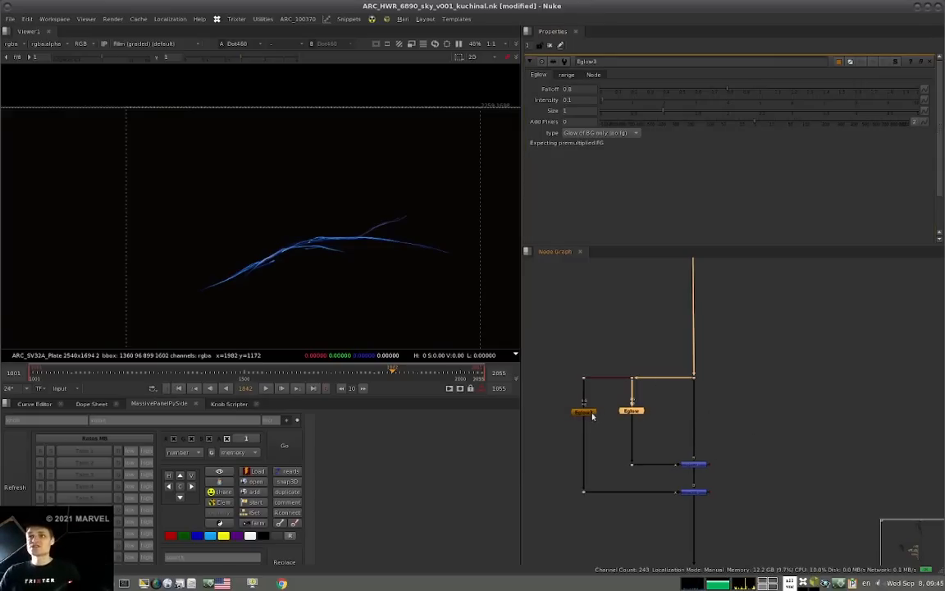
- Select the TRACK backdrop with its nodes, and separately the branch groups above it
scroll(637, 394, "down", 5)
scroll(617, 403, "down", 3)
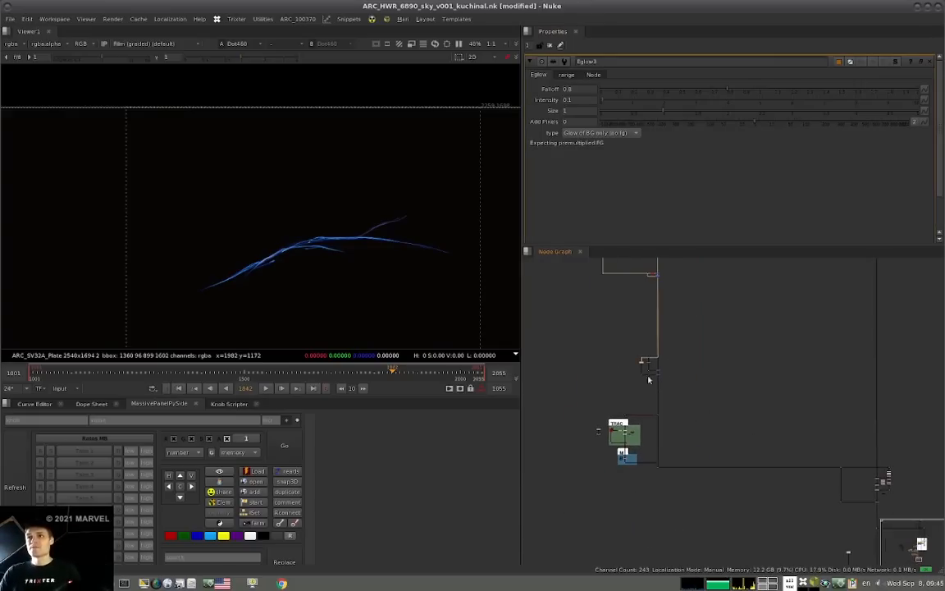
scroll(681, 413, "up", 6)
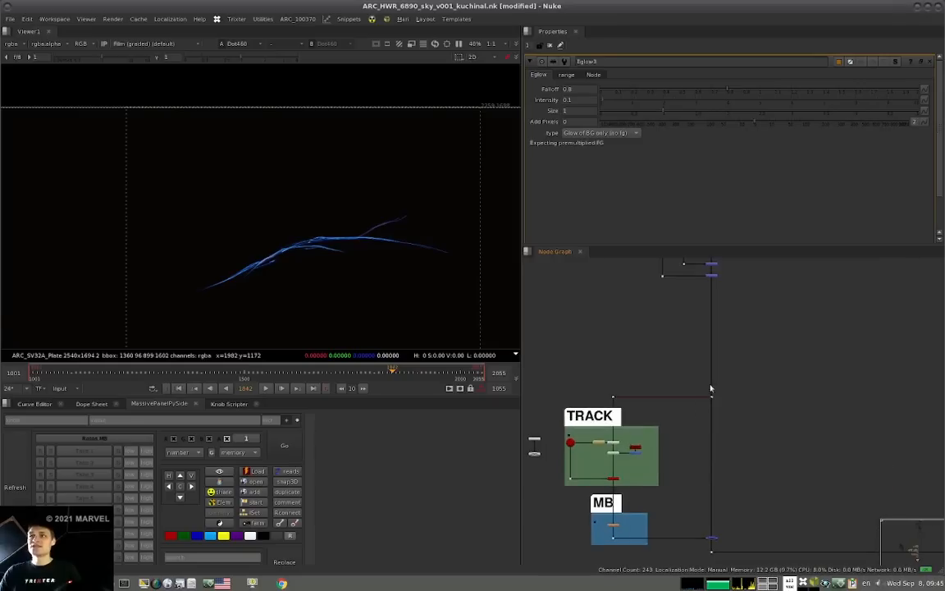
left_click_drag(580, 486, 566, 488)
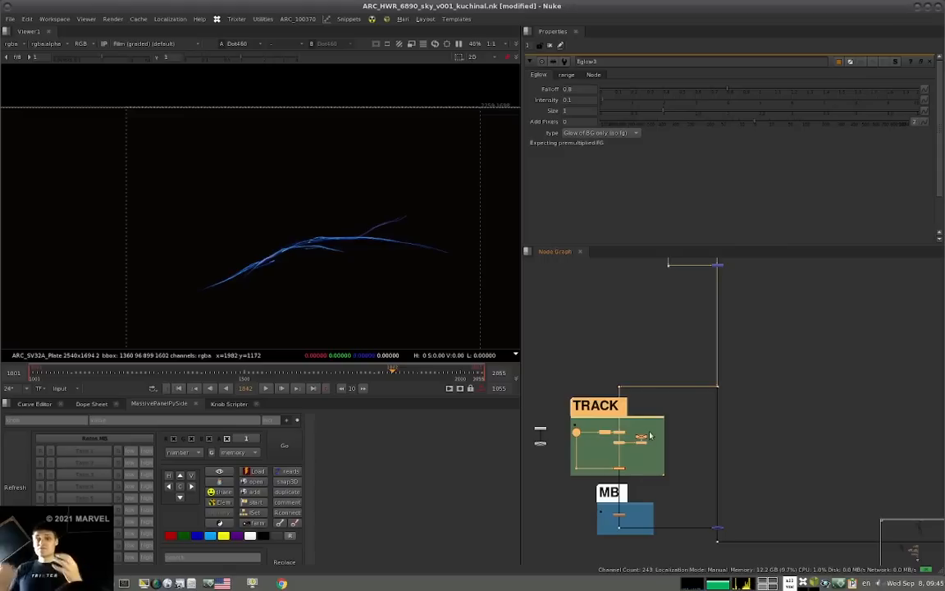
scroll(683, 333, "down", 6)
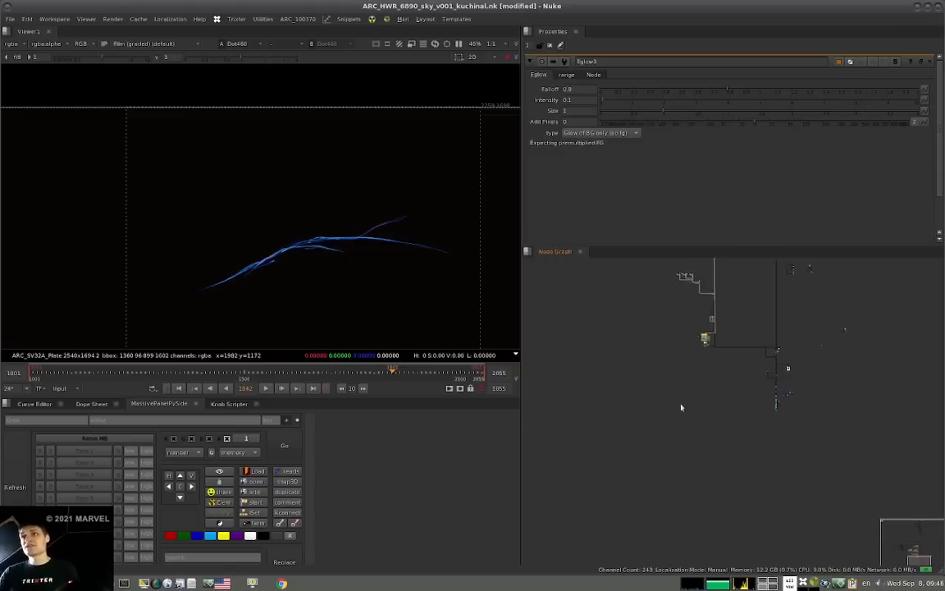
left_click_drag(654, 284, 618, 260)
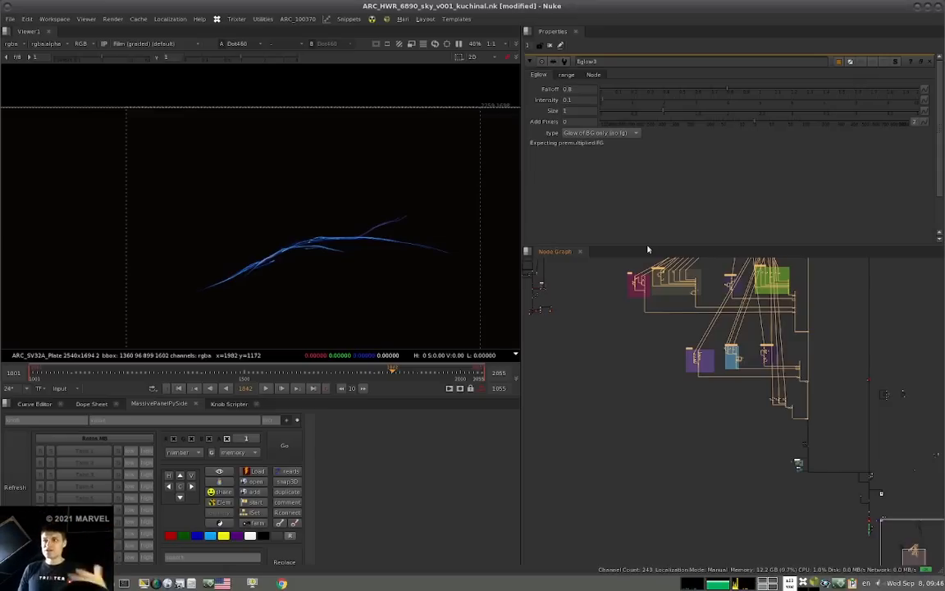
- Select the TRACK backdrop again and extend the selection to the MB backdrop and the loose nodes beside them
scroll(797, 461, "up", 10)
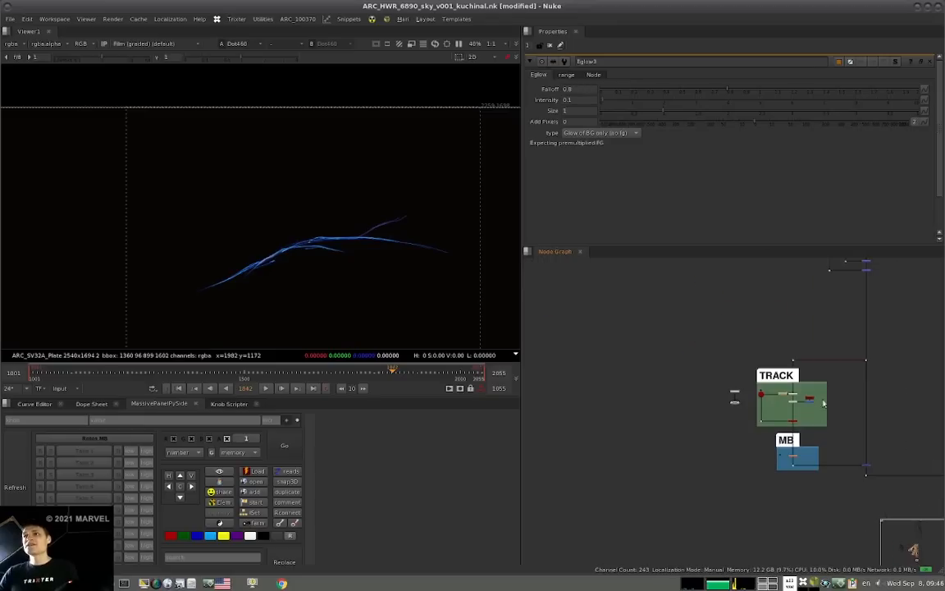
left_click_drag(584, 317, 763, 459)
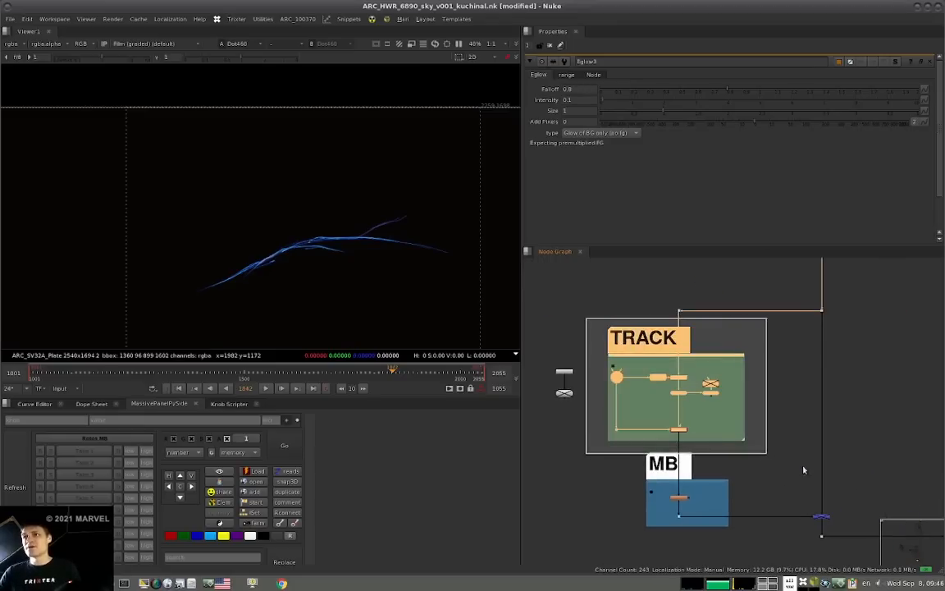
key("space")
middle_click_drag(713, 446, 496, 327)
left_click(555, 363)
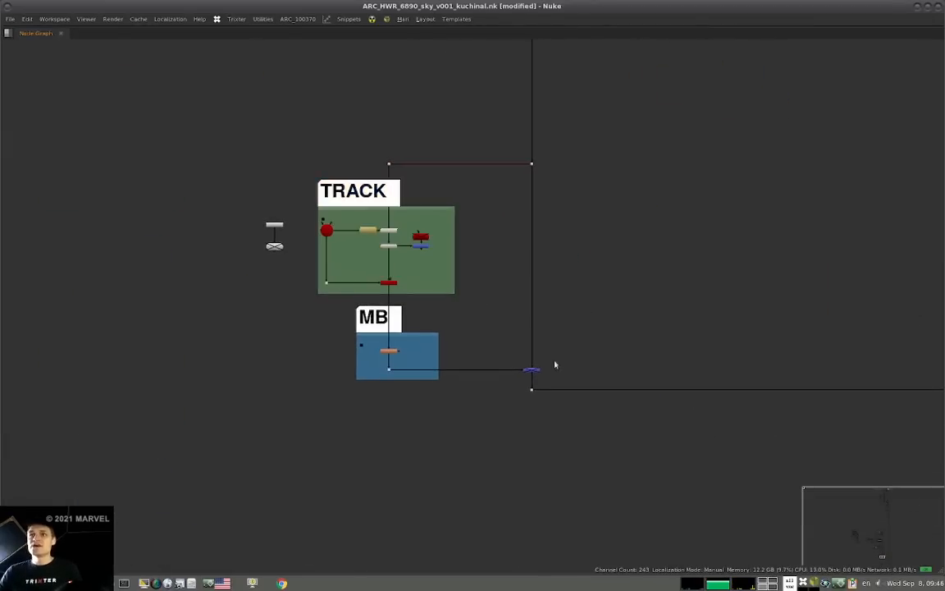
left_click_drag(477, 127, 215, 438)
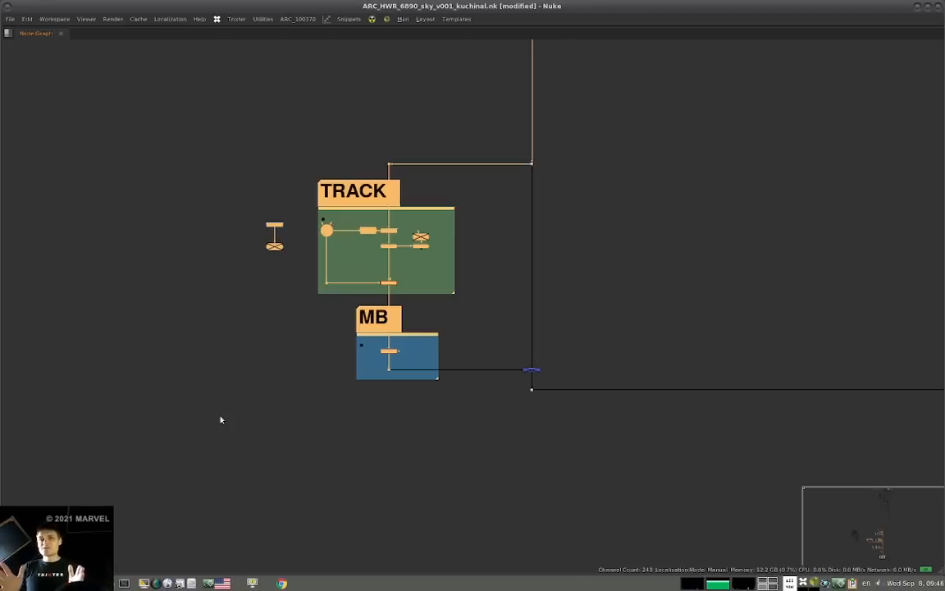
- Select the purple backdrop in the lowest row of branch sections
middle_click_drag(332, 336, 259, 378, "alt")
middle_click_drag(259, 378, 464, 419)
left_click_drag(417, 298, 473, 346)
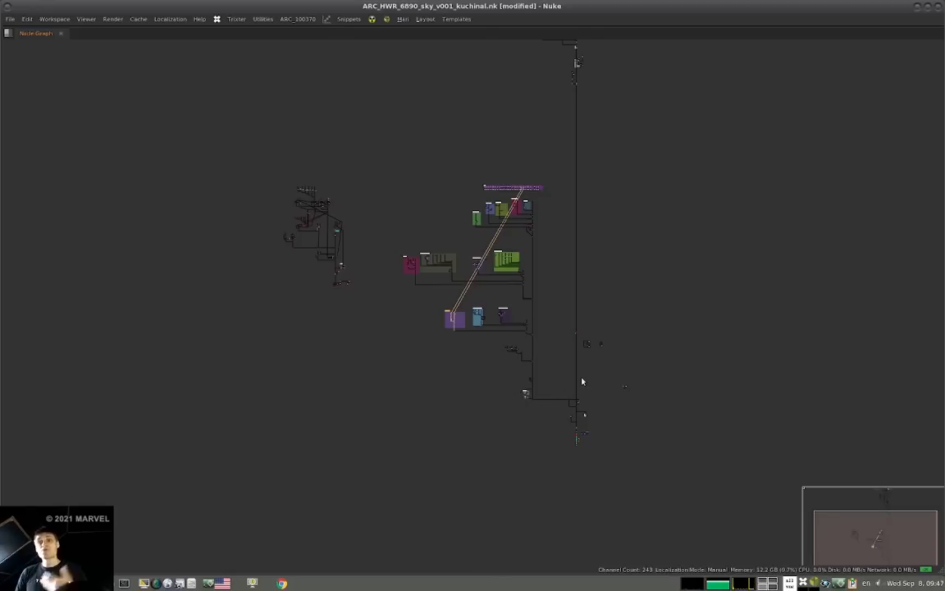
- Inspect the TRACK and MB backdrops and the merge node that connects them to the main pipe
scroll(670, 368, "up", 8)
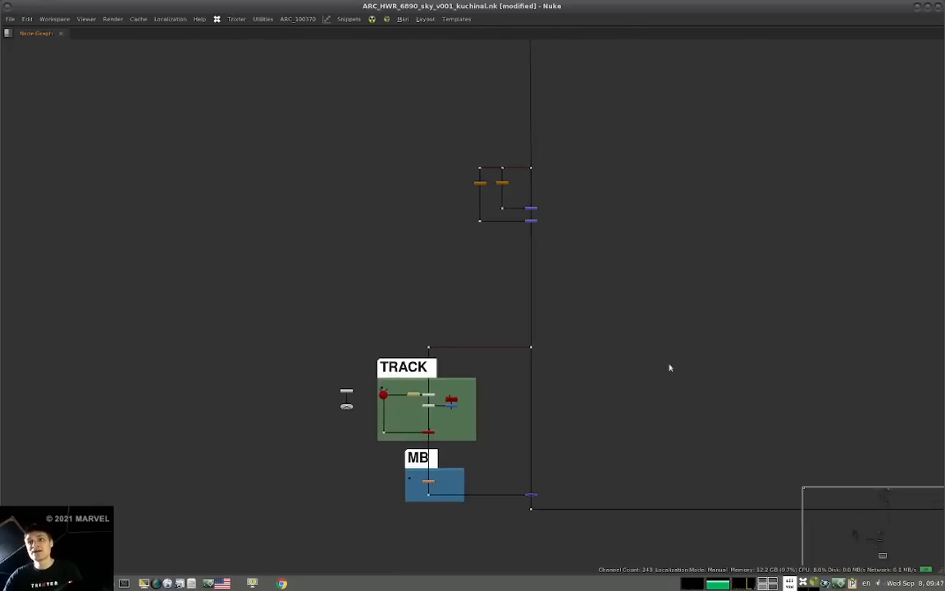
left_click_drag(479, 320, 283, 542)
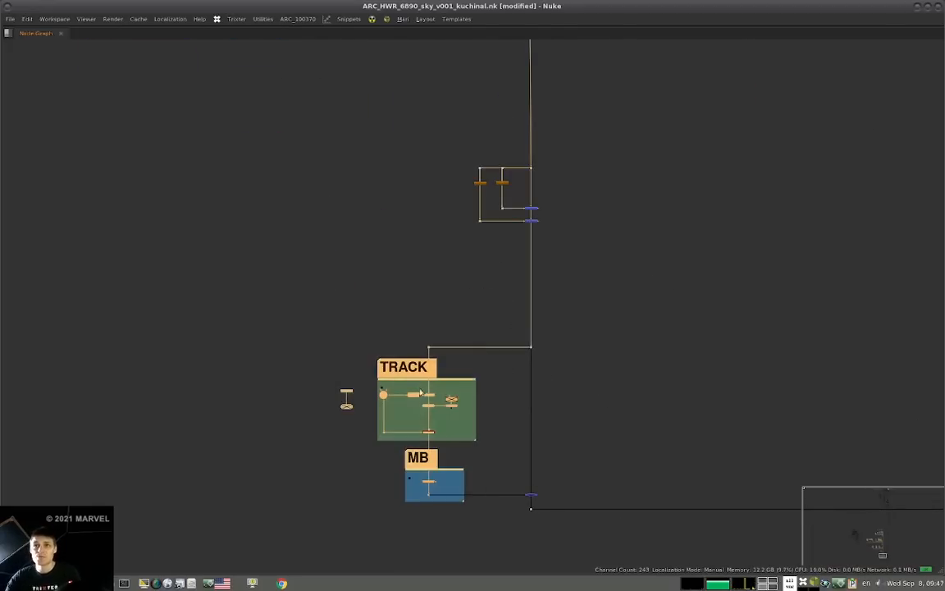
scroll(420, 393, "up", 4)
left_click(431, 325)
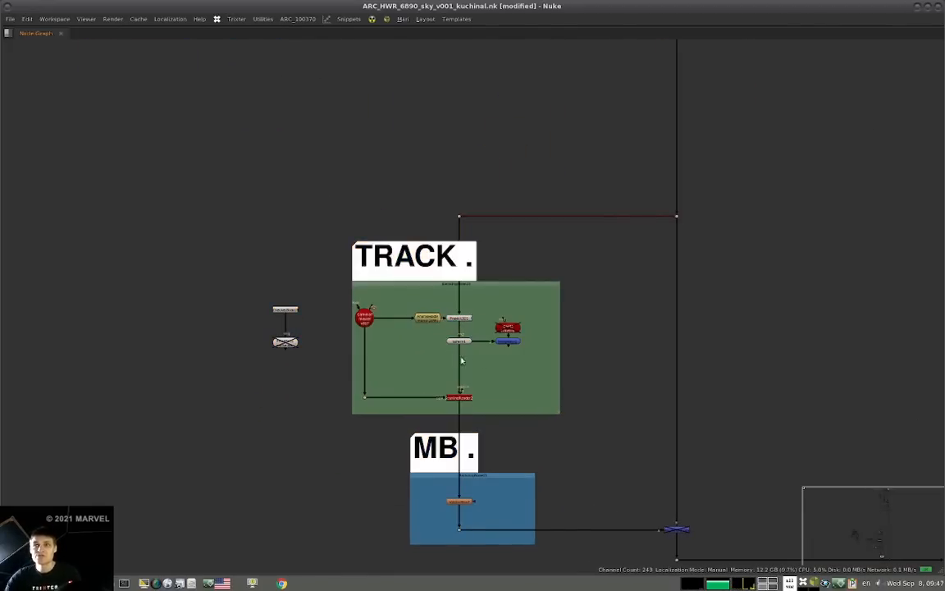
scroll(484, 411, "down", 2)
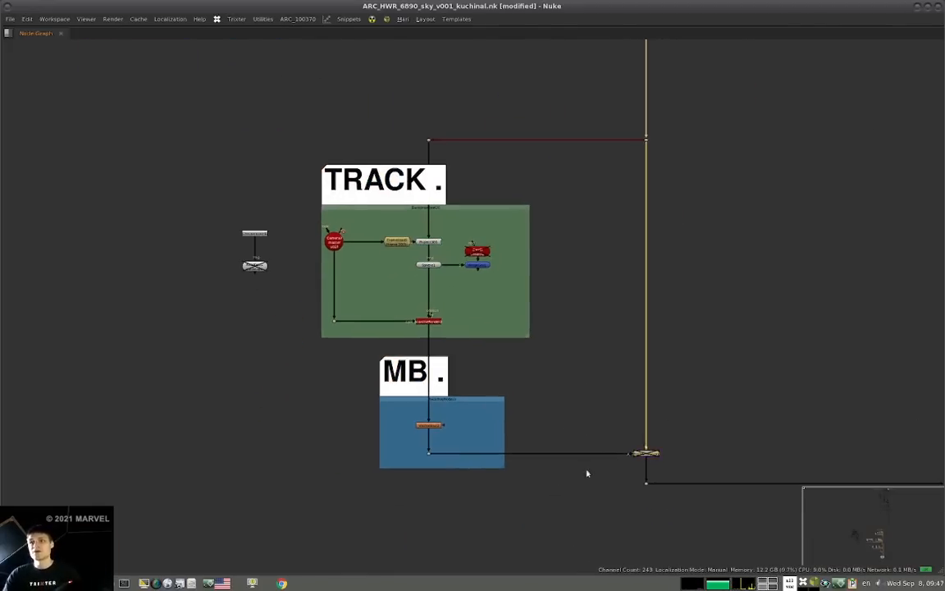
- Select the upper comp section along the main pipe and clear the selection
scroll(431, 461, "down", 6)
scroll(460, 451, "down", 4)
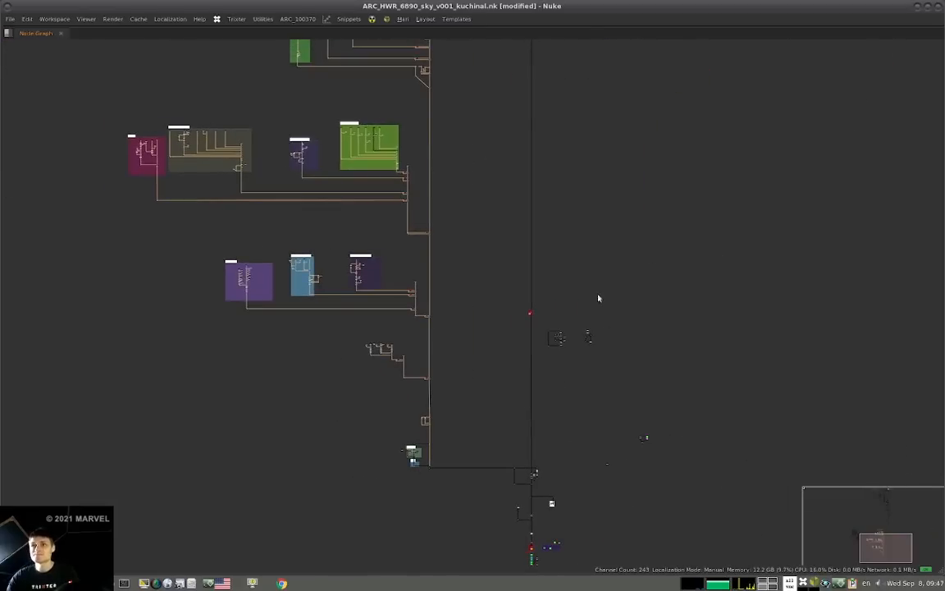
scroll(515, 396, "down", 2)
middle_click_drag(538, 364, 464, 571)
left_click_drag(579, 358, 306, 93)
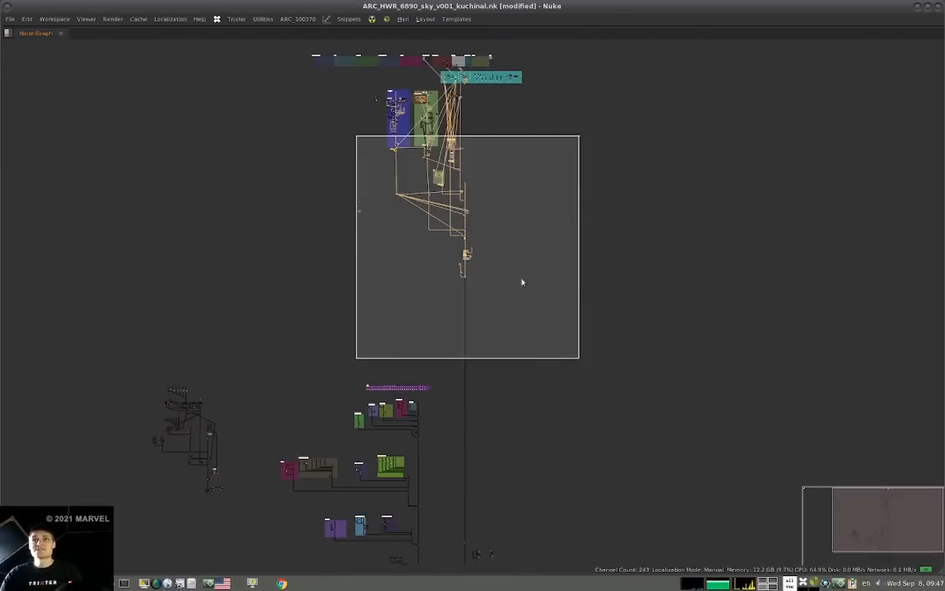
left_click(666, 377)
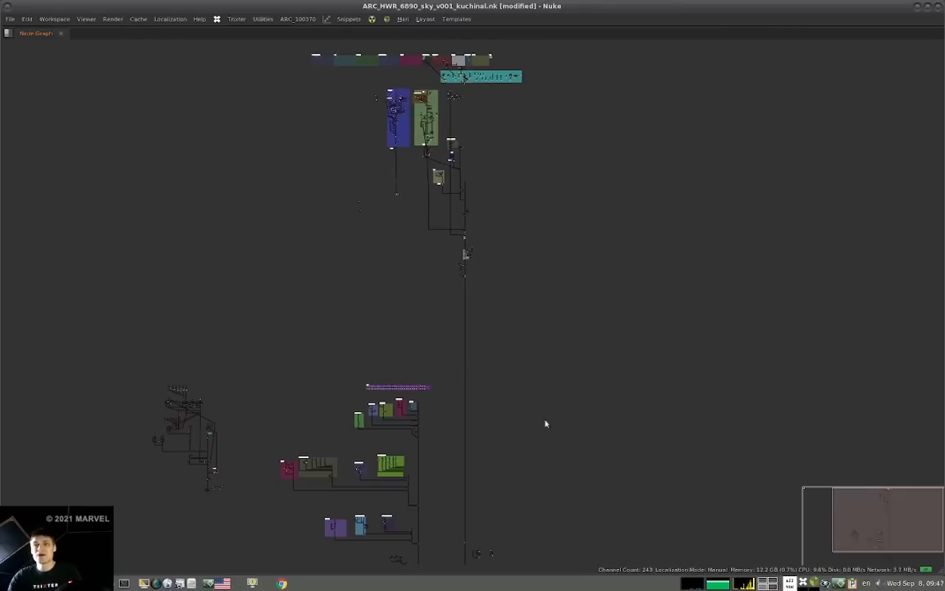
- Examine the main pipe down past the TRXcache v002 backdrop to the junction where the side pipe joins it
middle_click_drag(466, 557, 484, 461)
scroll(484, 460, "up", 10)
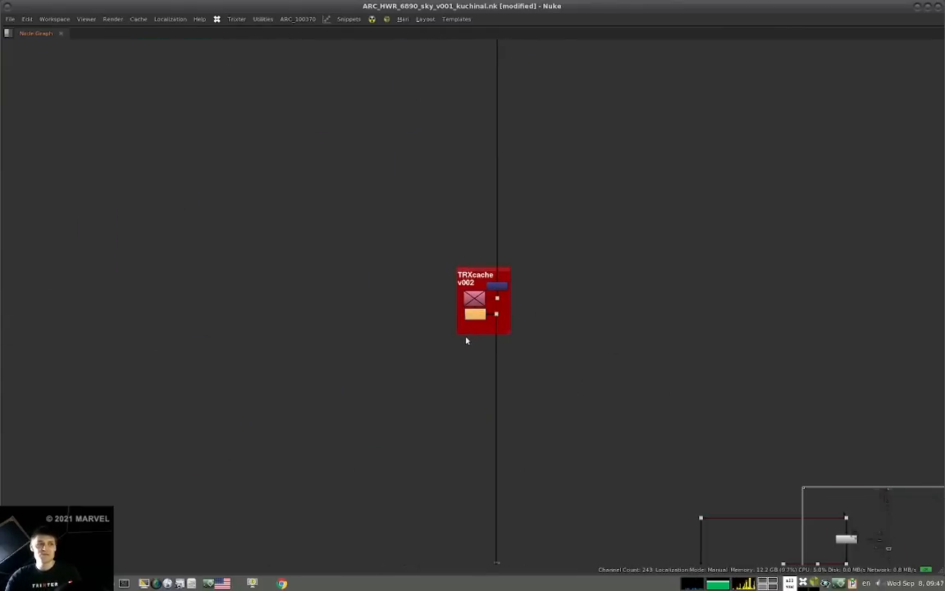
scroll(463, 338, "down", 5)
scroll(446, 340, "down", 3)
middle_click_drag(464, 360, 464, 298)
middle_click_drag(461, 456, 484, 269)
middle_click_drag(440, 375, 447, 245)
scroll(493, 421, "up", 3)
middle_click_drag(496, 419, 514, 360)
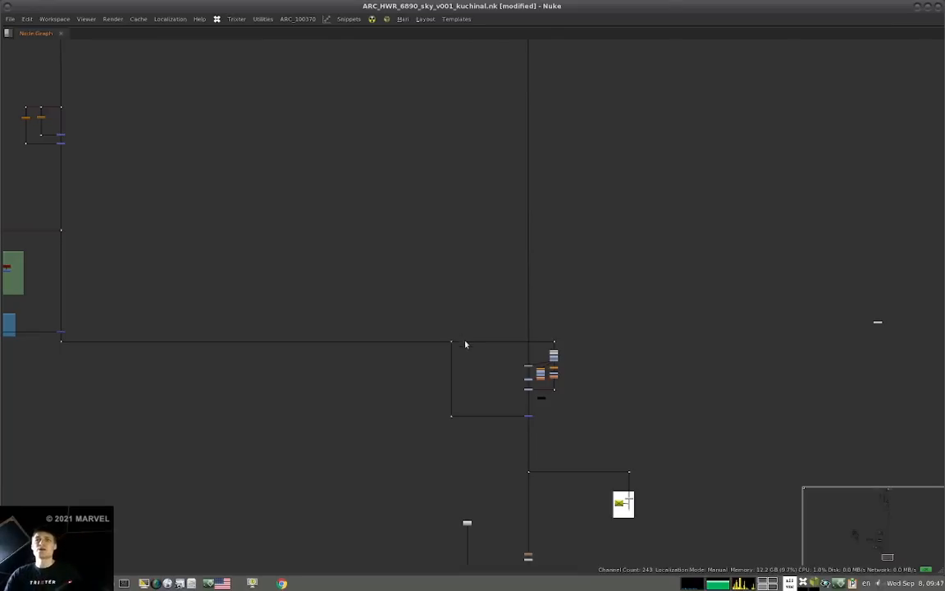
- Select the dot at the end of the side pipe, and the small node group where it meets the main pipe
left_click_drag(460, 331, 444, 362)
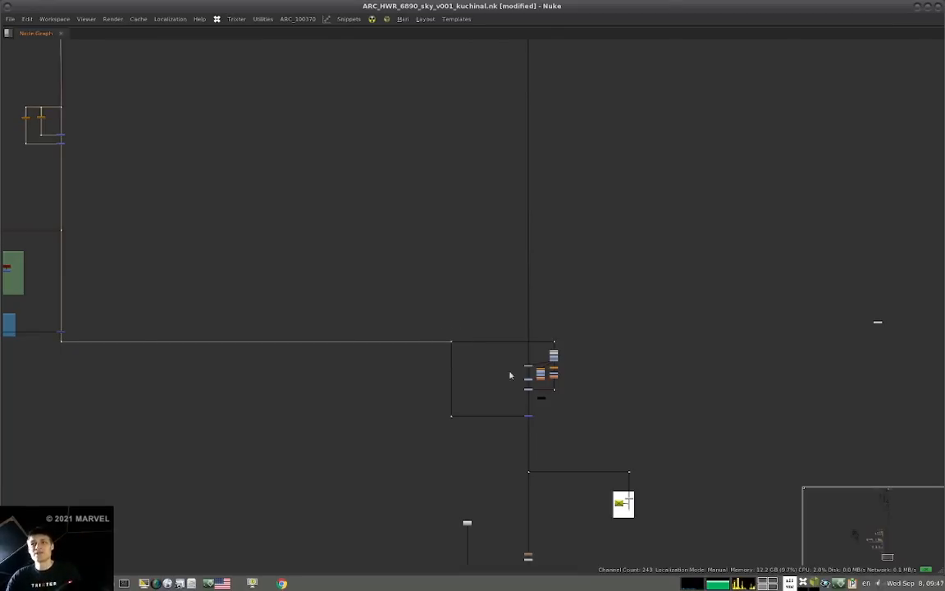
left_click_drag(593, 329, 509, 394)
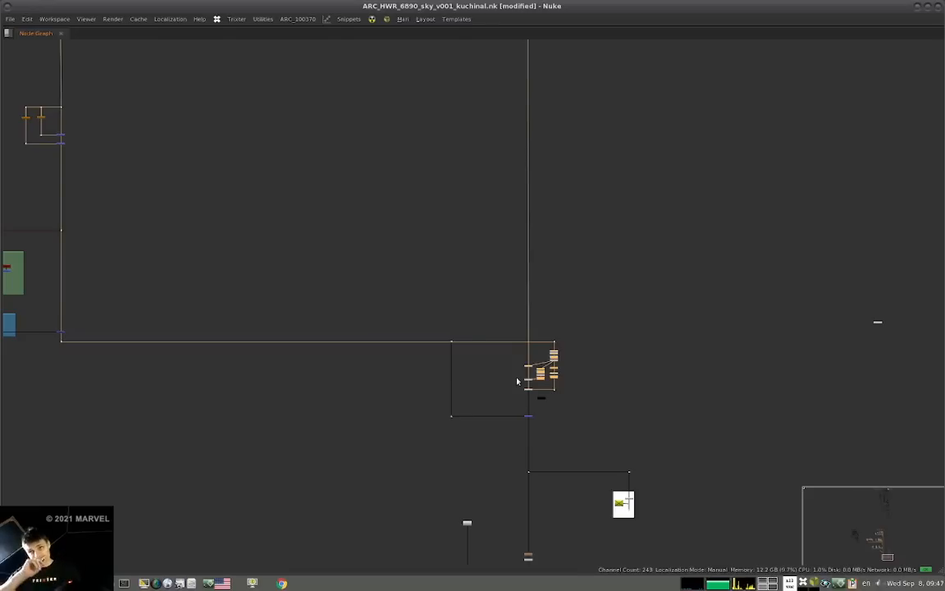
scroll(574, 366, "down", 3)
middle_click_drag(500, 302, 470, 216)
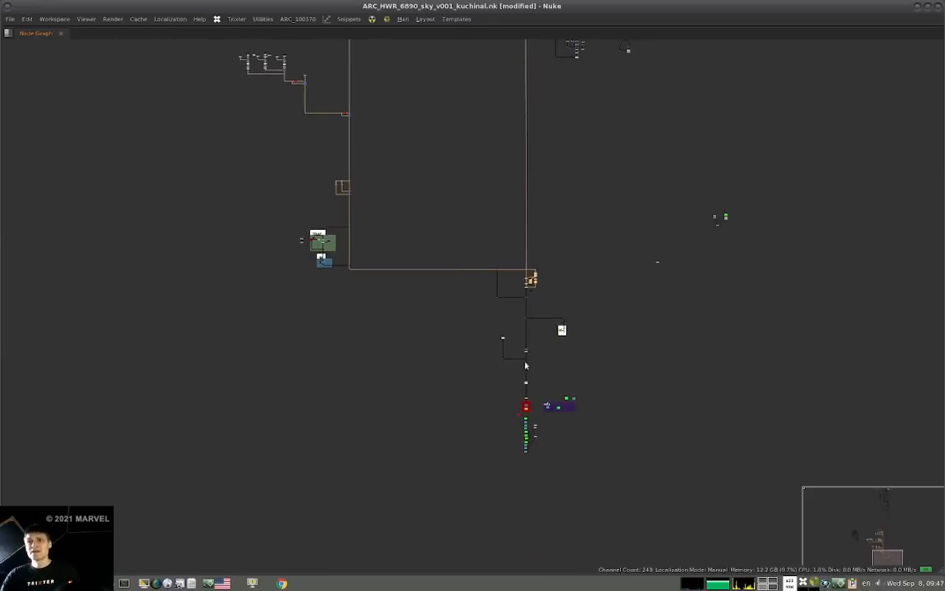
- View the node just below the junction and restore the full workspace with the viewer and properties
scroll(525, 362, "up", 5)
left_click_drag(493, 250, 404, 298)
key("1")
left_click(650, 406)
key("space")
scroll(723, 426, "down", 5)
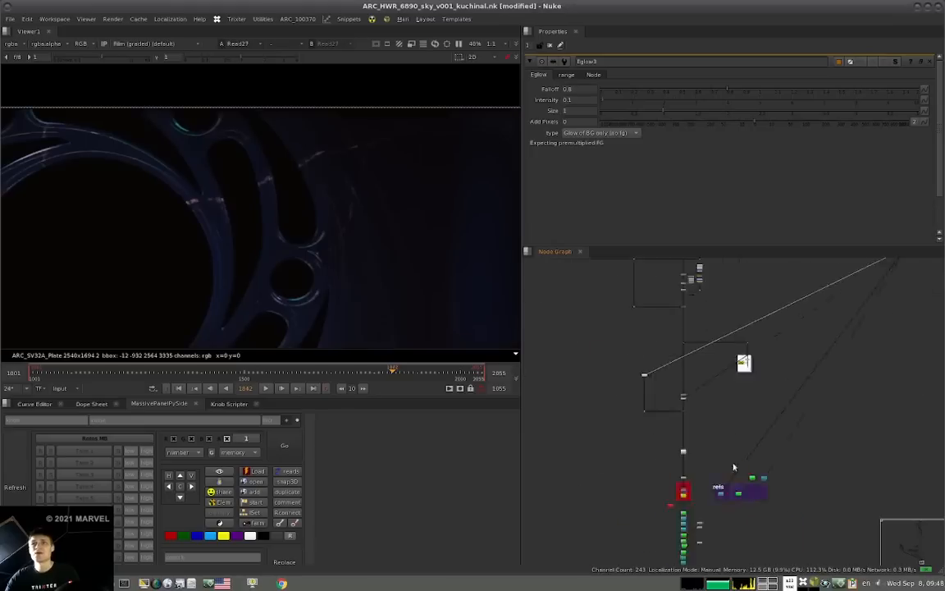
- Fit the whole image in the viewer and show its alpha channel
middle_click_drag(734, 466, 779, 514)
scroll(280, 270, "down", 5)
scroll(289, 266, "up", 2)
key("a")
key("a")
key("a")
key("a")
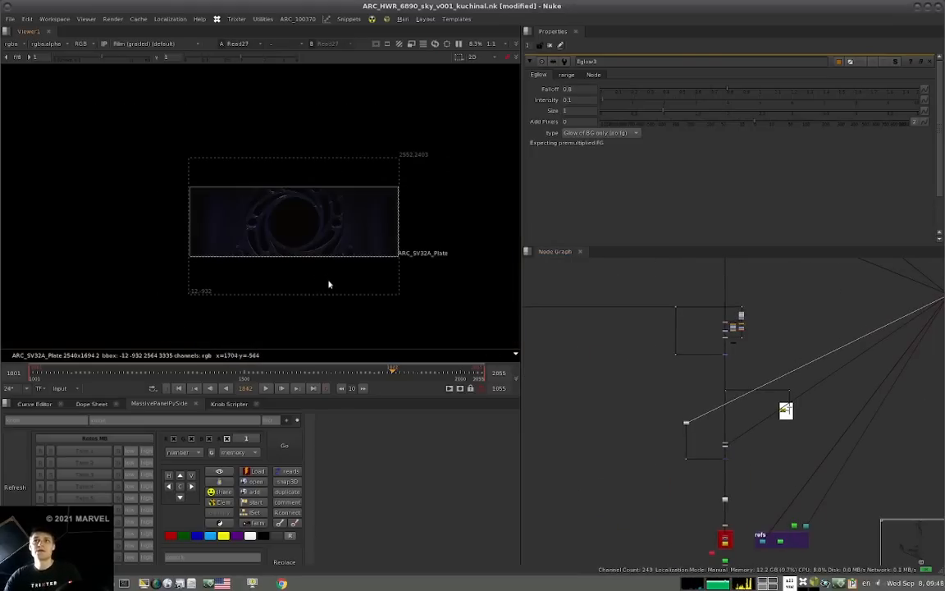
key("a")
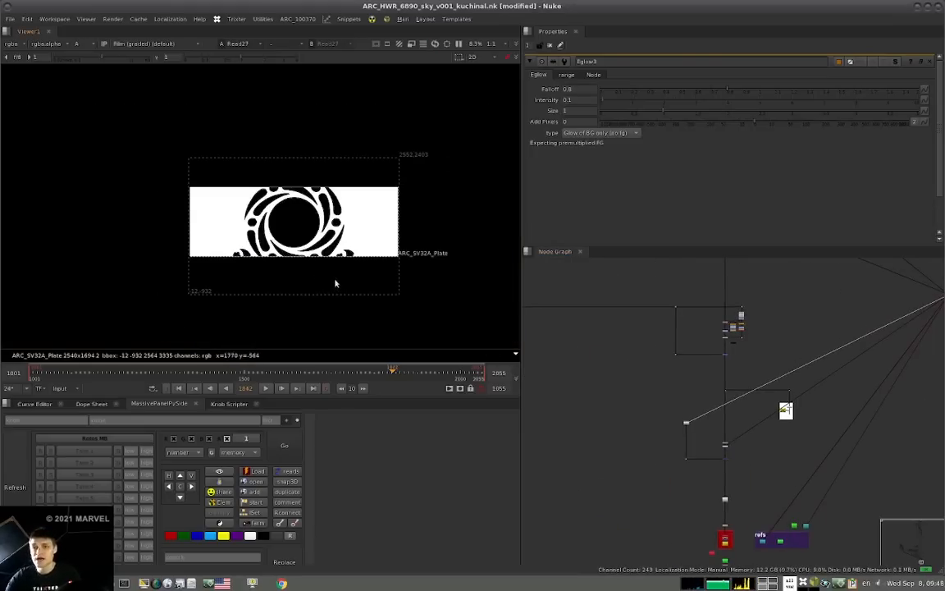
- View the Read34 lookdev v019 render in full color and enlarge it in the viewer
middle_click_drag(732, 541, 694, 464)
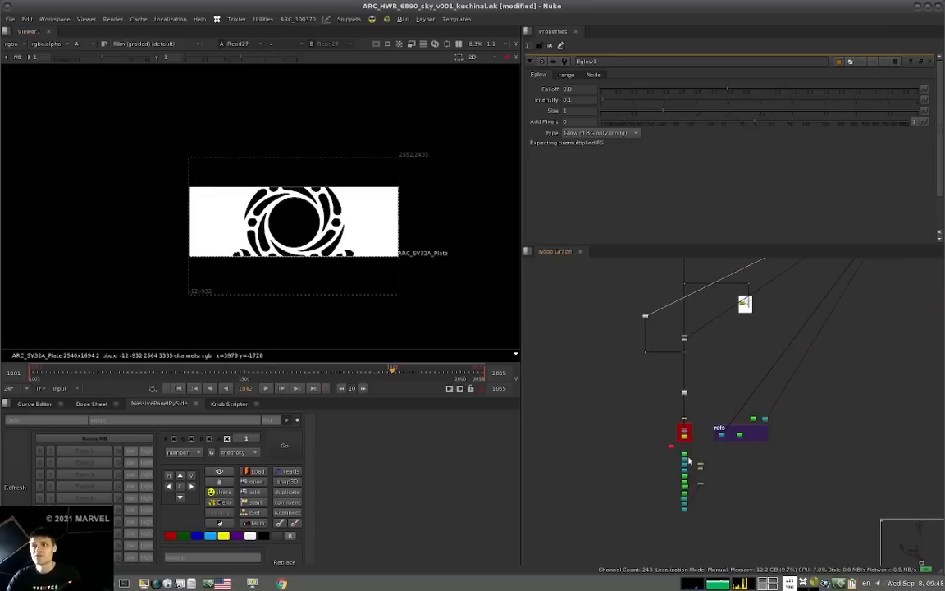
key("1")
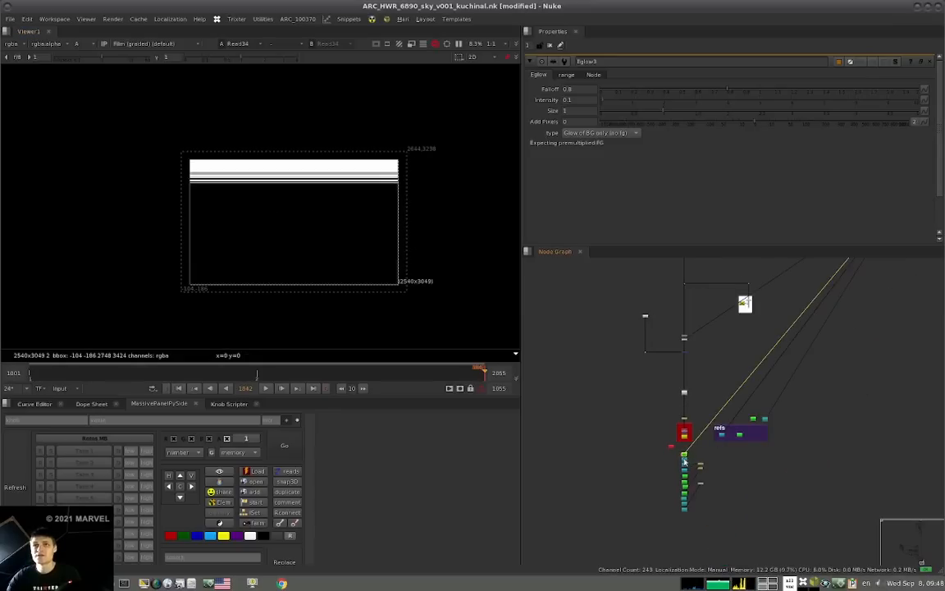
scroll(706, 451, "up", 5)
left_click_drag(732, 460, 732, 453)
left_click(732, 465)
left_click(732, 451)
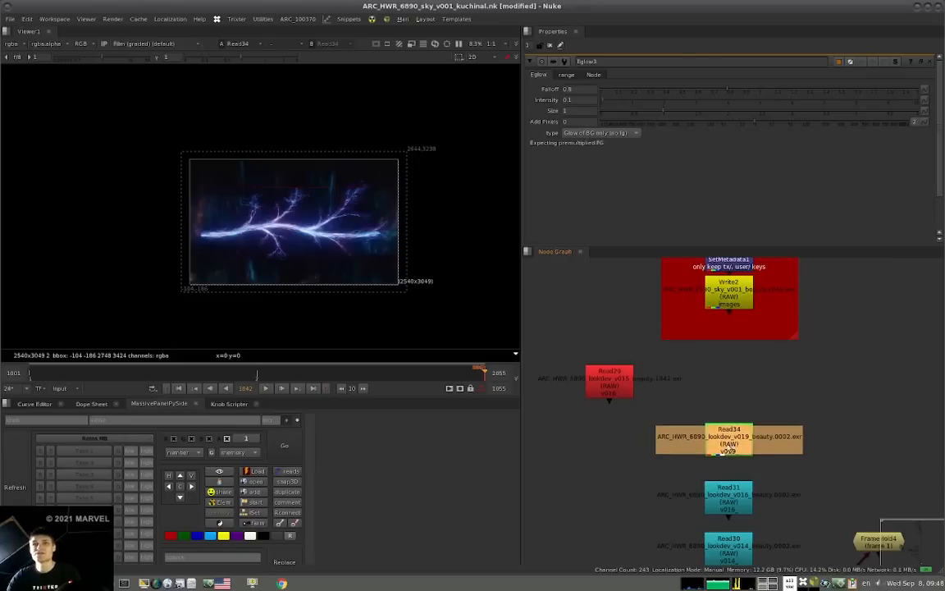
scroll(387, 259, "up", 3)
scroll(371, 247, "down", 1)
scroll(371, 248, "down", 1)
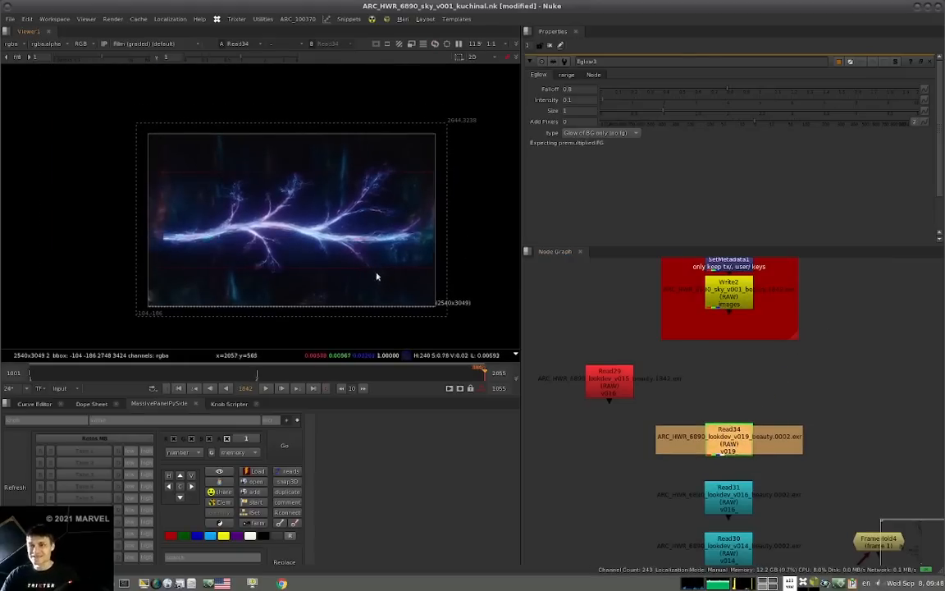
- Compare the Read31 lookdev v016 render with the Read34 v019 render in the viewer
left_click(728, 497)
key("1")
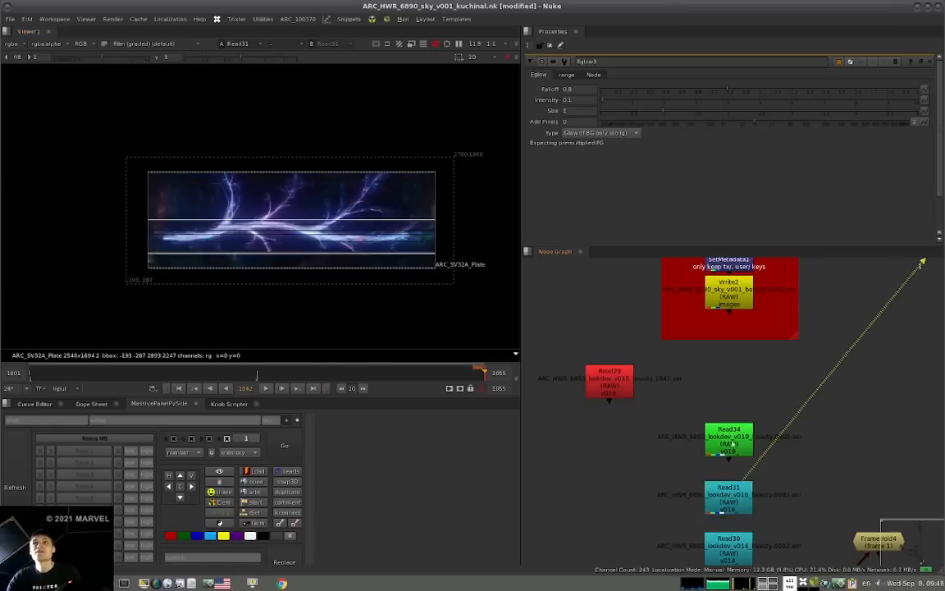
scroll(713, 476, "down", 3)
left_click(705, 421)
key("1")
- Maximize the node graph and frame the entire script in it
scroll(629, 430, "down", 2)
middle_click_drag(635, 384, 678, 429)
scroll(636, 432, "down", 4)
middle_click_drag(724, 387, 732, 444)
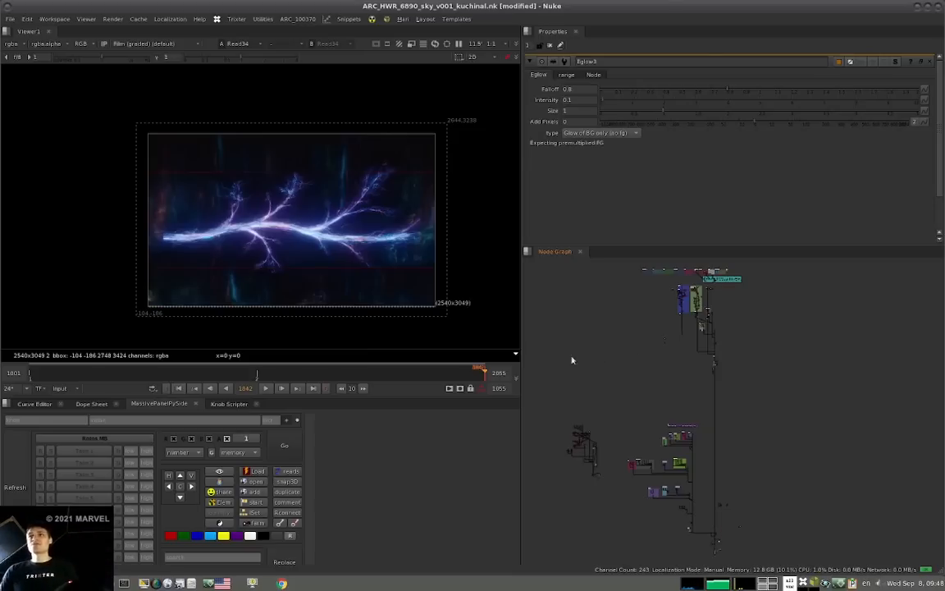
key("space")
mouse_move(561, 366)
middle_mouse_down()
mouse_move(576, 362)
mouse_move(569, 368)
middle_mouse_up()
key("f")
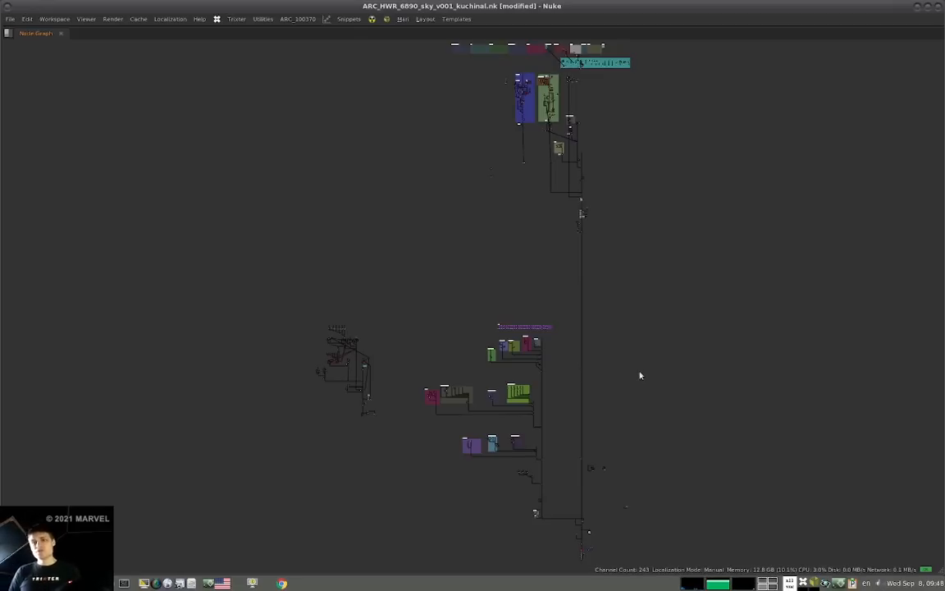
- Select the upper comp section, select the lower branch sections separately, and clear the selection
left_click_drag(684, 268, 465, 67)
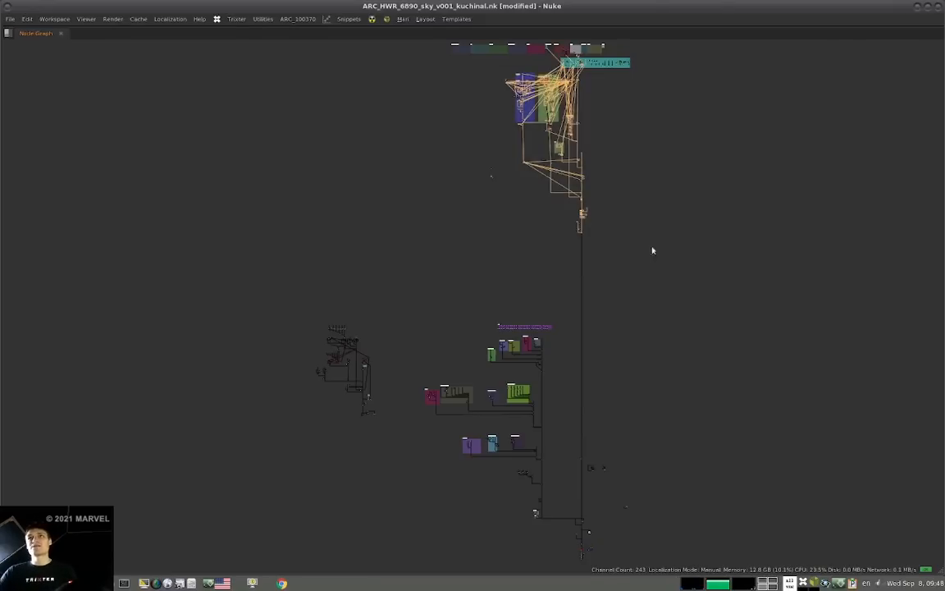
left_click(709, 270)
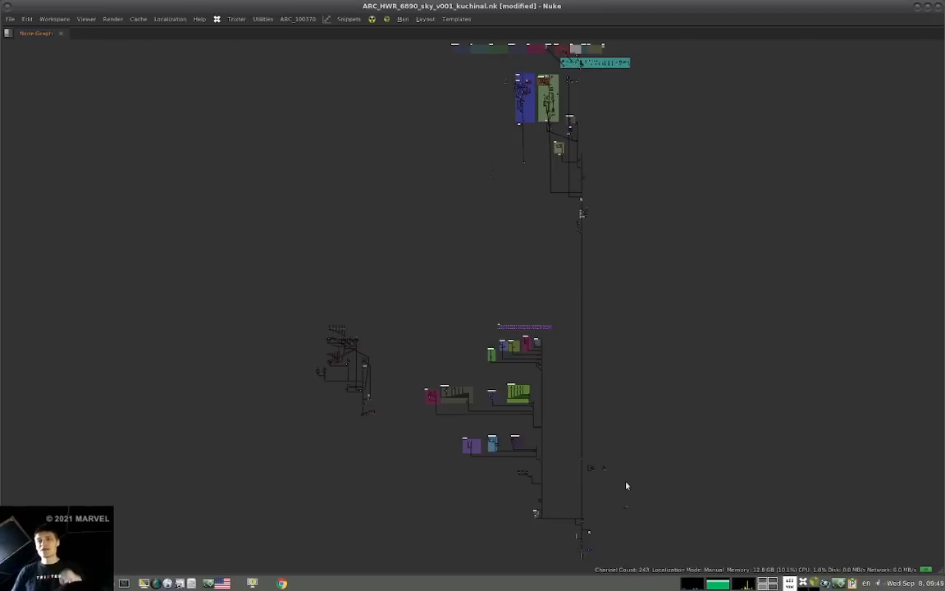
left_click_drag(562, 327, 403, 560)
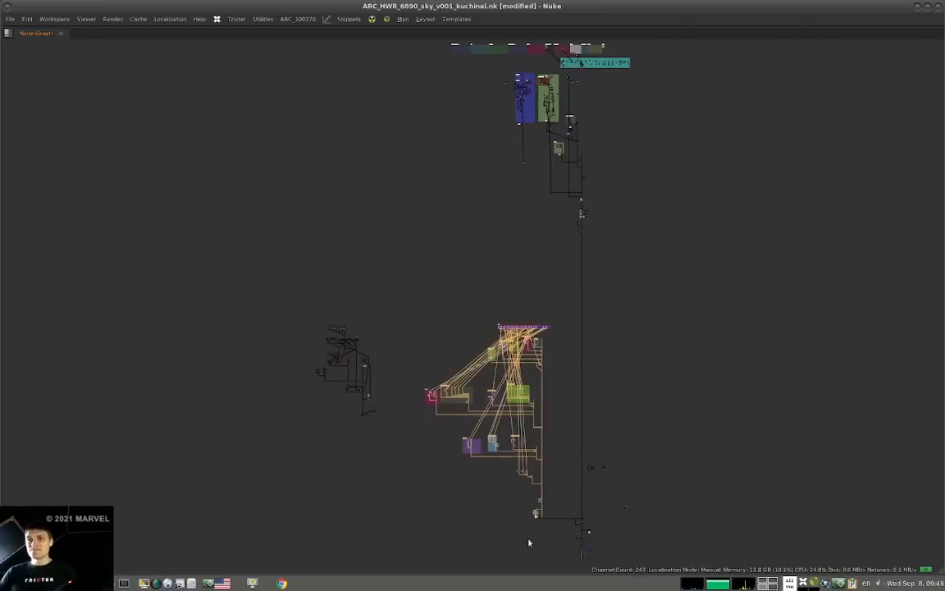
left_click(525, 532)
left_click_drag(560, 338, 437, 515)
left_click(654, 424)
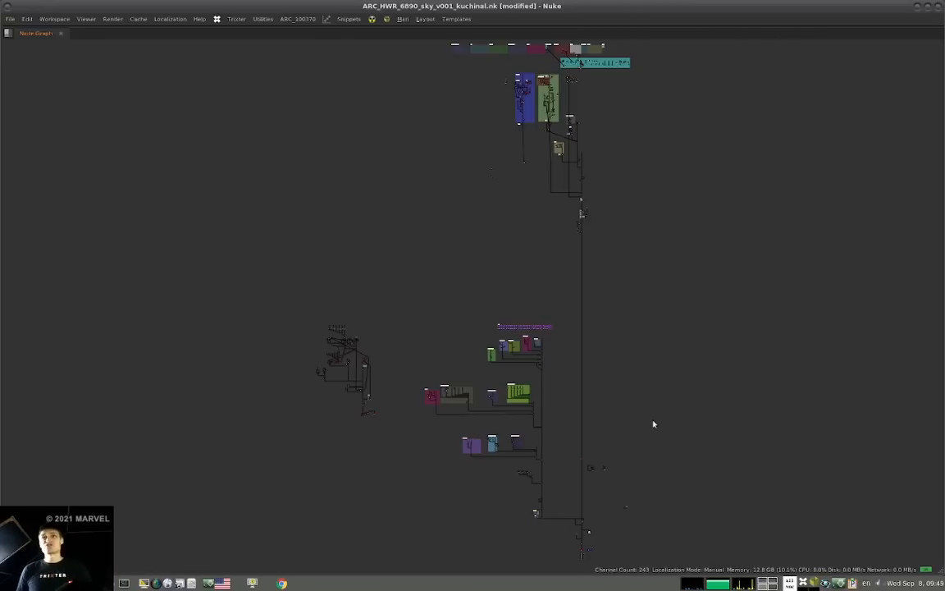
- Switch to the Nuke window that holds the v010 version of the sky script
key("alt+Tab")
key("alt+Tab")
key("alt+Tab")
key("alt+Tab")
key("alt+Tab")
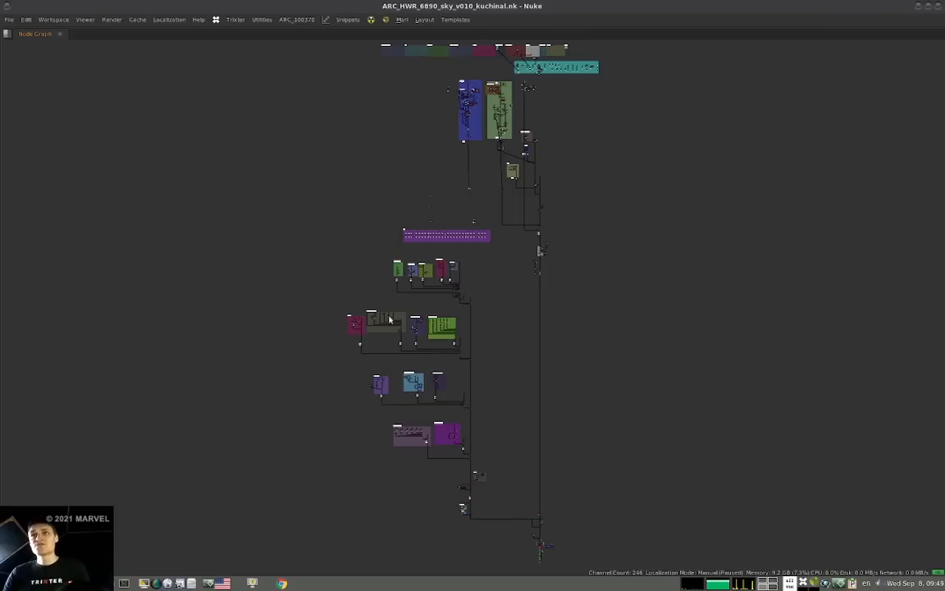
- Select the upper three rows of branch sections one after another and clear the selection
left_click_drag(385, 278, 454, 285)
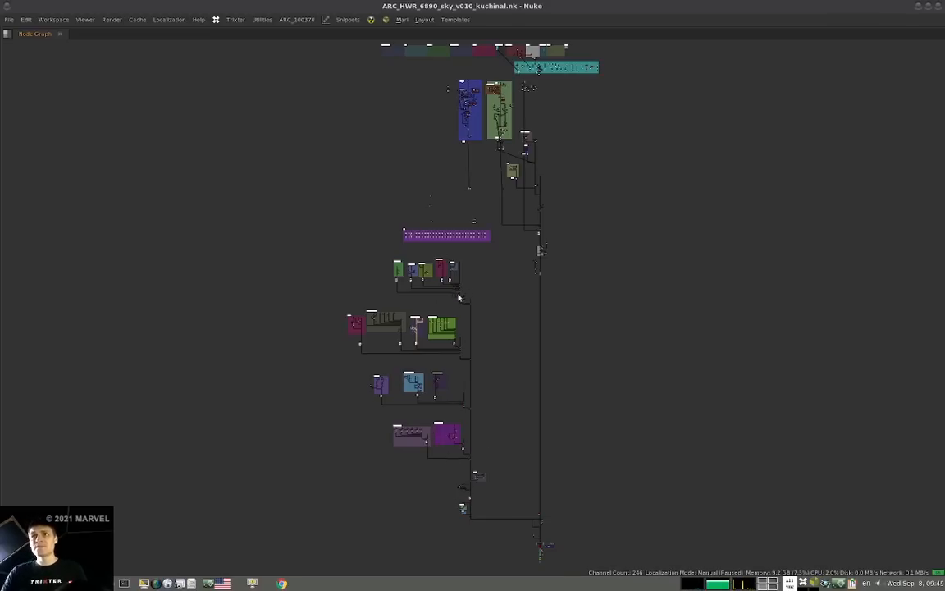
left_click_drag(468, 256, 363, 303)
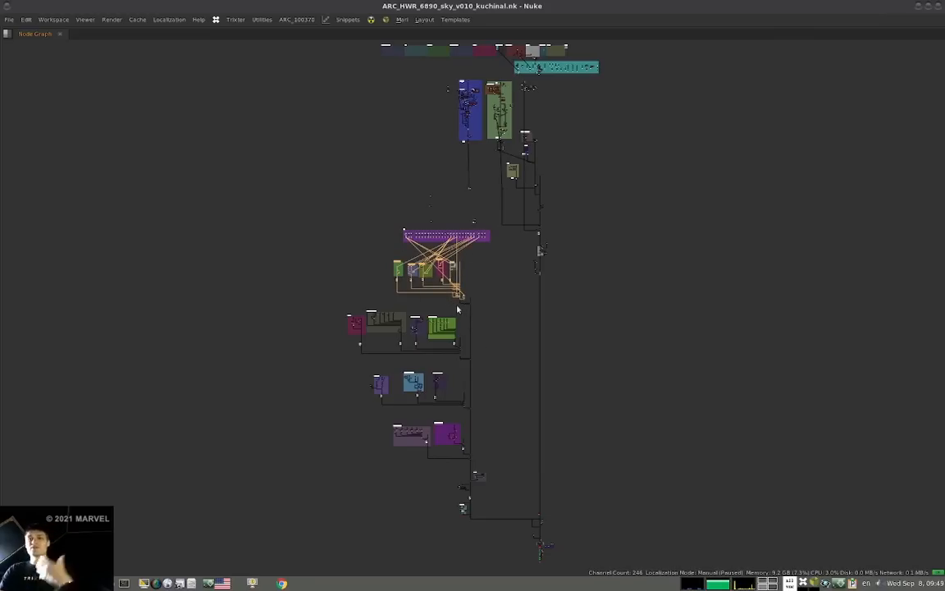
left_click_drag(373, 255, 466, 307)
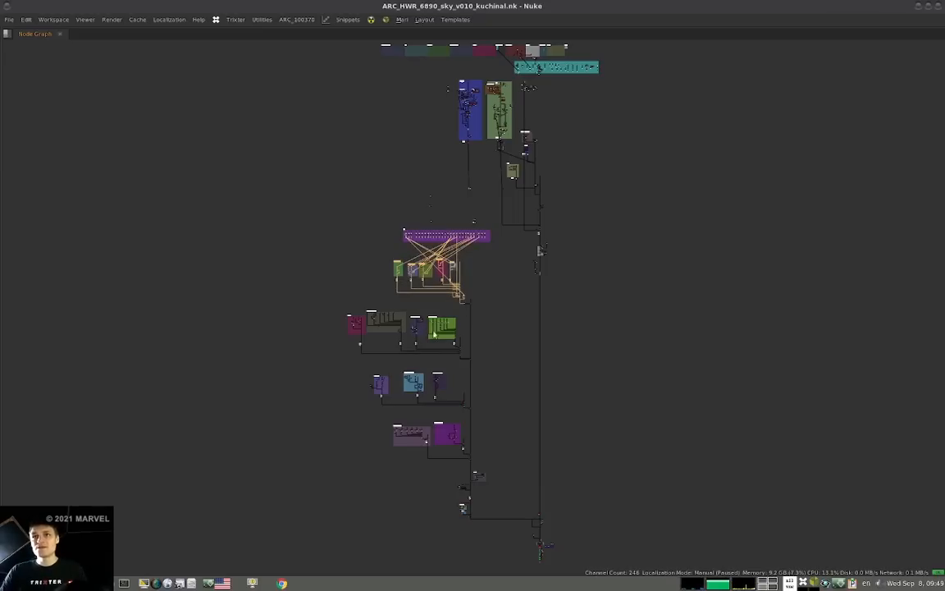
left_click_drag(325, 307, 463, 362)
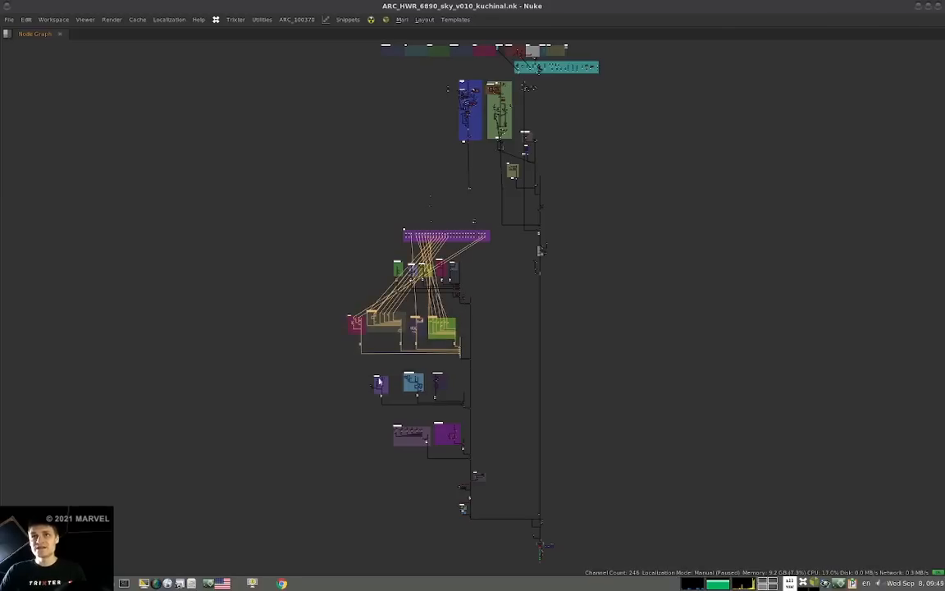
left_click_drag(356, 373, 430, 397)
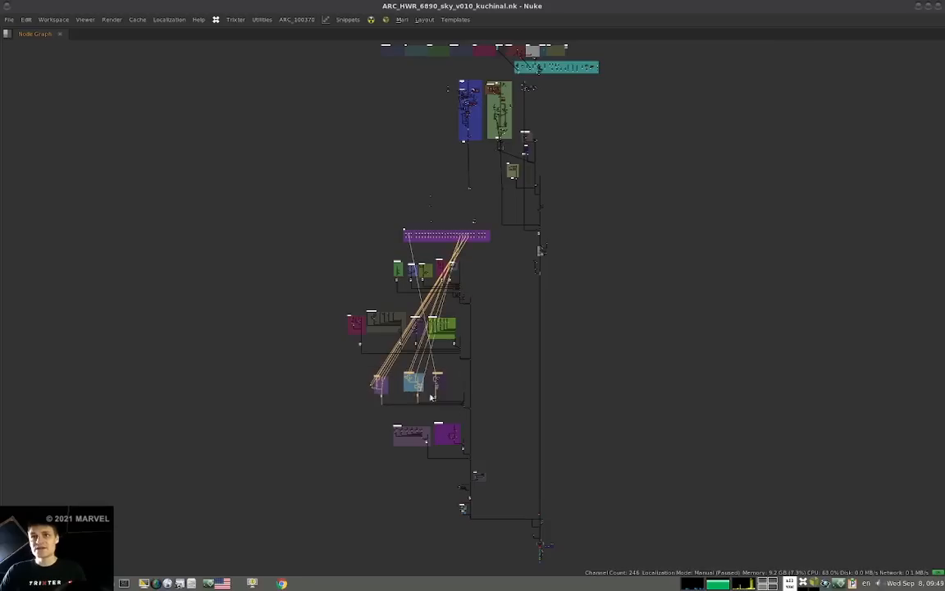
left_click(506, 348)
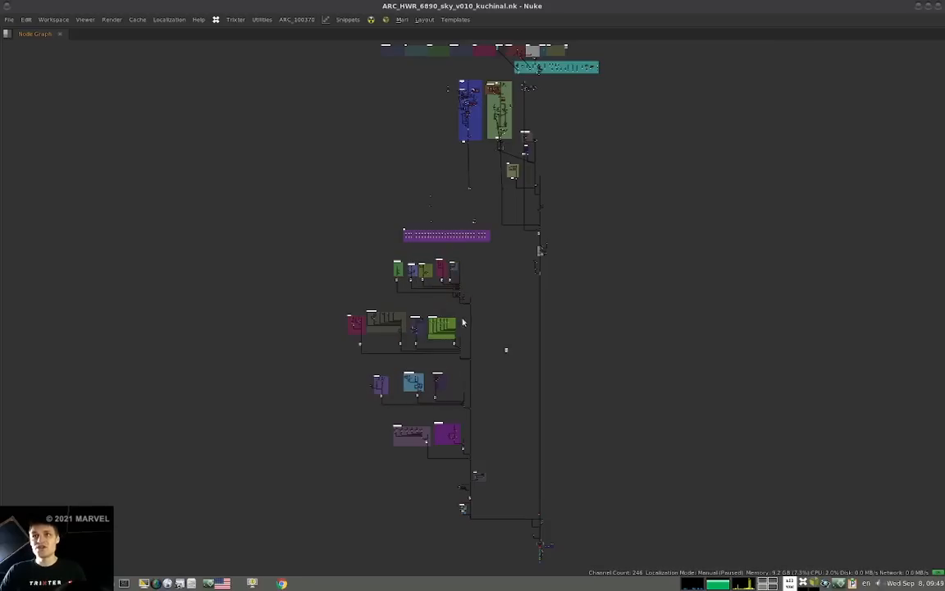
- Insert a stack of Grade nodes into the pipe below the TRXcache backdrop of the BRANCHES leaves section
middle_click_drag(405, 380, 370, 323, "alt")
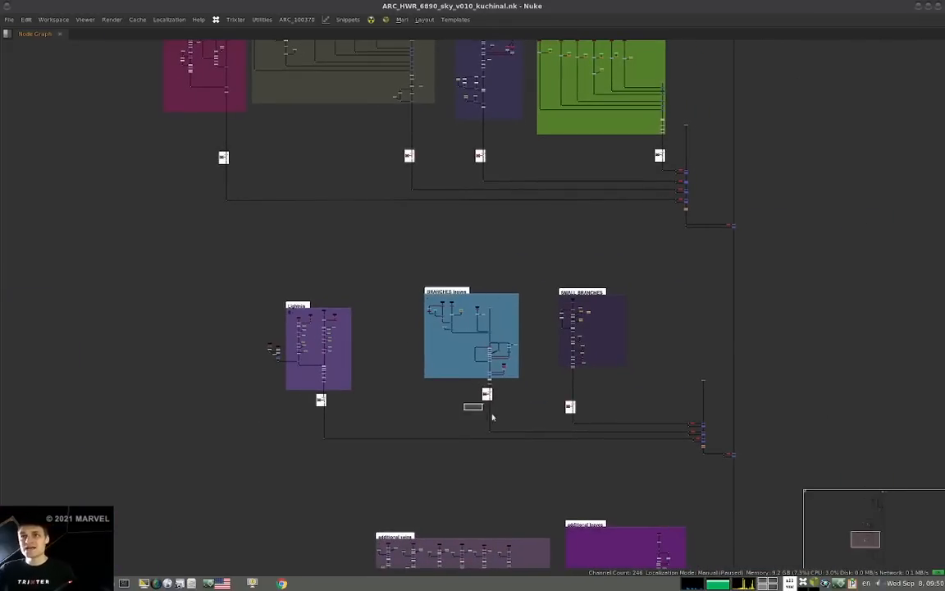
middle_click_drag(521, 403, 473, 368)
scroll(499, 361, "down", 3)
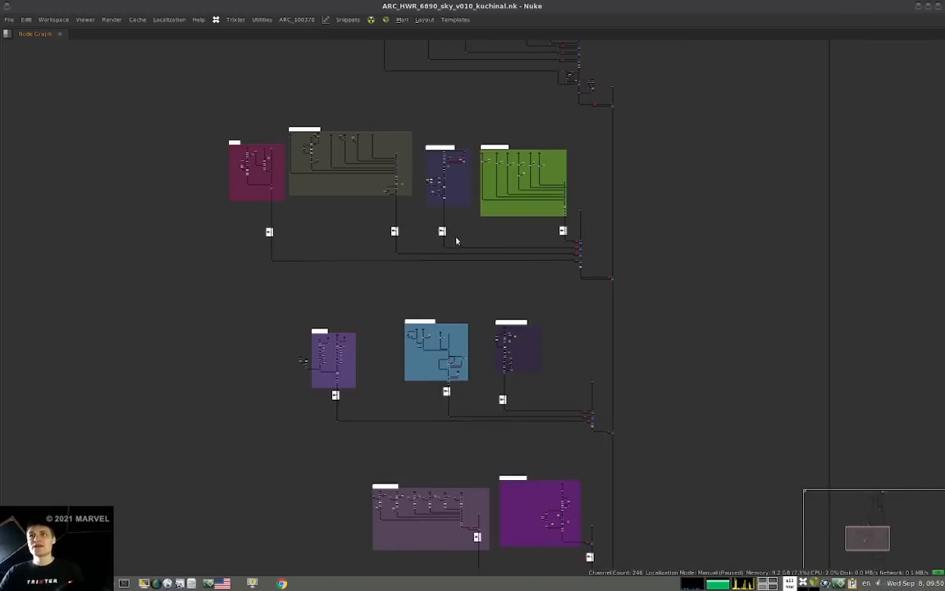
scroll(448, 408, "up", 5)
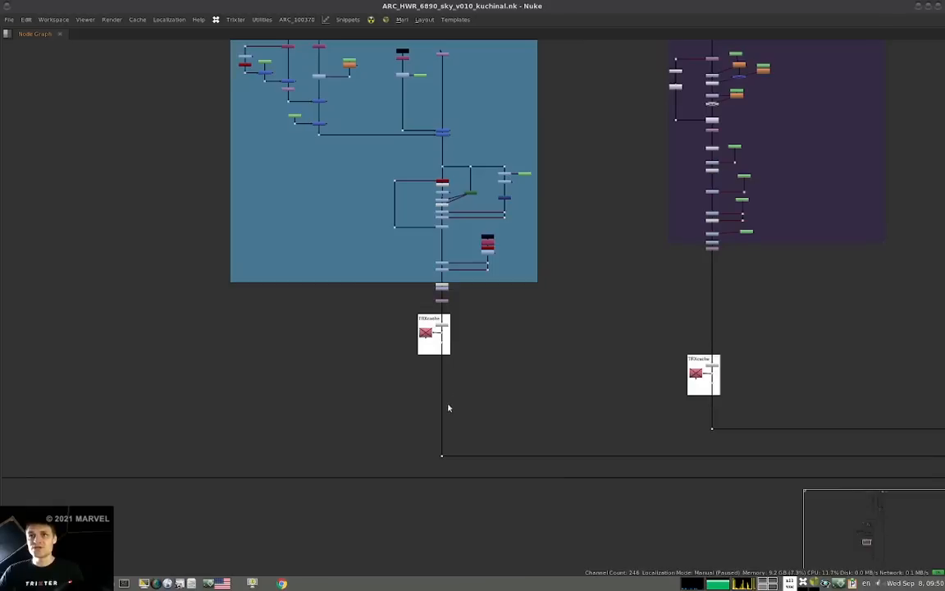
left_click(444, 400, "ctrl")
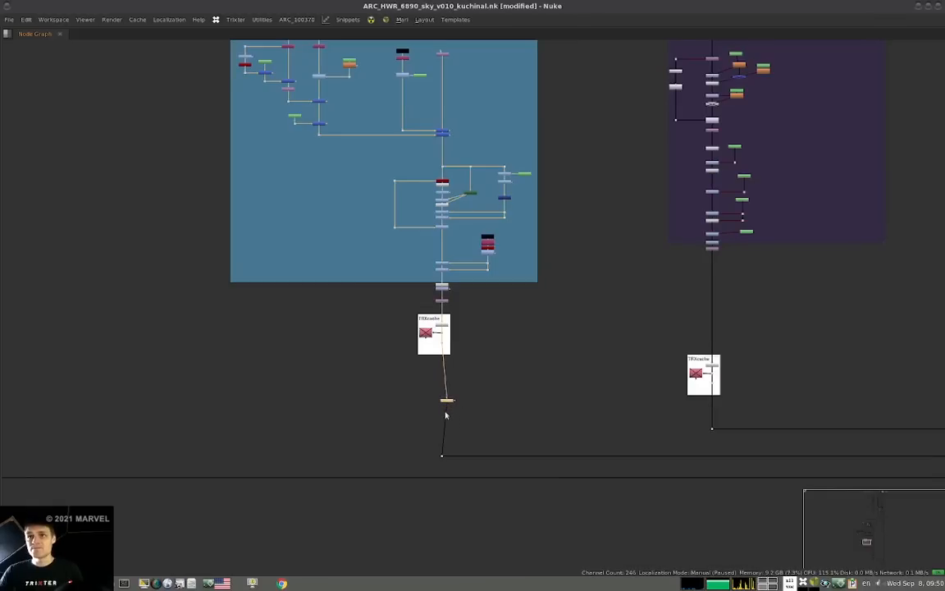
key("g")
key("g")
left_click(474, 412)
scroll(451, 412, "down", 5)
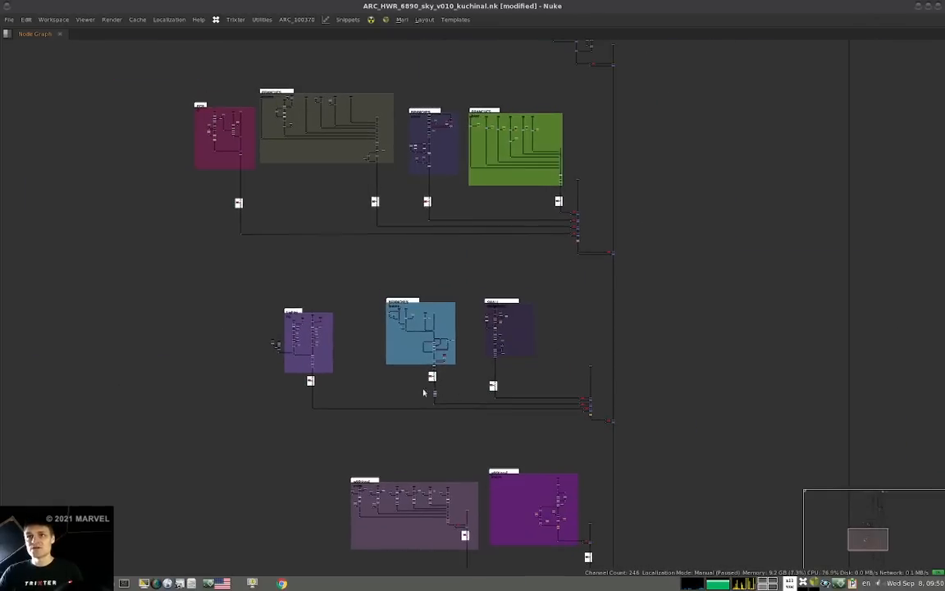
- Detach the Grade stack from the BRANCHES leaves pipe, place it above the TRXcache backdrop, and move that backdrop further down
scroll(448, 402, "up", 3)
middle_click_drag(448, 402, 415, 407)
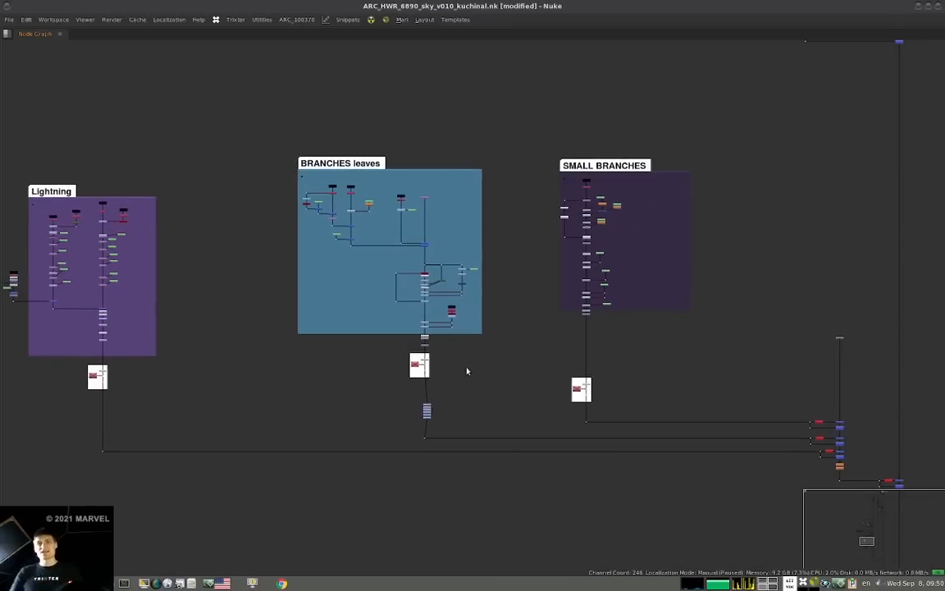
left_click(428, 415)
left_click_drag(427, 420, 450, 415)
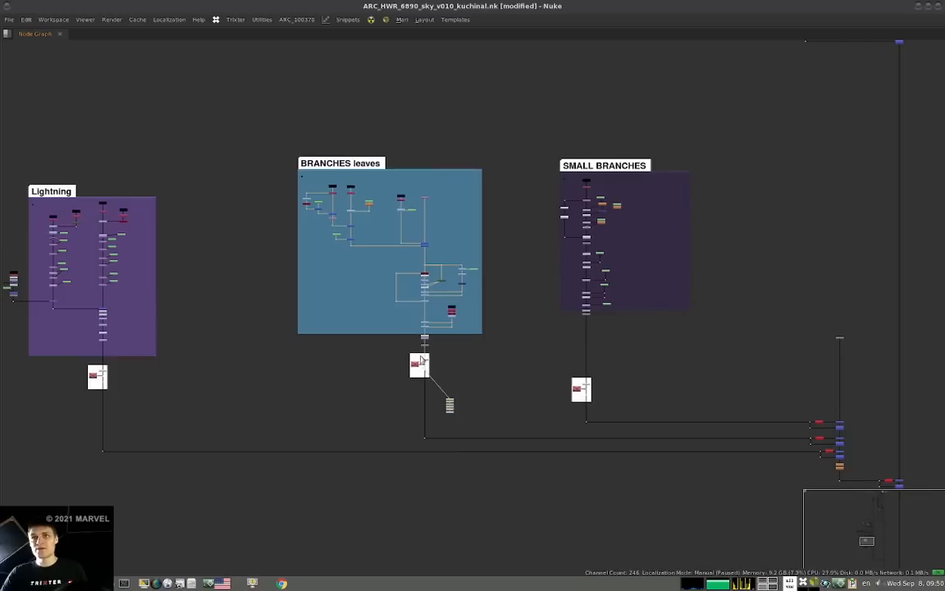
mouse_move(424, 371)
left_mouse_down()
mouse_move(424, 404)
mouse_move(440, 419)
mouse_move(417, 365)
left_mouse_up()
left_click(415, 398)
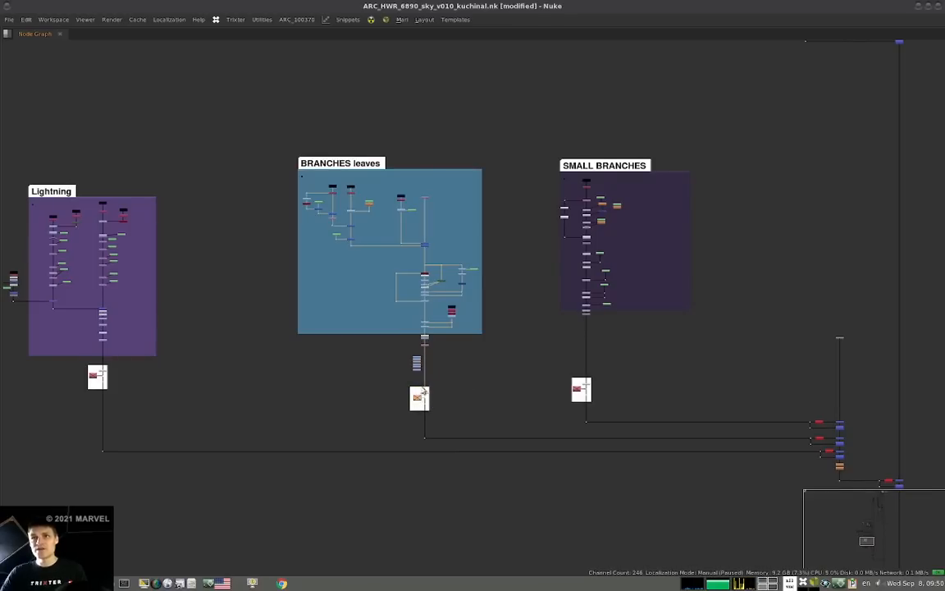
middle_click_drag(444, 371, 428, 359)
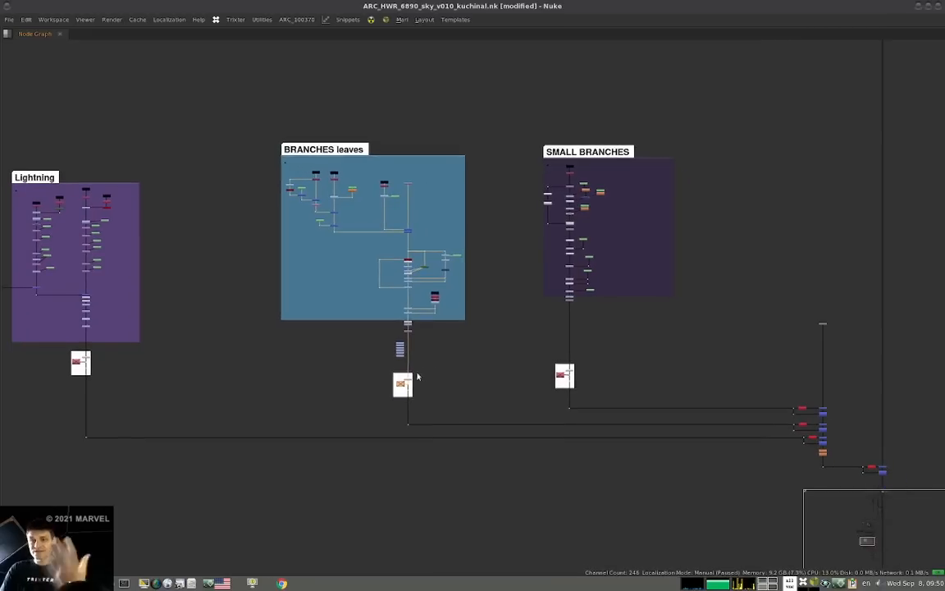
- Select the additional veins section in the lowest row, together with its TRXcache, and check its connection to the main pipe
scroll(382, 365, "down", 2)
scroll(381, 365, "down", 4)
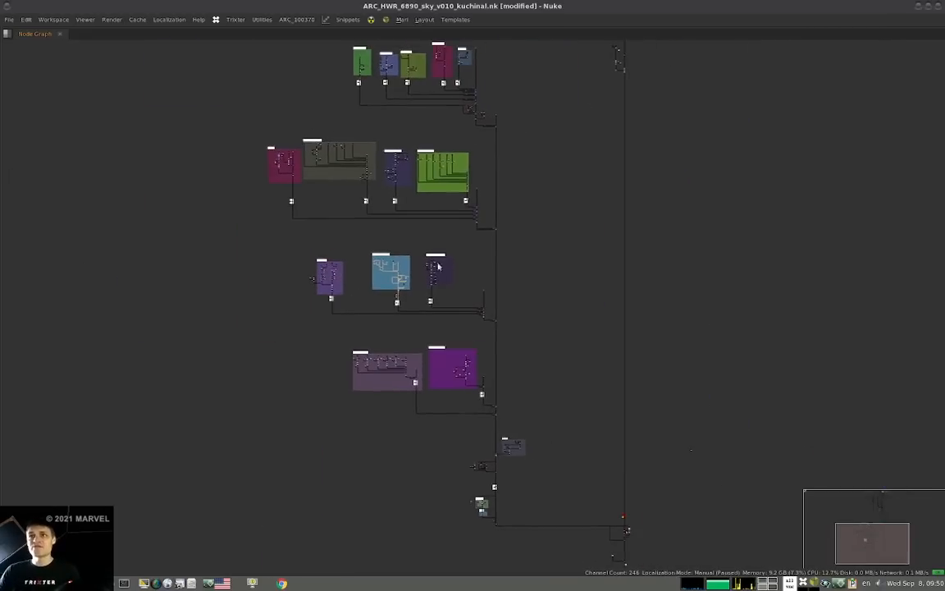
scroll(459, 384, "up", 4)
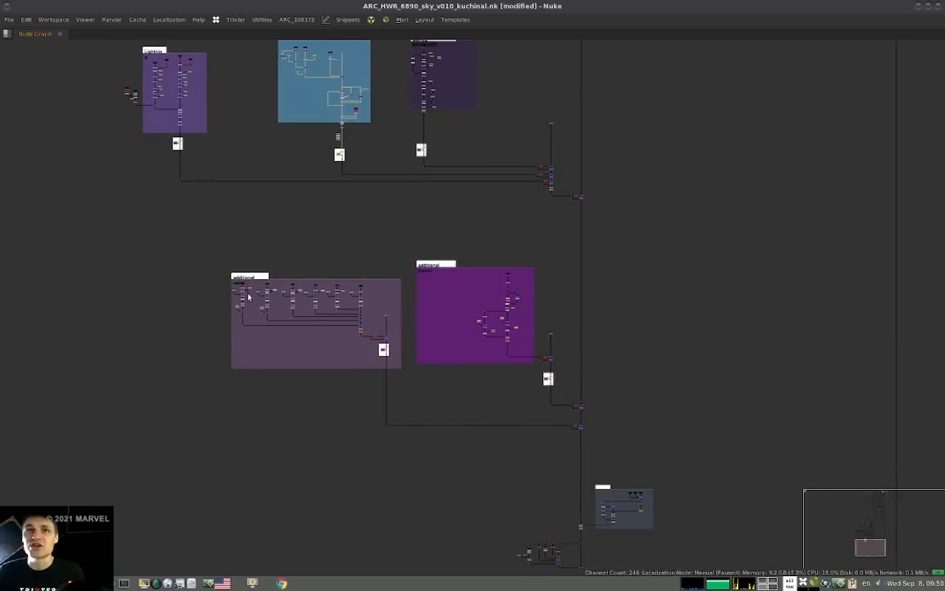
left_click_drag(195, 261, 409, 434)
key("ctrl+c")
key("ctrl+v")
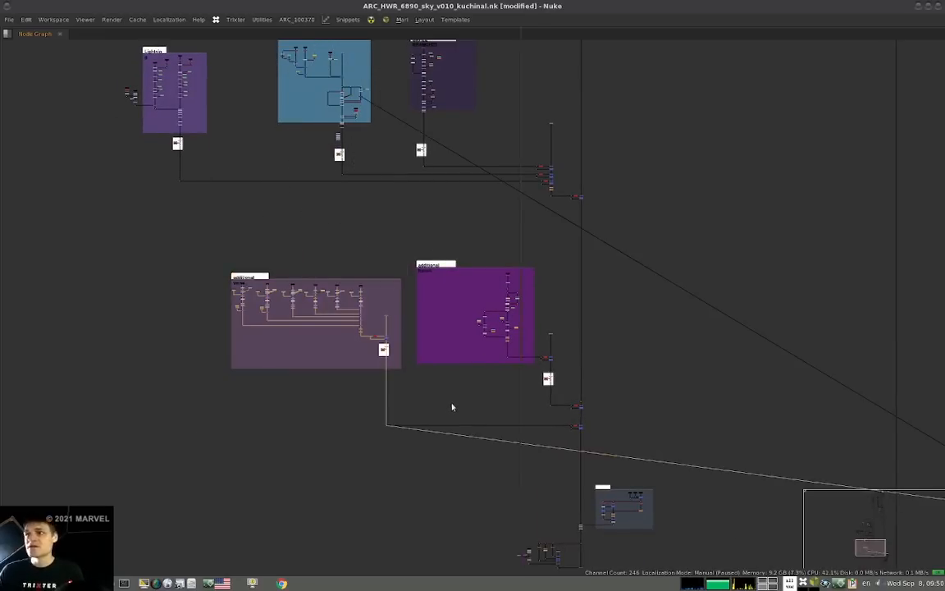
key("space")
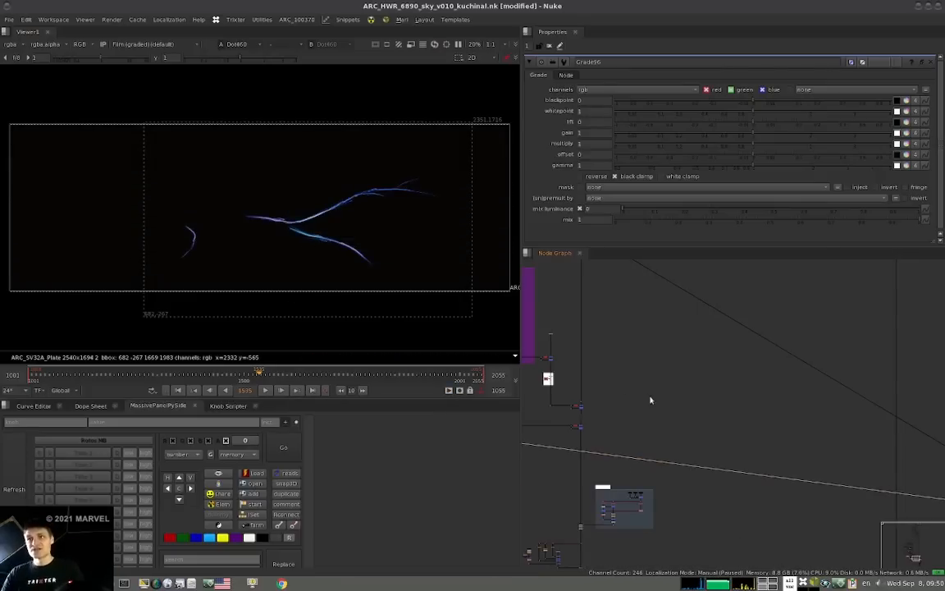
key("space")
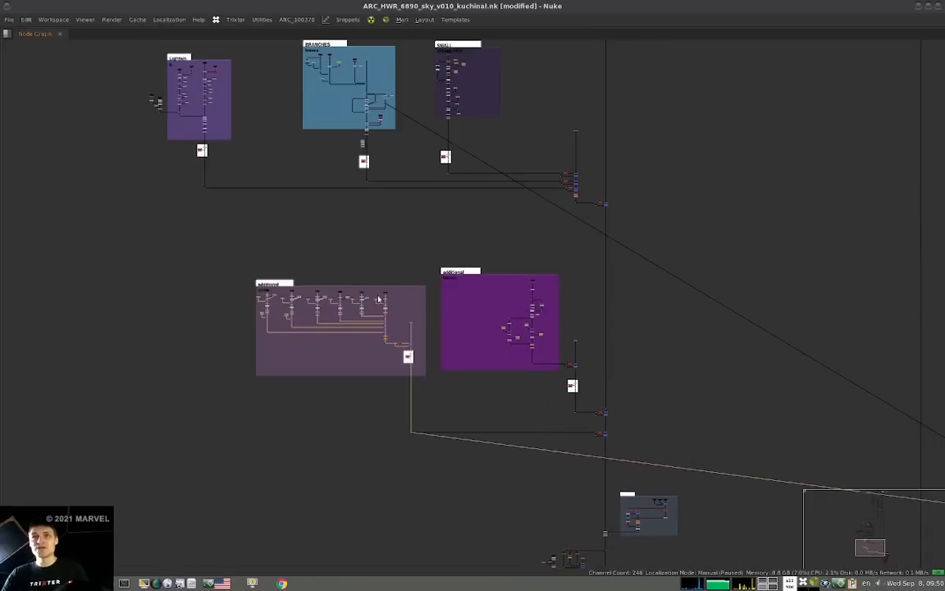
left_click_drag(416, 351, 387, 376)
left_click(604, 434, "ctrl")
- Select the add noise section beside the main pipe, followed by the unlabelled node group below it
middle_click_drag(604, 434, 504, 303)
middle_click_drag(520, 398, 636, 341, "alt")
left_click_drag(698, 293, 512, 422)
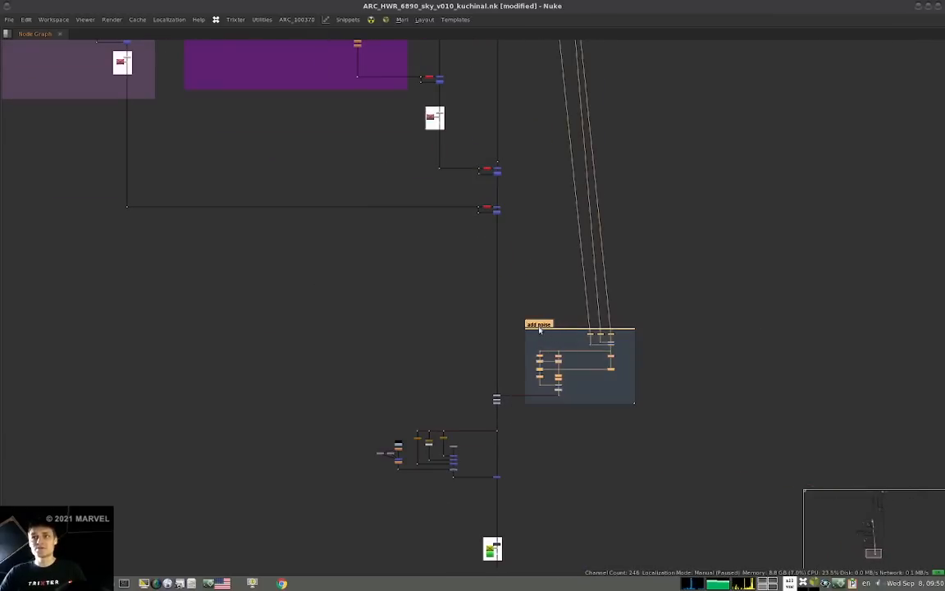
middle_click_drag(523, 297, 520, 237)
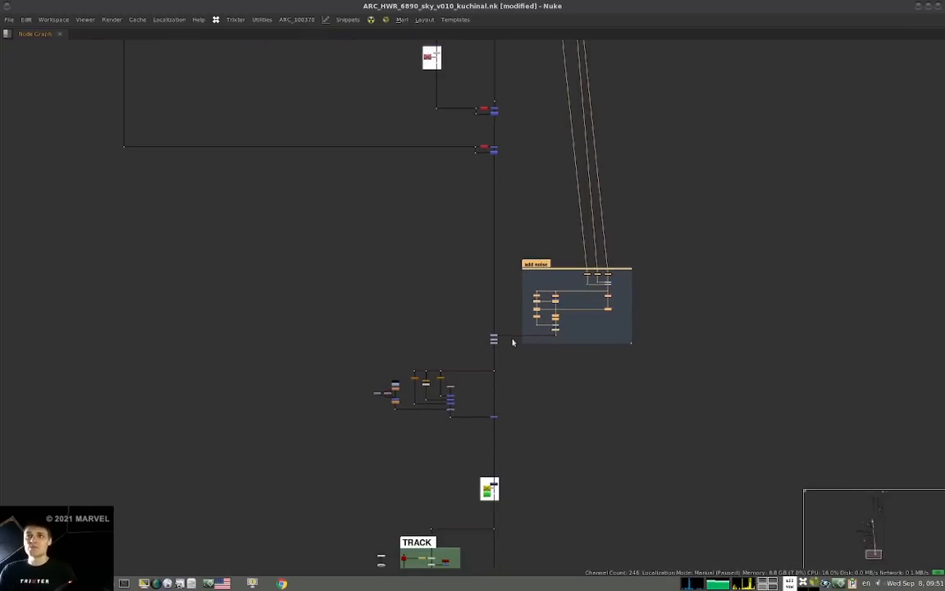
middle_click_drag(514, 338, 519, 295)
left_click_drag(547, 316, 386, 387)
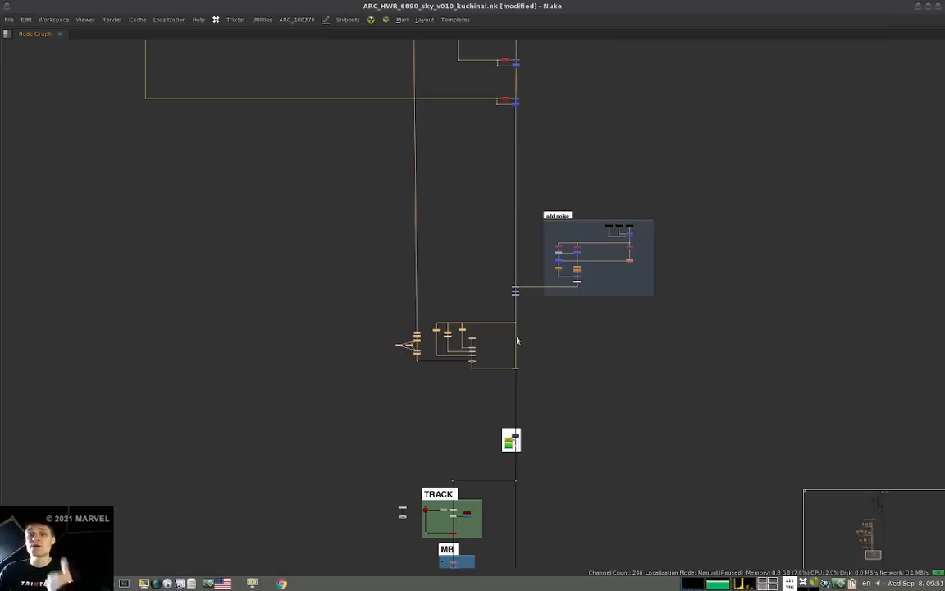
- Examine the TRACK and MB sections at the end of the branch pipe and the layout of the whole script
middle_click_drag(539, 448, 526, 303)
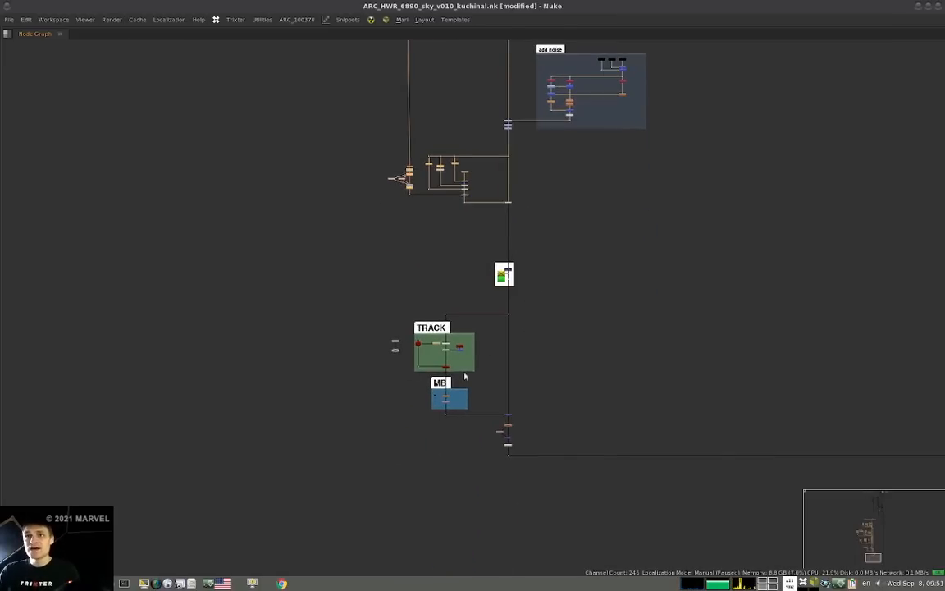
scroll(437, 425, "up", 3)
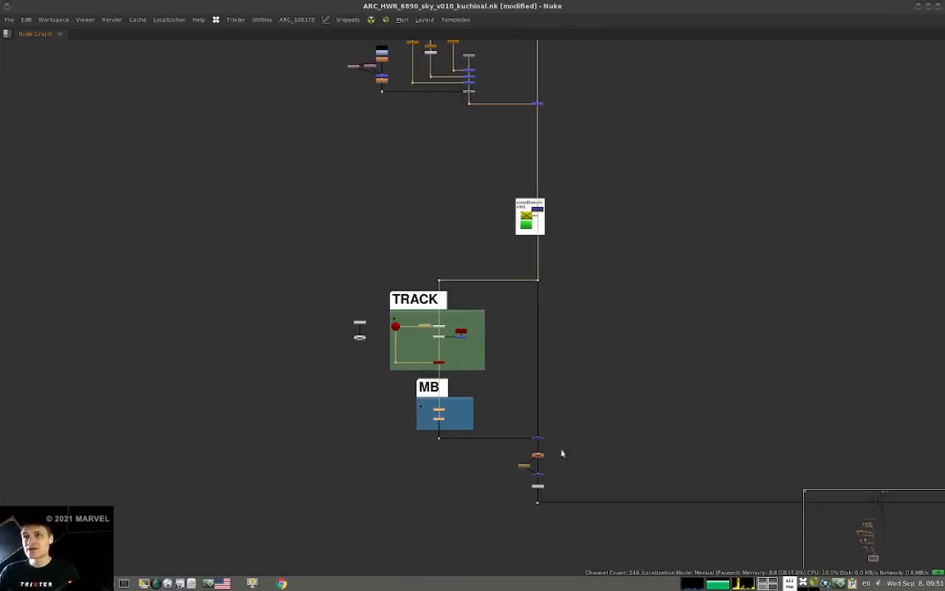
scroll(547, 438, "down", 4)
middle_click_drag(579, 429, 441, 447)
scroll(479, 435, "down", 7)
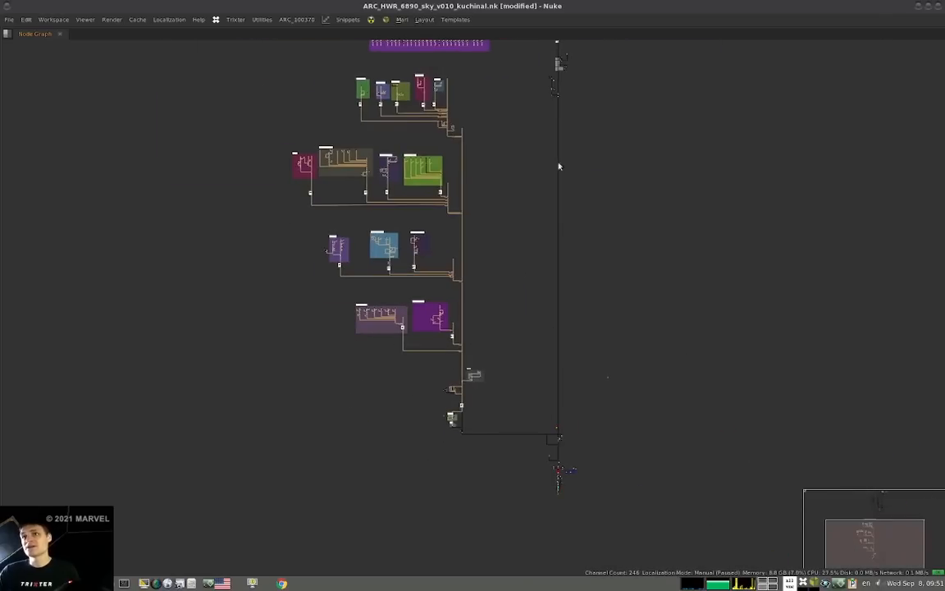
middle_click_drag(593, 280, 593, 324)
middle_click(595, 324)
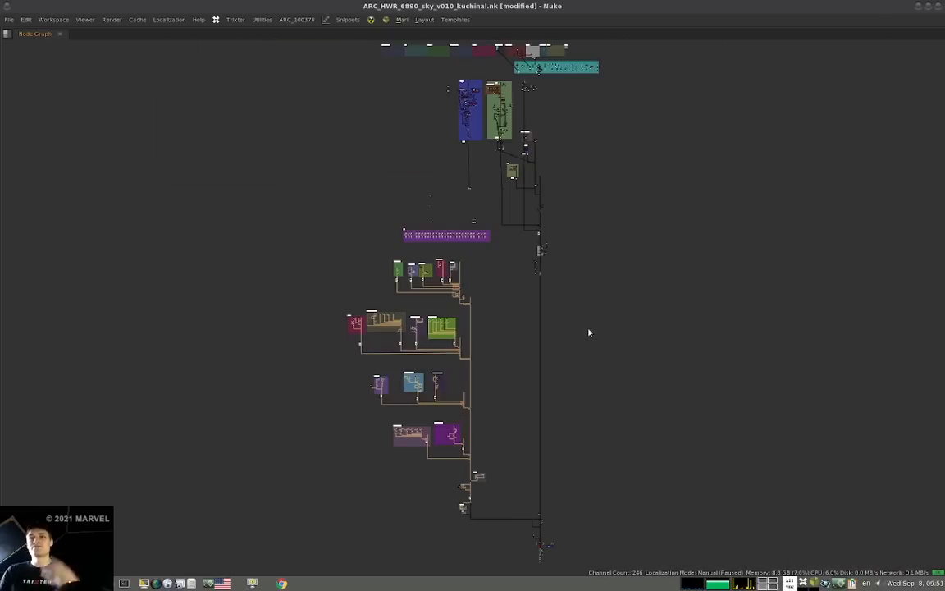
- Switch to the Nuke window that holds the v020 version of the sky script
key("alt+Tab")
key("alt+Tab")
key("alt+Tab")
key("alt+Tab")
key("alt+Tab")
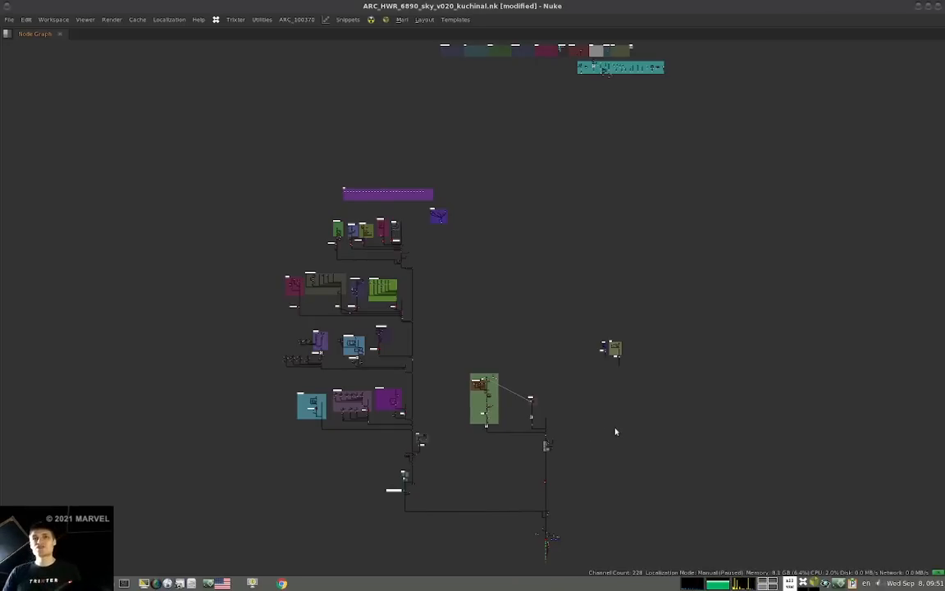
- Select the More shells section and parts of the CORE sections one after another, and clear the selection
left_click_drag(286, 388, 332, 423)
left_click(329, 247)
left_click_drag(317, 207, 348, 259)
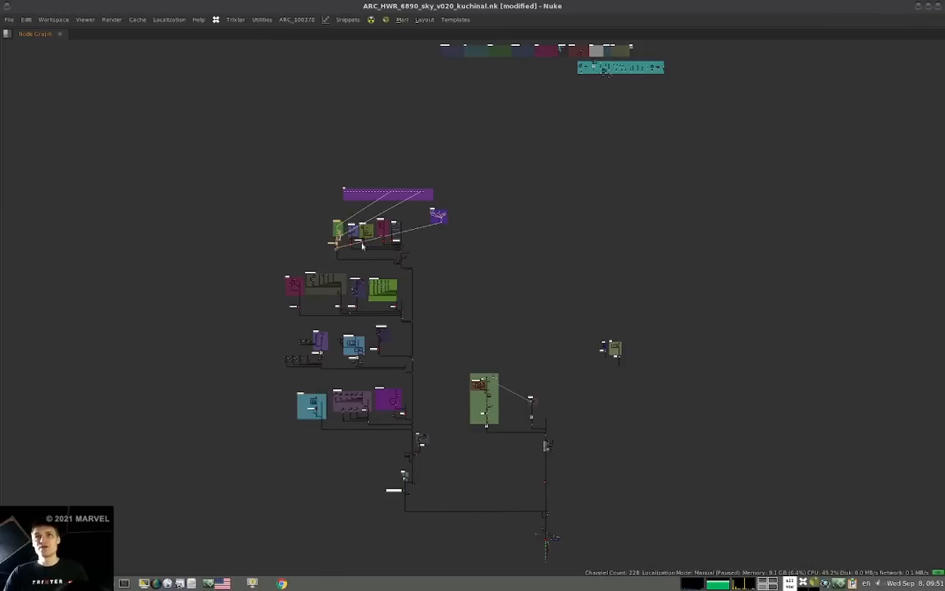
left_click_drag(356, 210, 373, 252)
left_click_drag(289, 332, 252, 365)
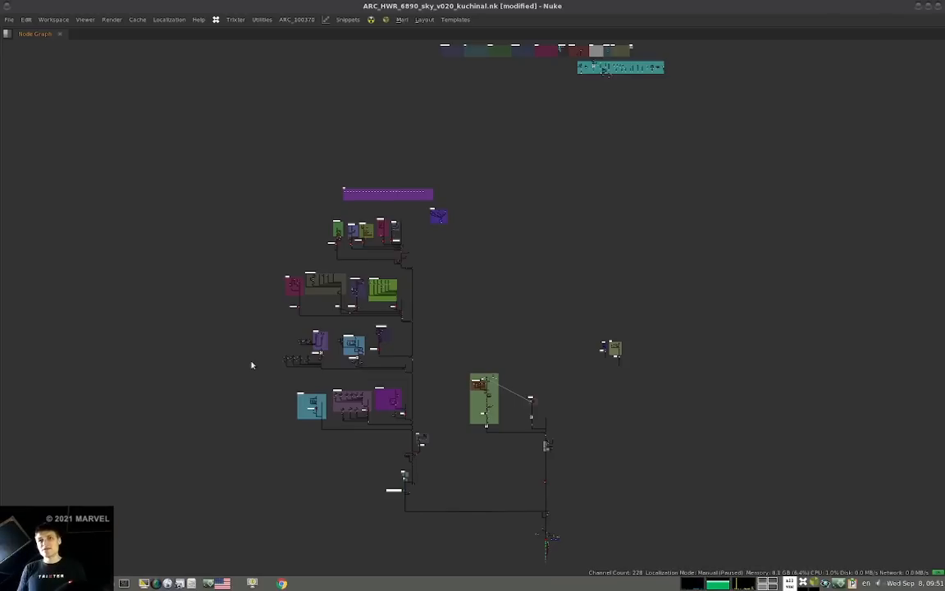
- Select the main pipe beside the four rows of sections, the More shells section, and the main pipe again
left_click_drag(436, 275, 406, 437)
key("Delete")
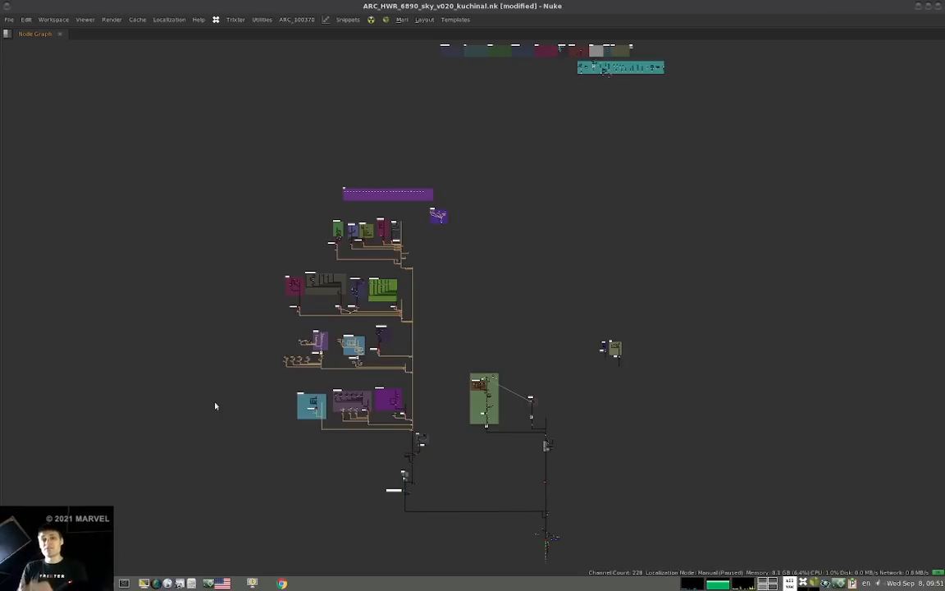
left_click_drag(214, 484, 333, 393)
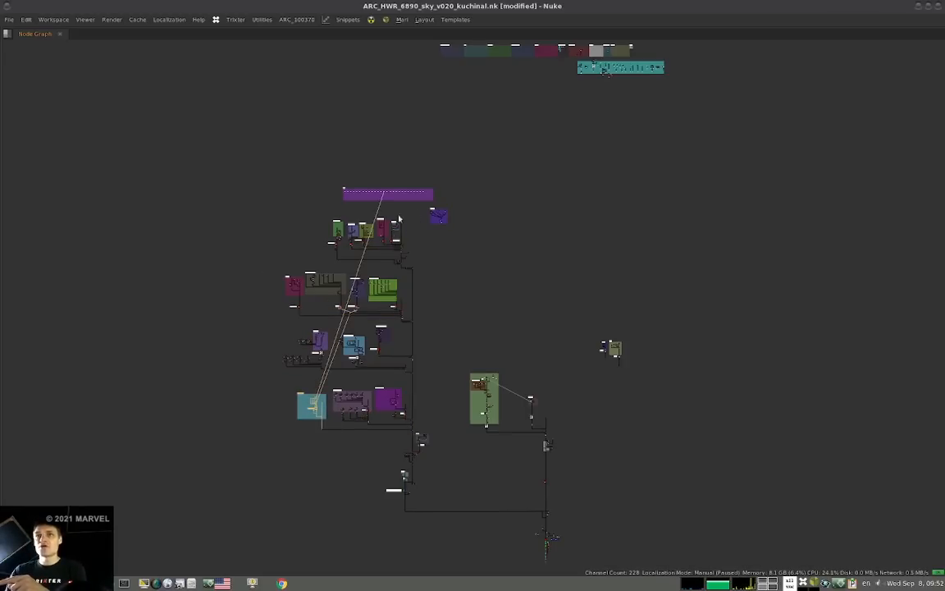
left_click_drag(438, 250, 411, 437)
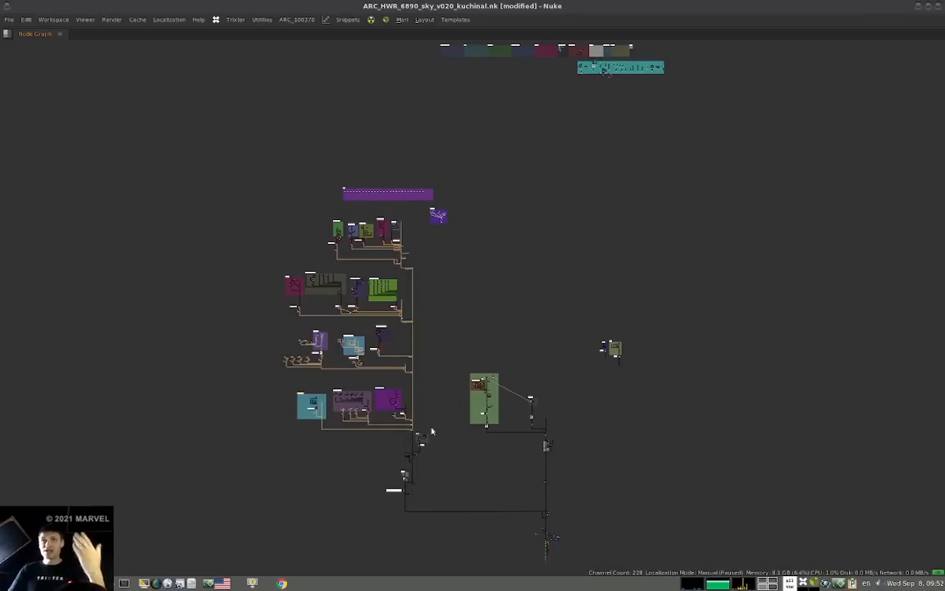
- Inspect the row of CORE sections with their red caches and select the CORE shell section
scroll(398, 255, "up", 8)
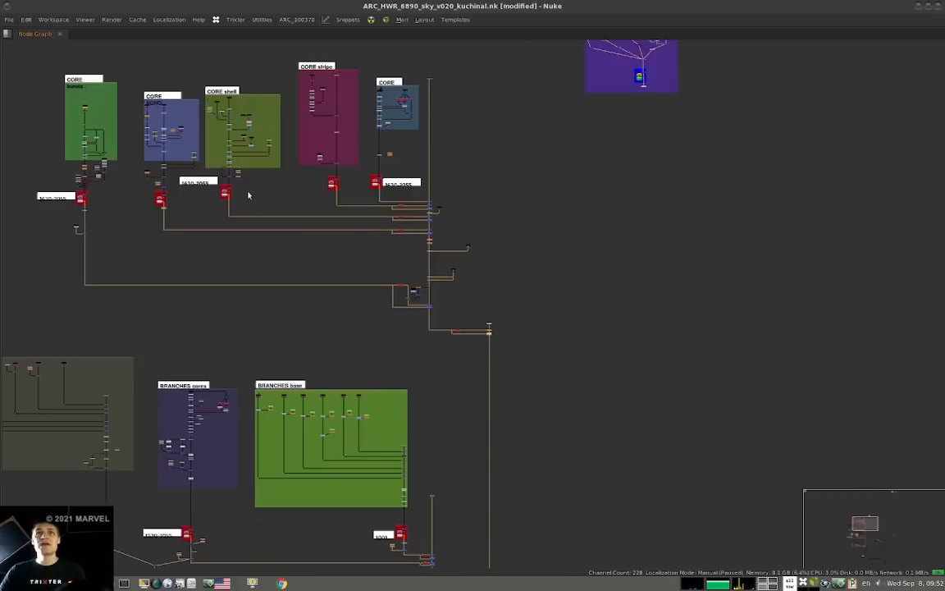
scroll(243, 163, "up", 3)
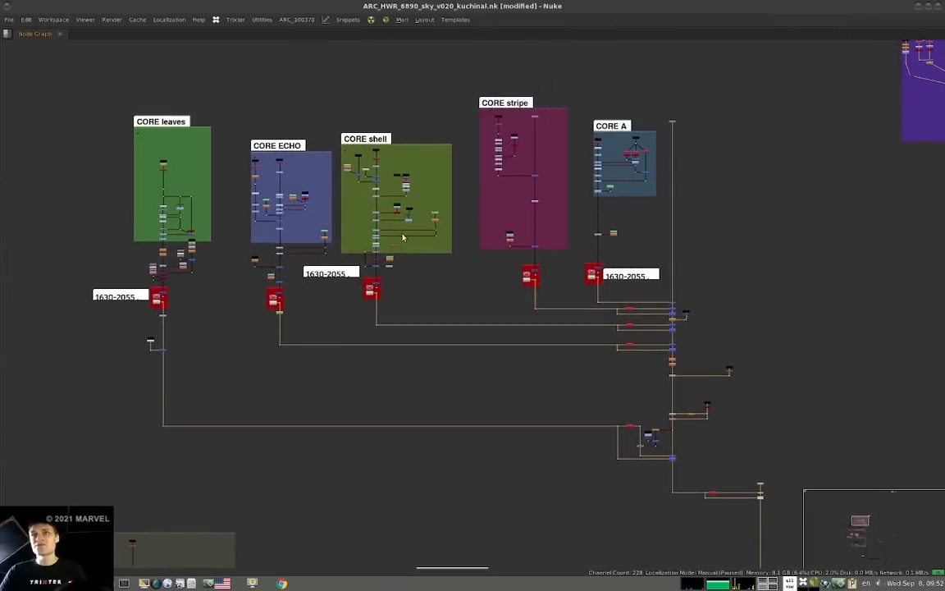
scroll(404, 238, "down", 2)
left_click_drag(444, 155, 362, 260)
scroll(362, 260, "down", 6)
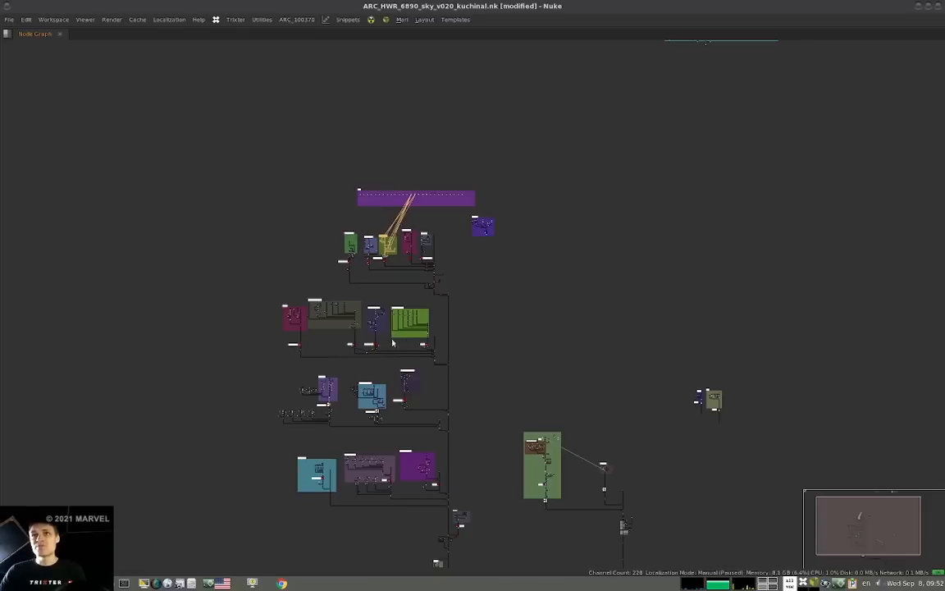
middle_click_drag(404, 354, 384, 321)
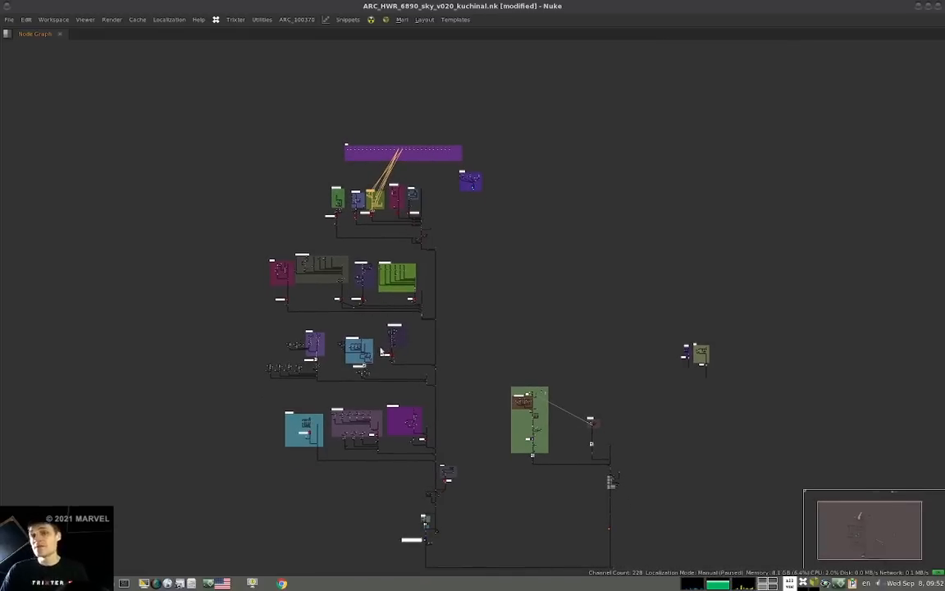
- Select the node groups below the Lightning and BRANCHES leaves caches and the Lightning TRXcache with its frame range label
scroll(360, 356, "up", 6)
middle_click_drag(347, 371, 420, 373)
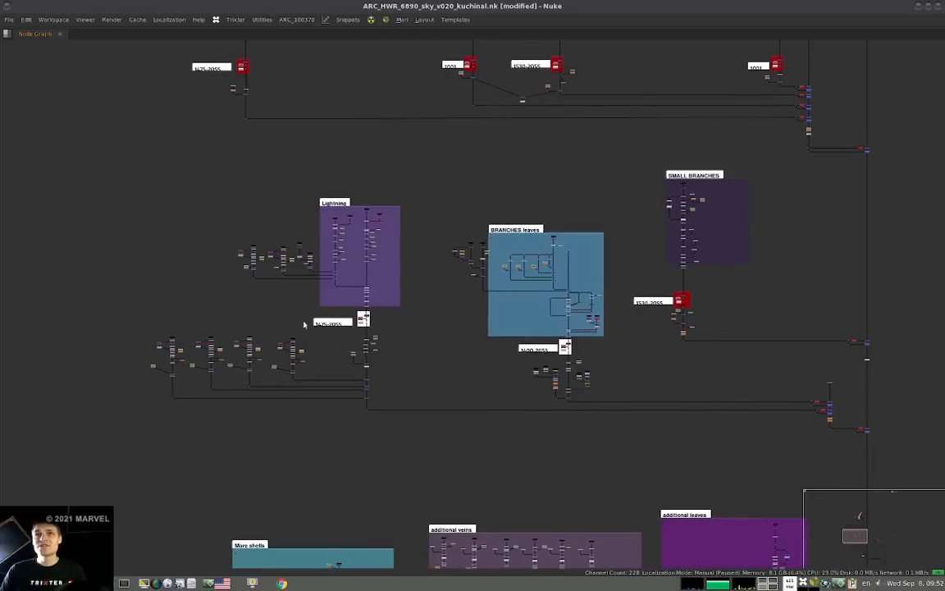
left_click_drag(129, 334, 405, 404)
left_click_drag(386, 308, 313, 329)
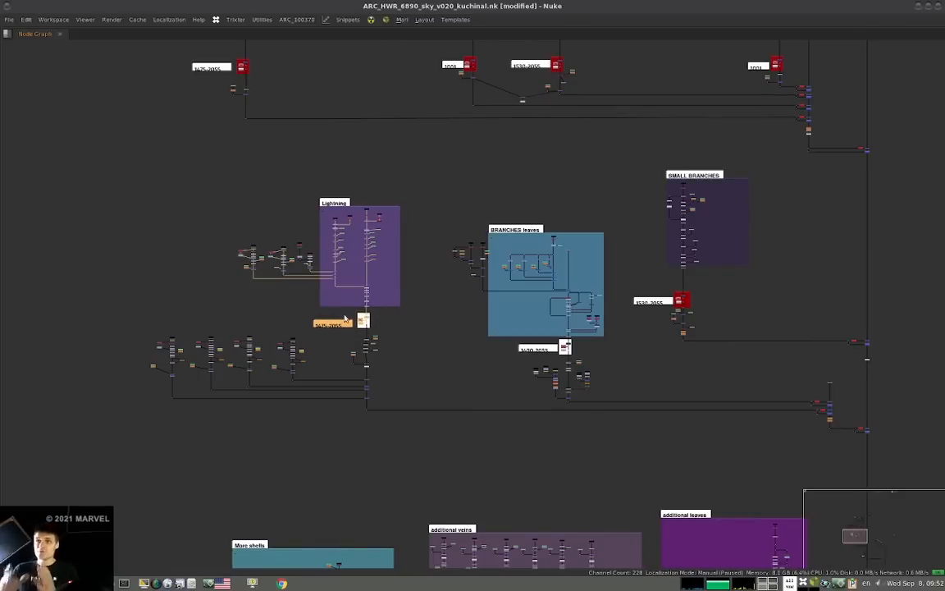
left_click_drag(609, 359, 526, 389)
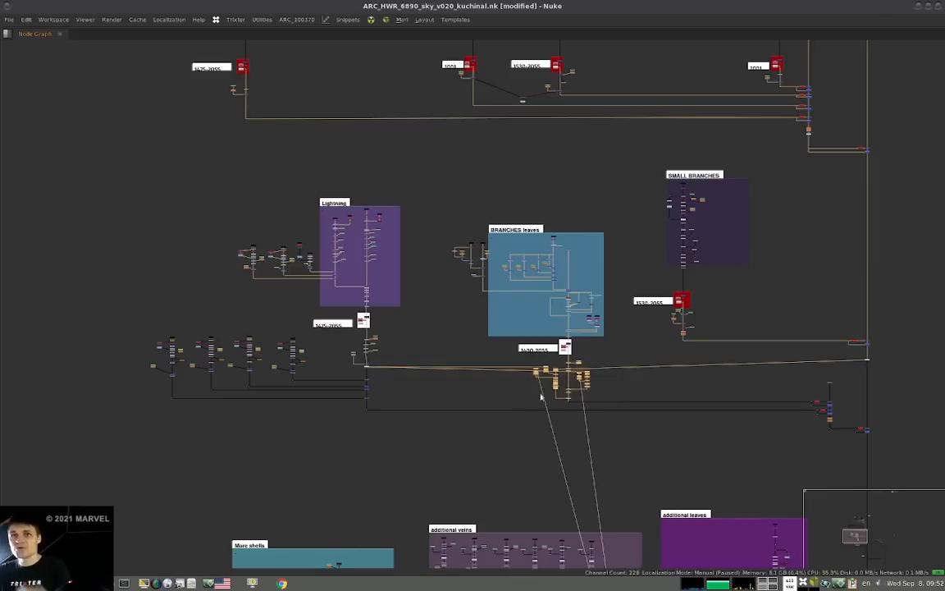
left_click_drag(106, 324, 322, 432)
- Examine the extra nodes added to the pipe below the Lightning and BRANCHES leaves TRXcaches
scroll(351, 381, "down", 5)
scroll(312, 406, "up", 5)
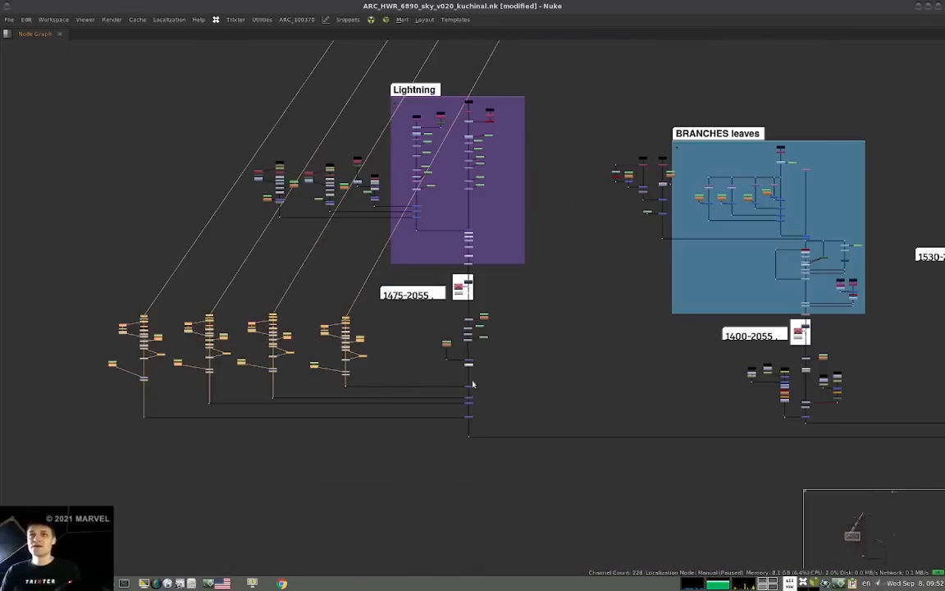
middle_click_drag(612, 387, 481, 369)
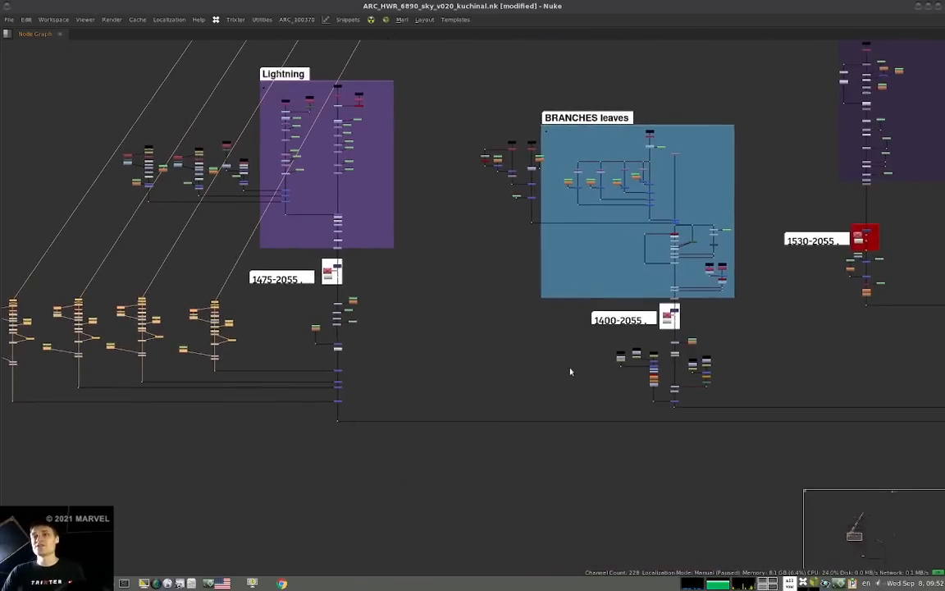
middle_click_drag(569, 372, 388, 357)
middle_click_drag(471, 306, 442, 294)
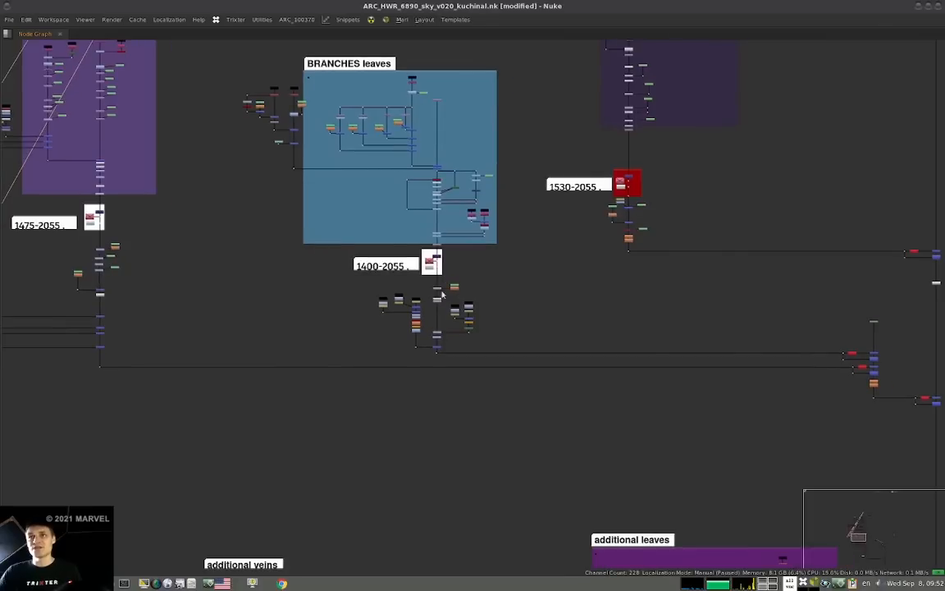
scroll(432, 297, "up", 3)
scroll(461, 327, "up", 5)
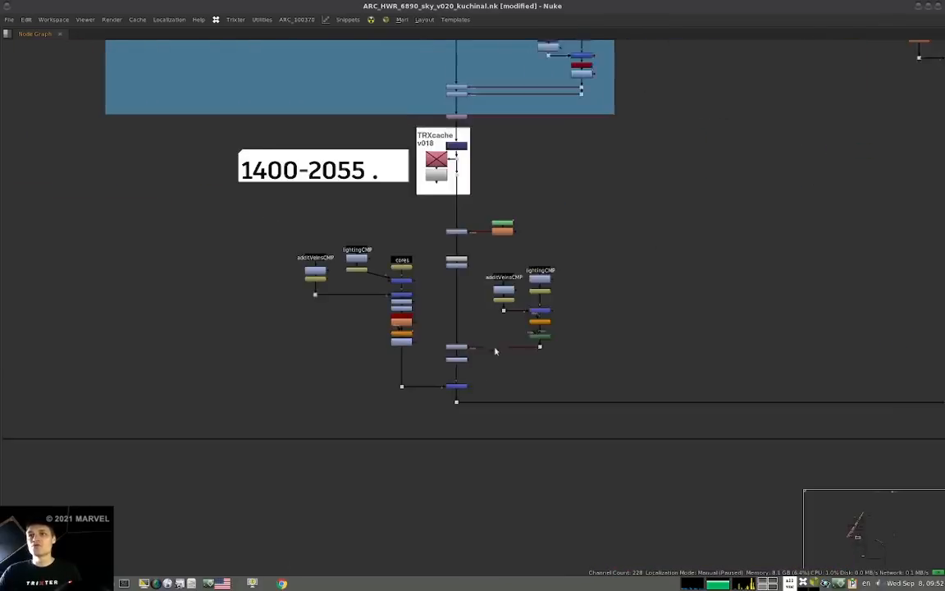
scroll(470, 339, "down", 4)
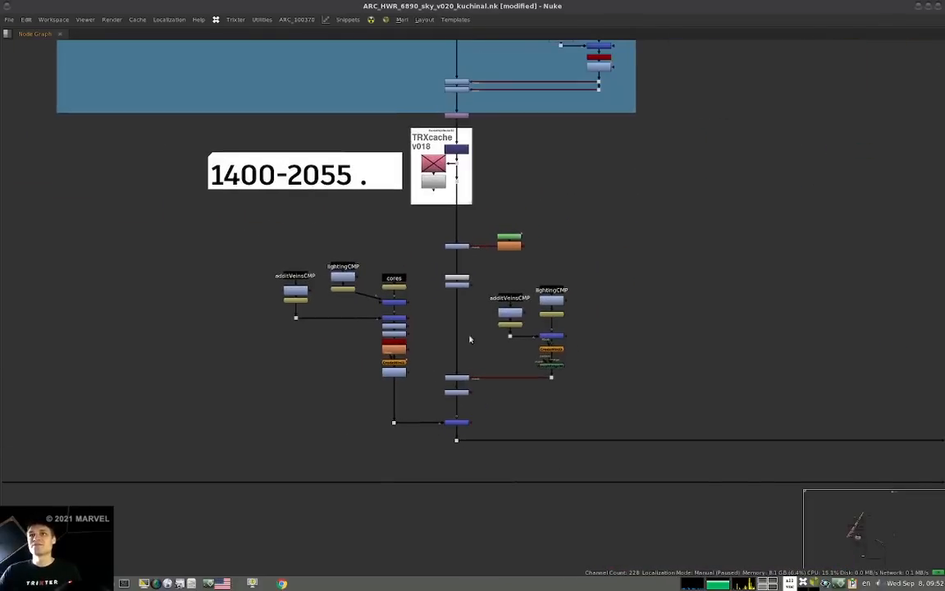
- Show the output of the BRANCHES leaves TRXcache in the viewer and raise the viewer gain to 35
key("1")
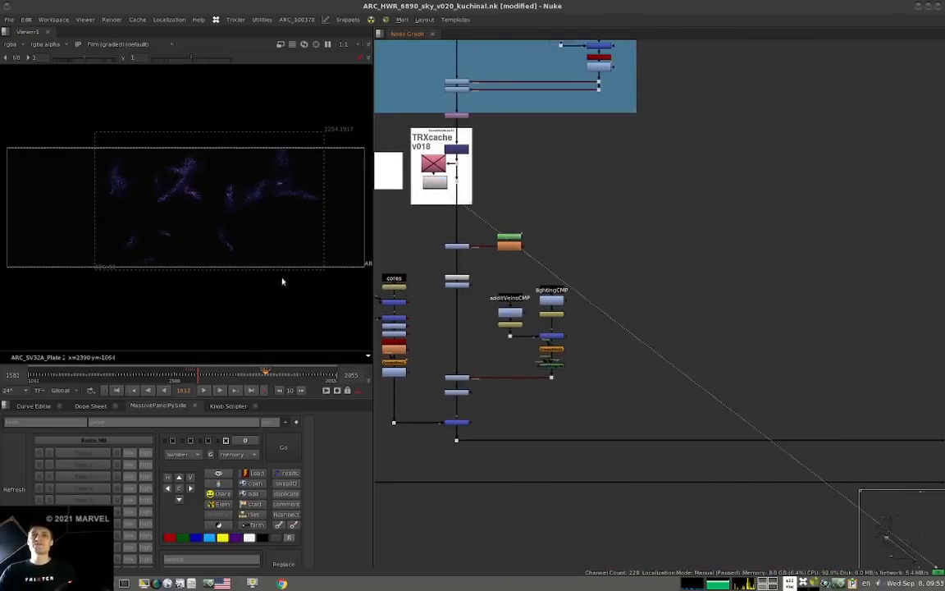
scroll(682, 339, "down", 5)
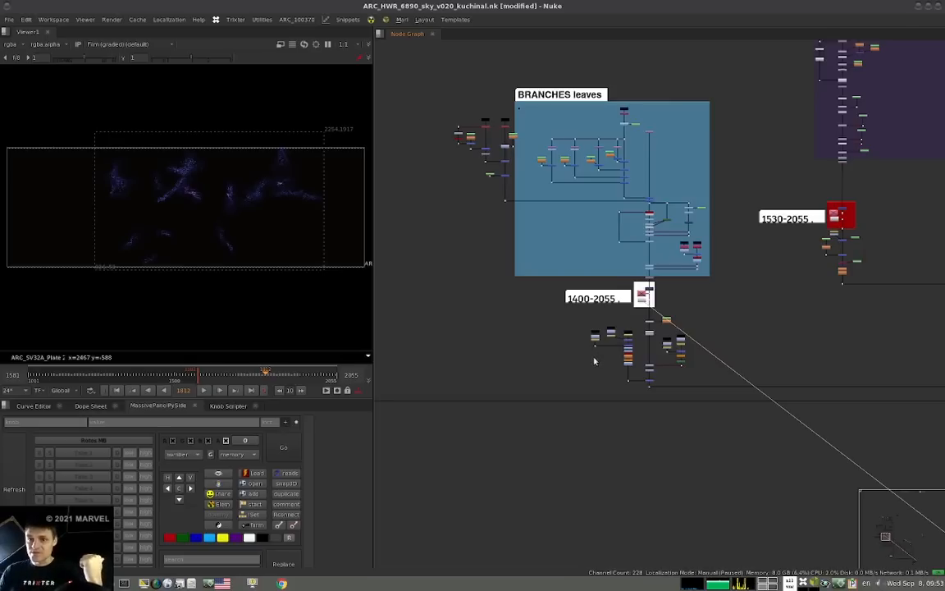
left_click_drag(109, 58, 103, 56)
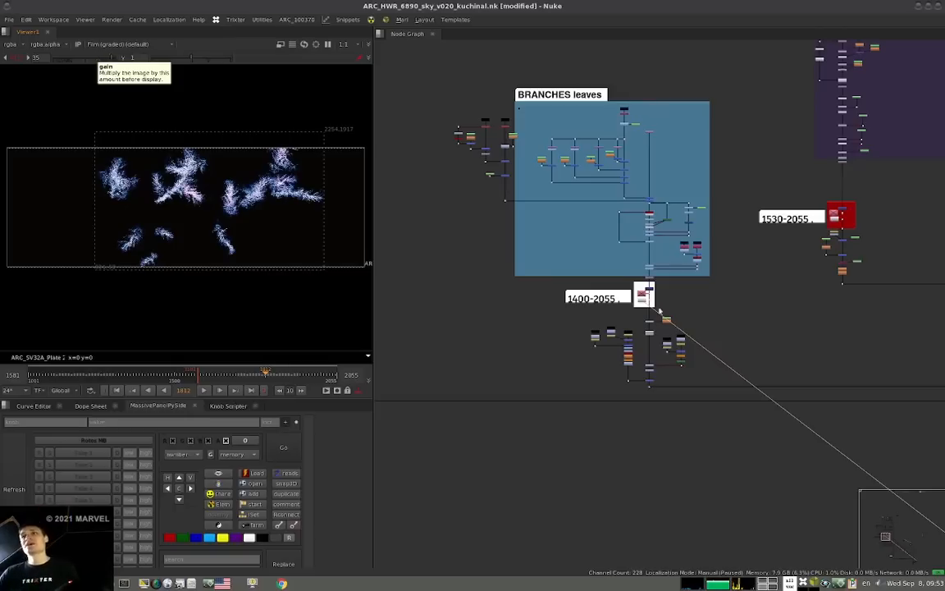
- Select the nodes below the BRANCHES leaves TRXcache, maximize the Node Graph and inspect the lowest row of sections
left_click_drag(714, 310, 566, 389)
middle_click_drag(580, 386, 402, 175)
key("space")
scroll(524, 350, "down", 8)
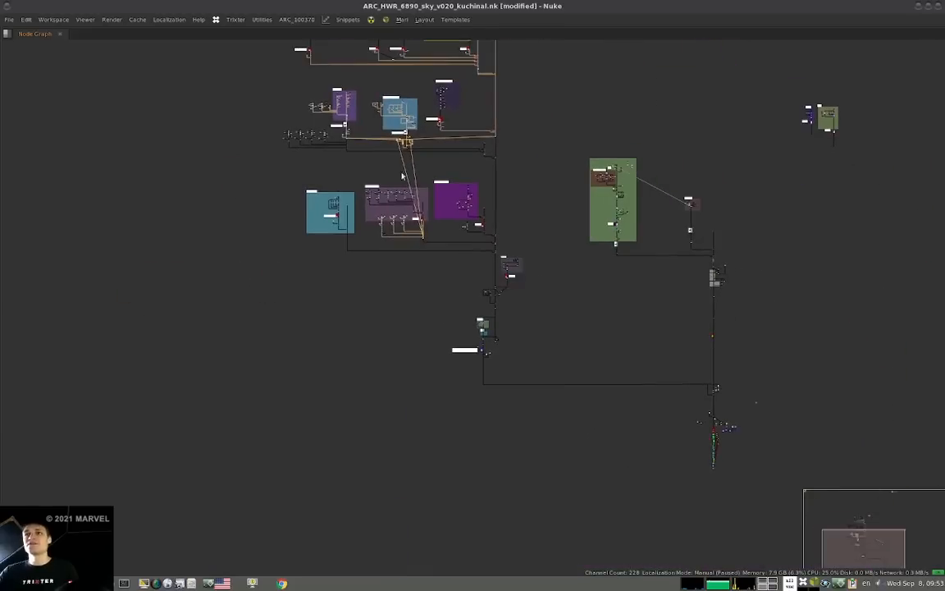
scroll(420, 244, "up", 8)
scroll(439, 233, "down", 4)
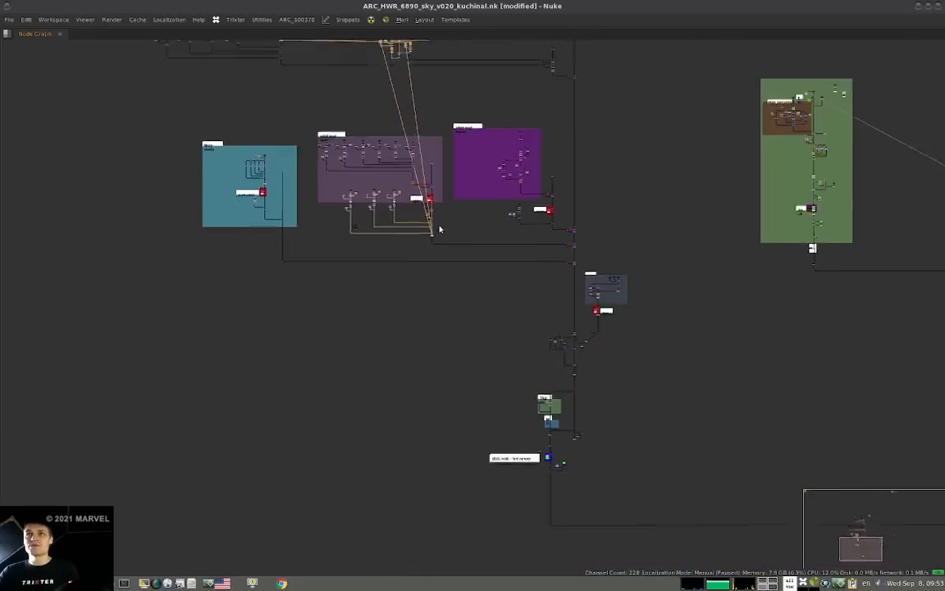
- Select the BRANCHES leaves TRXcache v018 on its own and the extra nodes added to the pipe below it
middle_click_drag(434, 100, 429, 213)
scroll(428, 212, "up", 10)
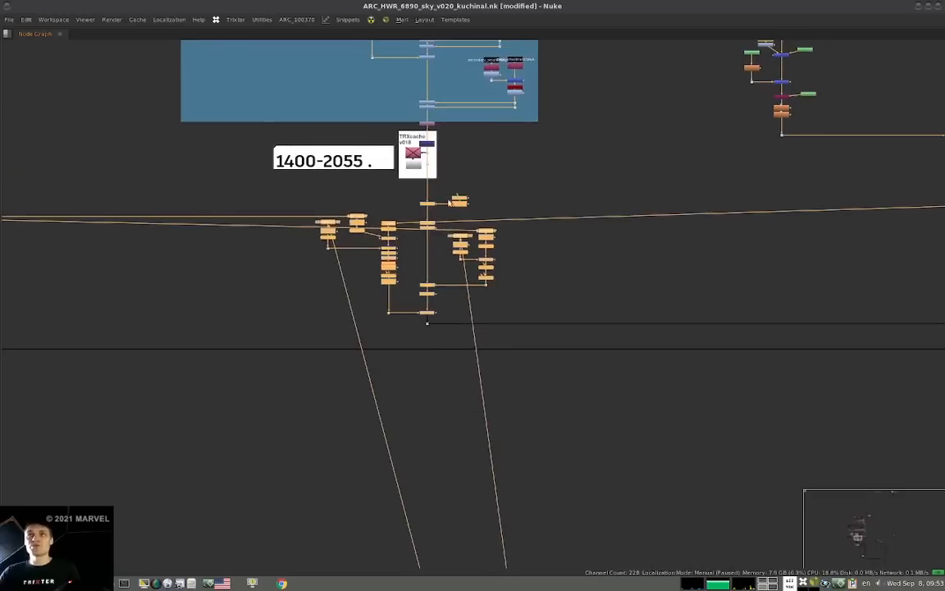
left_click_drag(558, 200, 306, 317)
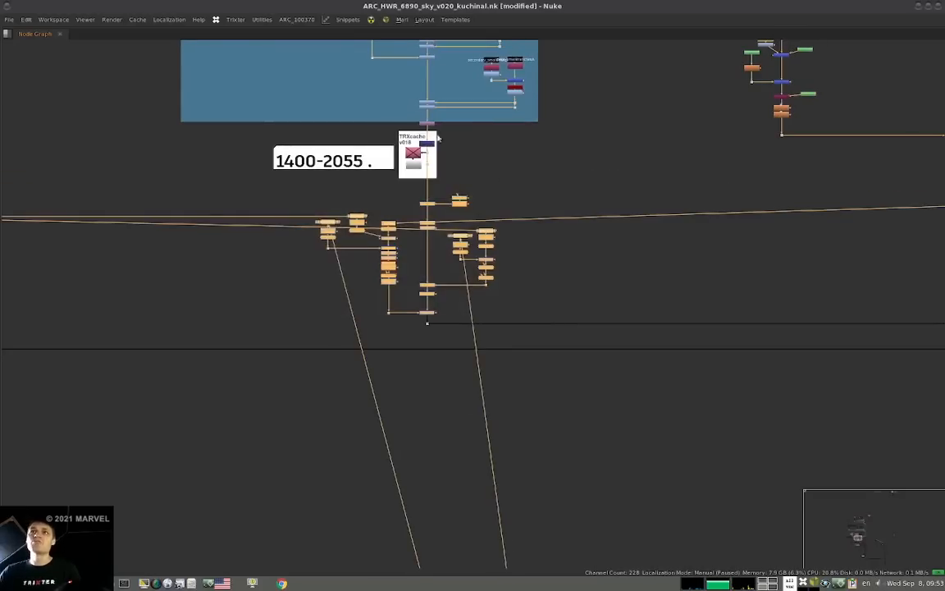
left_click(416, 137)
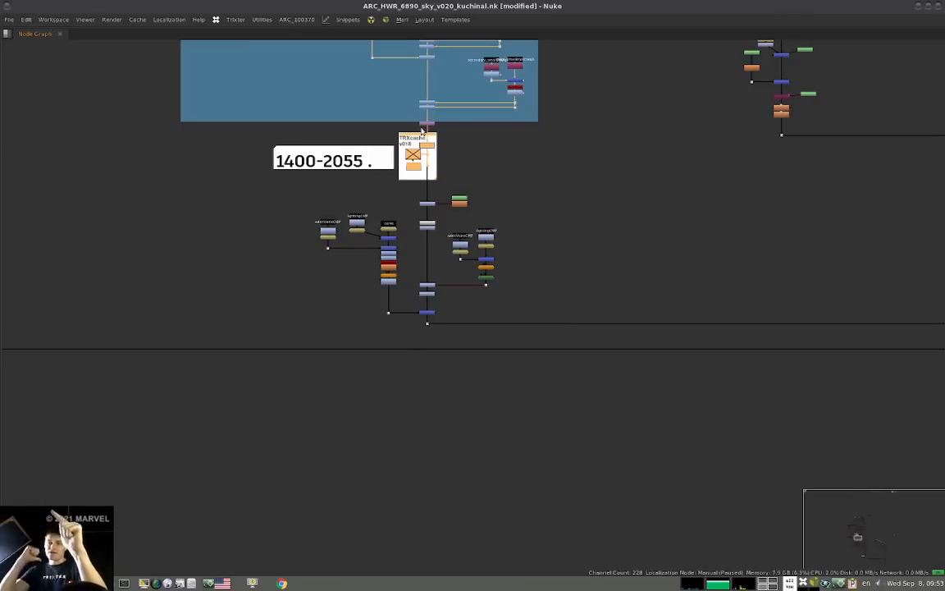
left_click_drag(312, 219, 541, 323)
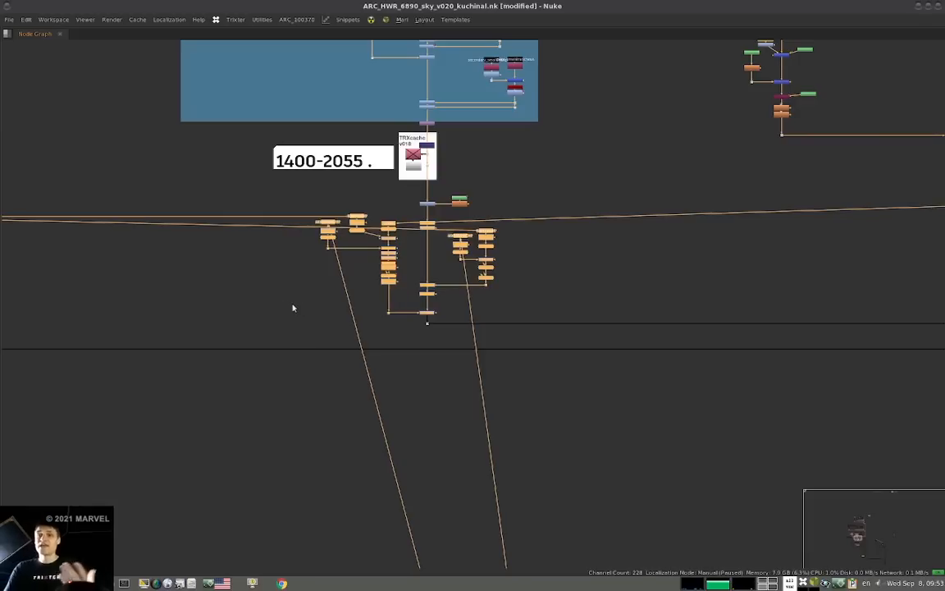
- Select the whole additional veins section together with its TRXcache and the branches merged below it
scroll(397, 286, "down", 5)
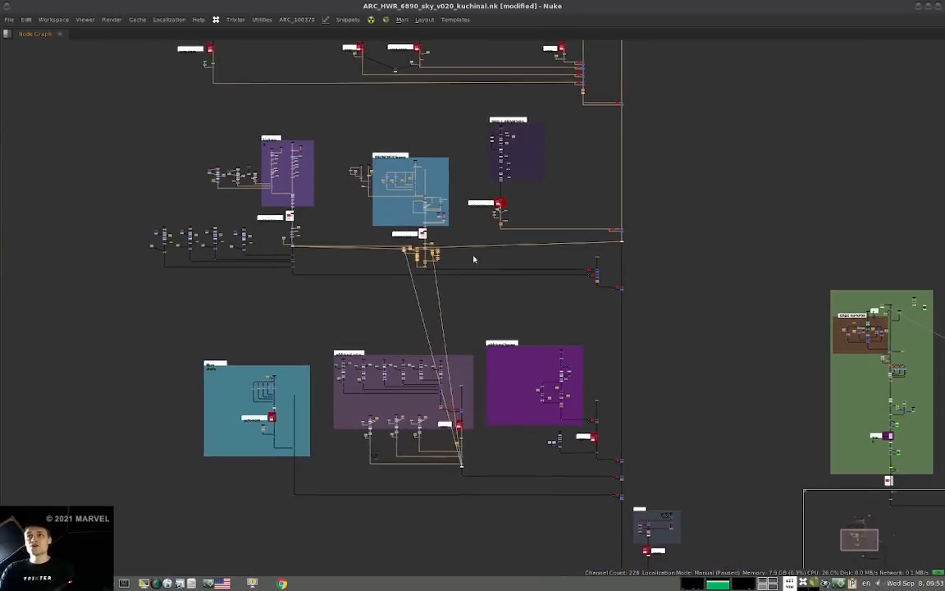
left_click(492, 306)
middle_click_drag(608, 340, 562, 223)
left_click_drag(271, 227, 437, 366)
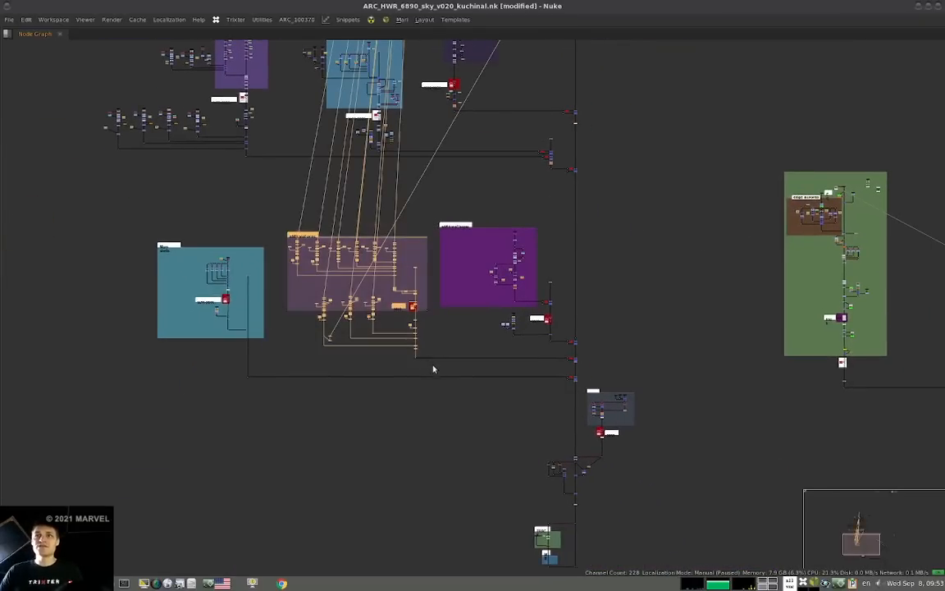
- Select the upper row of branches in the additional veins section, and separately the three lower branches that join its pipe after the cache
left_click(433, 369)
scroll(376, 317, "up", 2)
left_click_drag(459, 283, 216, 158)
left_click_drag(239, 269, 388, 384)
scroll(400, 344, "down", 2)
middle_click_drag(402, 337, 422, 322)
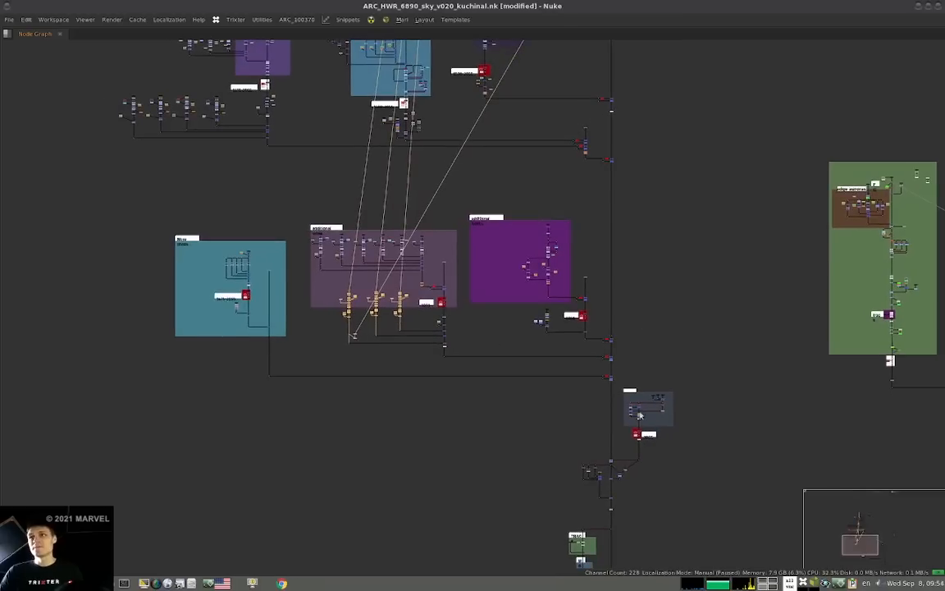
- Select the small grey-blue section with its TRXcache beside the main pipe, and the nodes where it joins the pipe
middle_click_drag(671, 407, 635, 307)
left_click_drag(659, 282, 584, 359)
scroll(606, 320, "up", 4)
middle_click_drag(589, 315, 517, 270)
middle_click_drag(526, 396, 526, 360)
left_click_drag(601, 304, 431, 405)
- Examine the TRACK and MB sections and the compElement v020 render node at the end of the main pipe
scroll(479, 417, "down", 3)
middle_click_drag(478, 418, 475, 344)
scroll(436, 409, "up", 3)
middle_click_drag(436, 407, 408, 228)
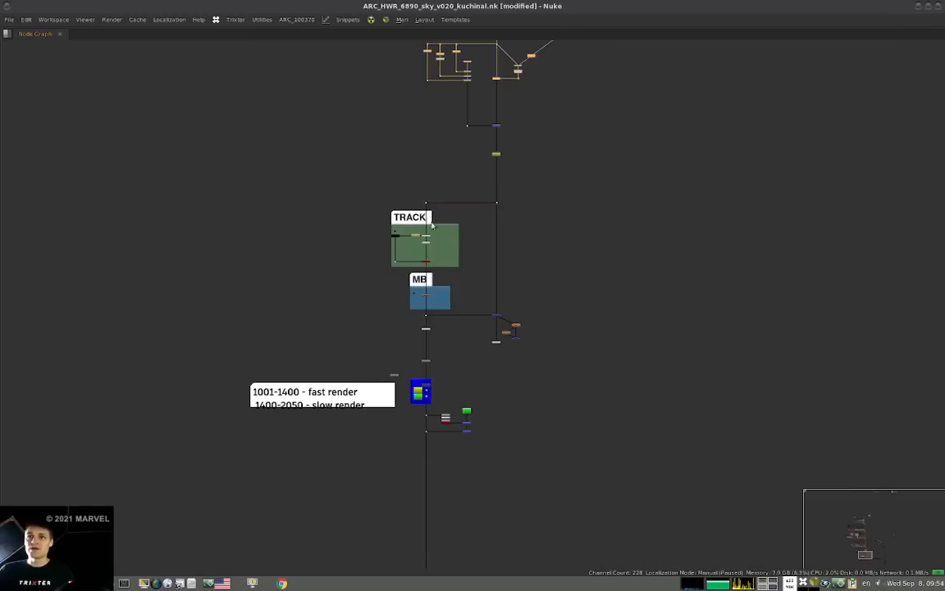
scroll(417, 396, "up", 5)
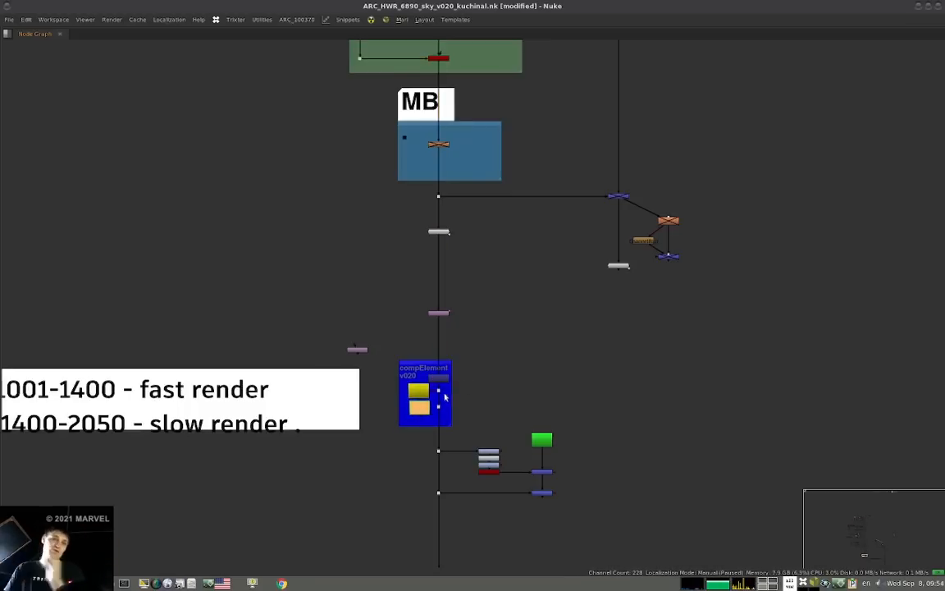
- Select the separate green section and the pipe beside it in the overview of the whole script, and clear the selection
scroll(372, 340, "down", 5)
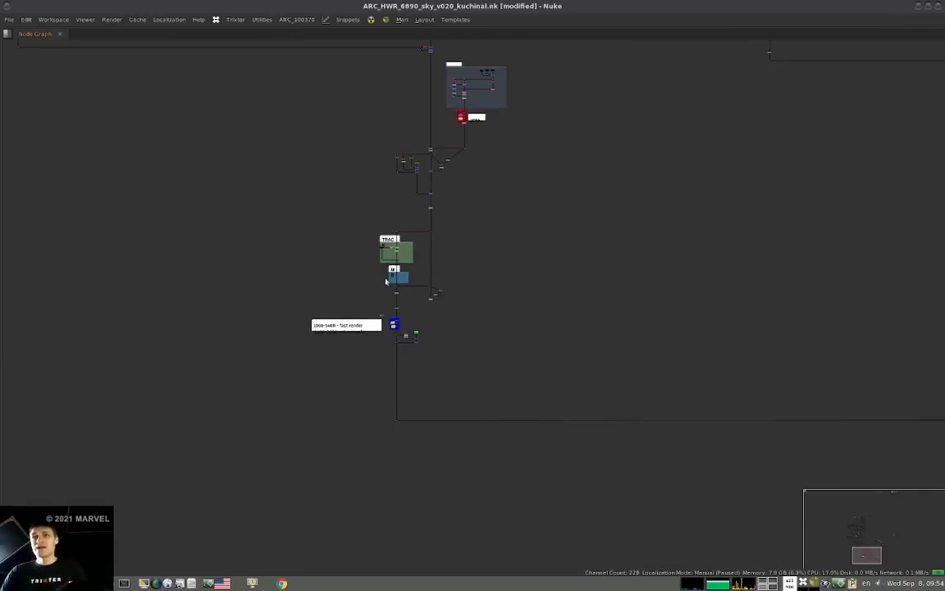
scroll(385, 282, "down", 5)
scroll(529, 164, "down", 5)
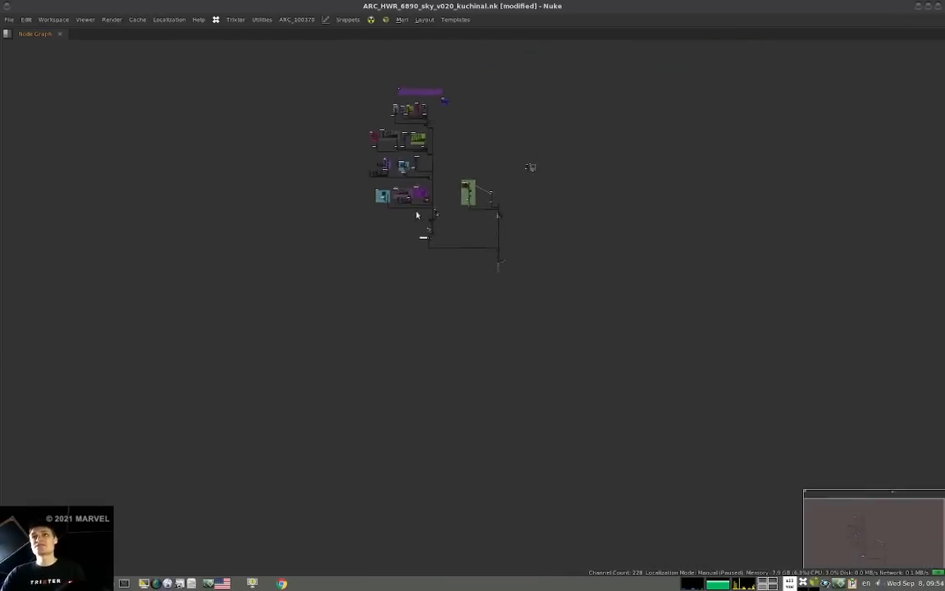
scroll(496, 194, "up", 6)
left_click_drag(406, 187, 574, 318)
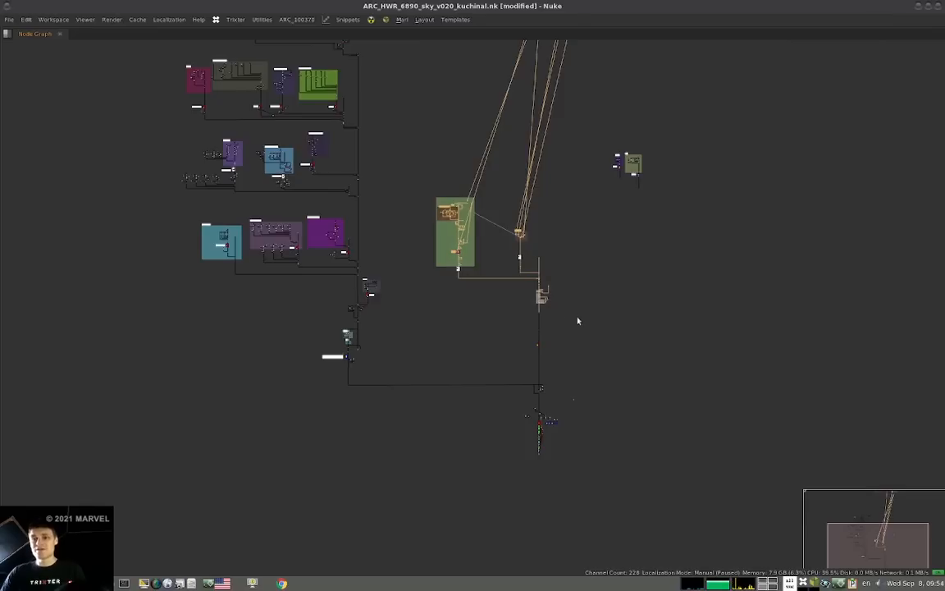
left_click(573, 305)
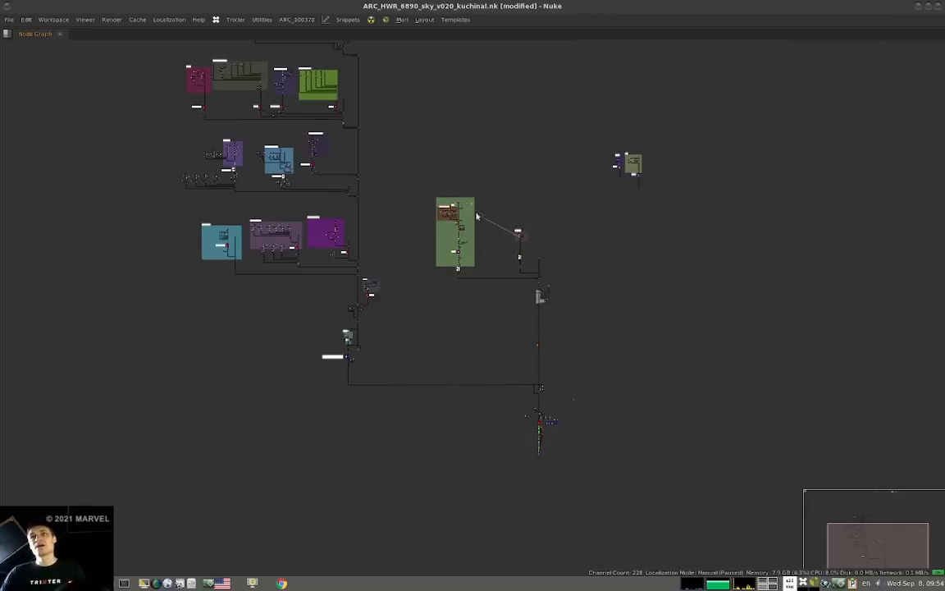
- Select the green section's nodes, select everything upstream of the merge joining the two pipes, and frame the full graph
scroll(459, 205, "up", 2)
left_click_drag(396, 174, 482, 299)
middle_click_drag(561, 375, 529, 350)
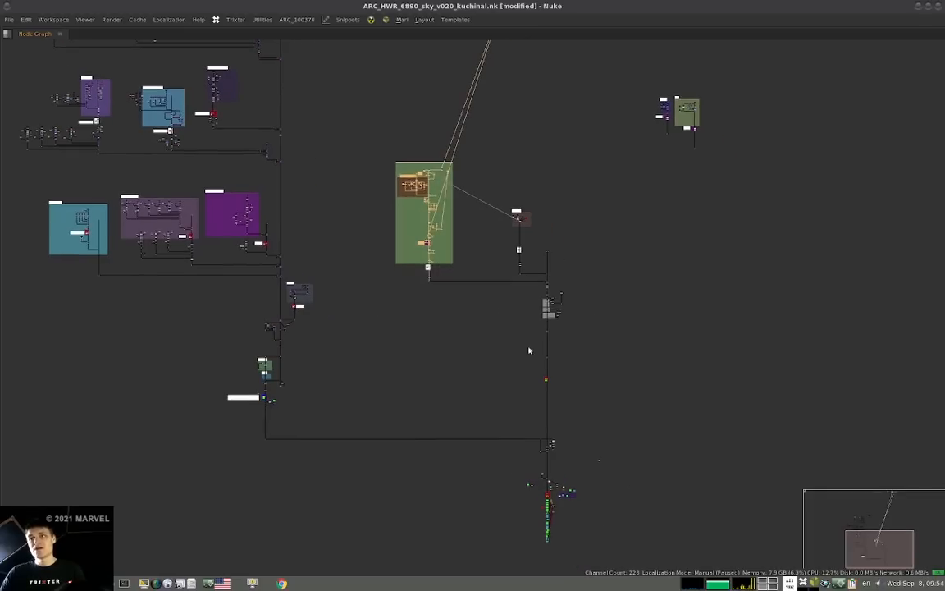
left_click(549, 443, "ctrl")
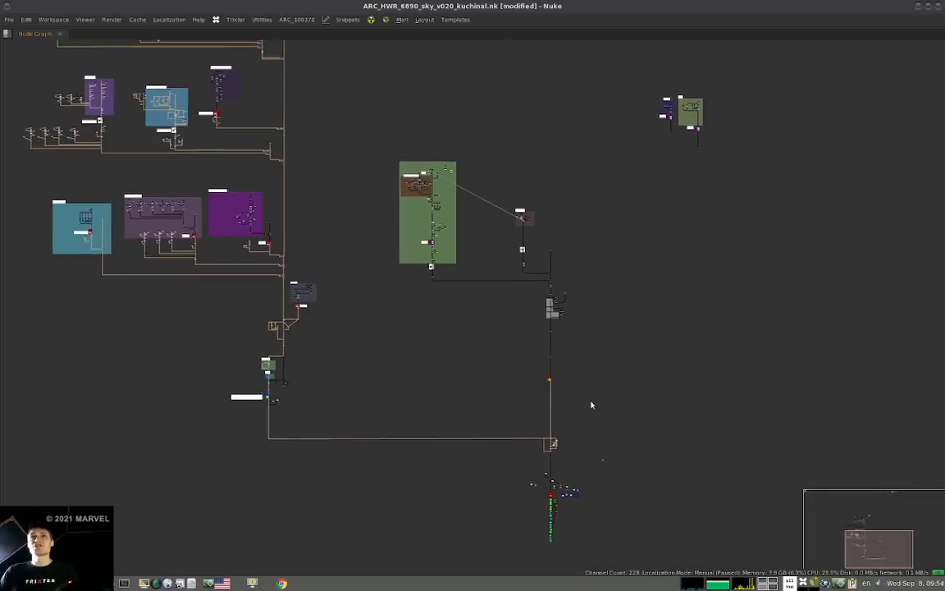
key("f")
- Switch to the v030 script and compare its overall layout of sections with v020
key("alt+Tab")
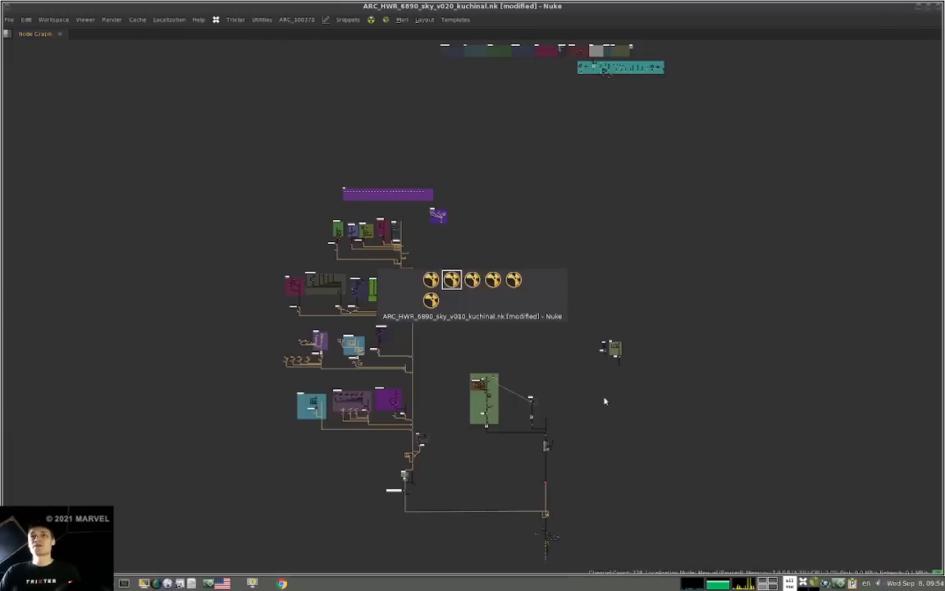
key("Tab")
key("Tab")
key("Tab")
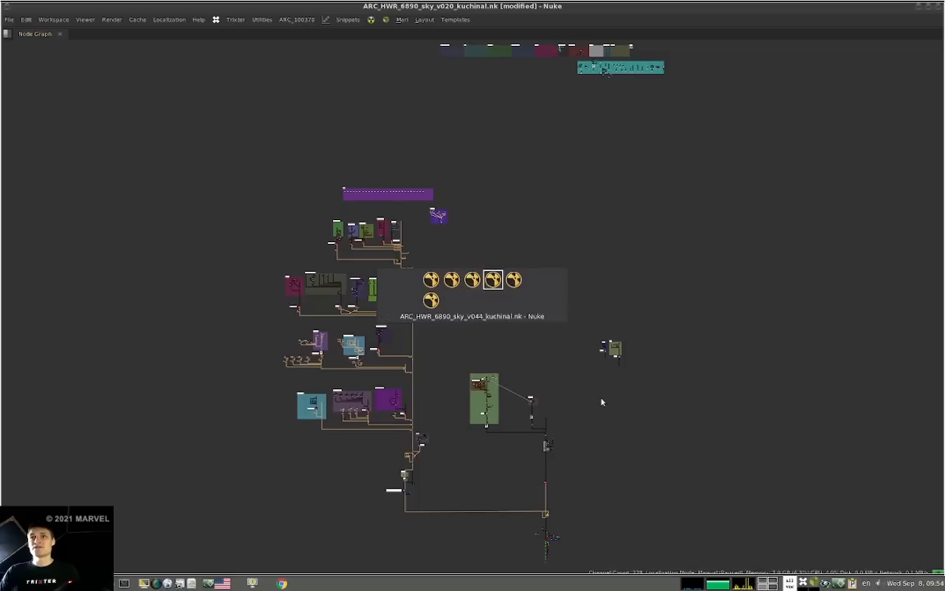
key("alt+Tab")
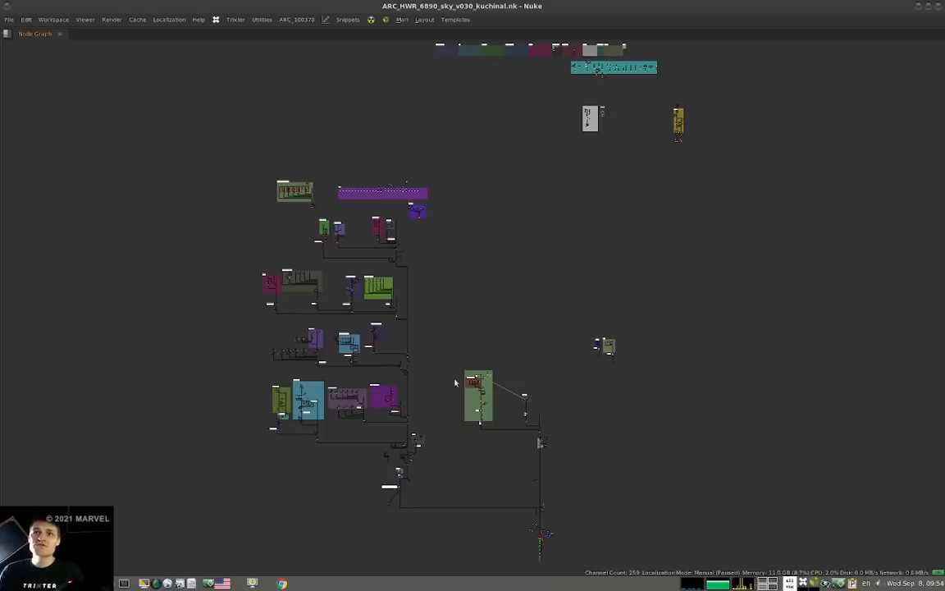
- Return to the v020 script and select the Lightning section with the extra branches beside it
key("alt+Tab")
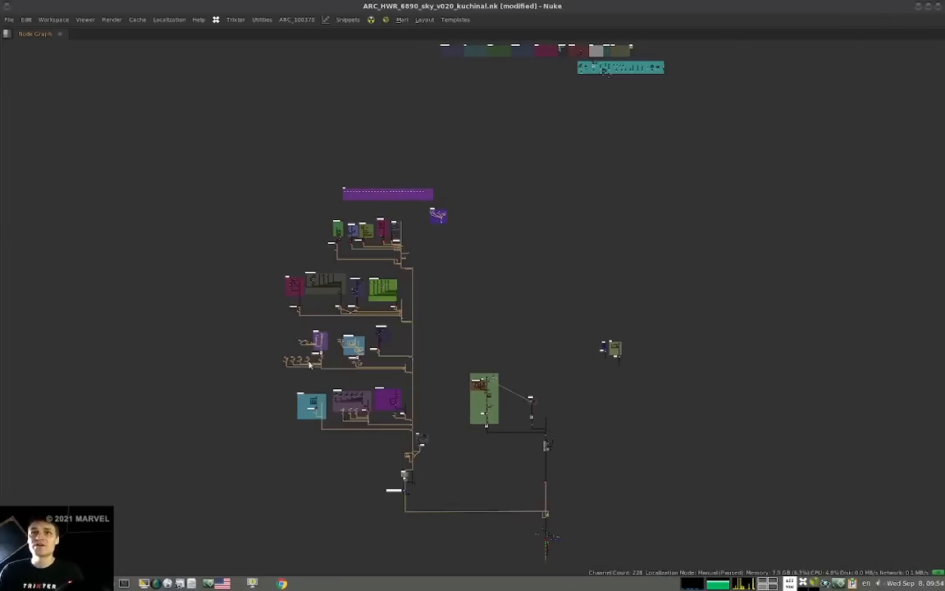
scroll(317, 365, "up", 5)
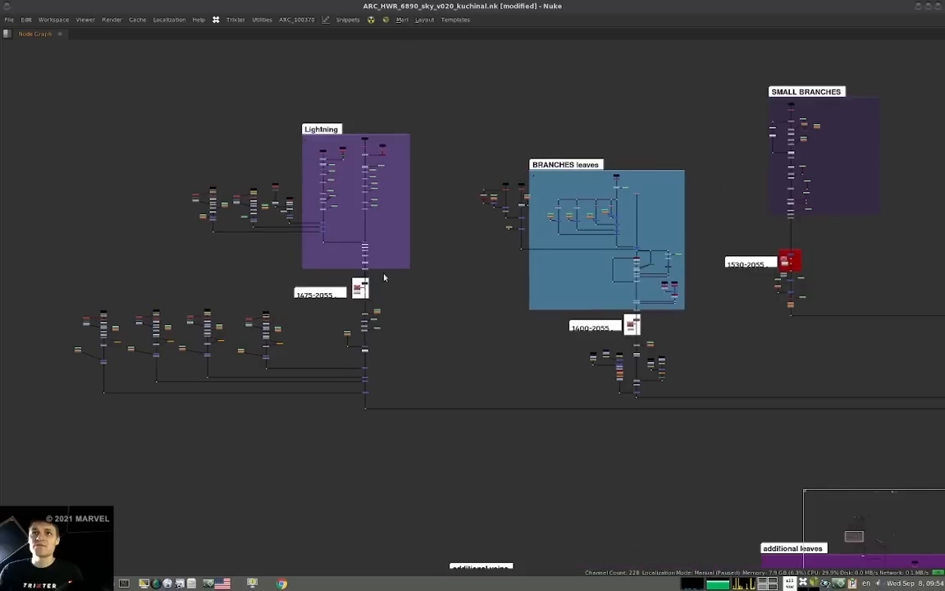
left_click_drag(439, 277, 180, 129)
- Switch to the v030 script and select the Lightning TRXcache below the added branches with its 1475-2055 label
key("alt+Tab")
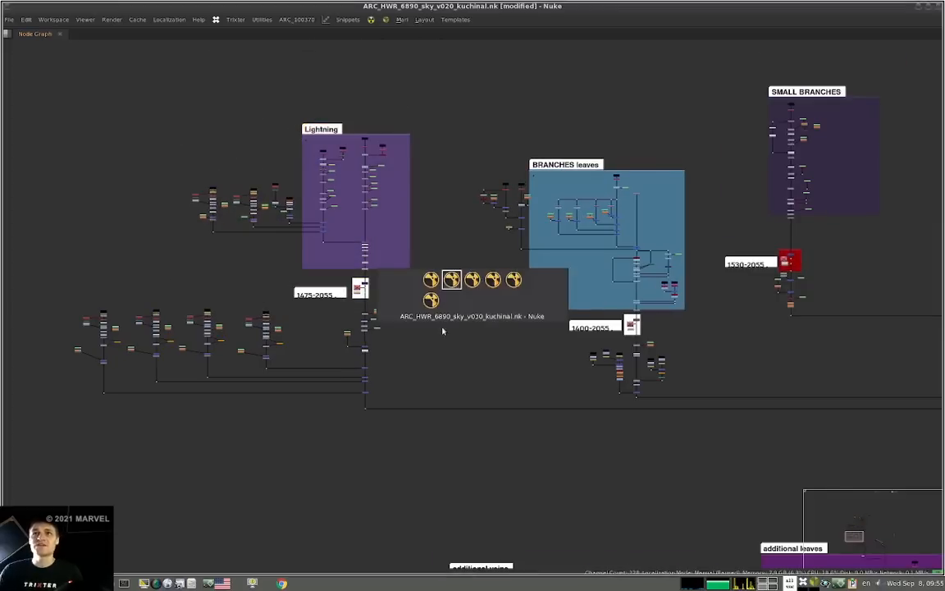
scroll(416, 343, "up", 3)
scroll(381, 342, "up", 1)
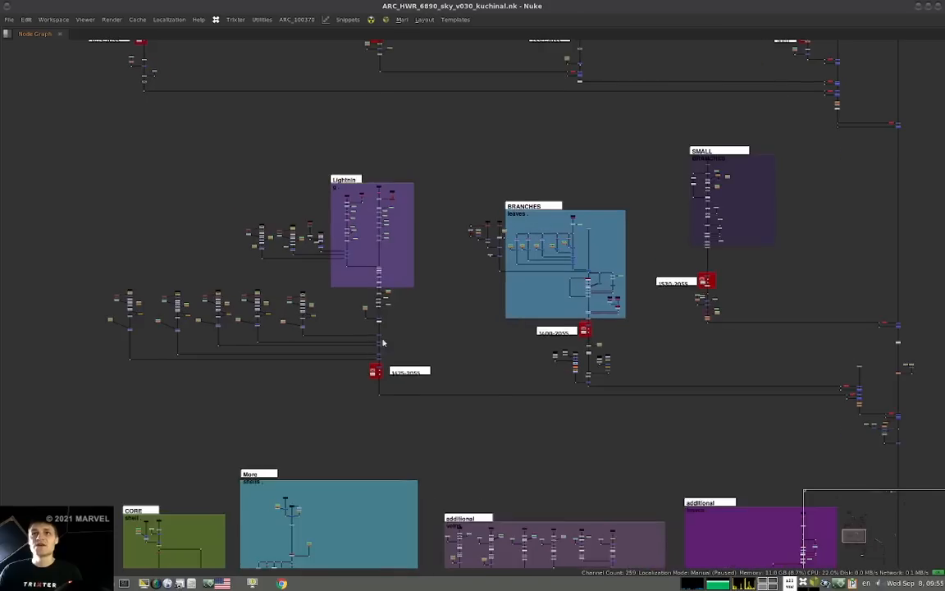
middle_click_drag(381, 342, 458, 338)
scroll(458, 338, "up", 4)
left_click_drag(566, 366, 419, 411)
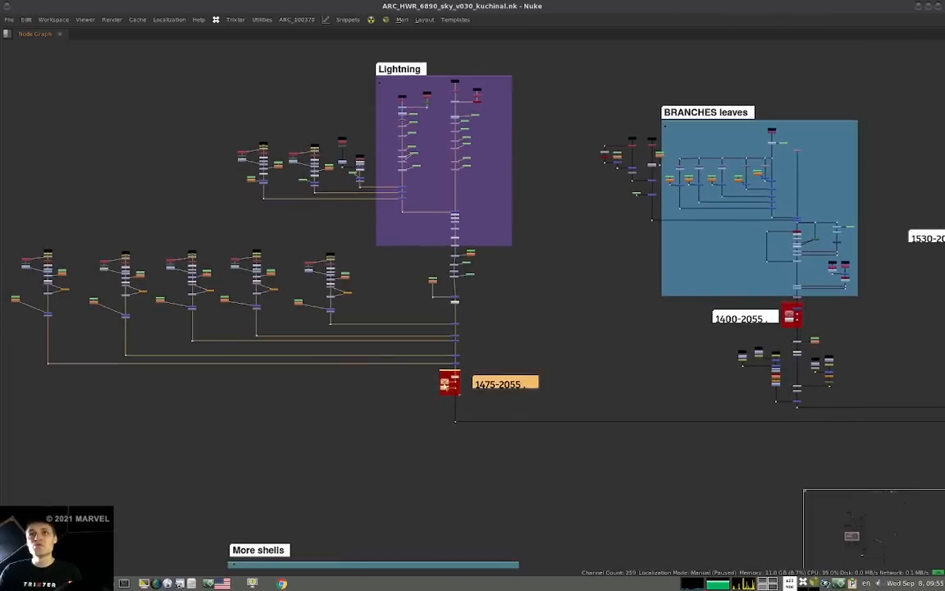
- Nudge the 1475-2055 label slightly away from the Lightning TRXcache
scroll(443, 398, "down", 2)
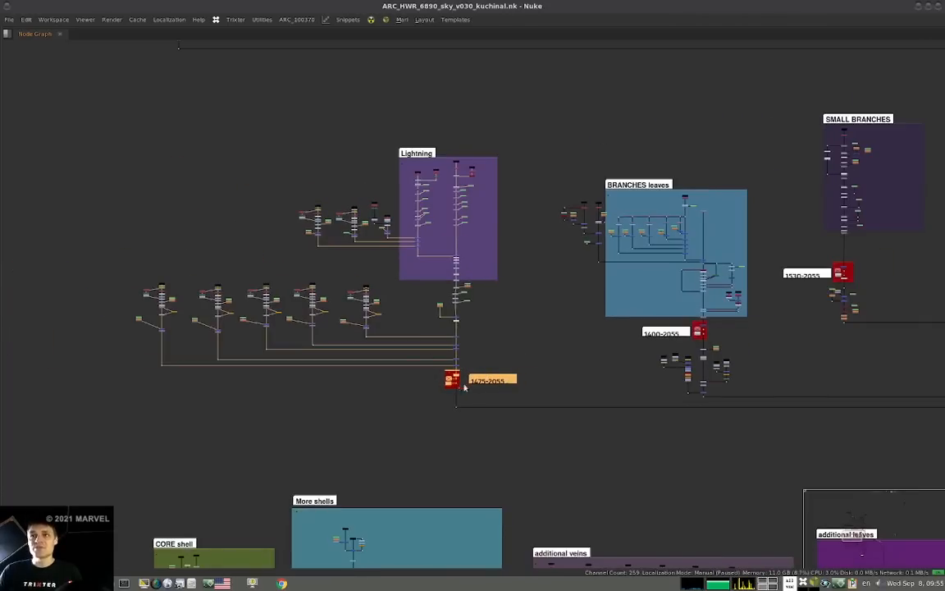
left_click(534, 382)
left_click_drag(491, 383, 493, 383)
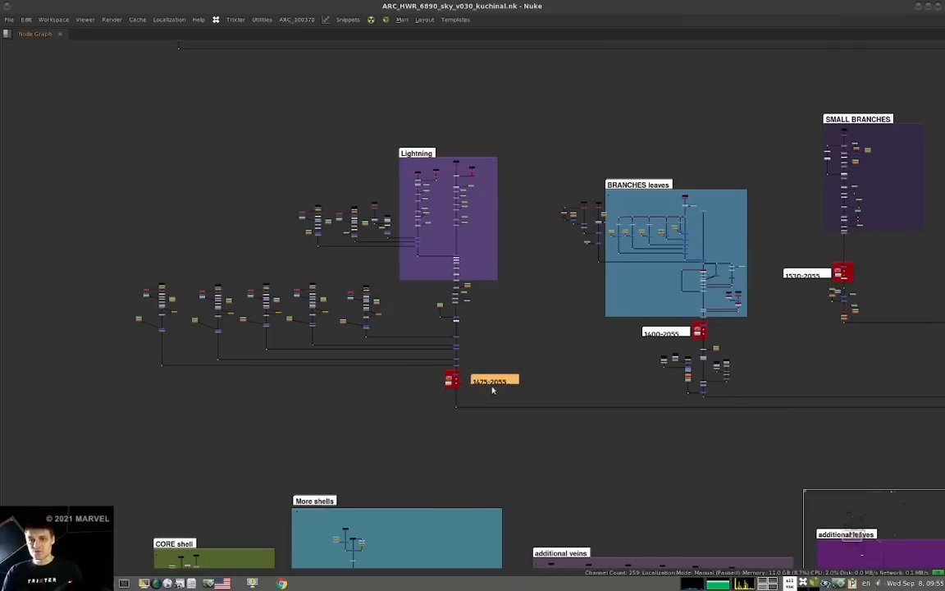
- Inspect the additional veins section in v030 and select the lower branches that merge below its TRXcache
scroll(503, 379, "down", 5)
middle_click_drag(484, 381, 410, 334)
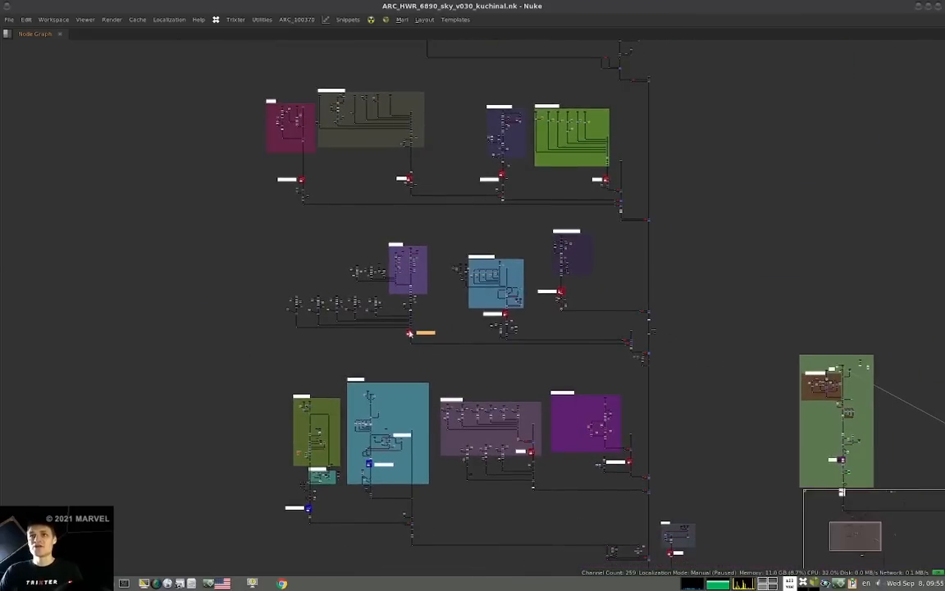
scroll(491, 432, "down", 2)
scroll(437, 383, "up", 10)
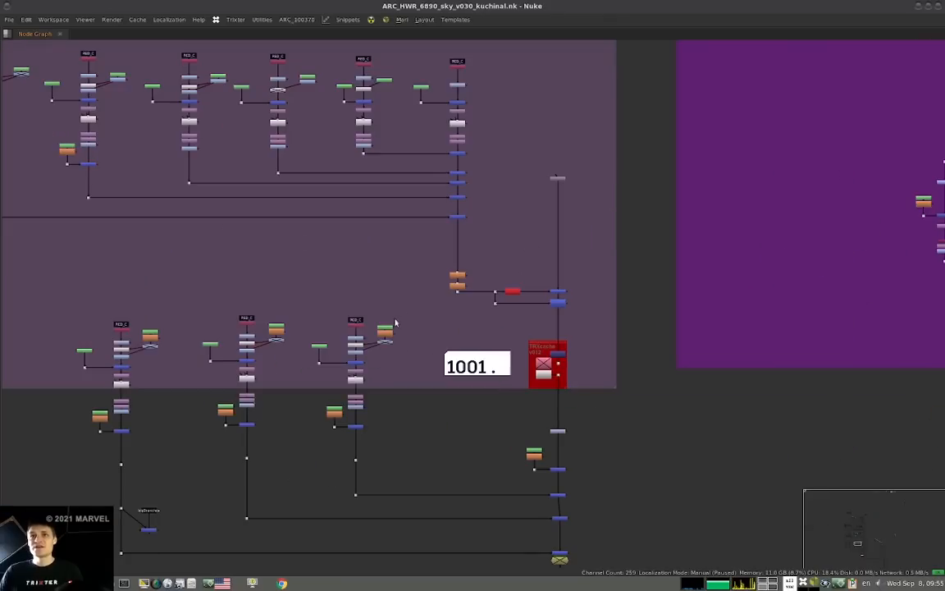
scroll(411, 322, "down", 6)
left_click_drag(426, 308, 217, 484)
left_click(565, 396)
scroll(558, 398, "down", 5)
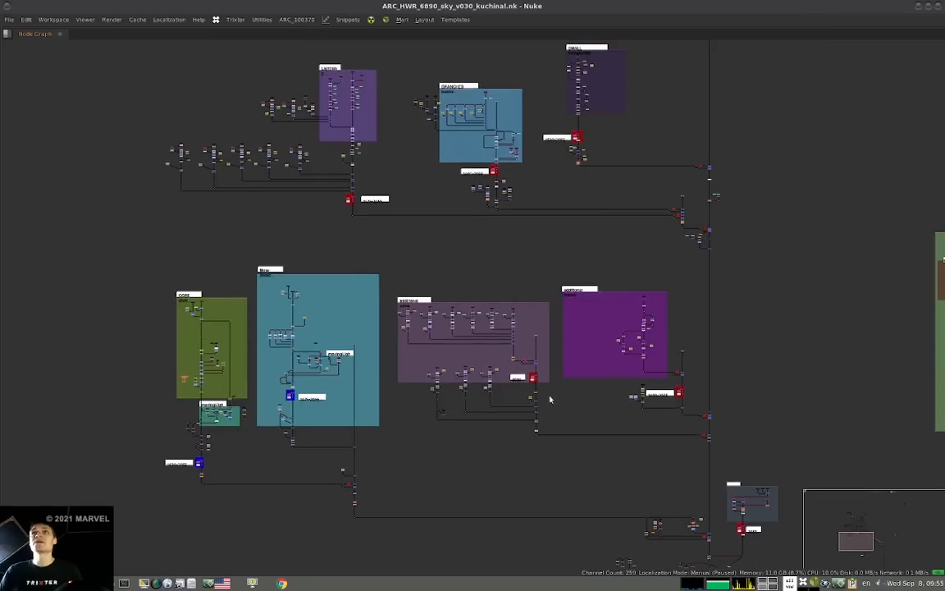
- Select the nodes of the movingLight group below the CORE shell section and inspect the CORE shell and More shells sections
scroll(570, 400, "down", 6)
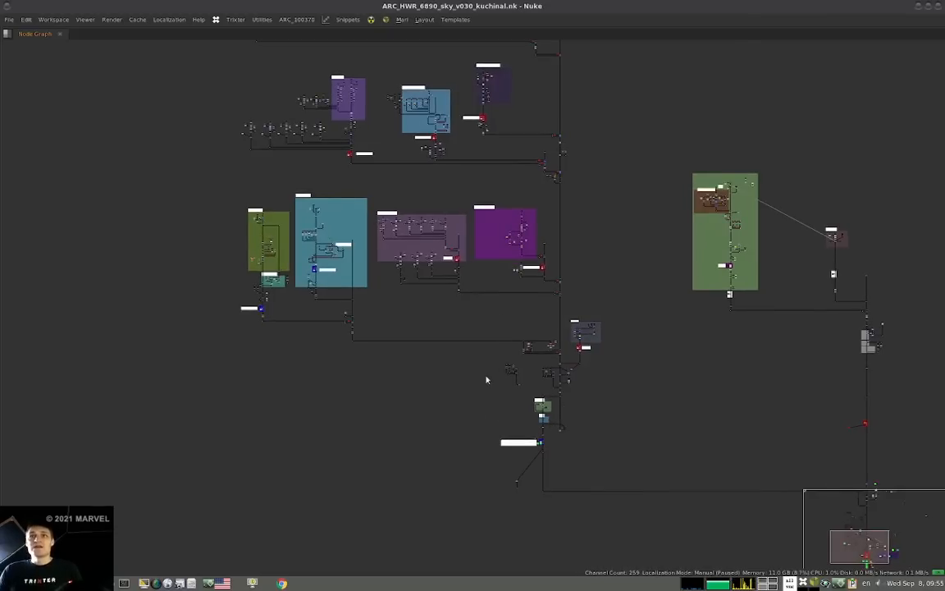
scroll(272, 274, "up", 5)
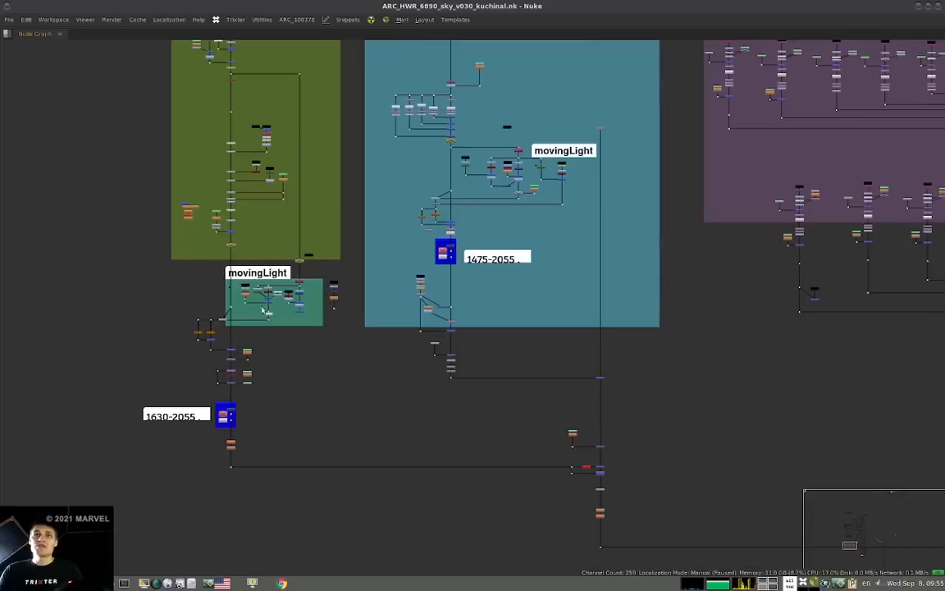
left_click_drag(209, 270, 320, 324)
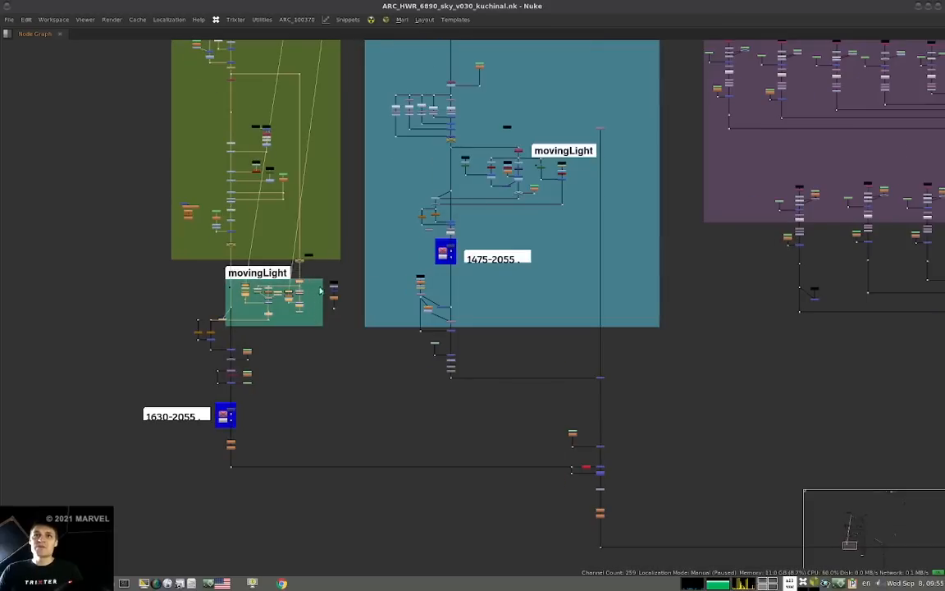
scroll(312, 362, "down", 4)
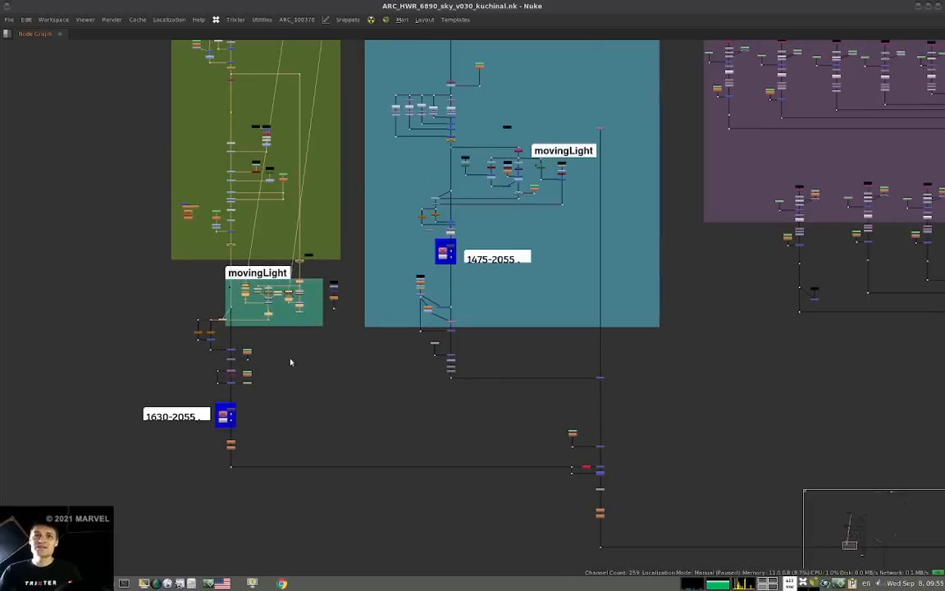
- Switch to the v044 script
key("alt+Tab")
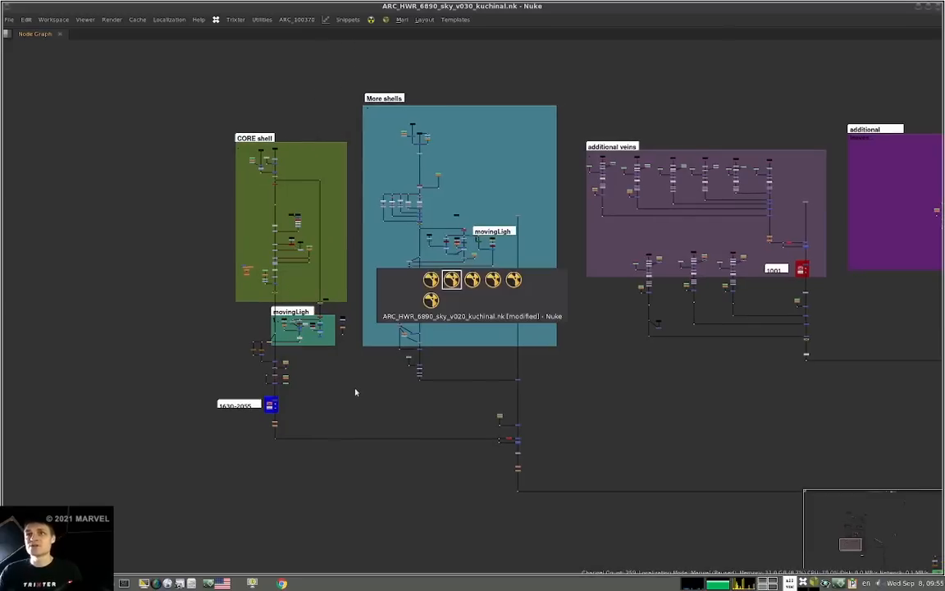
key("Tab")
key("Tab")
key("Tab")
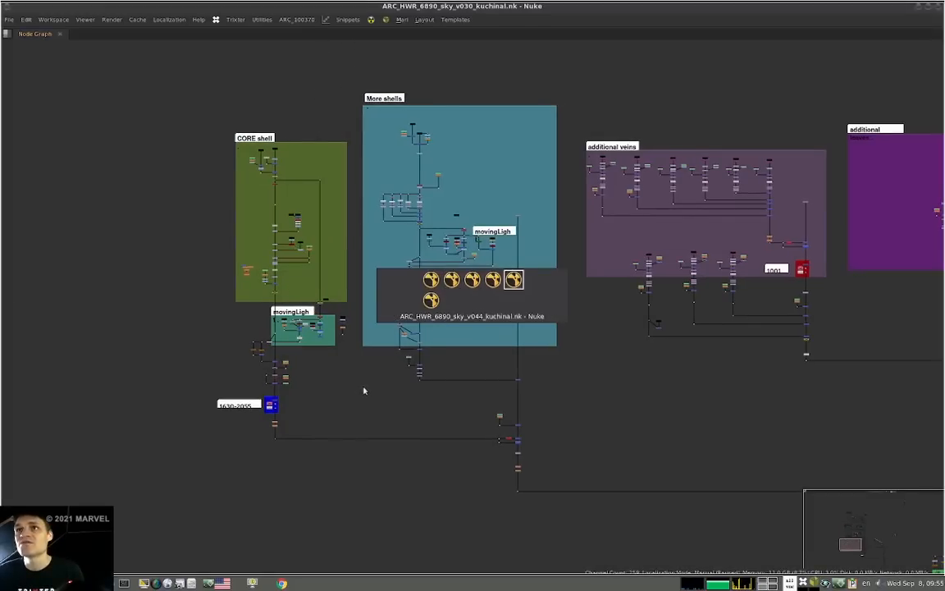
key("alt+Tab")
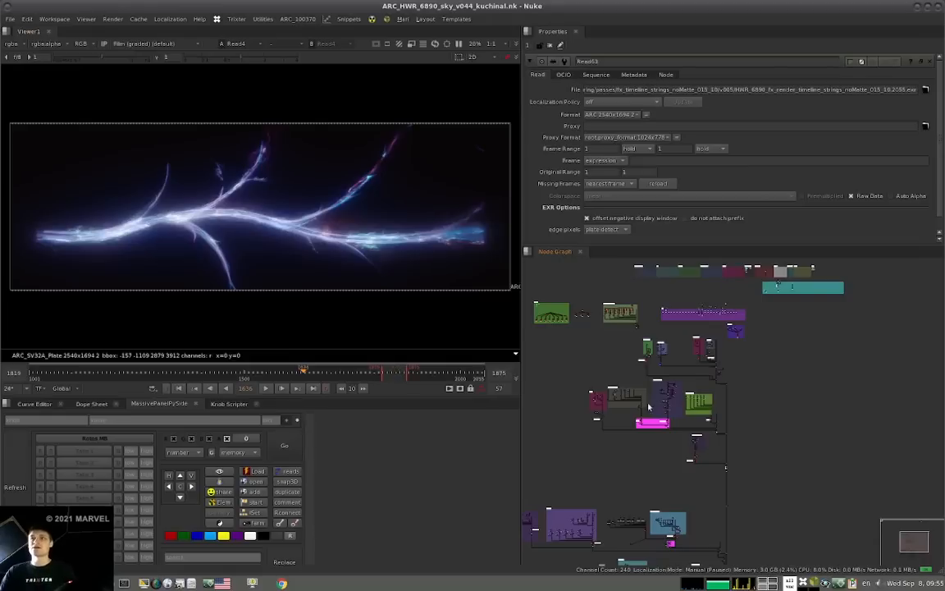
- Show the whole v044 script in the Node Graph and select the bright green section at its upper end
key("space")
middle_click_drag(625, 404, 355, 215)
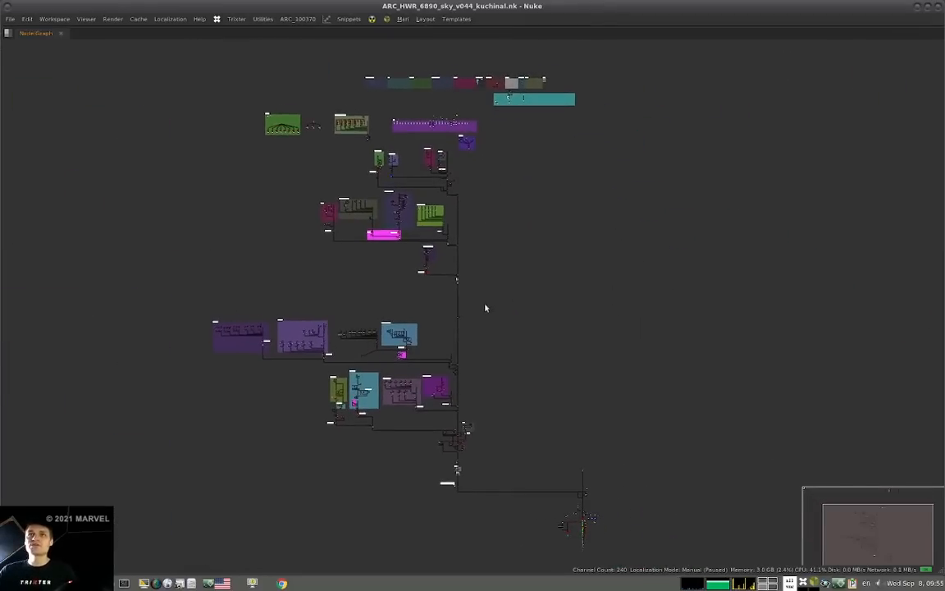
scroll(492, 308, "up", 2)
middle_click_drag(523, 305, 530, 285)
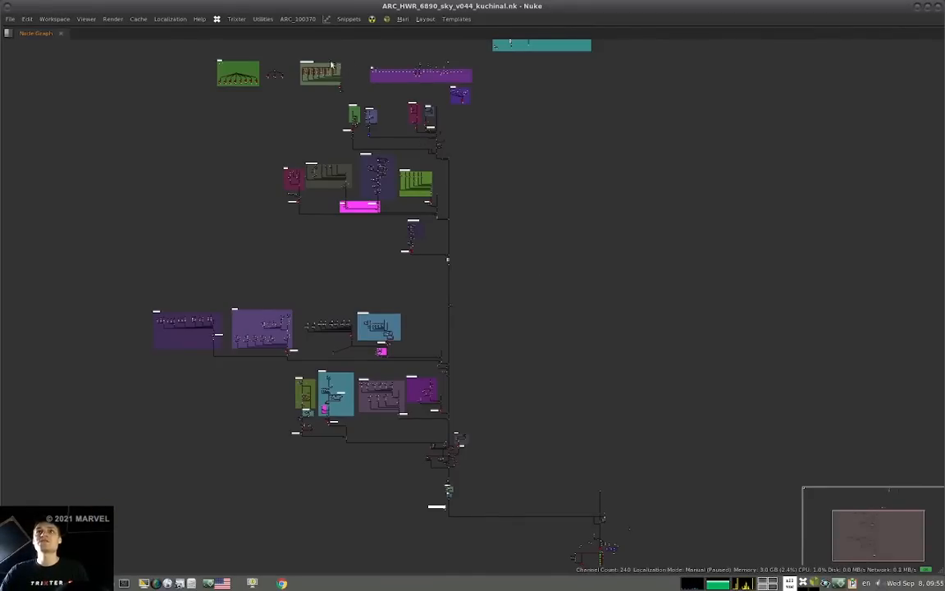
left_click_drag(262, 50, 319, 93)
left_click_drag(265, 51, 188, 105)
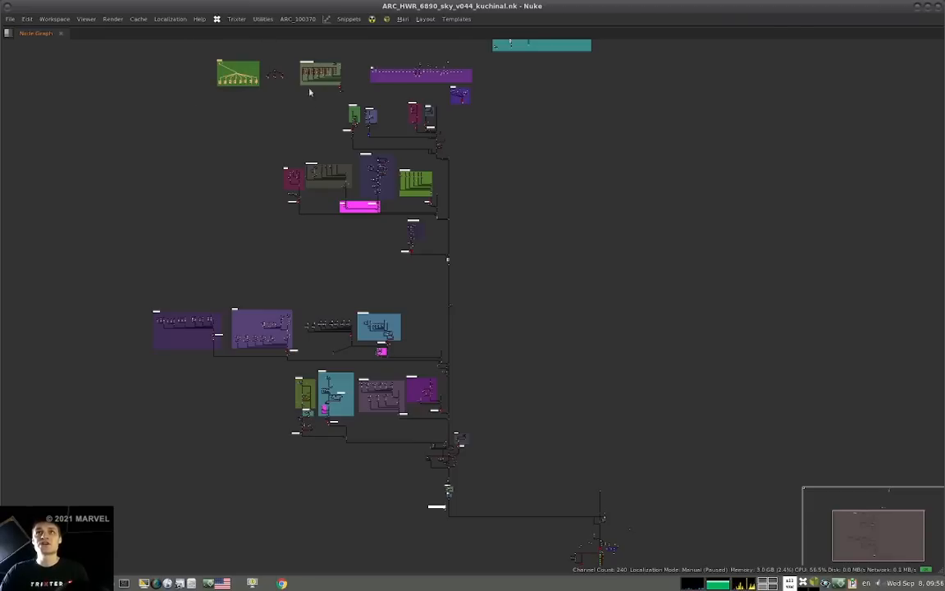
- View the compElement read below the green section in the viewer and check it at frames 1705 and 1845
scroll(343, 89, "up", 5)
middle_click_drag(407, 135, 459, 212)
key("space")
middle_click_drag(583, 262, 853, 461)
scroll(648, 386, "up", 8)
left_click(626, 352)
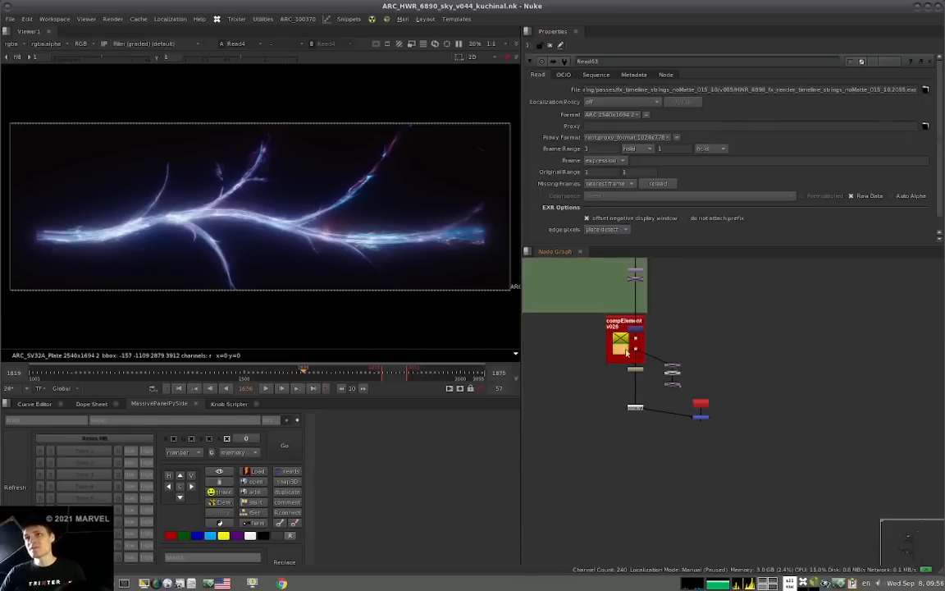
key("1")
left_click(267, 389)
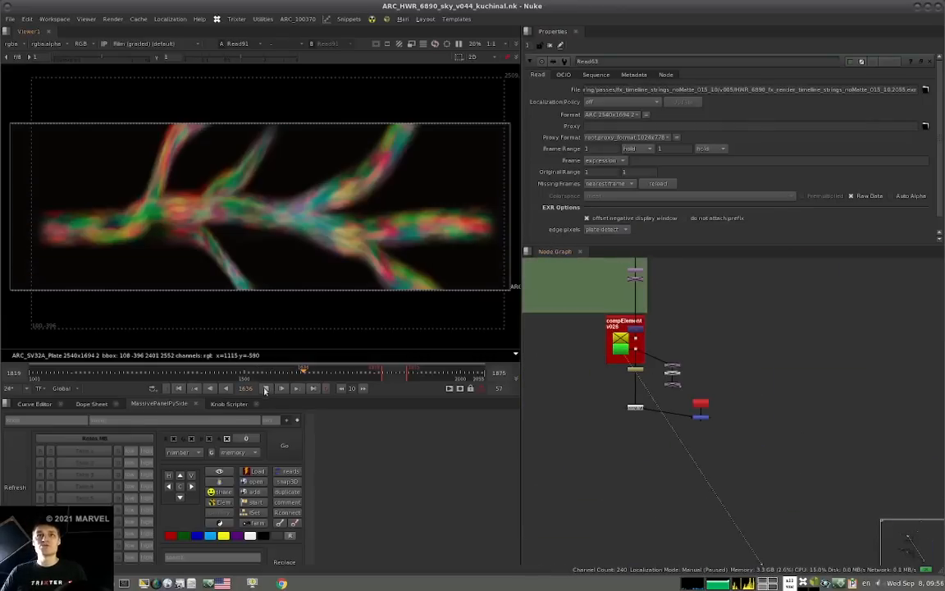
left_click(369, 373)
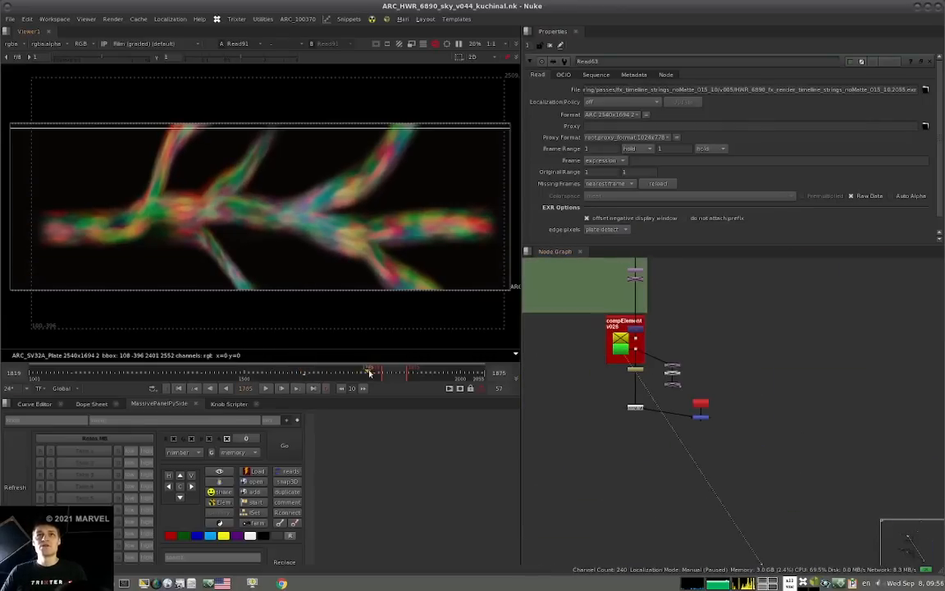
left_click(426, 372)
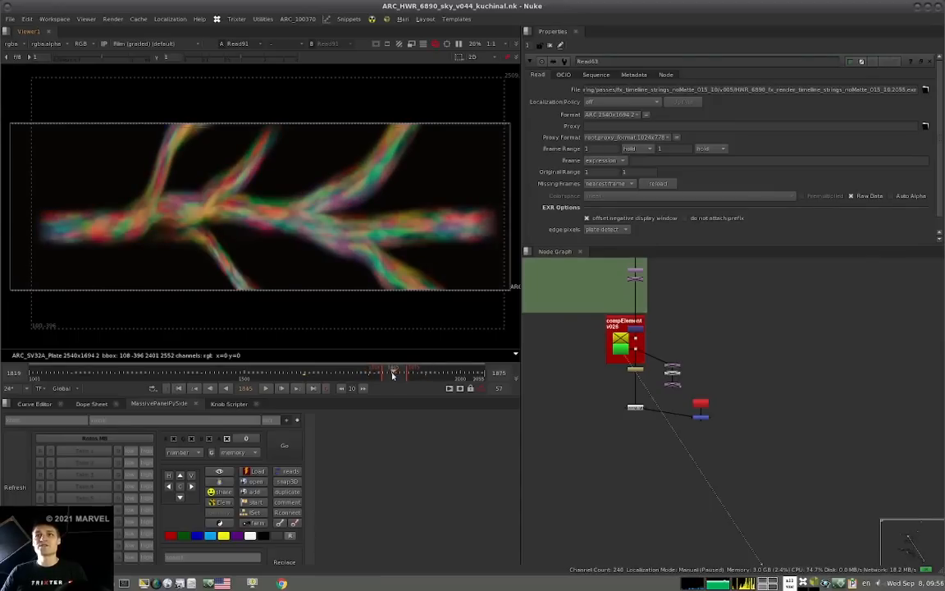
- Return to the full script overview and select the magenta group that joins two of the BRANCHES sections
key("space")
middle_click_drag(562, 392, 388, 136)
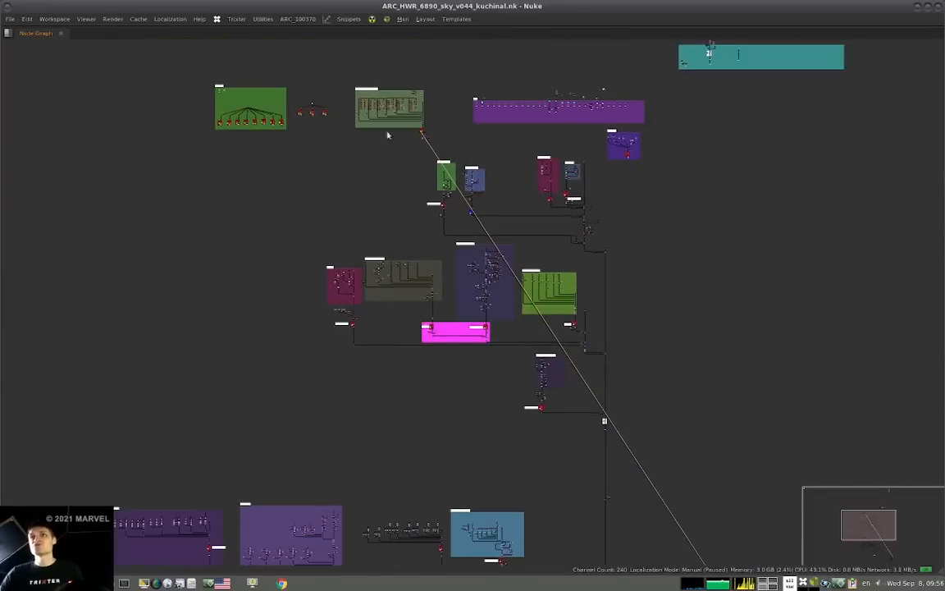
middle_click_drag(393, 208, 335, 131)
scroll(369, 155, "down", 2)
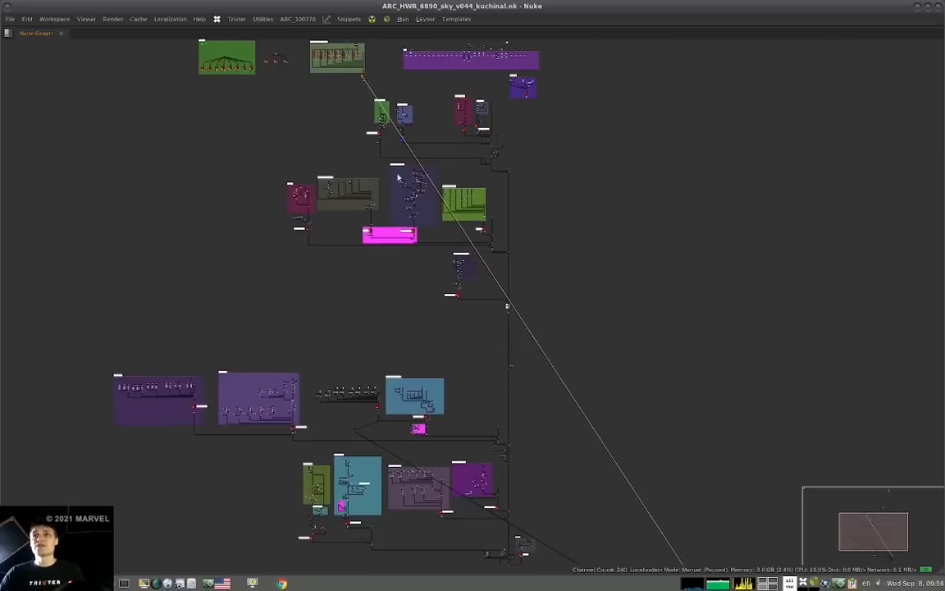
left_click(391, 238)
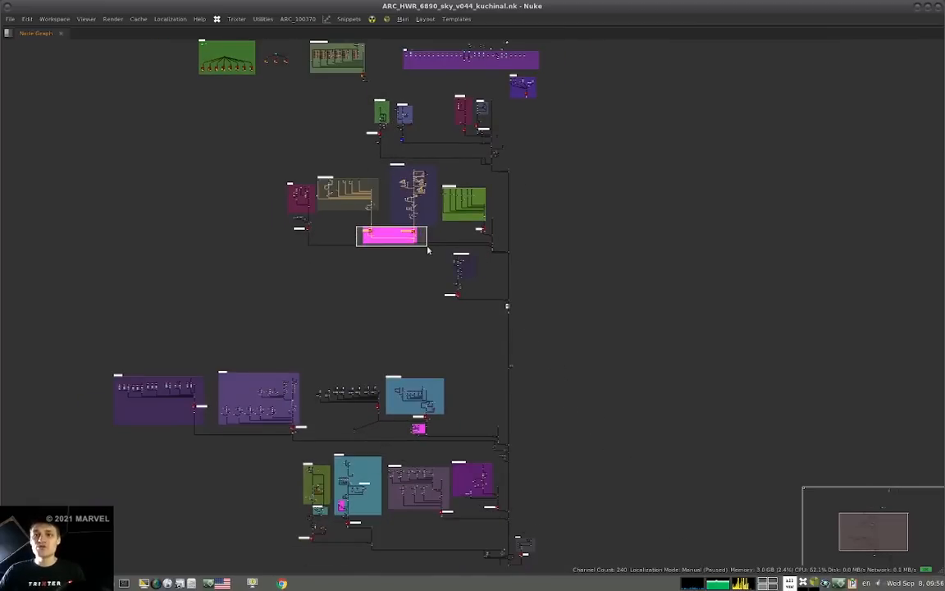
left_click_drag(424, 250, 428, 247)
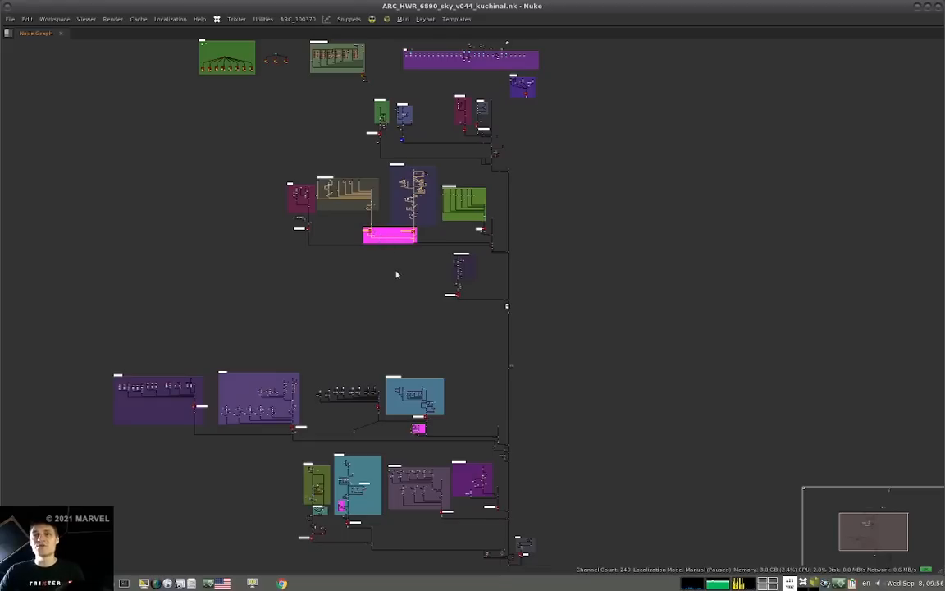
- Inspect the magenta group with its 1001 and 1400-2055 TRXcaches and select the BRANCHES steams section feeding it
key("f")
left_click_drag(152, 199, 149, 193, "ctrl+alt")
scroll(218, 215, "down", 5)
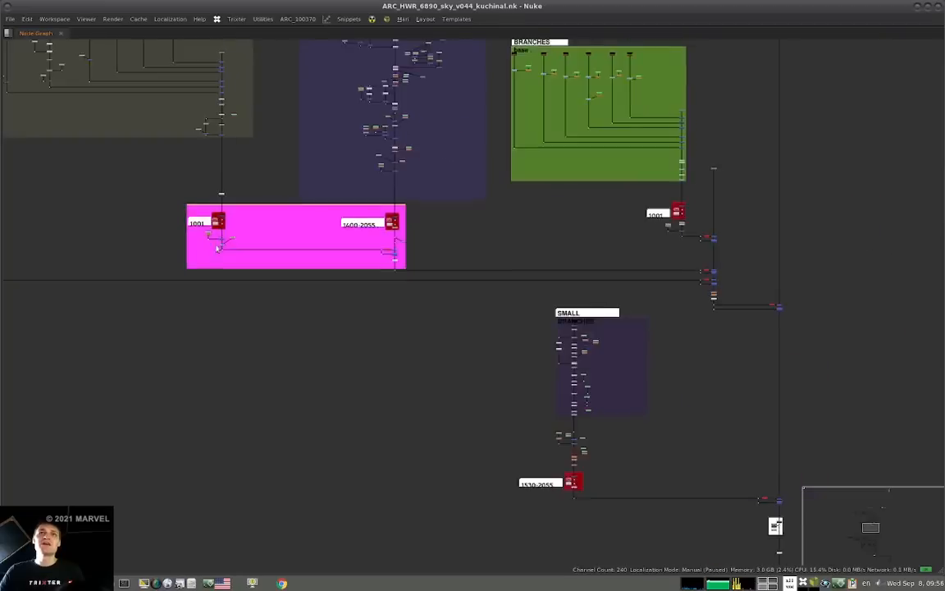
middle_click_drag(228, 188, 262, 266)
scroll(254, 297, "up", 4)
scroll(316, 280, "down", 3)
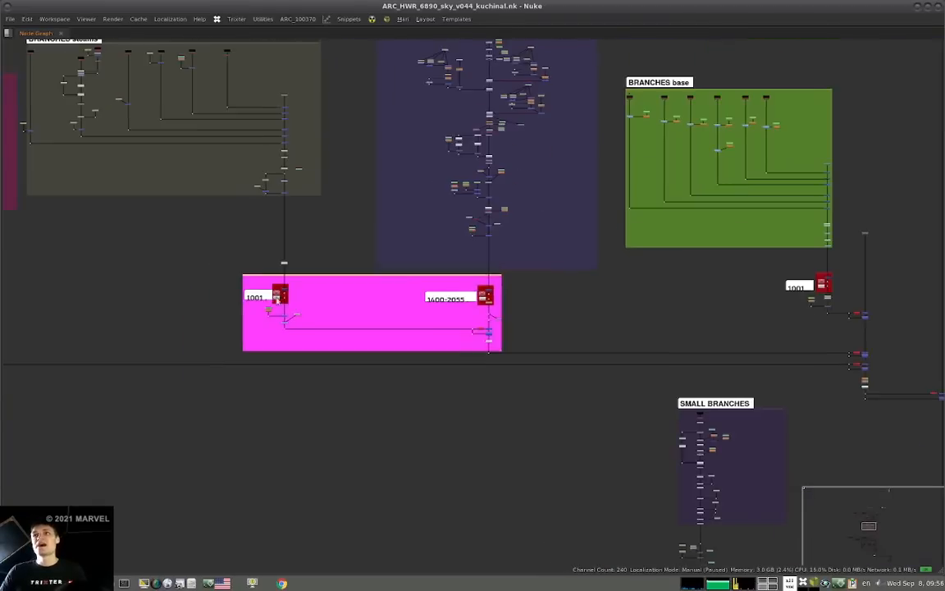
middle_click_drag(512, 259, 504, 269)
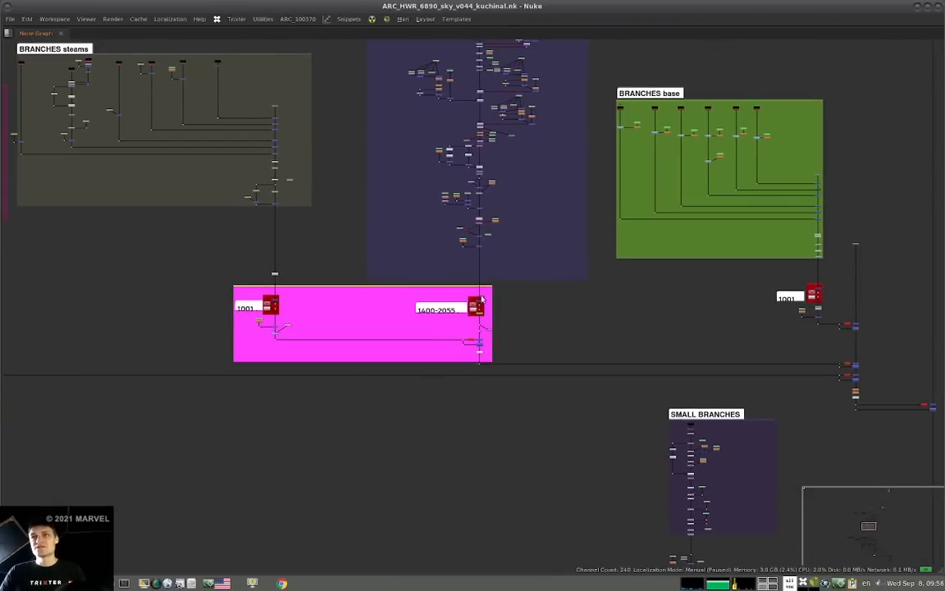
scroll(484, 294, "down", 3)
left_click_drag(557, 291, 182, 281)
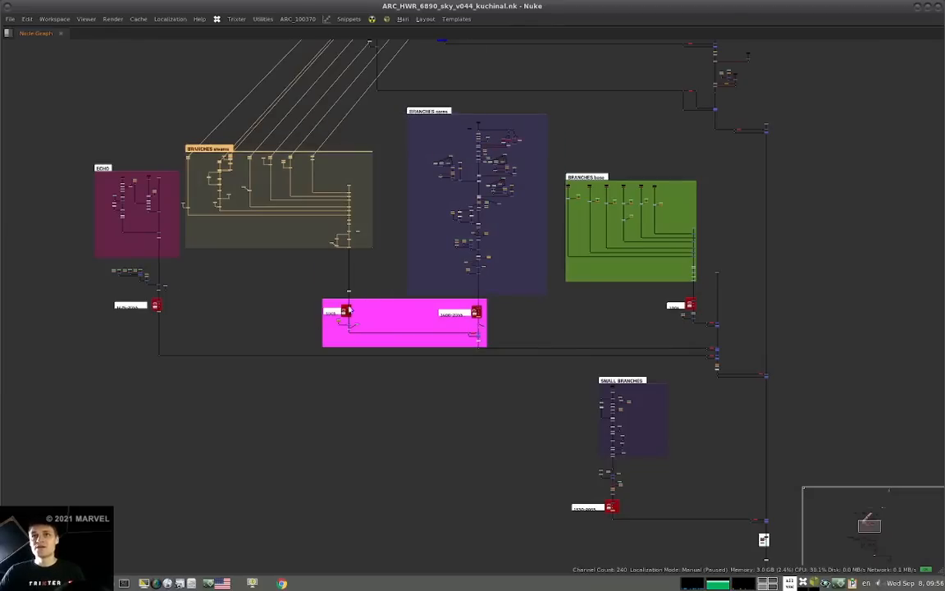
- Trace the links running from the output node below the 1400-2055 TRXcache to the lower sections of the script
scroll(474, 348, "up", 5)
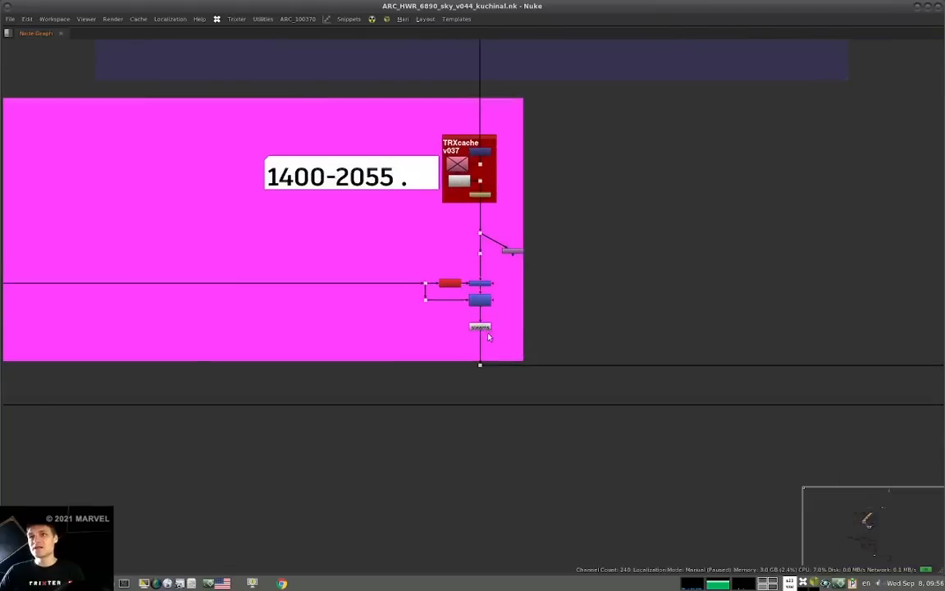
key("f")
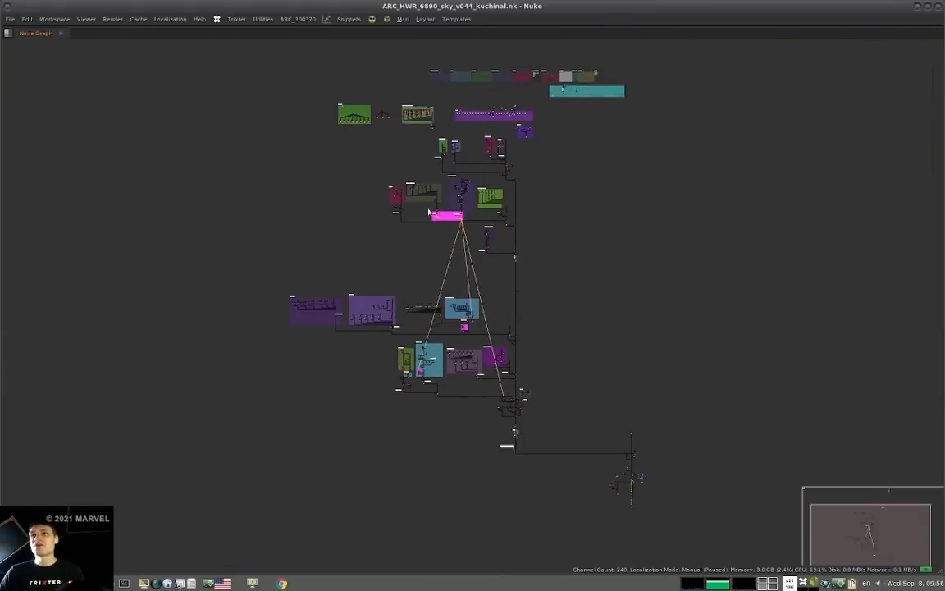
scroll(459, 220, "up", 8)
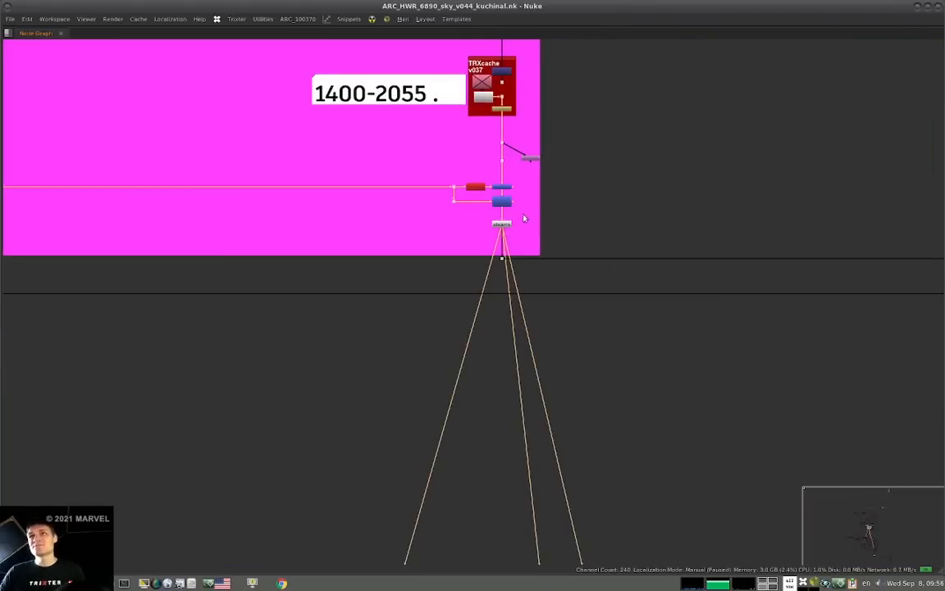
scroll(525, 219, "down", 7)
middle_click_drag(473, 273, 435, 203)
middle_click_drag(425, 399, 424, 197)
scroll(470, 251, "down", 4)
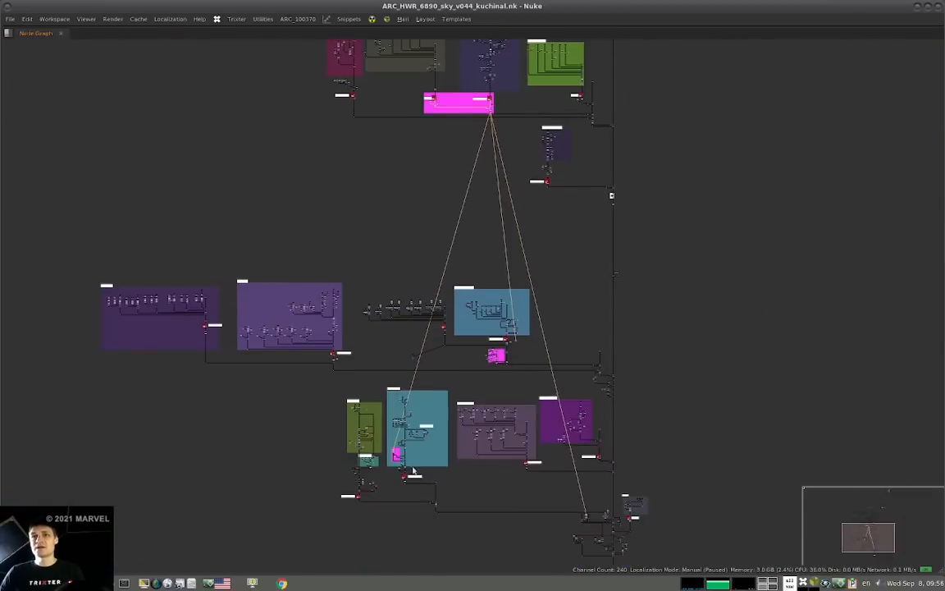
- Shift the More shells TRXcache slightly aside and trace the magenta dependent group inside that section back to its source
scroll(395, 464, "up", 8)
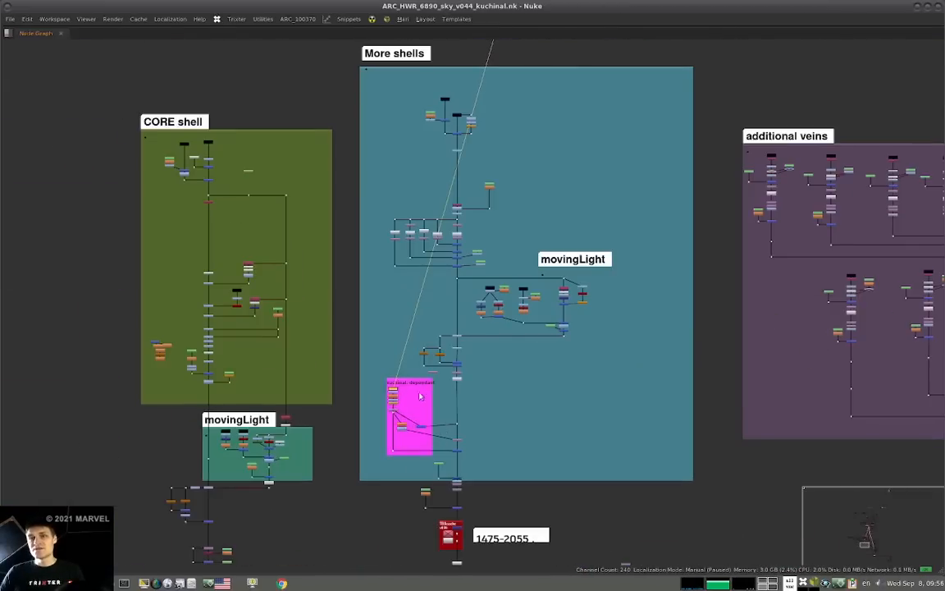
middle_click_drag(460, 541, 451, 460)
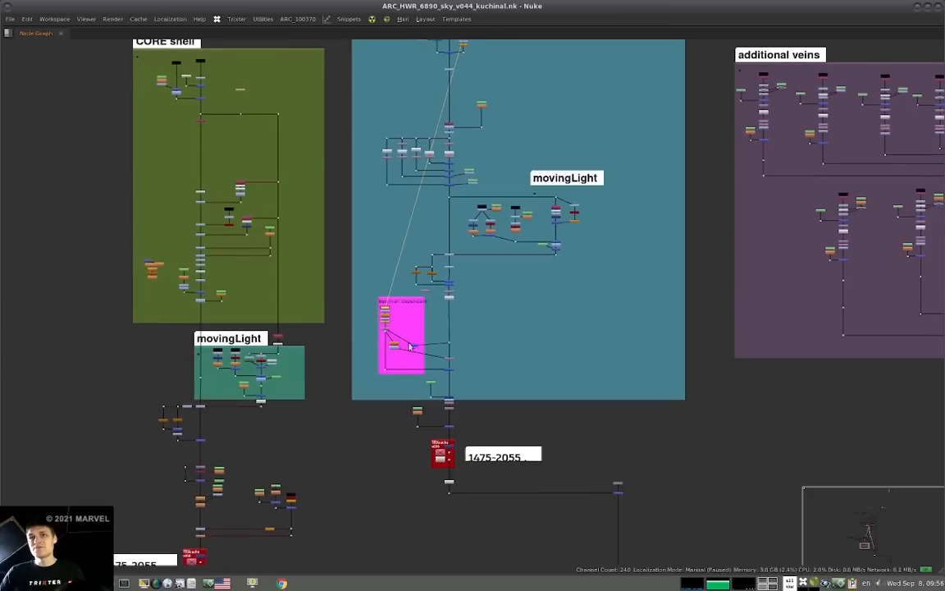
left_click(442, 447)
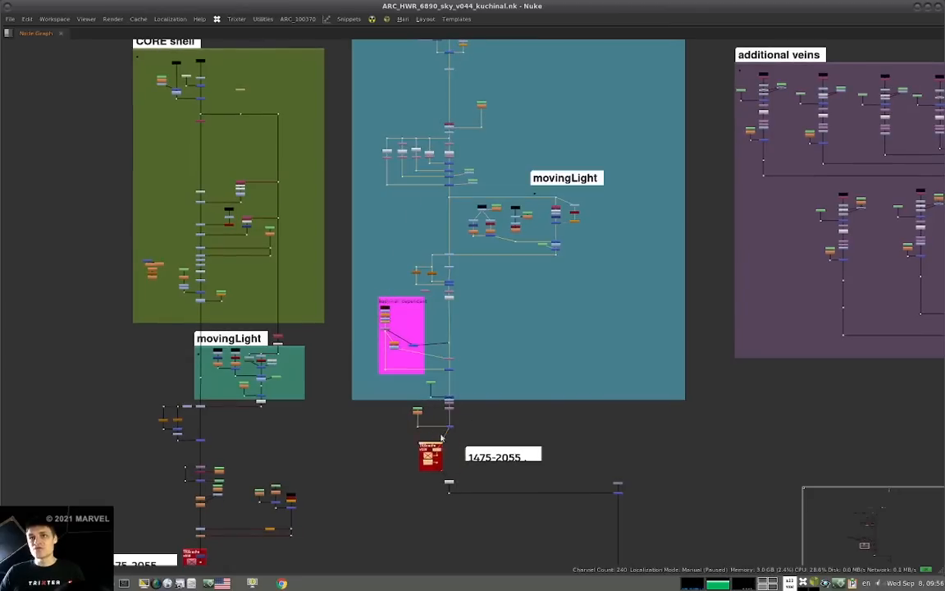
left_click_drag(444, 439, 440, 439)
left_click(392, 300)
middle_click_drag(410, 288, 280, 547, "alt")
scroll(438, 180, "up", 5)
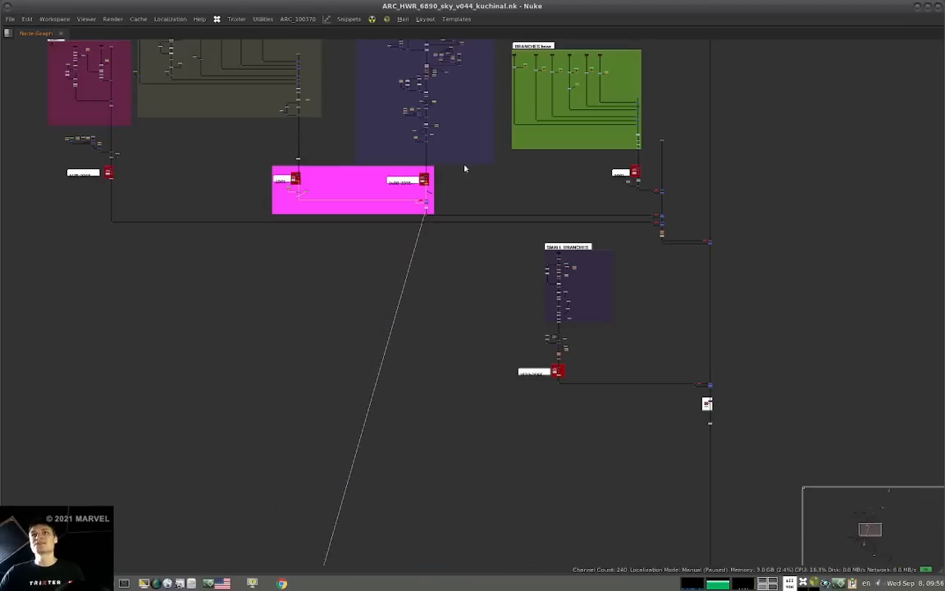
- Select the unlabelled branch group beside BRANCHES leaves together with its TRXcache
scroll(385, 182, "down", 5)
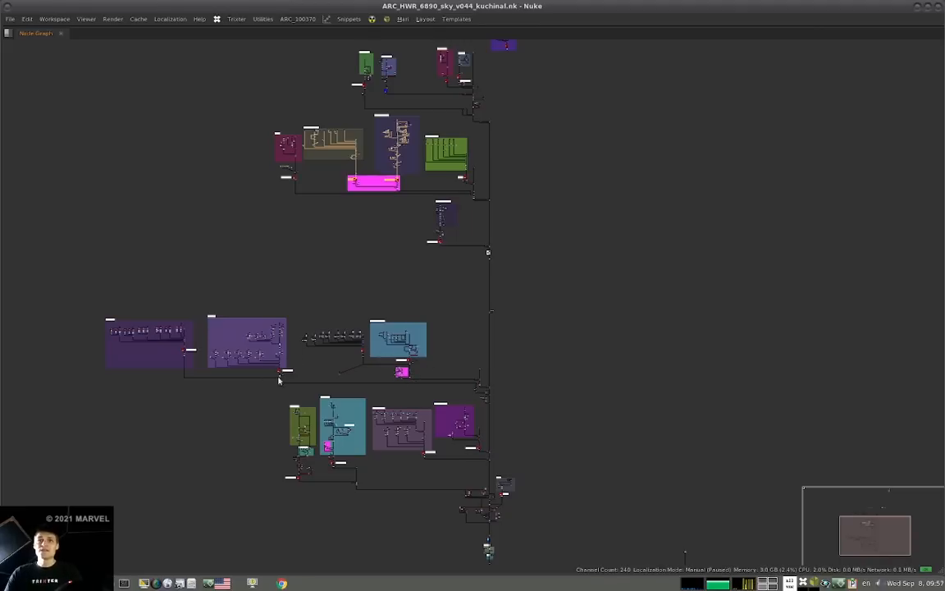
scroll(278, 367, "up", 7)
middle_click_drag(278, 367, 404, 361)
left_click(474, 364, "ctrl")
scroll(512, 351, "down", 3)
scroll(630, 308, "up", 3)
left_click(619, 311, "ctrl")
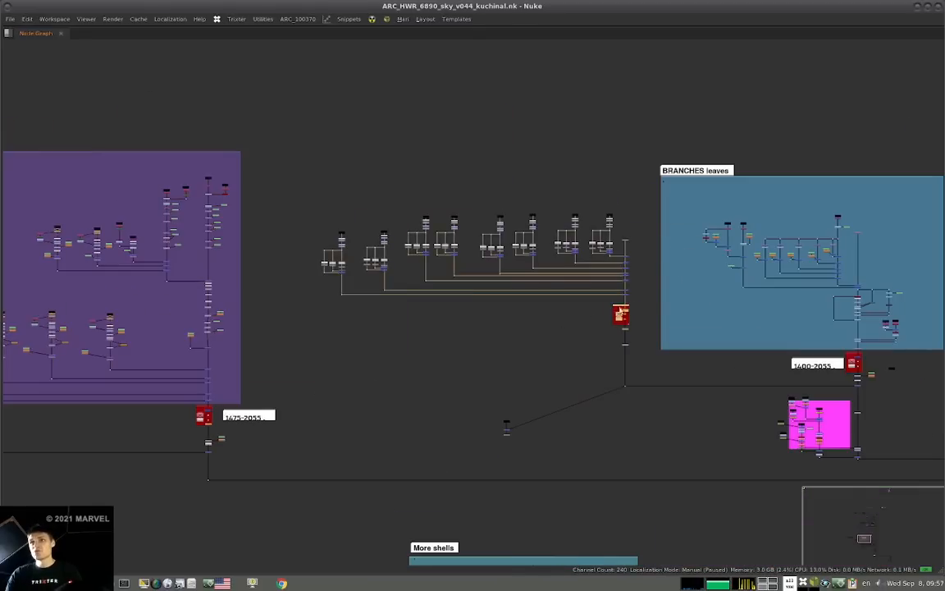
- Select the nodes along the main vertical pipe and follow it down to the add noise section
scroll(632, 302, "down", 4)
middle_click_drag(669, 268, 475, 289)
scroll(470, 317, "down", 5)
middle_click_drag(530, 257, 480, 248)
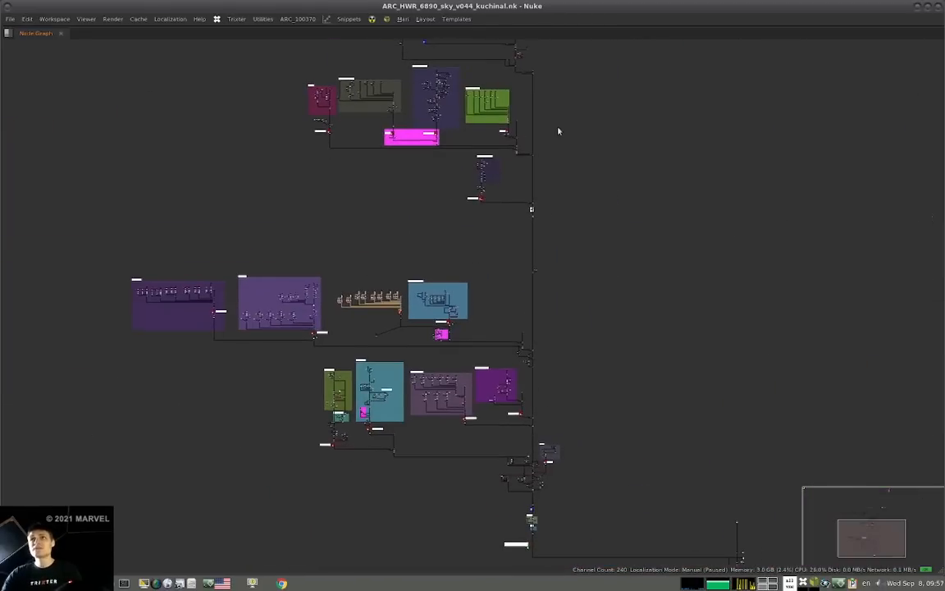
scroll(559, 129, "down", 1)
left_click_drag(562, 71, 536, 392)
scroll(555, 411, "up", 6)
middle_click_drag(557, 410, 630, 262)
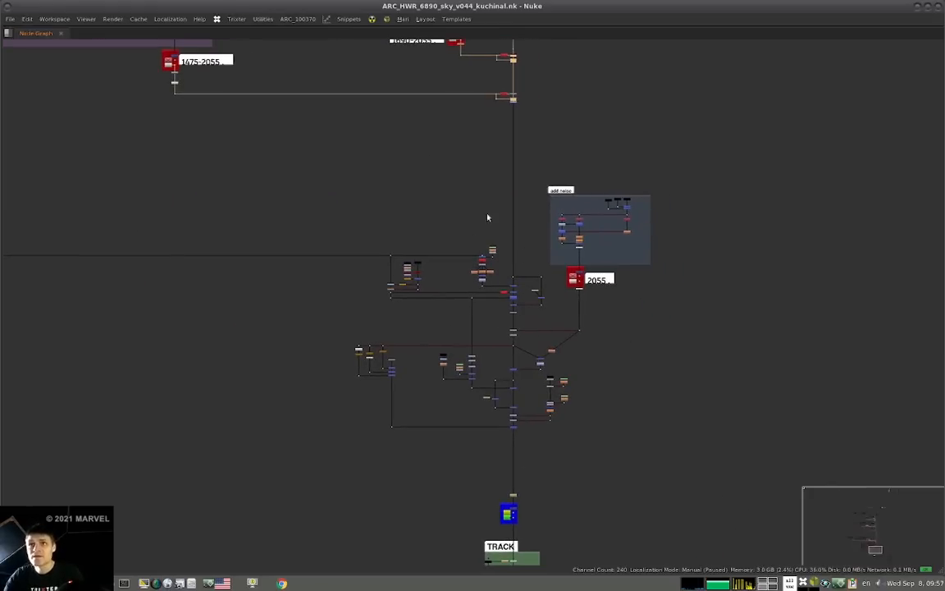
- Examine and select the side branches merging into the main pipe near add noise, including bigBranchesCMP and movingLights
scroll(533, 382, "up", 6)
middle_click_drag(532, 380, 544, 335)
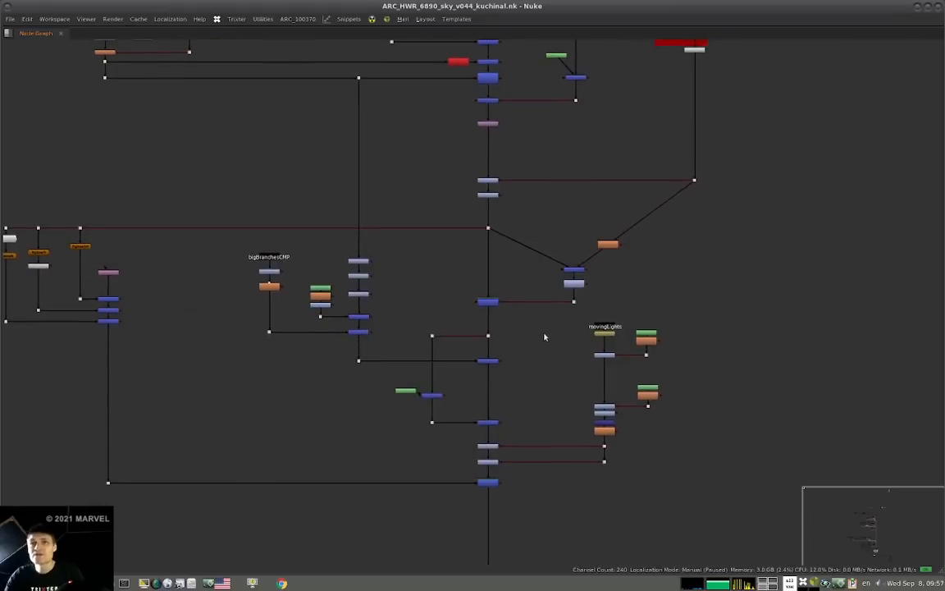
scroll(535, 340, "down", 2)
left_click_drag(285, 224, 101, 514)
left_click(338, 398)
left_click_drag(312, 249, 430, 360)
left_click(600, 369)
left_click_drag(600, 369, 491, 429)
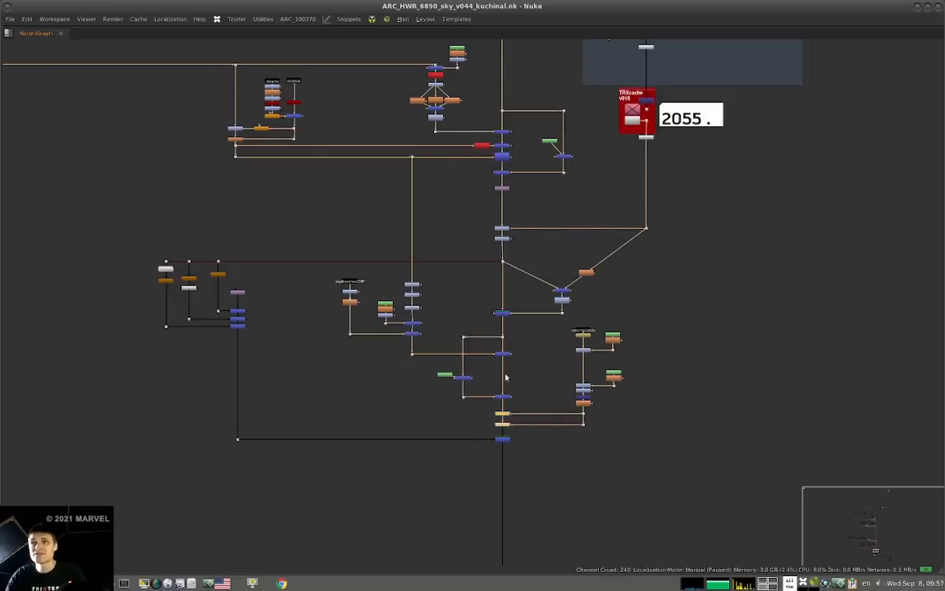
scroll(451, 340, "down", 3)
left_click_drag(464, 316, 507, 286)
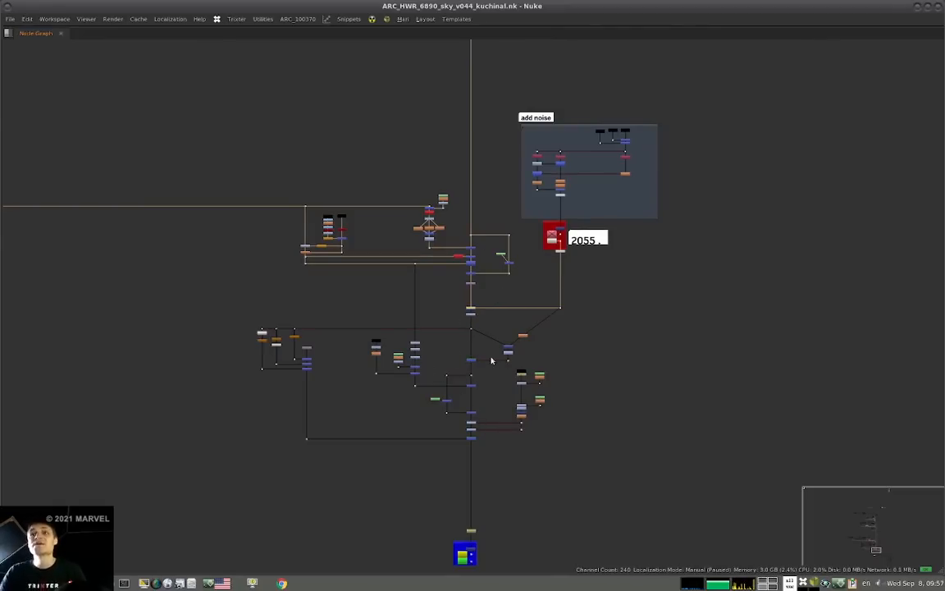
- Connect the viewer to the green read in the blue cache group above TRACK
scroll(506, 423, "down", 3)
middle_click_drag(509, 447, 410, 285)
scroll(391, 318, "up", 5)
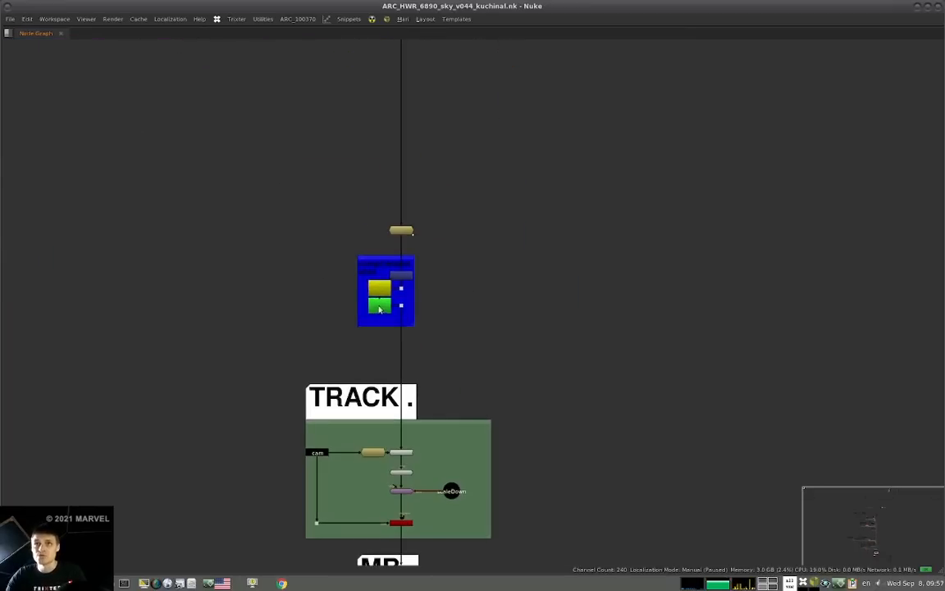
left_click(387, 311)
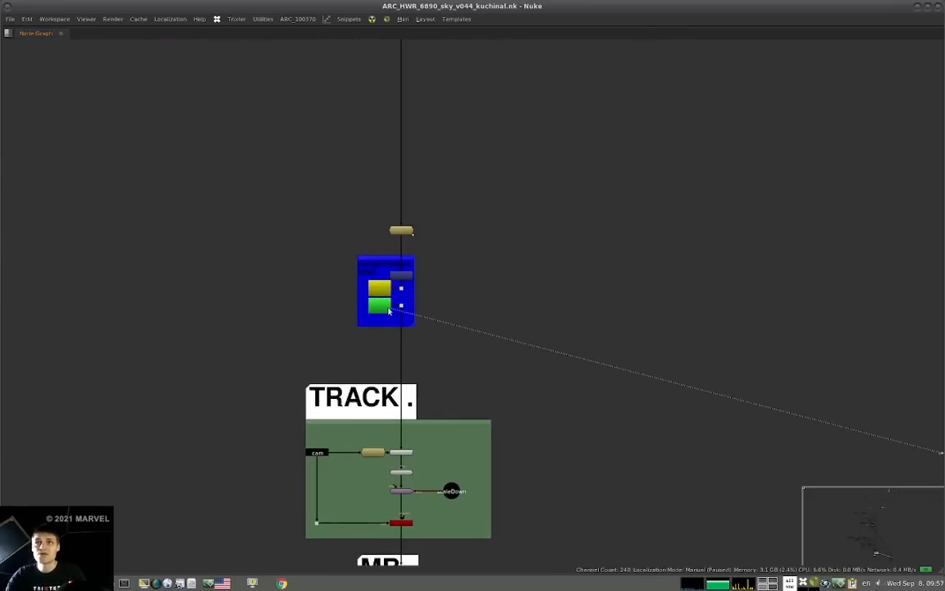
- Follow the script past TRACK and MB to the final pipe and show its topmost node in the viewer
scroll(435, 242, "down", 3)
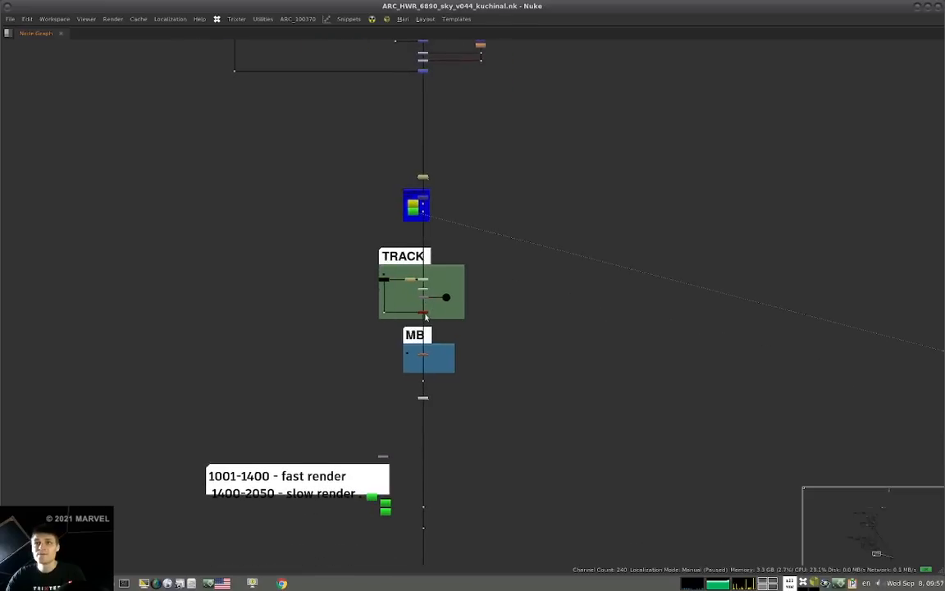
scroll(390, 304, "down", 3)
scroll(393, 283, "down", 6)
middle_click_drag(311, 331, 247, 370)
scroll(554, 299, "up", 6)
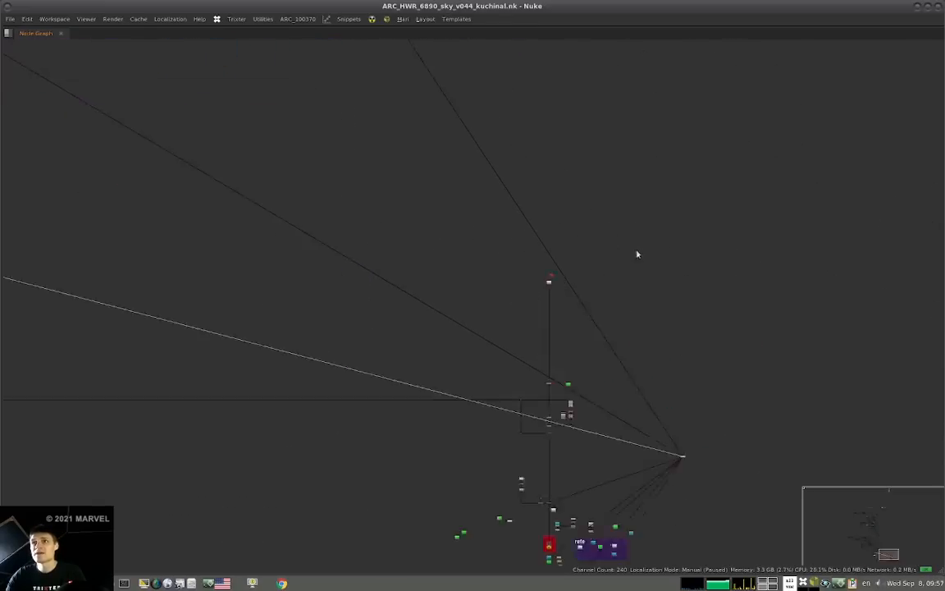
scroll(548, 286, "up", 5)
left_click(550, 262)
key("1")
key("space")
scroll(655, 318, "down", 4)
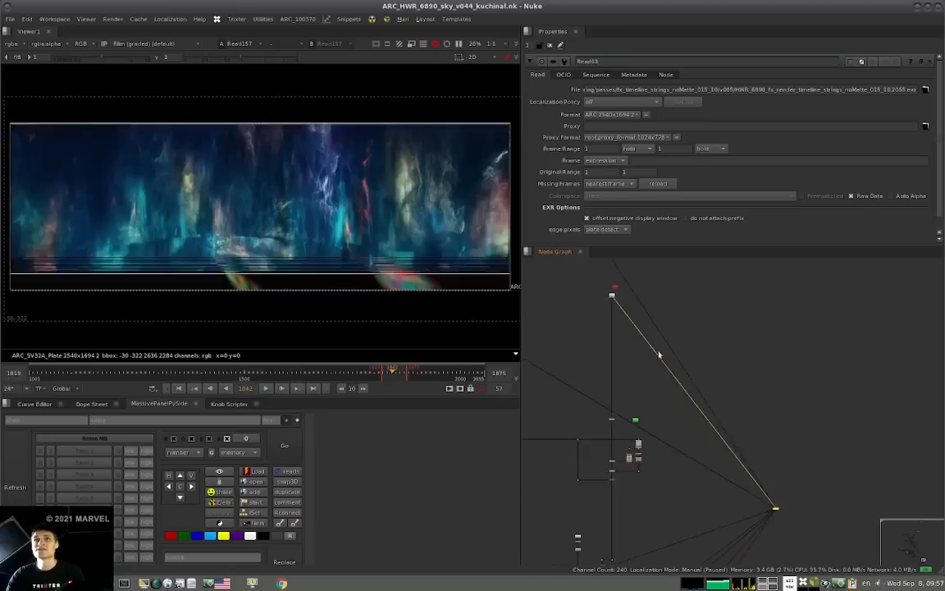
- Connect the viewer to the first read below the File Out group on the final pipe, beside the refs section
middle_click_drag(620, 303, 665, 348)
scroll(680, 326, "up", 6)
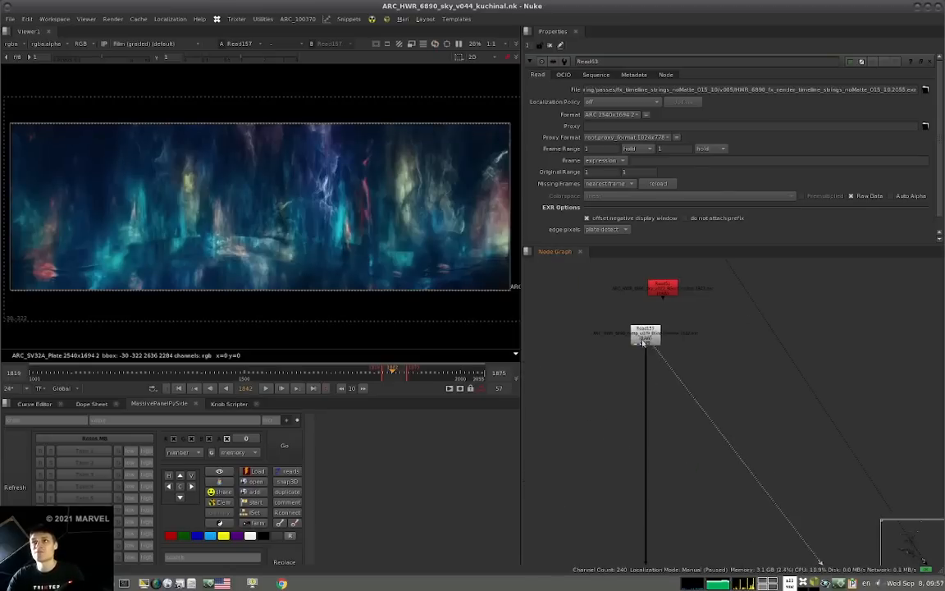
scroll(680, 327, "down", 6)
key("space")
scroll(643, 369, "down", 4)
middle_click_drag(643, 369, 525, 247)
scroll(541, 356, "up", 5)
middle_click_drag(537, 328, 571, 355)
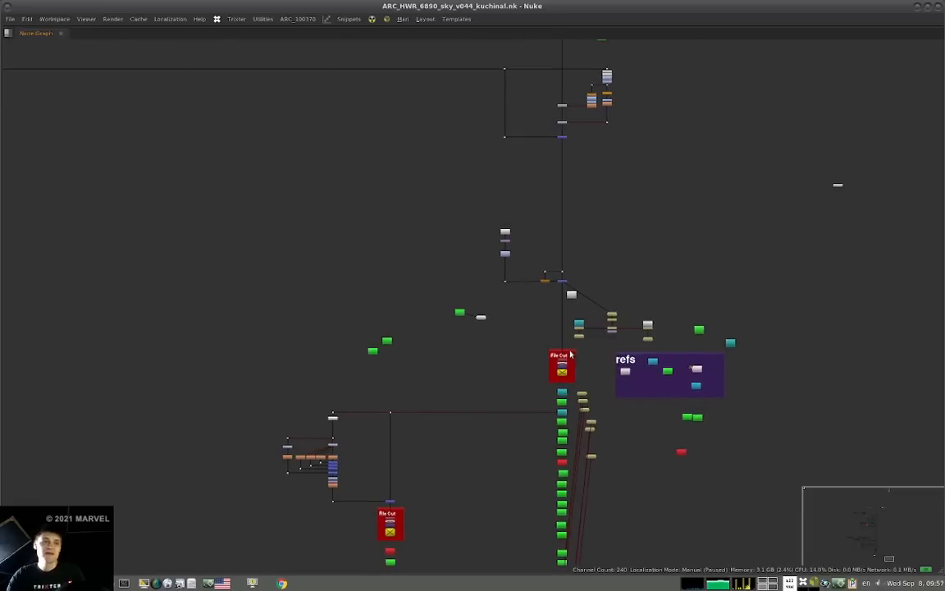
left_click(563, 395)
key("1")
key("space")
scroll(727, 406, "down", 6)
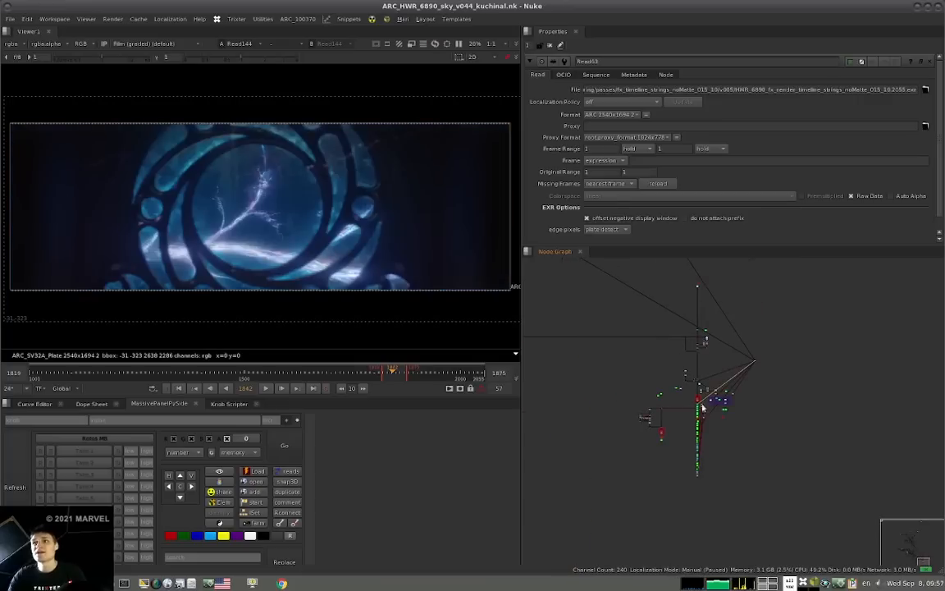
- Return to the blue compElement v044 group above TRACK and select its green read
scroll(701, 403, "up", 5)
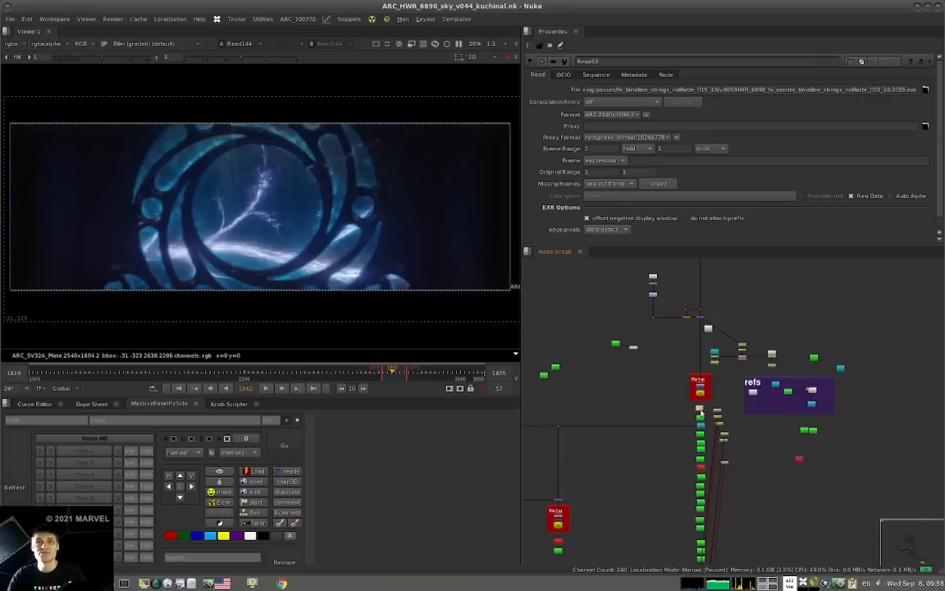
scroll(667, 419, "down", 6)
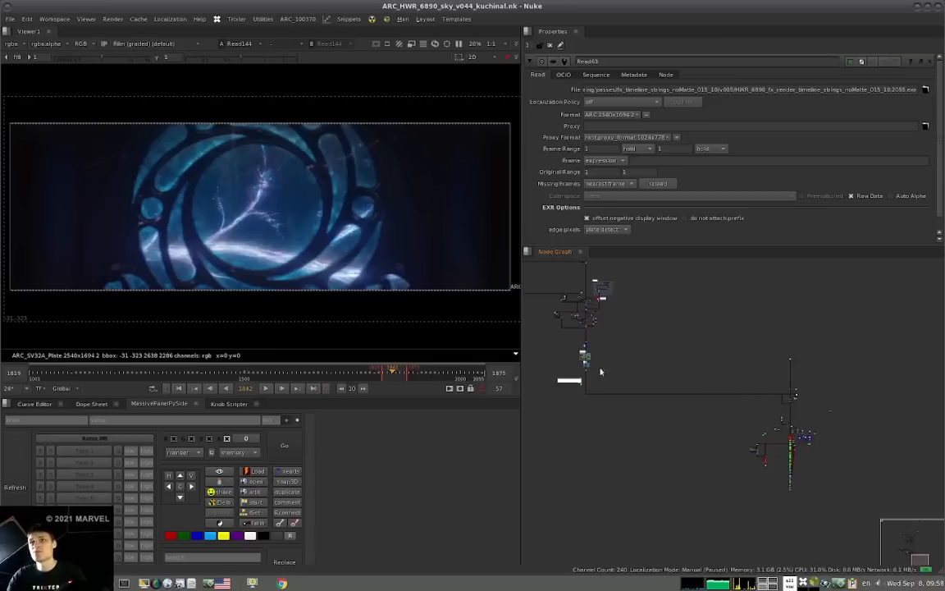
scroll(582, 355, "up", 8)
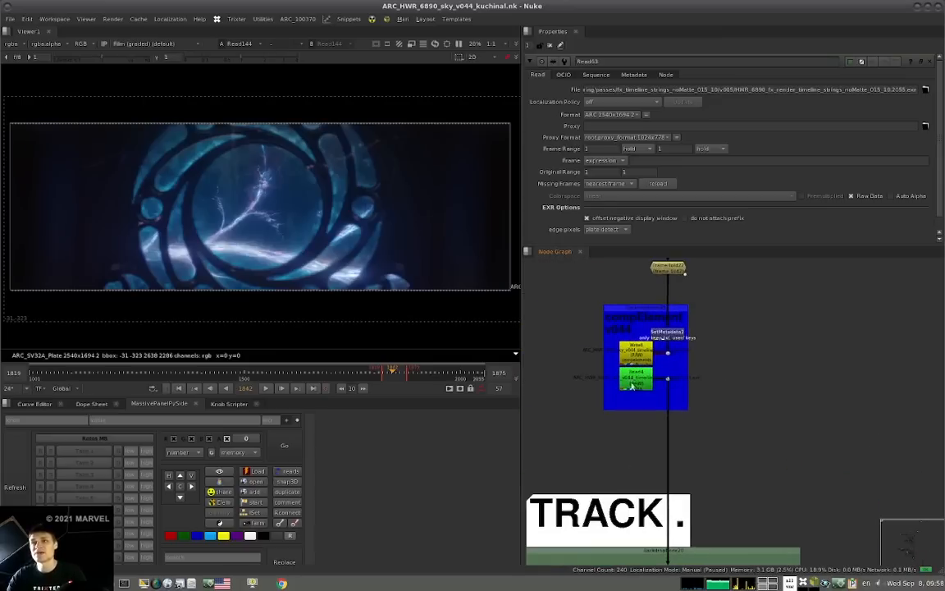
left_click(635, 386)
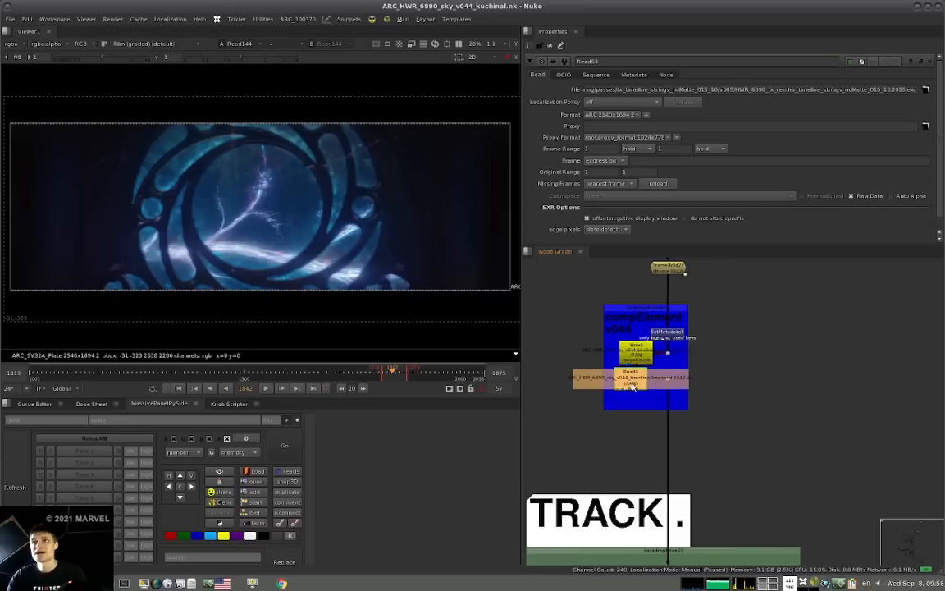
left_click(782, 344)
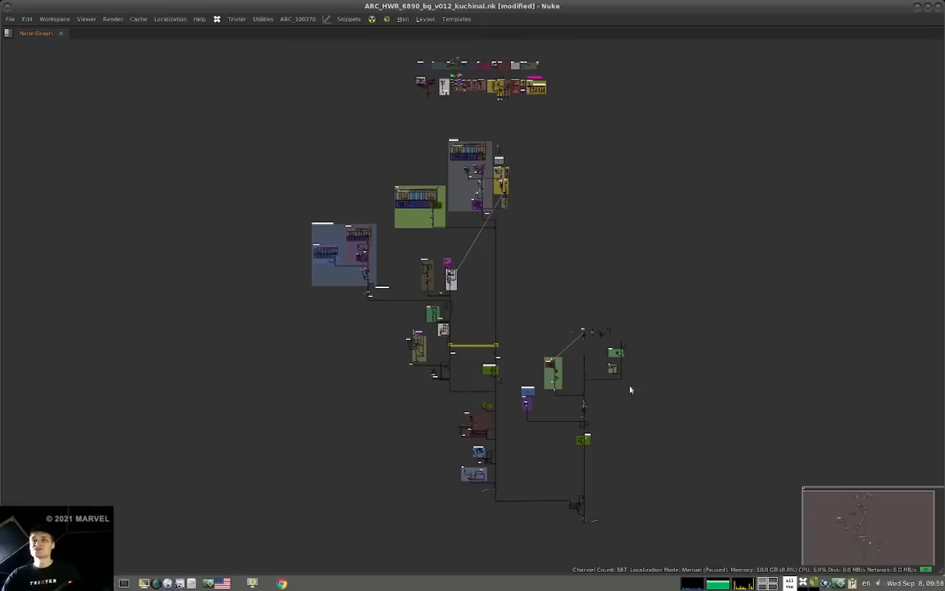
- In the bg_v012 script, locate the blue compElement group on the main pipe below the Haze section and select its read
scroll(586, 338, "up", 8)
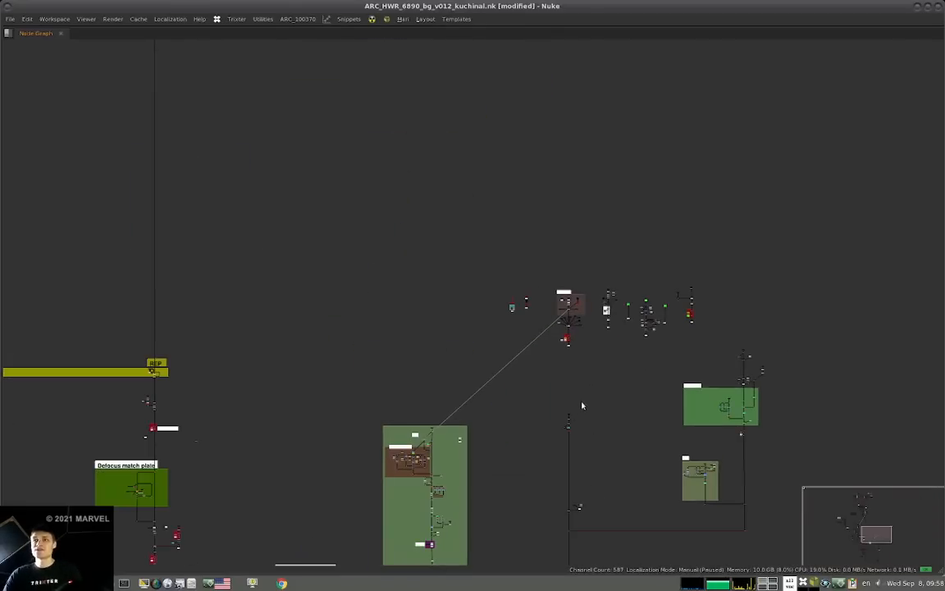
scroll(529, 410, "down", 8)
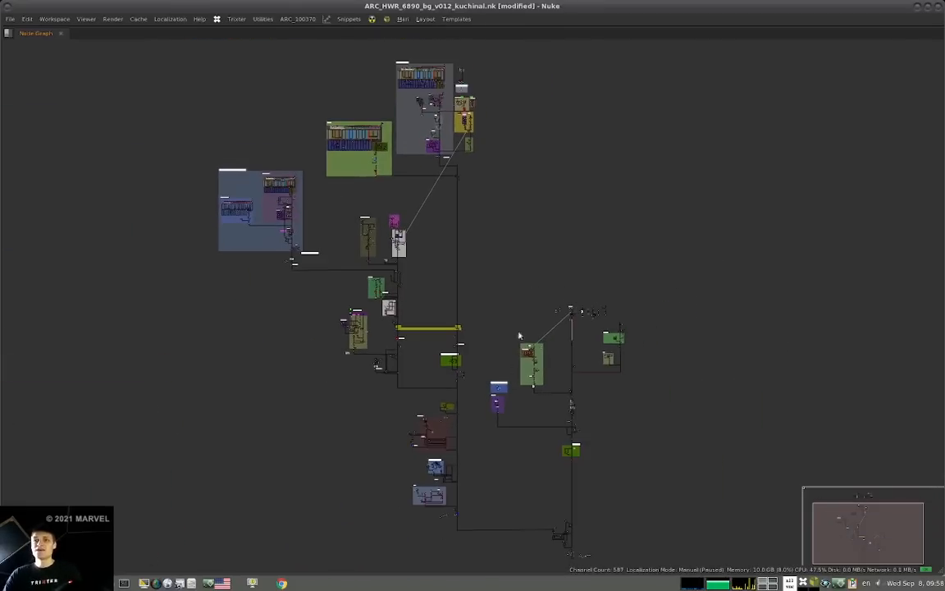
scroll(575, 521, "up", 10)
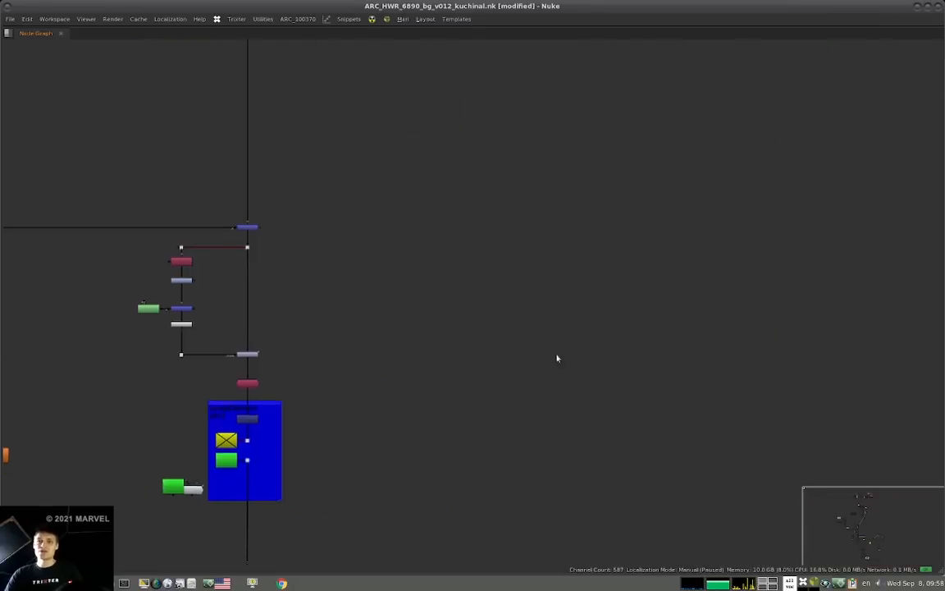
middle_click_drag(195, 464, 315, 353)
left_click(341, 349)
scroll(367, 339, "down", 5)
scroll(366, 339, "down", 2)
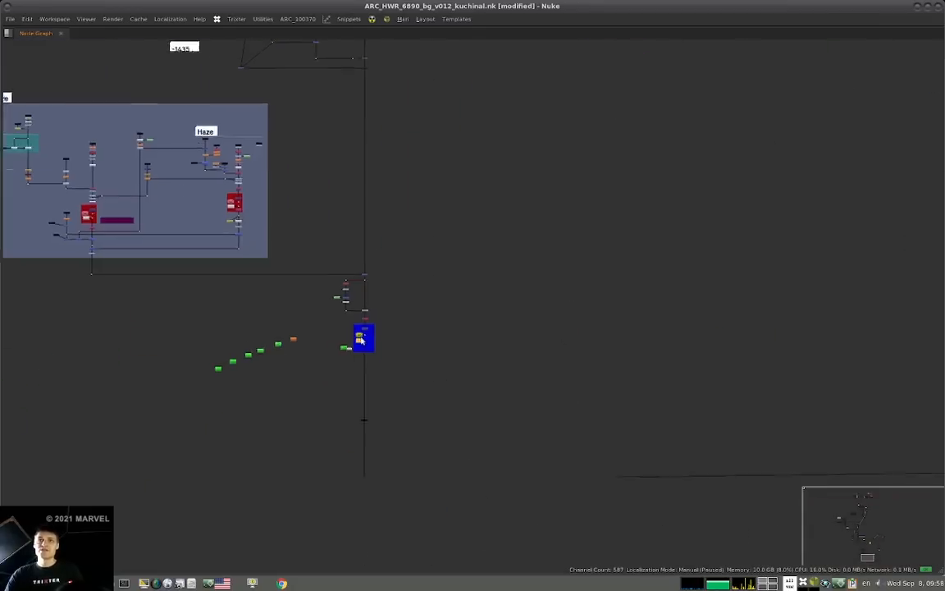
scroll(357, 339, "up", 7)
scroll(352, 344, "up", 1)
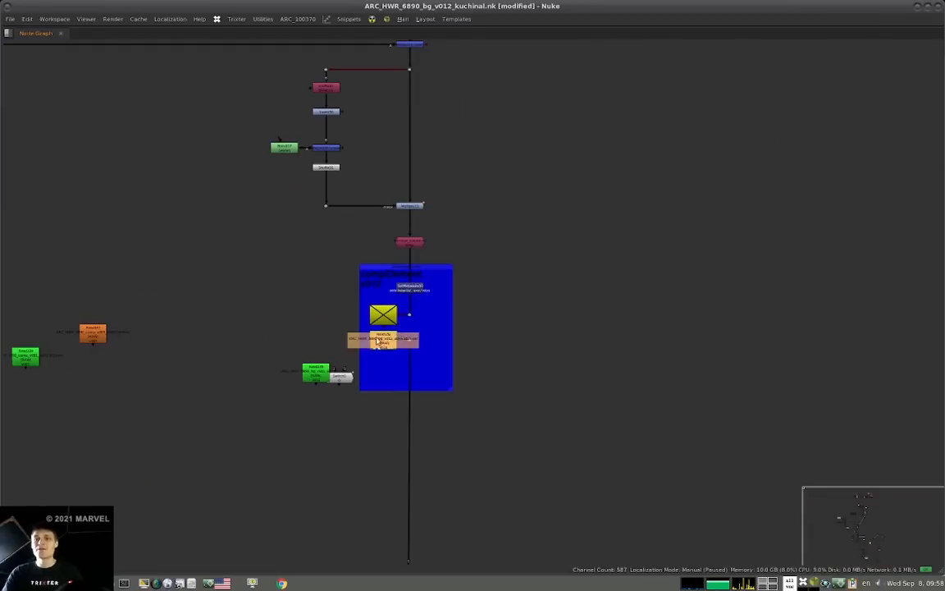
scroll(382, 345, "down", 5)
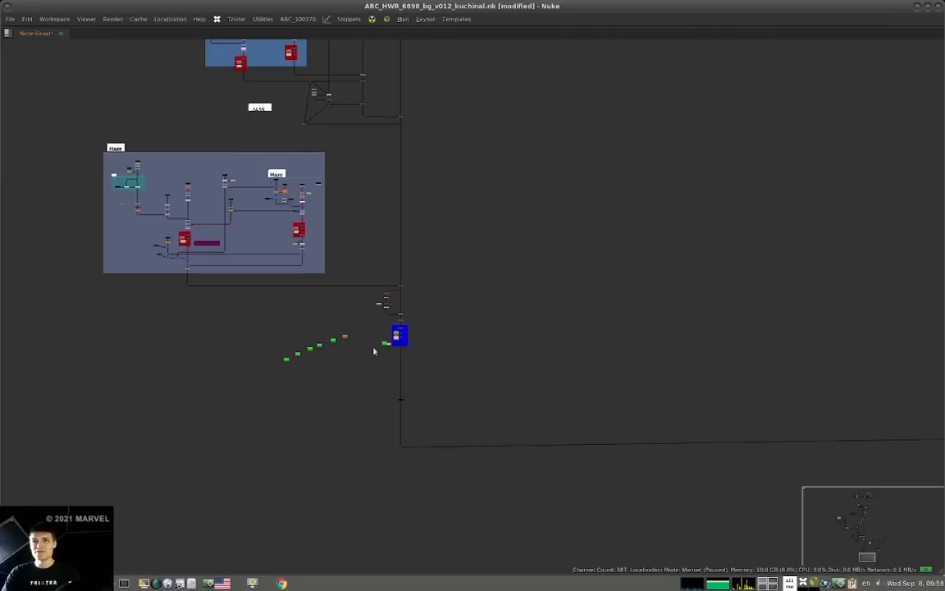
- Follow the pipe across to the second vertical branch and select the nodes in the sky and timeline section and the purple backdrop
scroll(426, 329, "down", 5)
middle_click_drag(379, 339, 286, 341)
middle_click_drag(590, 147, 564, 237)
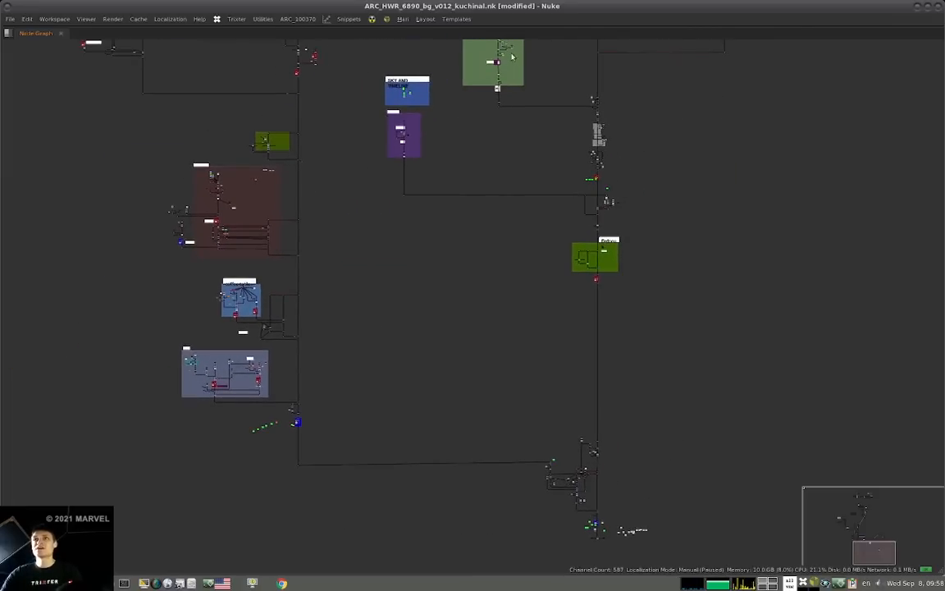
scroll(534, 67, "down", 2)
middle_click_drag(534, 67, 538, 100)
left_click_drag(465, 87, 393, 195)
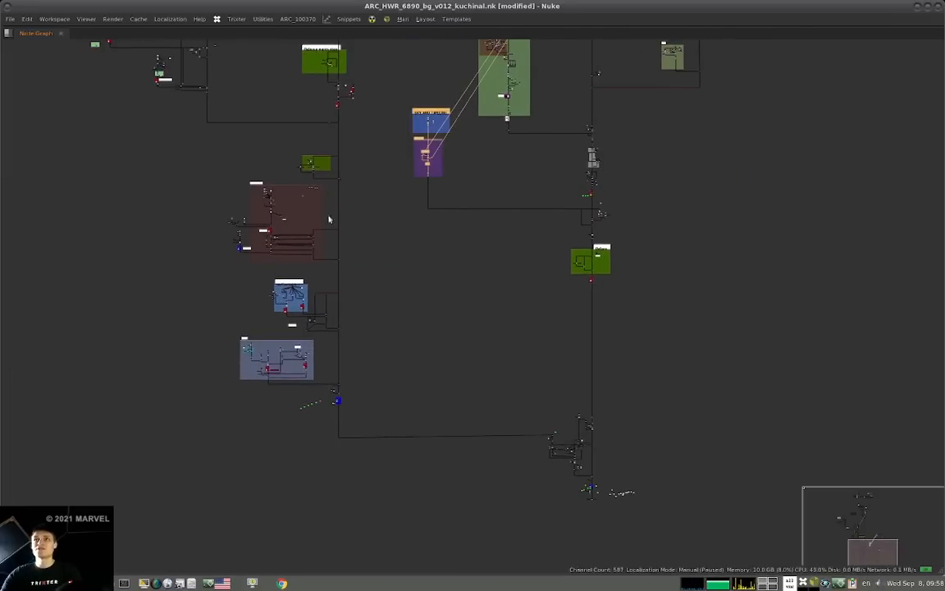
- Show the read of the beforeflareNew compElement v012 group at the end of the second branch in the viewer and examine the group
middle_click_drag(591, 489, 736, 426, "alt")
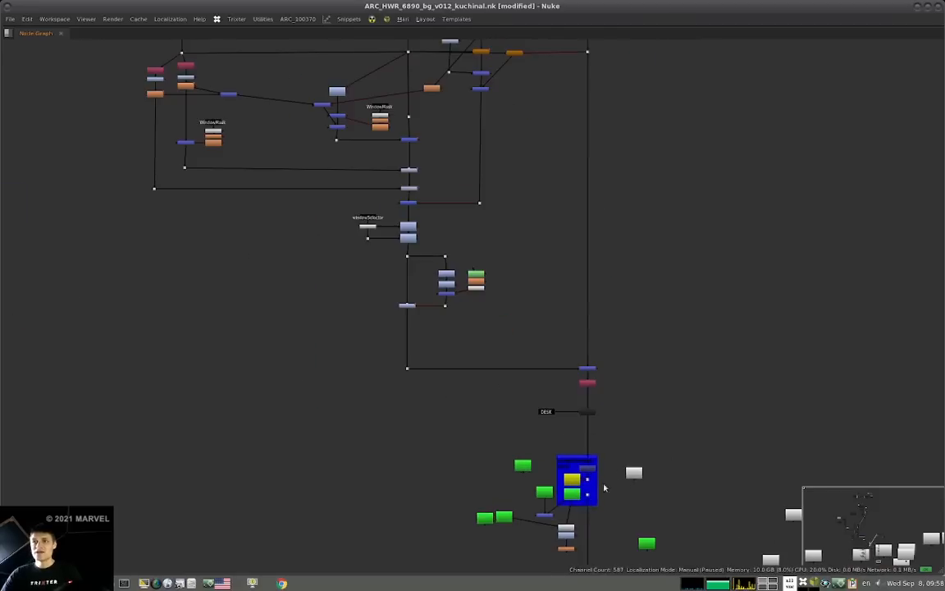
scroll(584, 496, "up", 3)
left_click(581, 493)
key("1")
left_click(616, 475)
middle_click_drag(577, 489, 583, 465)
scroll(585, 463, "up", 5)
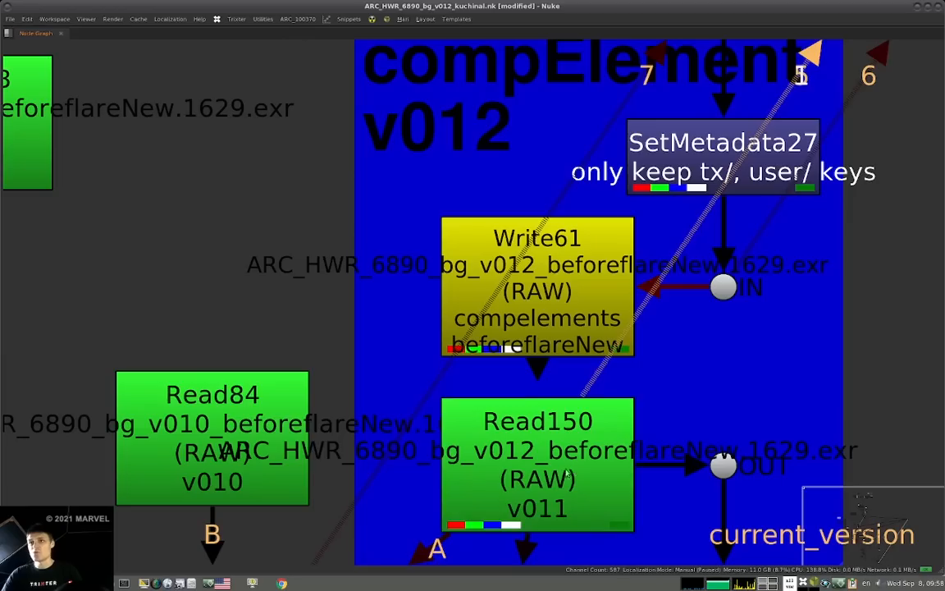
left_click_drag(618, 457, 601, 454)
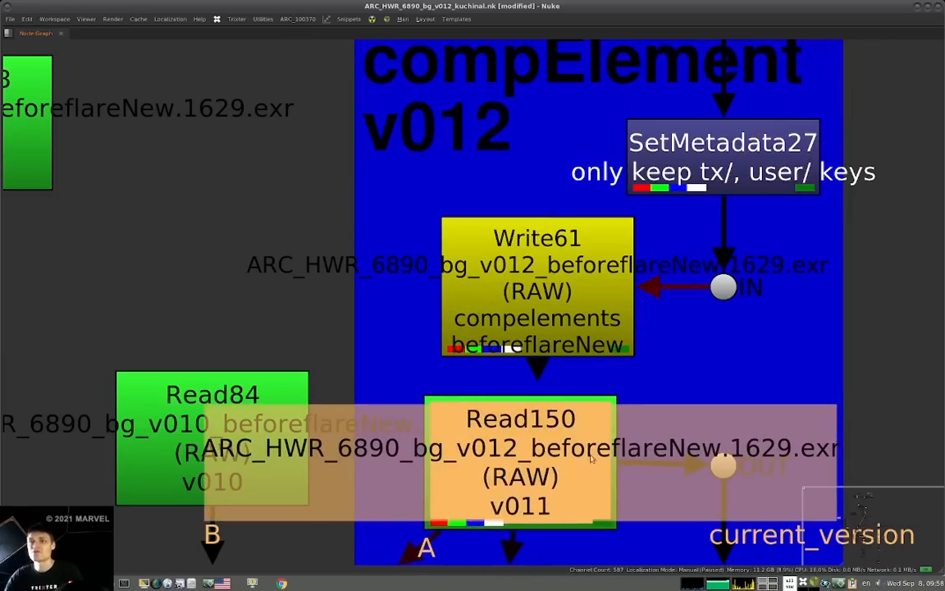
scroll(570, 439, "down", 10)
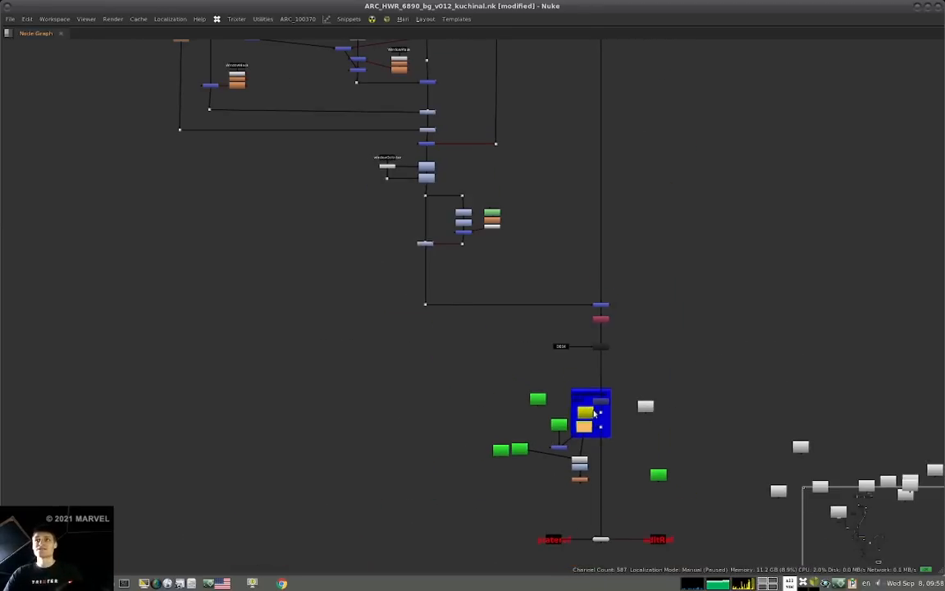
- Switch to the ARC_HWR_6890_comp_v100 script and maximise its node graph
key("alt+Tab")
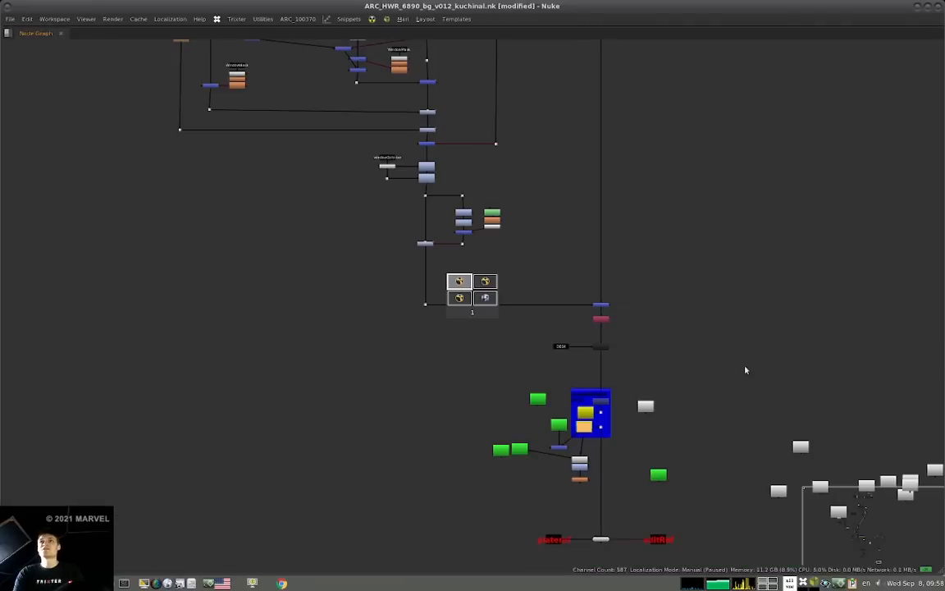
key("alt+Tab")
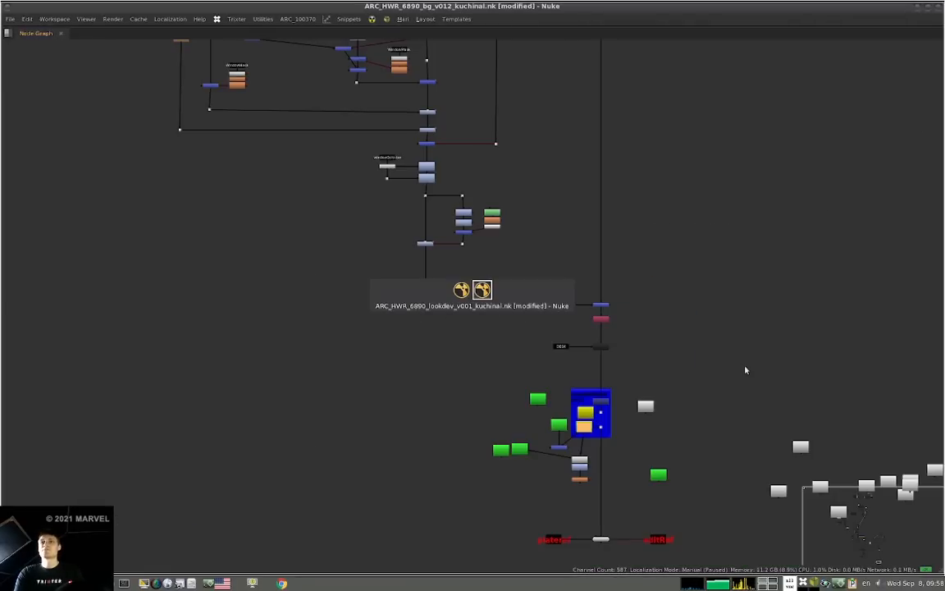
key("ctrl+alt+Down")
key("alt+Tab")
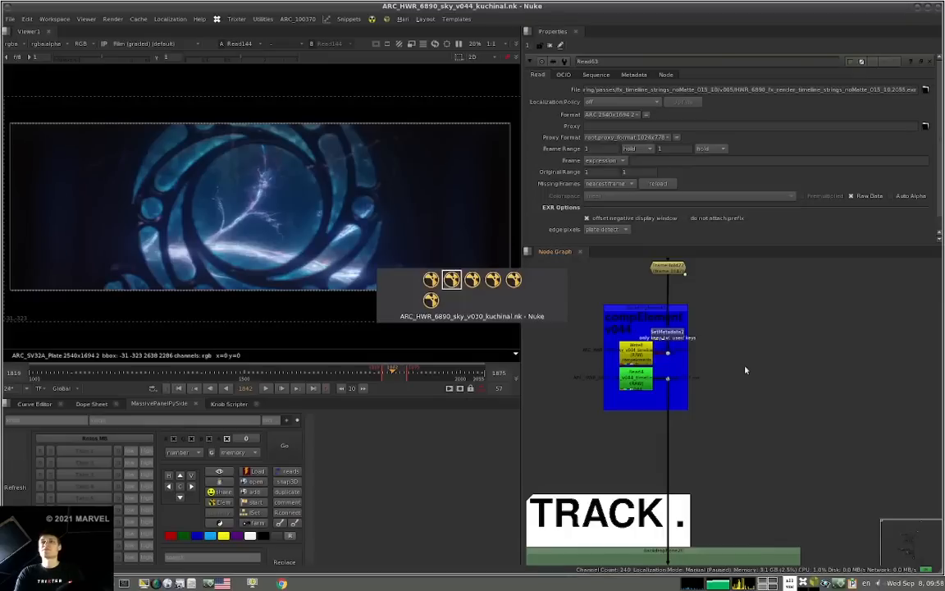
key("alt+Tab")
key("alt+Tab")
key("alt+Tab")
key("alt+Tab")
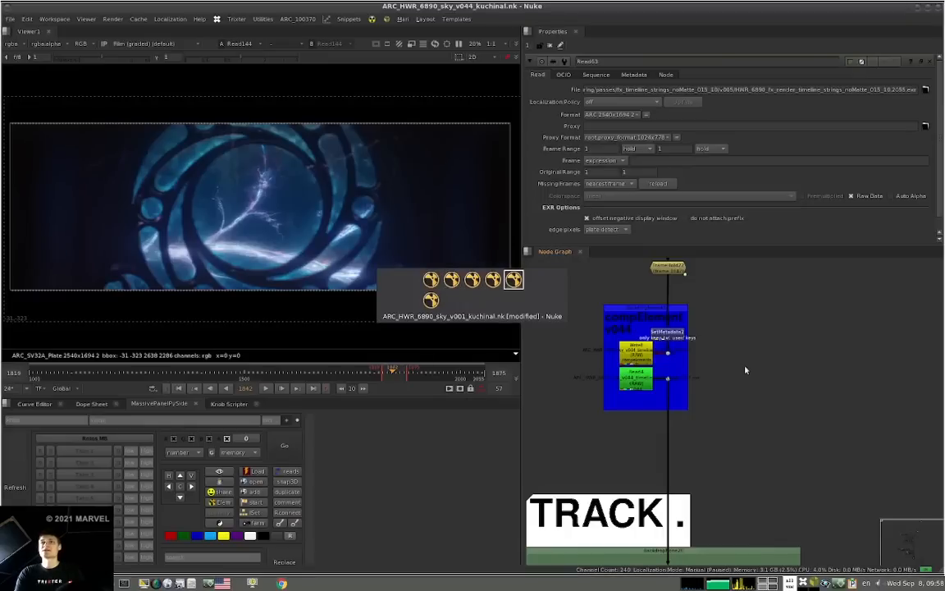
key("alt+Tab")
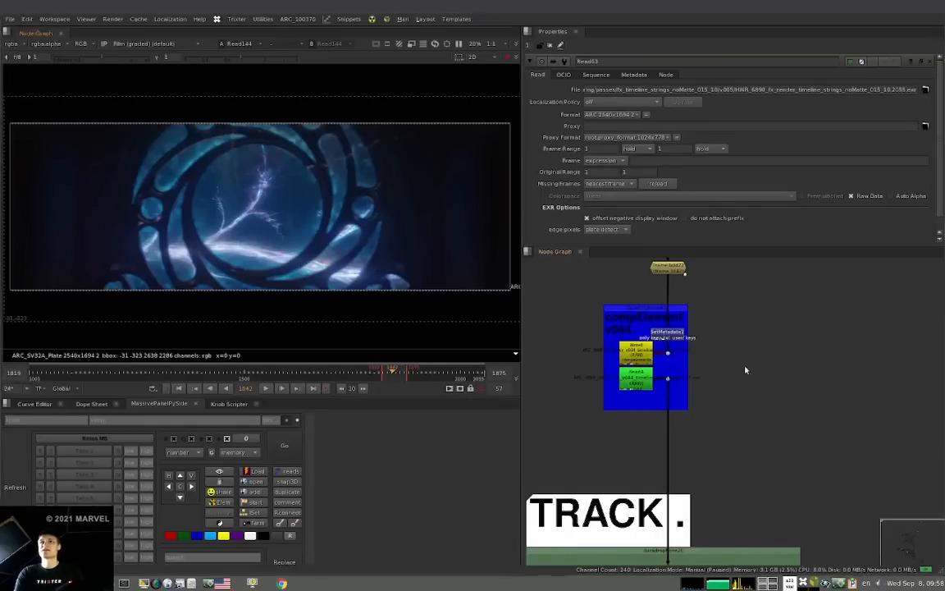
key("alt+Tab")
key("alt+Tab")
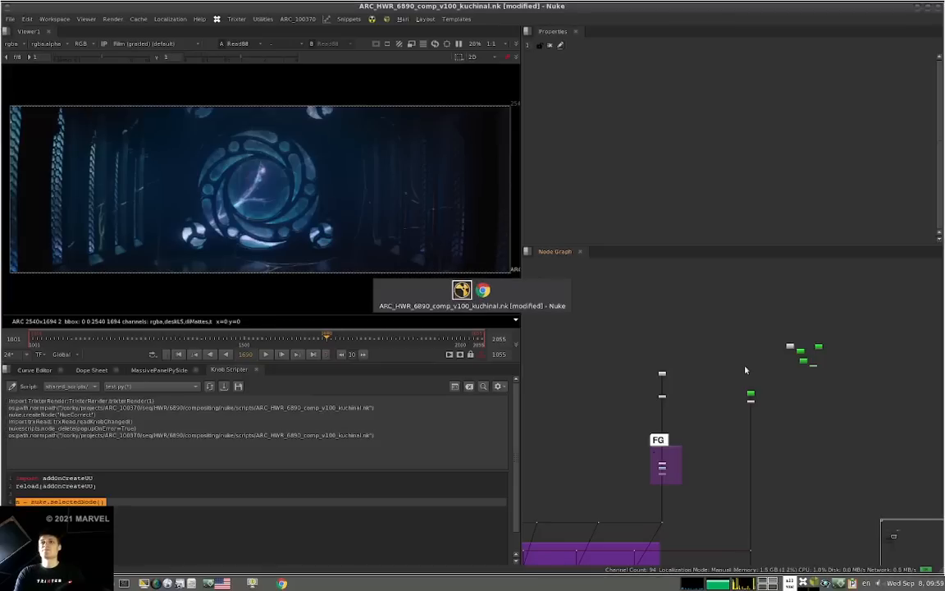
key("space")
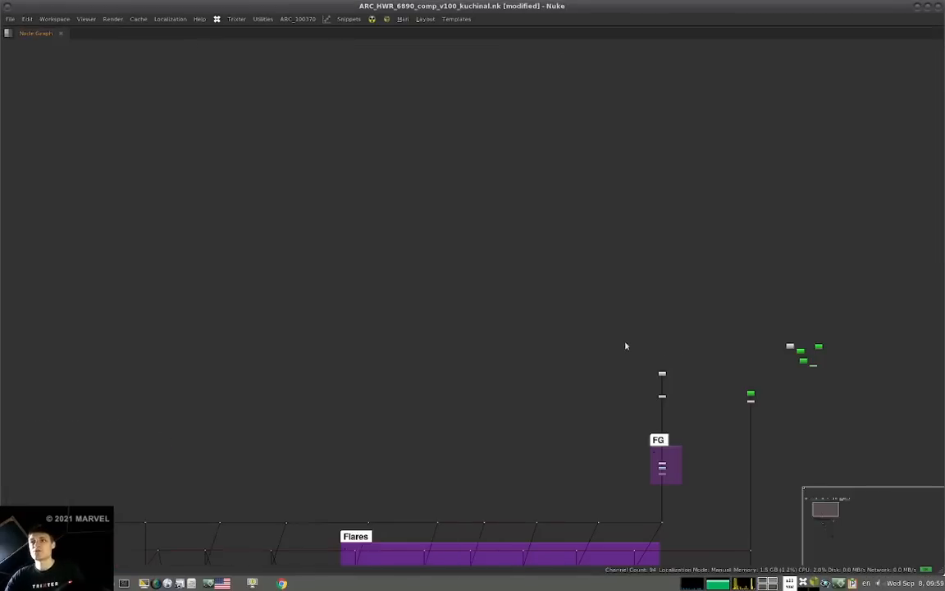
- Examine the whole comp_v100 script and select the Flares branches with the two sections below them
scroll(430, 261, "down", 5)
middle_click_drag(654, 284, 502, 225)
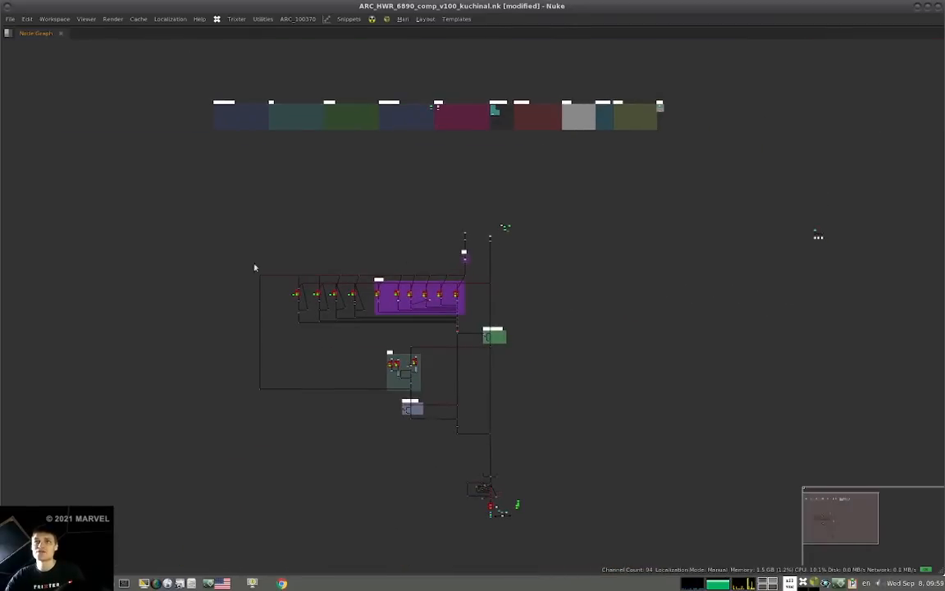
key("Tab")
left_click_drag(489, 330, 490, 332)
left_click_drag(440, 351, 333, 454)
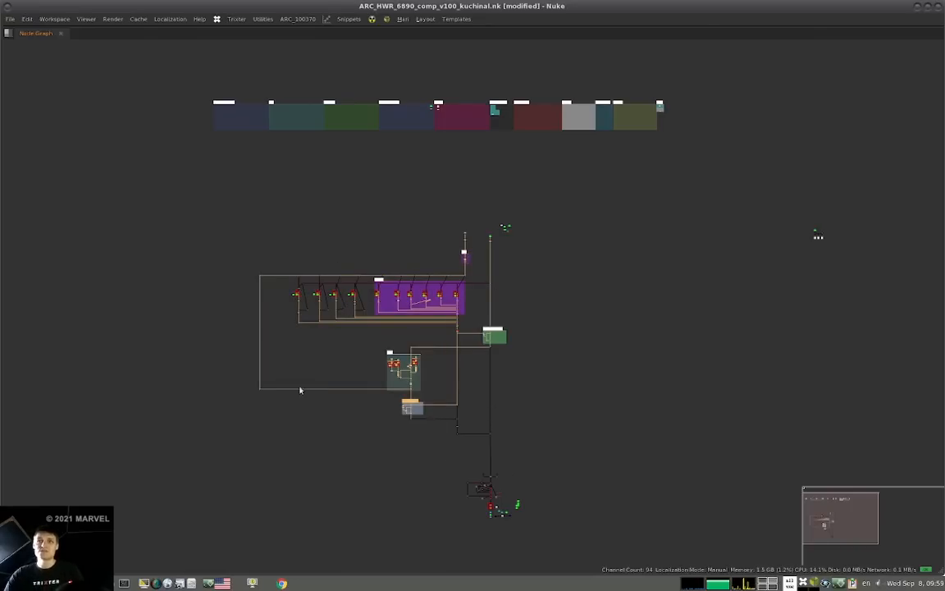